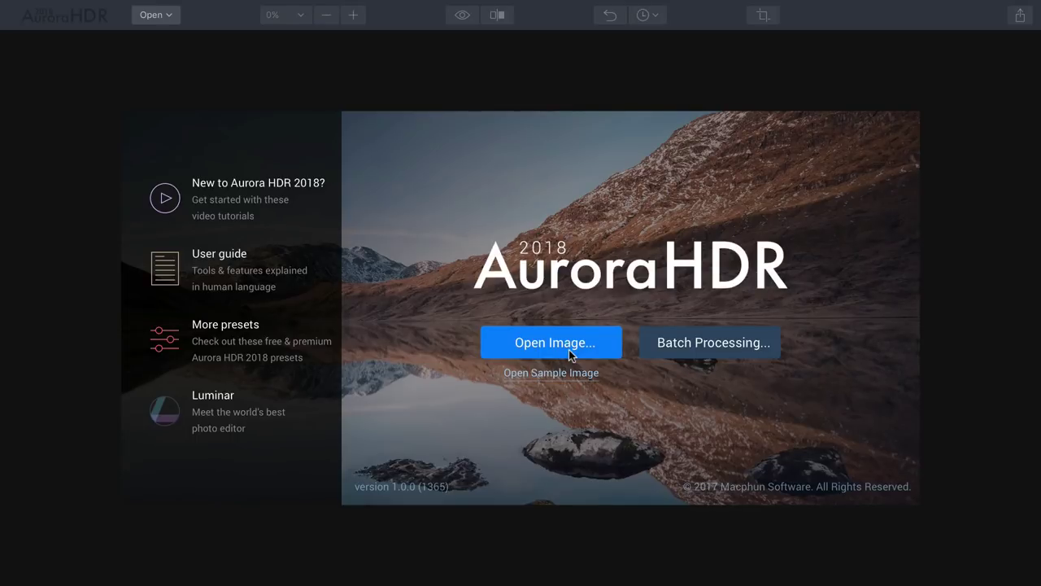
# Step: Browse for an image to open in the 01 Needle folder inside HDR_Test on the Desktop, listing folders in ascending name order
pyautogui.click(569, 349)
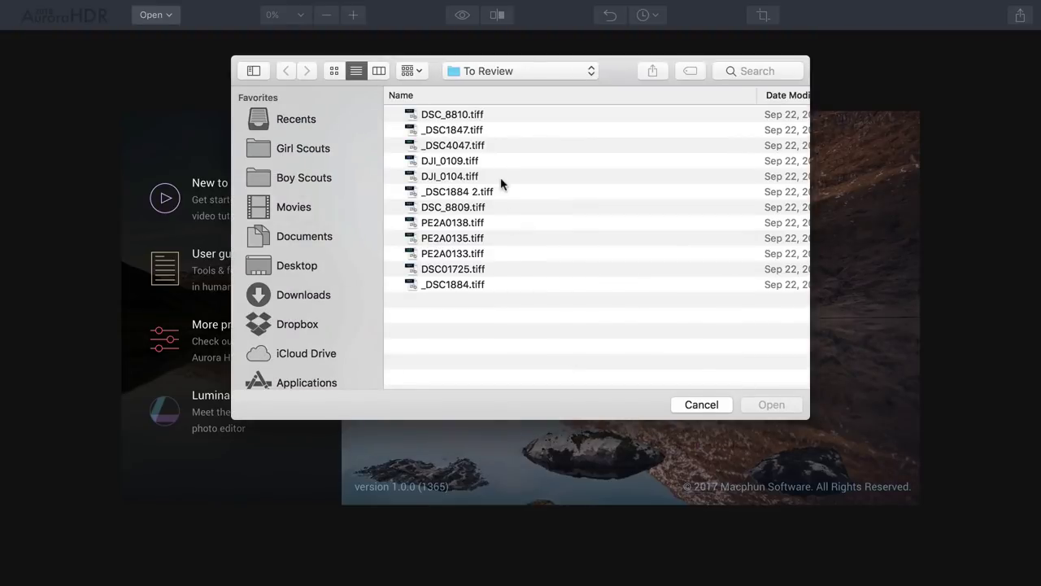
pyautogui.press('super+shift+d')
pyautogui.doubleClick(453, 146)
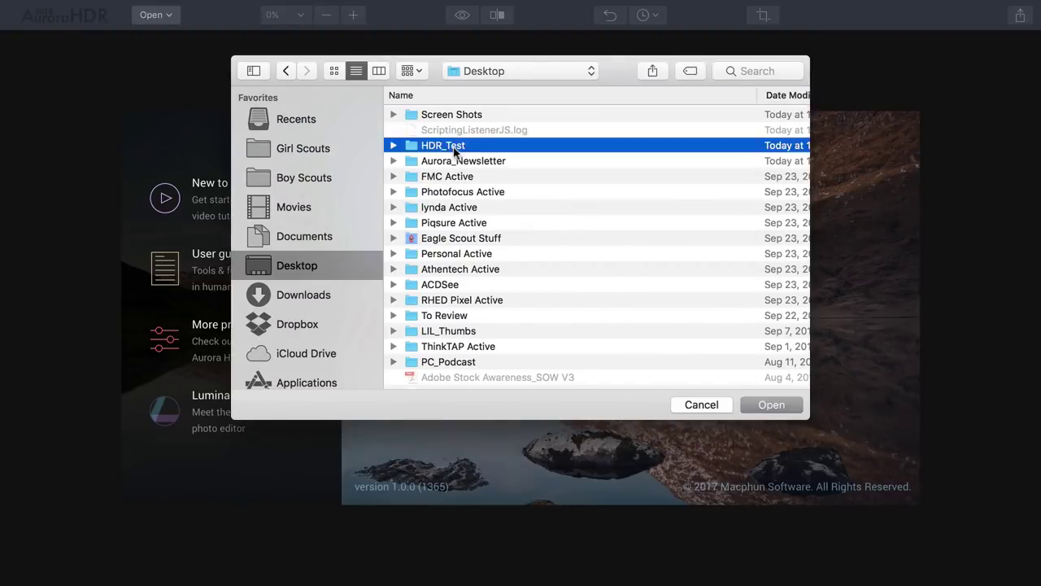
pyautogui.click(409, 96)
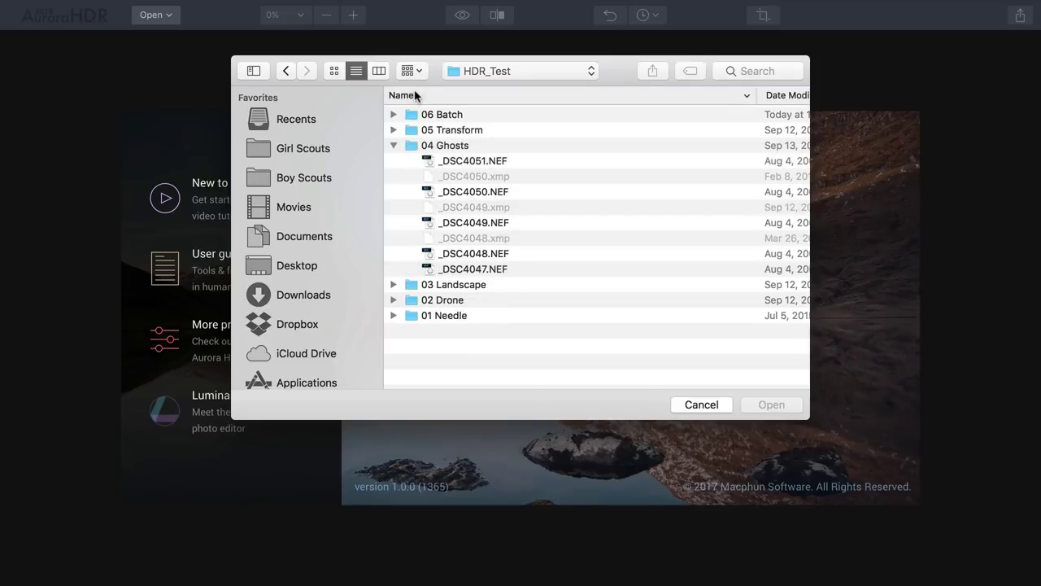
pyautogui.click(409, 96)
pyautogui.doubleClick(428, 117)
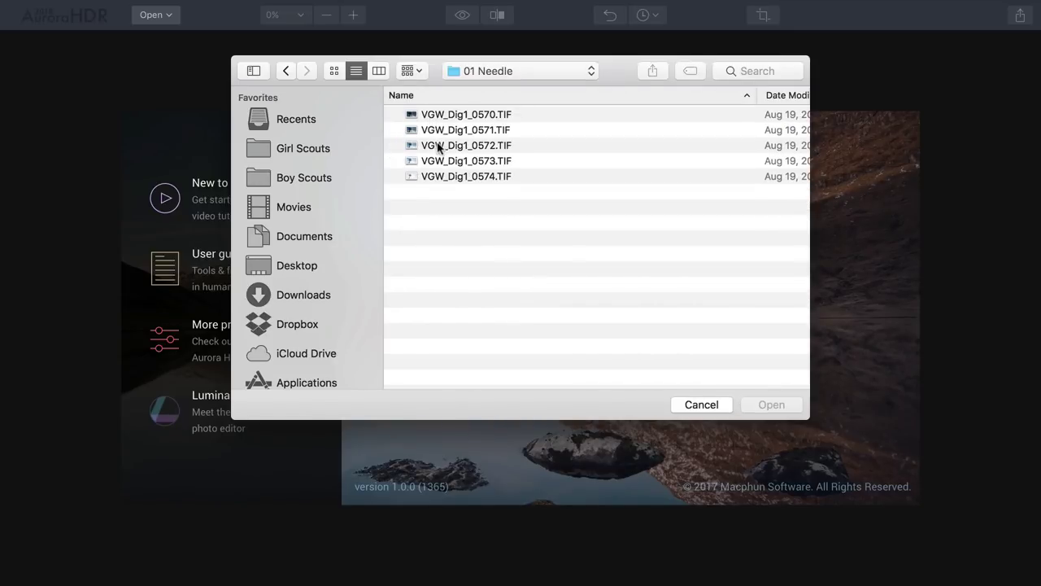
# Step: Open VGW_Dig1_0572.TIF and create an HDR image from this single exposure
pyautogui.click(440, 147)
pyautogui.click(774, 406)
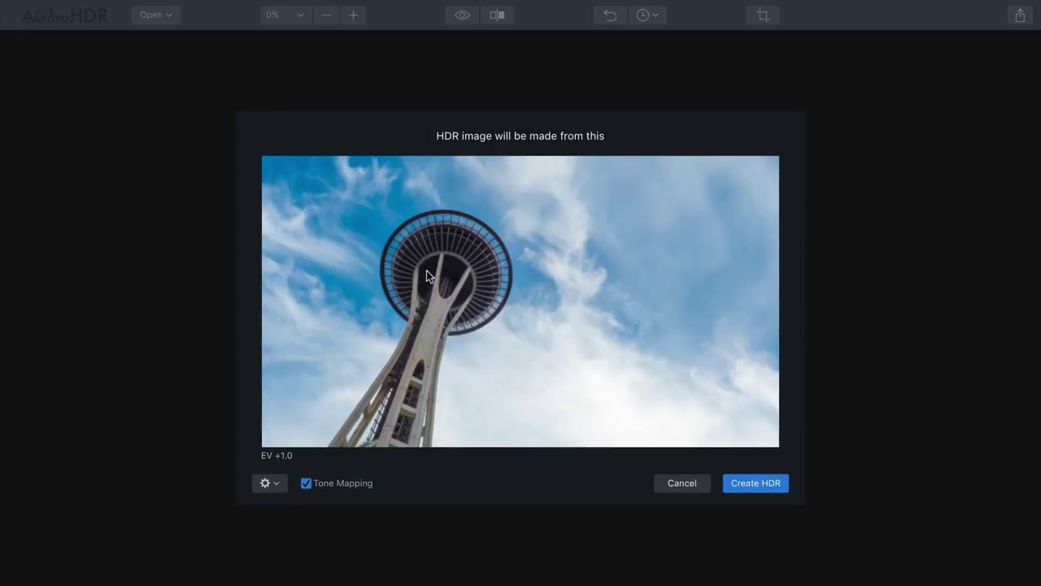
pyautogui.click(354, 485)
pyautogui.click(745, 485)
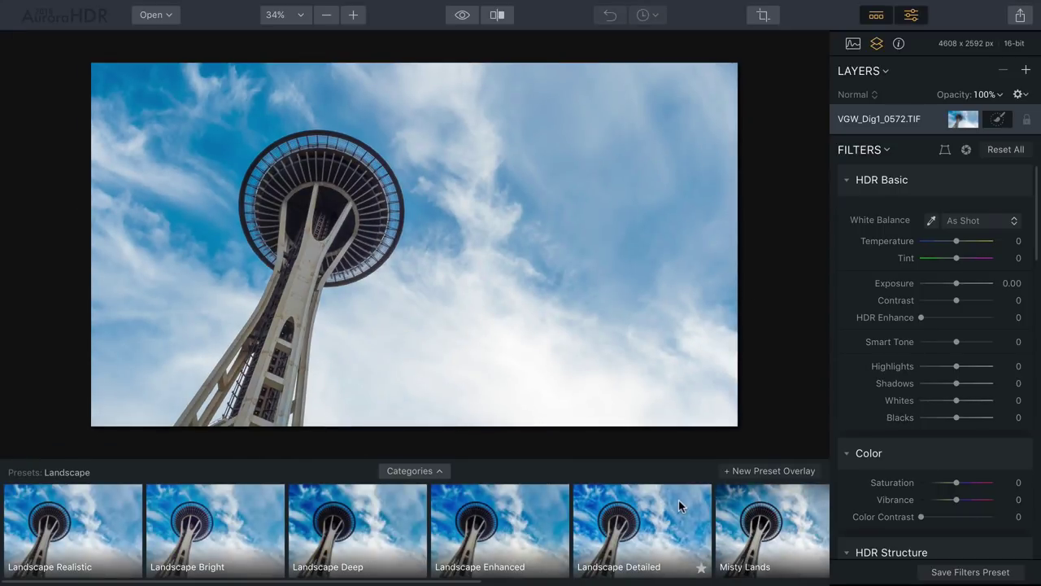
# Step: Try the Landscape Enhanced preset on the photo, and replace it with Landscape Detailed
pyautogui.click(534, 518)
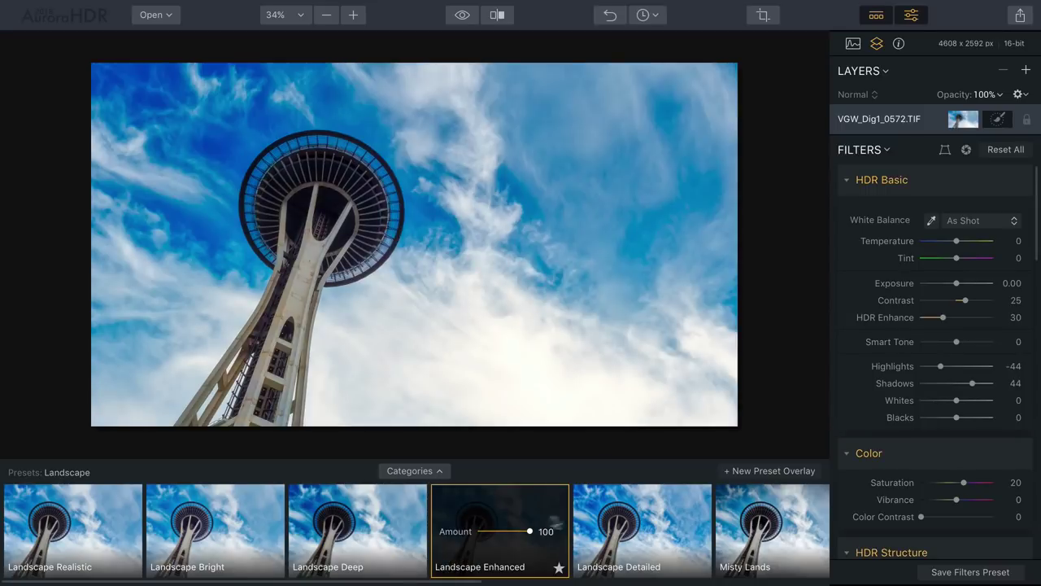
pyautogui.click(622, 528)
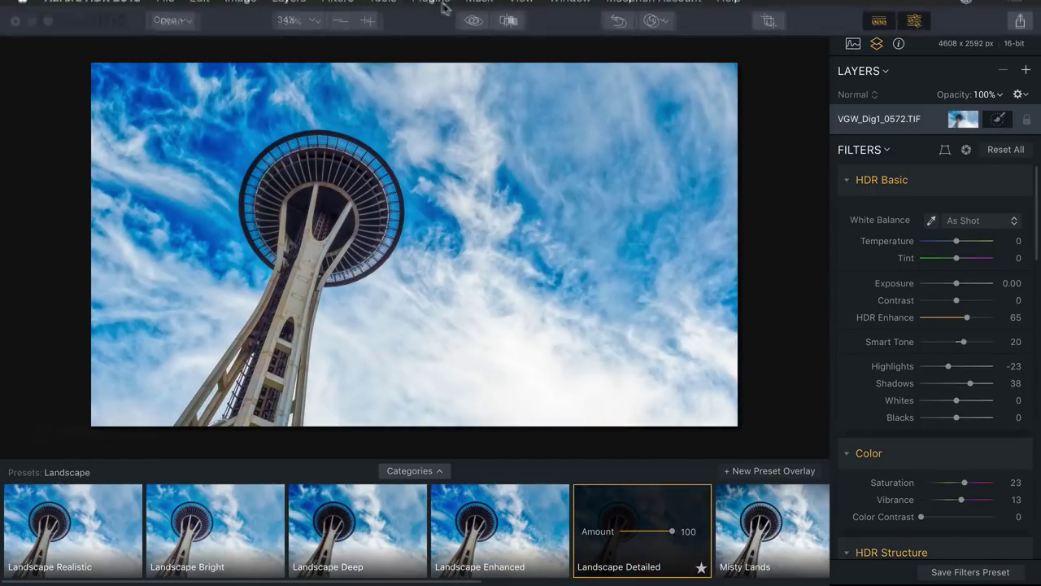
# Step: Compare the edited photo with the original several times, and look over the available preset categories
pyautogui.click(498, 34)
pyautogui.click(499, 34)
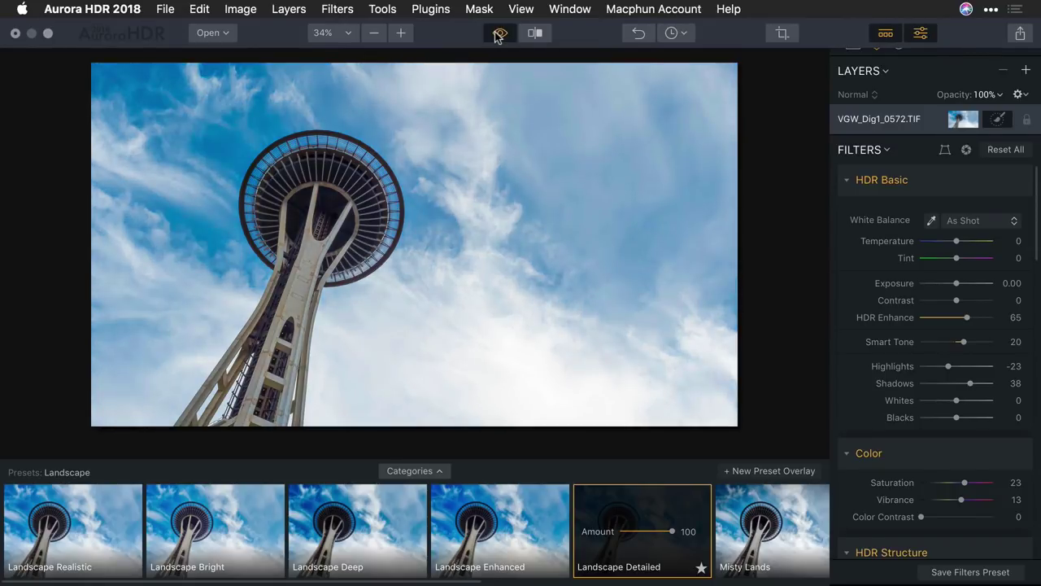
pyautogui.click(499, 34)
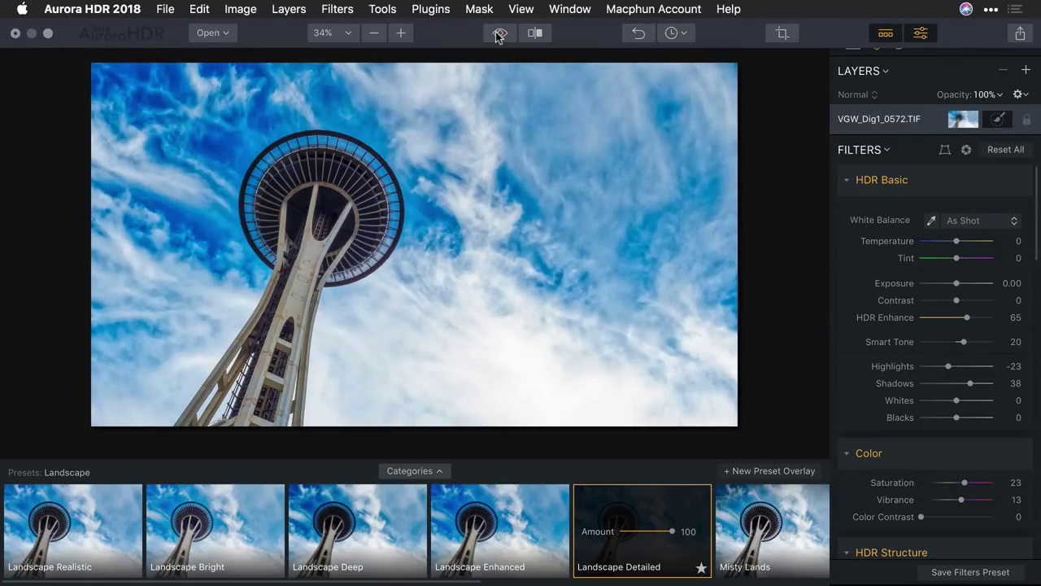
pyautogui.click(498, 35)
pyautogui.click(499, 35)
pyautogui.click(434, 471)
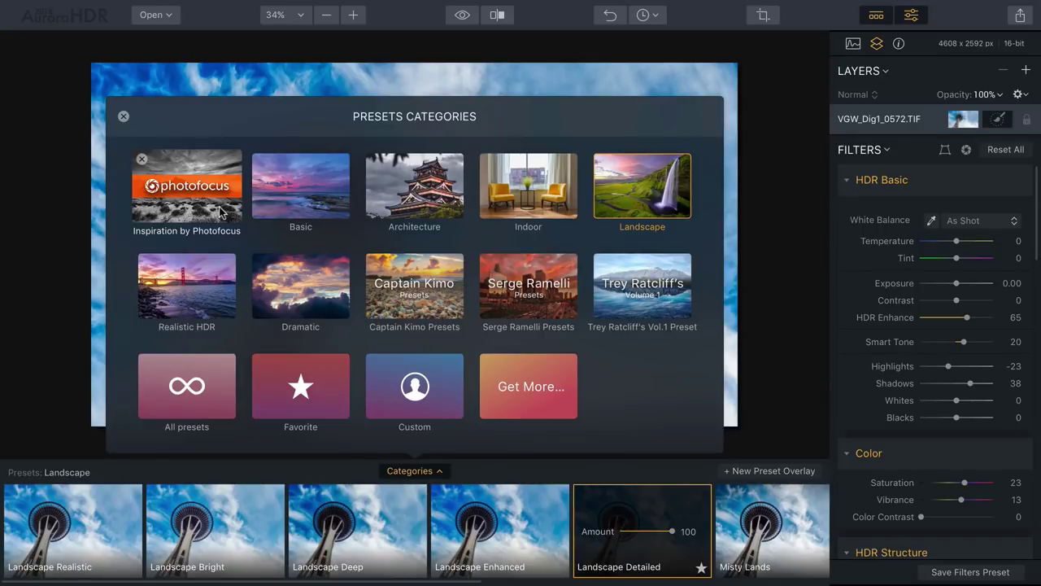
pyautogui.click(123, 116)
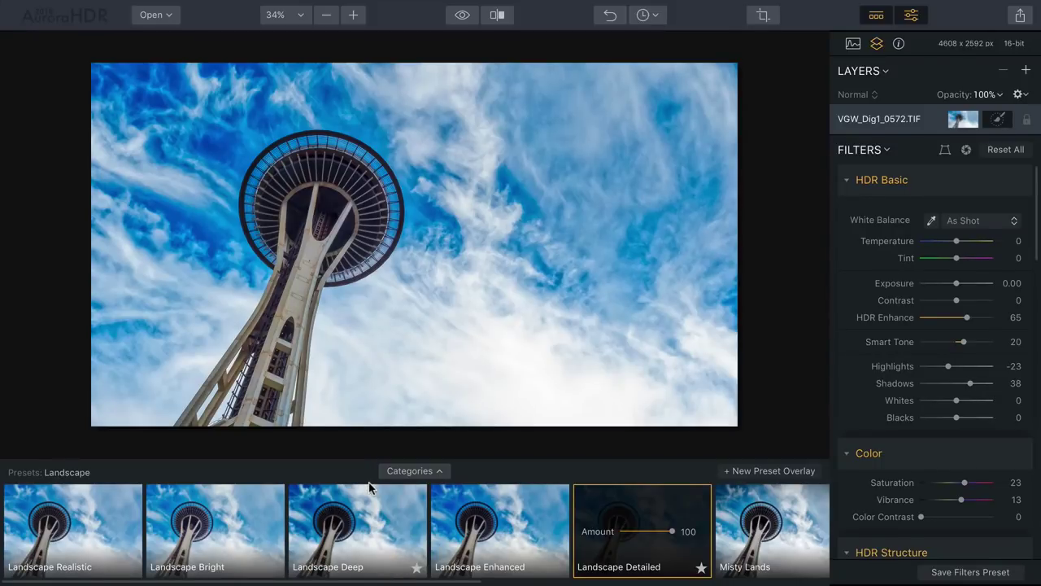
# Step: Open all five bracketed exposures, VGW_Dig1_0570.TIF through VGW_Dig1_0574.TIF, for an HDR merge
pyautogui.moveTo(136, 5)
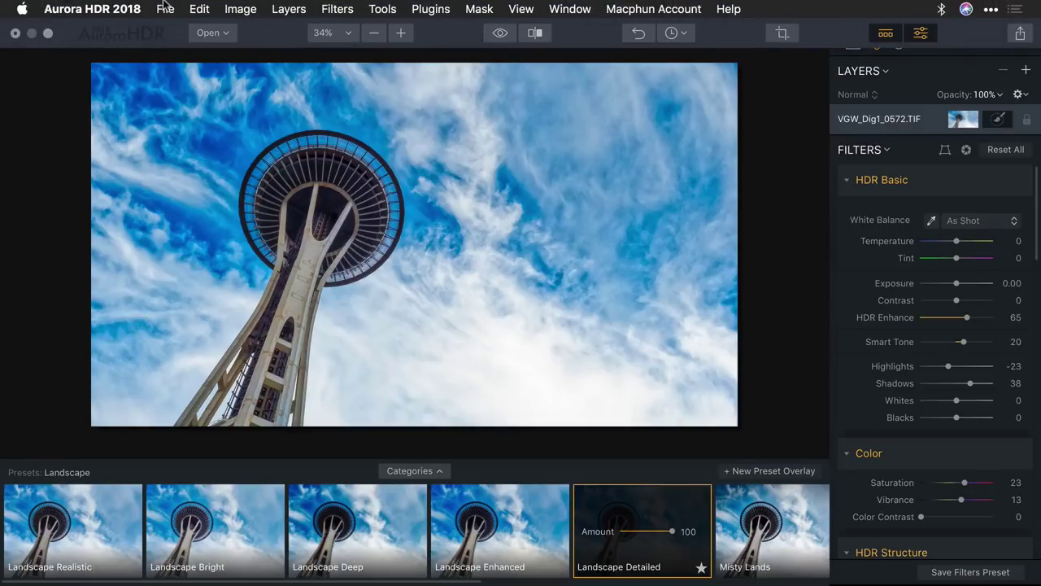
pyautogui.click(166, 8)
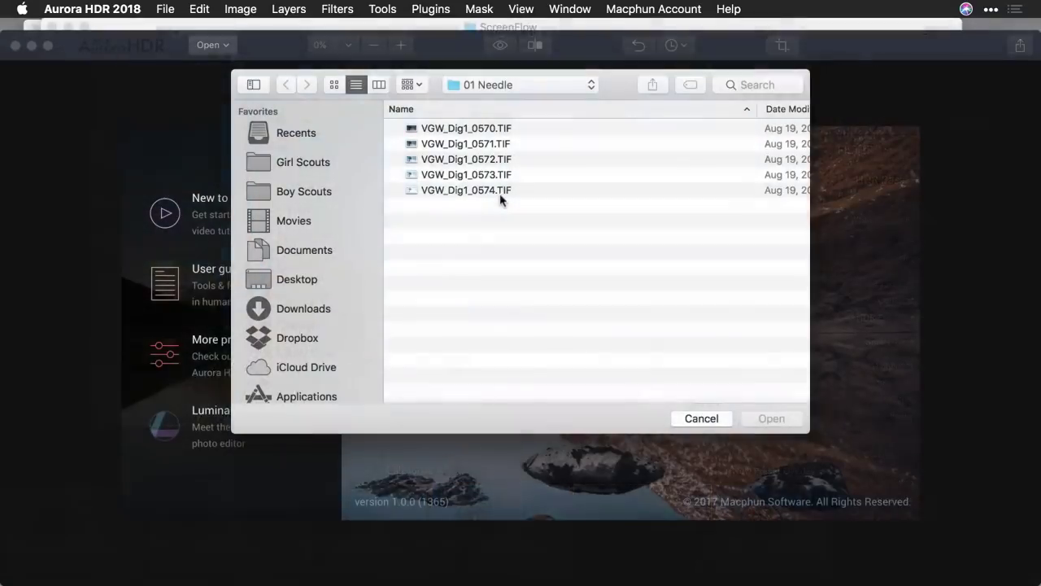
pyautogui.click(500, 192)
pyautogui.keyDown('shift'); pyautogui.click(492, 130); pyautogui.keyUp('shift')
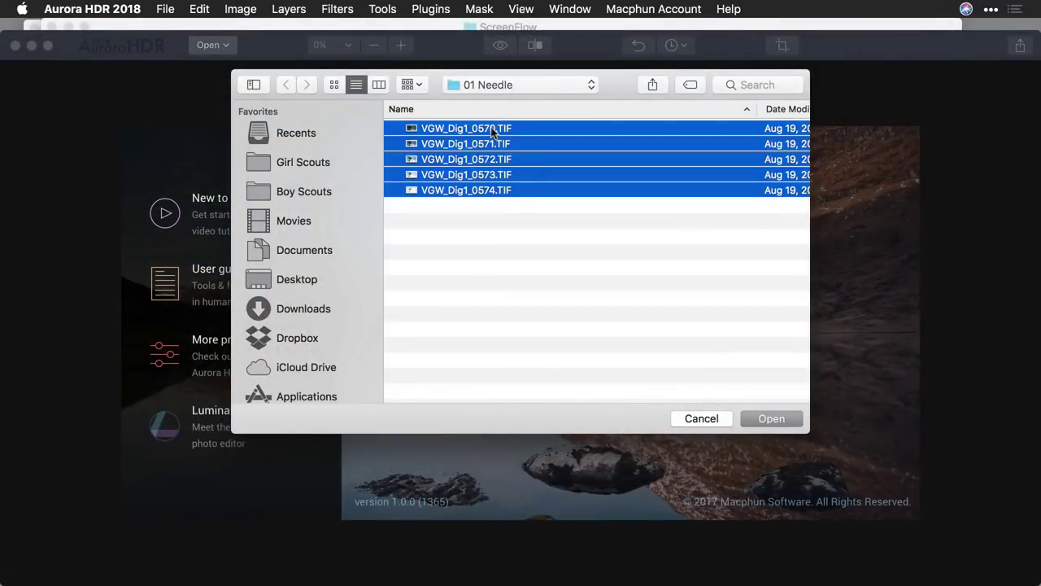
pyautogui.click(757, 419)
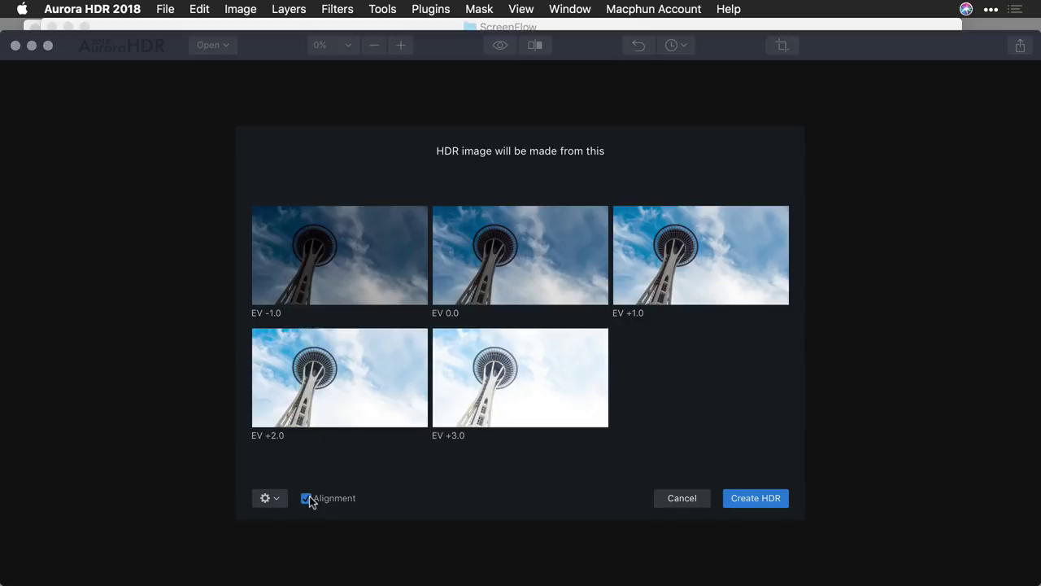
# Step: Turn off Ghosts Reduction and Chromatic Aberration Removal, and create the HDR image from the five brackets
pyautogui.click(274, 503)
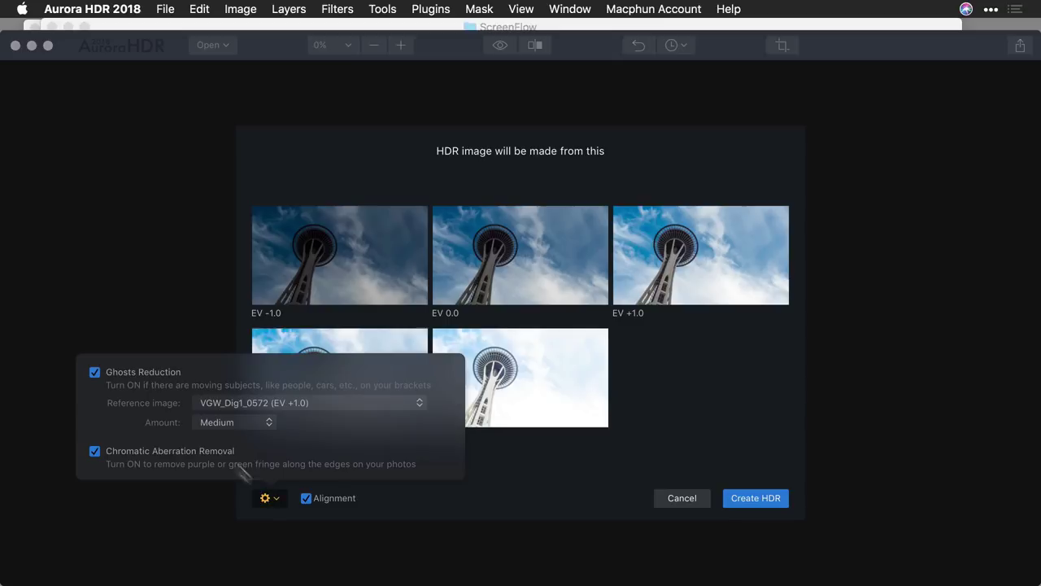
pyautogui.click(150, 376)
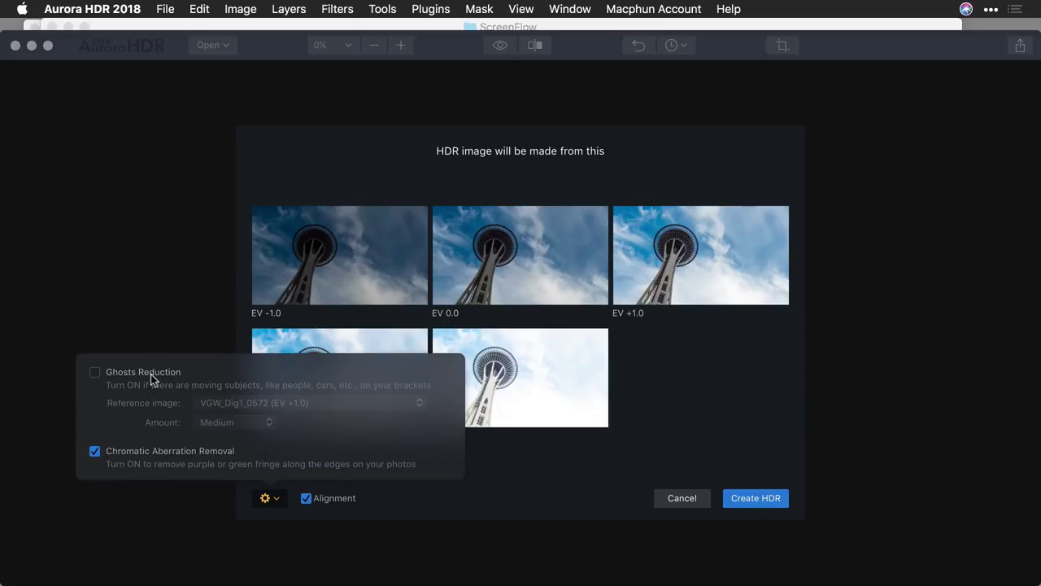
pyautogui.click(178, 453)
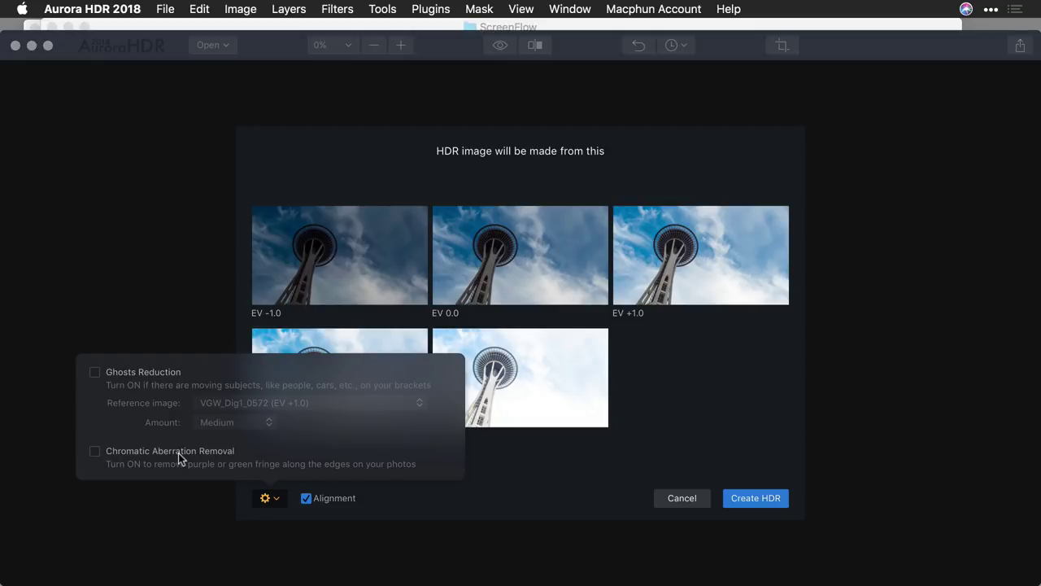
pyautogui.click(568, 453)
pyautogui.click(746, 496)
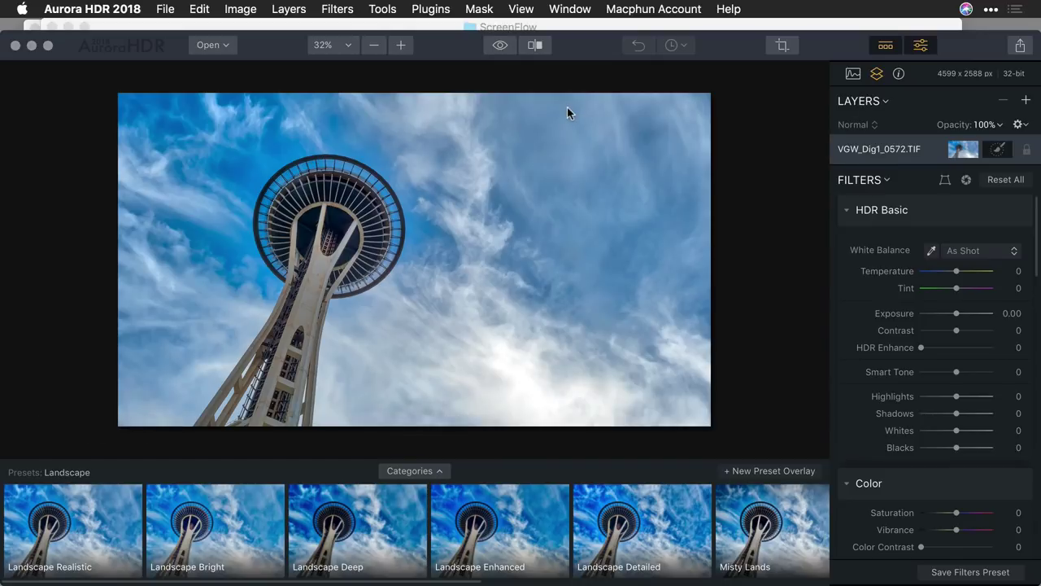
# Step: Toggle the display of the presets strip and the filters area, leaving the presets shown and the filters hidden
pyautogui.click(886, 44)
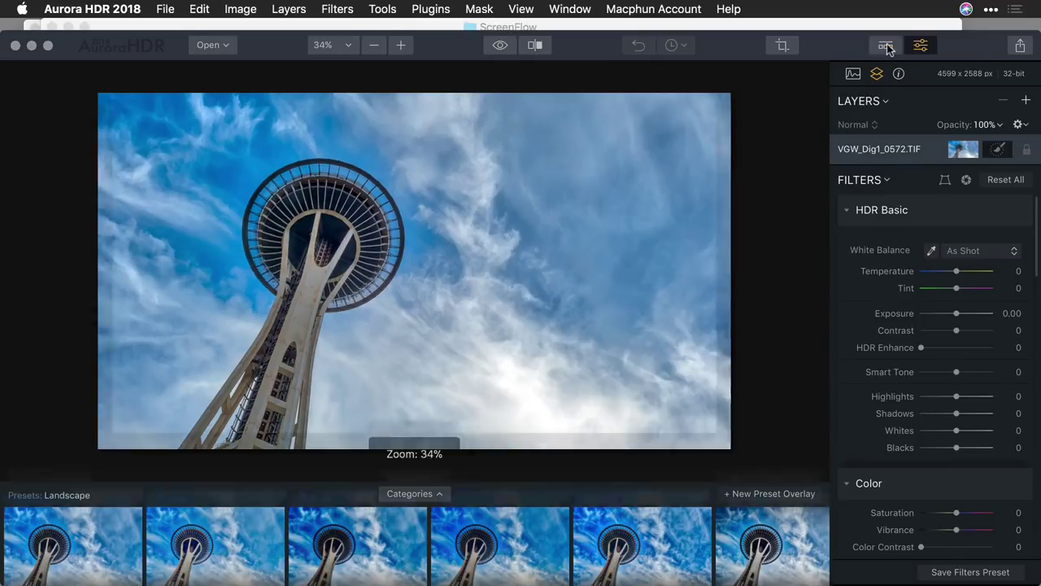
pyautogui.click(927, 46)
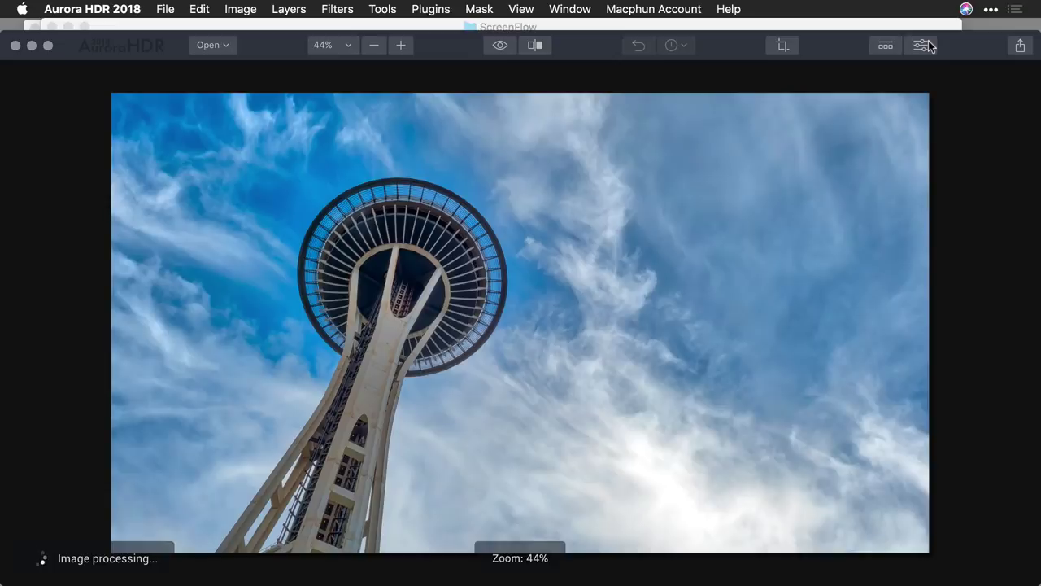
pyautogui.click(928, 47)
pyautogui.click(885, 45)
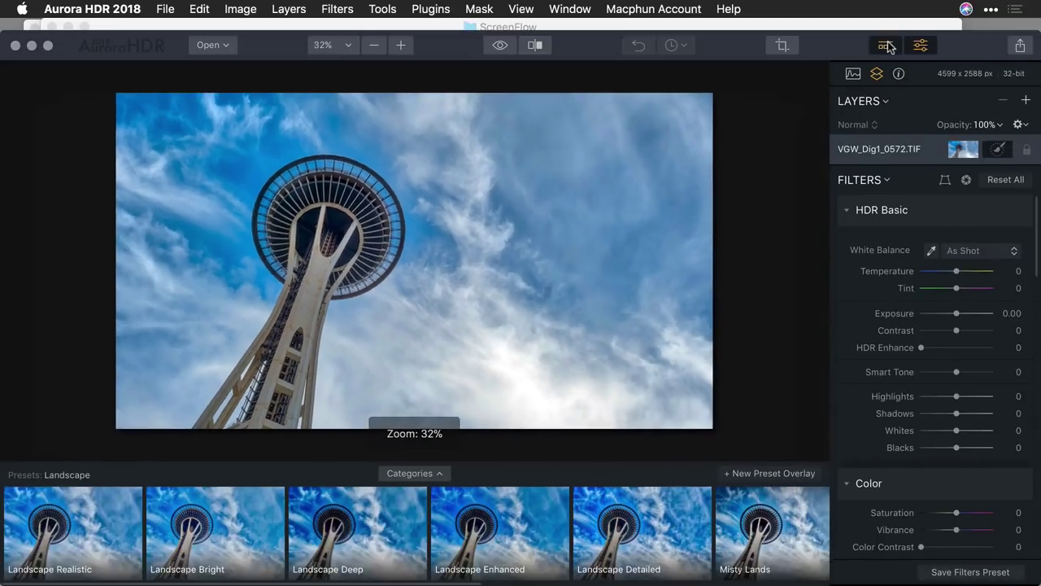
pyautogui.click(887, 45)
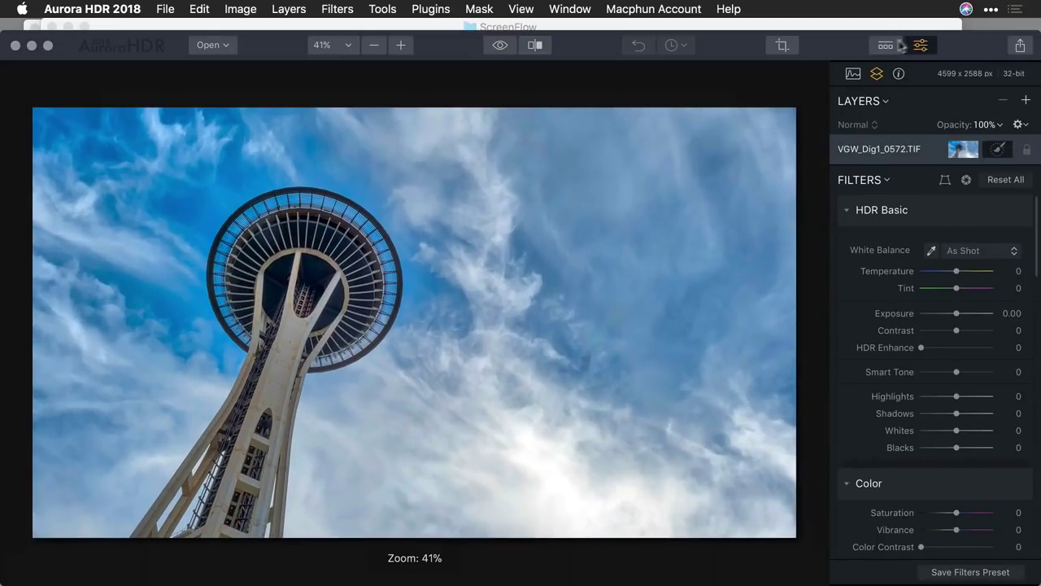
pyautogui.click(920, 46)
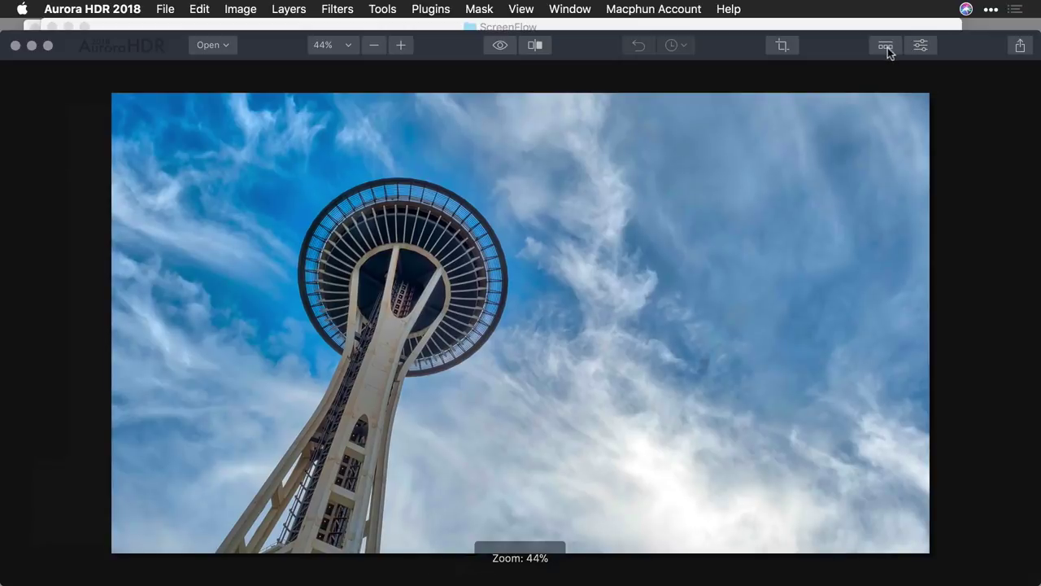
pyautogui.click(885, 46)
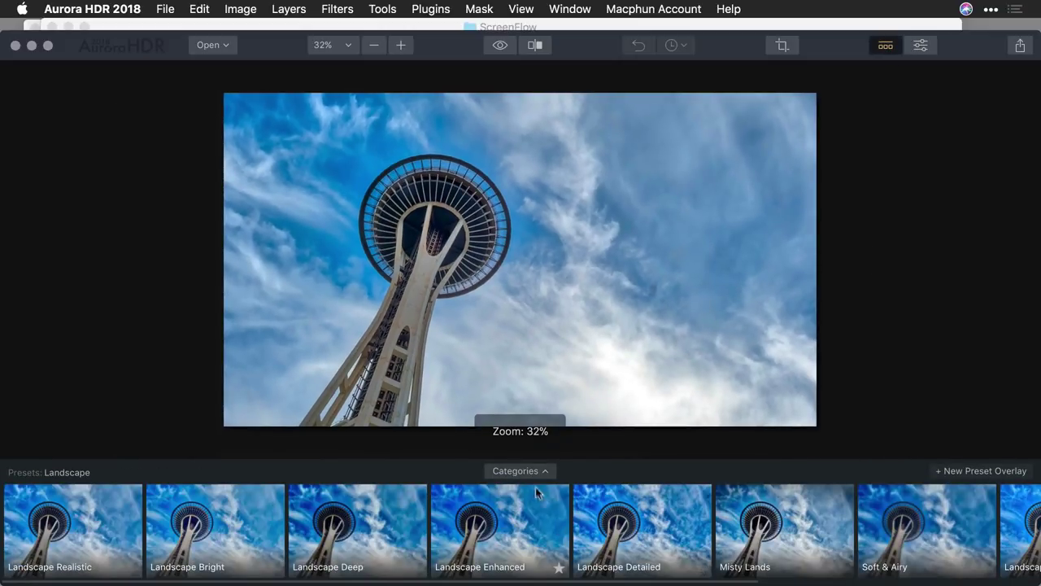
# Step: Switch to the Dramatic presets and try each look in order from Cool Day through Sleepy Forest on the image
pyautogui.click(526, 472)
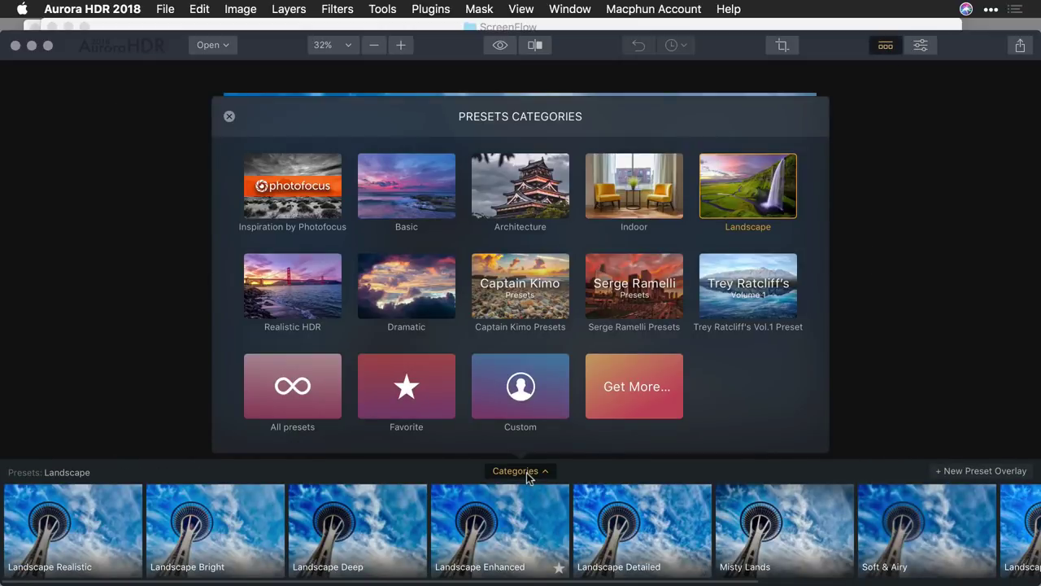
pyautogui.click(430, 289)
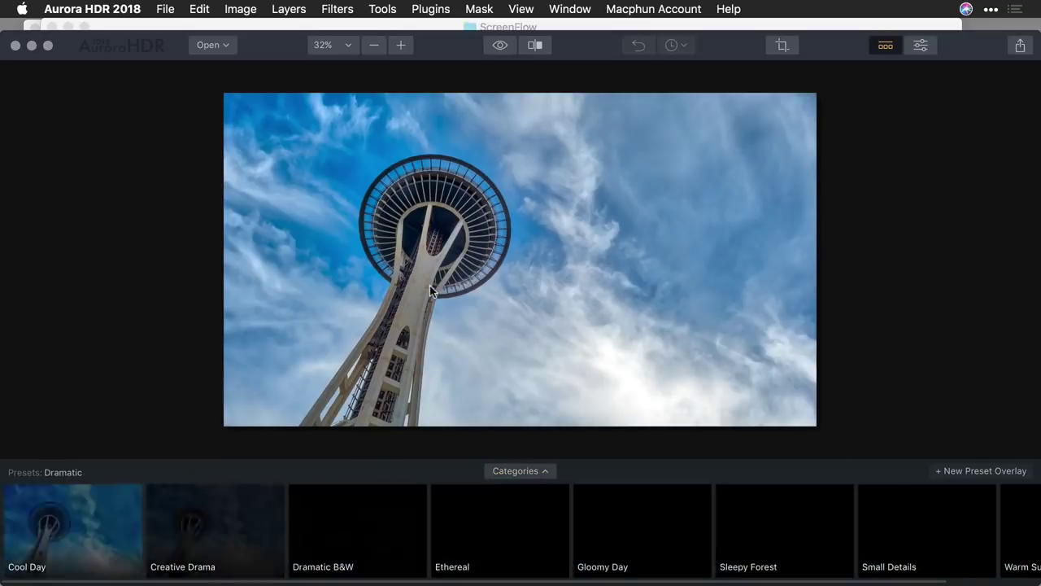
pyautogui.click(82, 525)
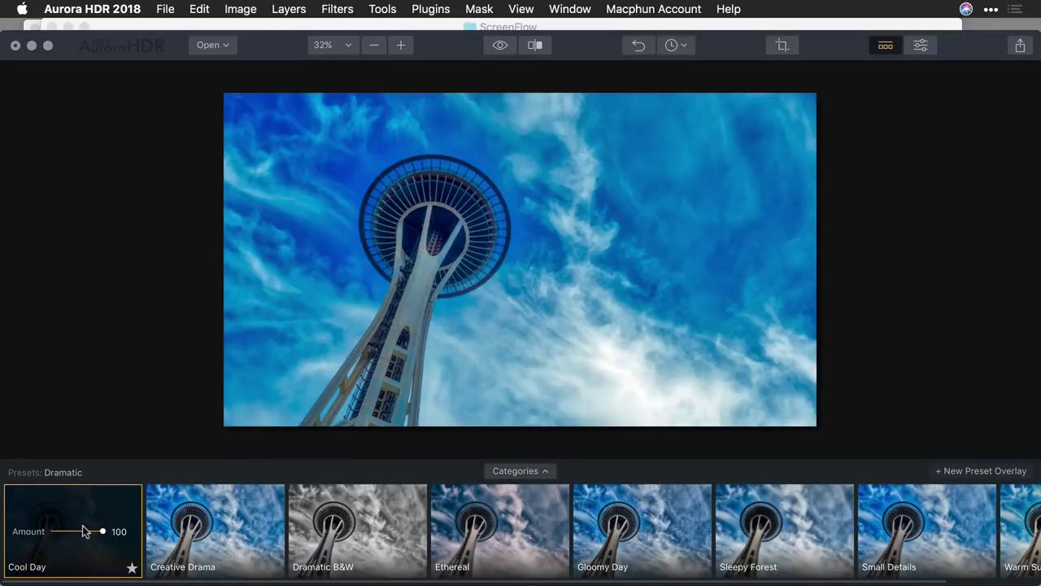
pyautogui.press('Right')
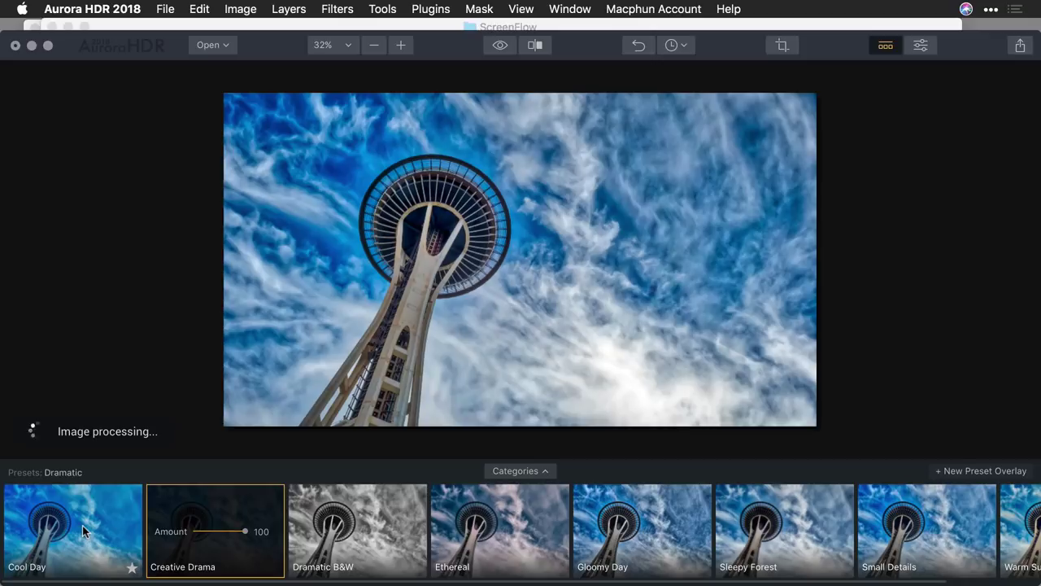
pyautogui.press('Right')
pyautogui.press('Right')
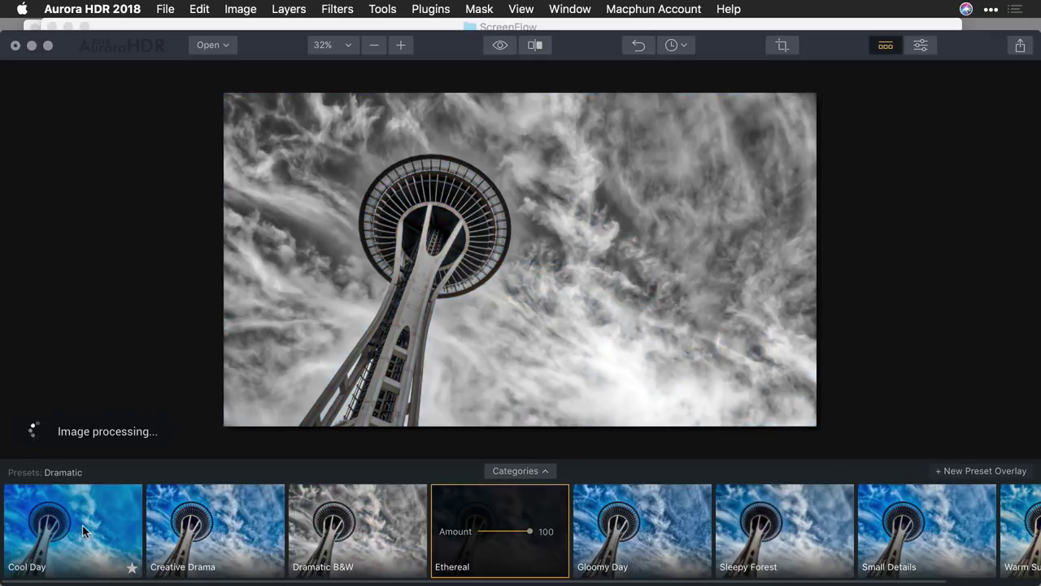
pyautogui.press('Right')
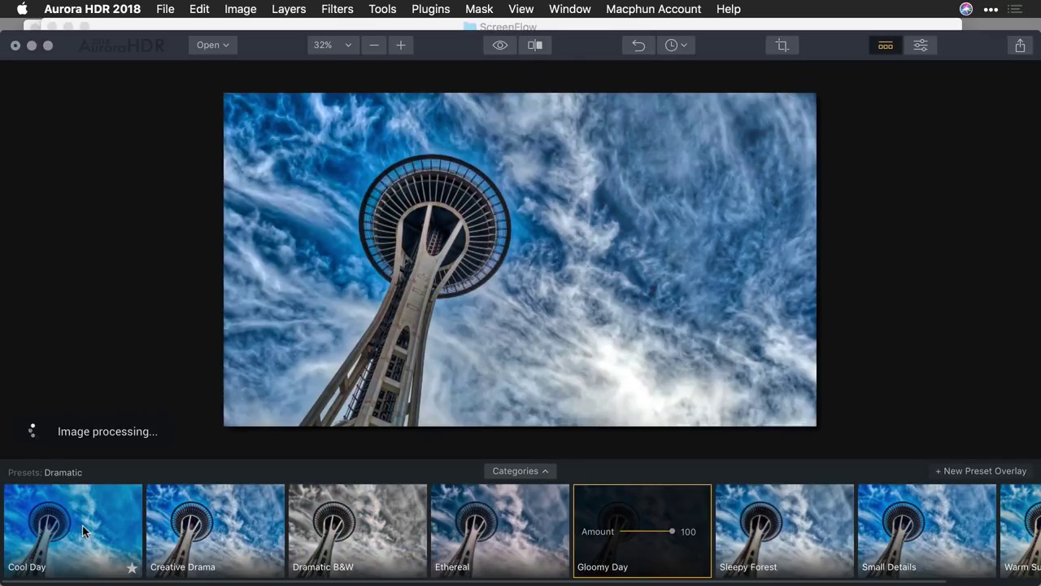
pyautogui.press('Right')
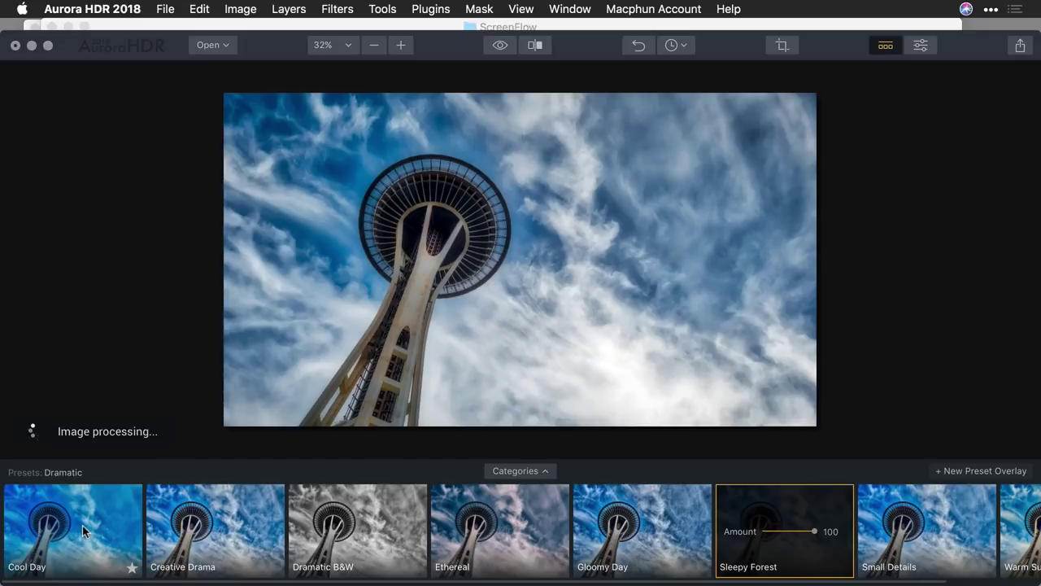
# Step: Apply the Realistic & Balanced preset from the Realistic HDR category to the image
pyautogui.click(516, 471)
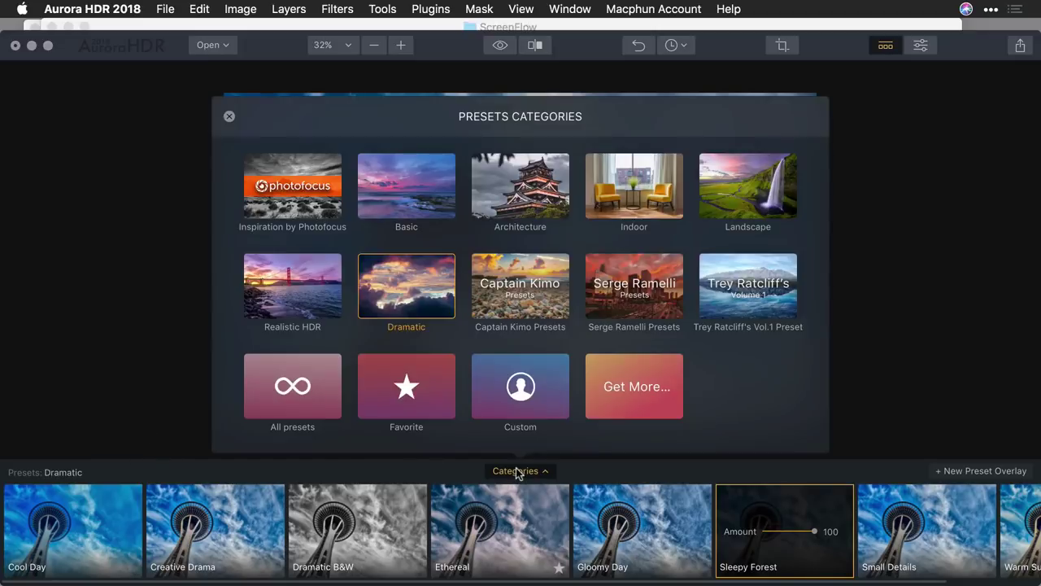
pyautogui.click(315, 299)
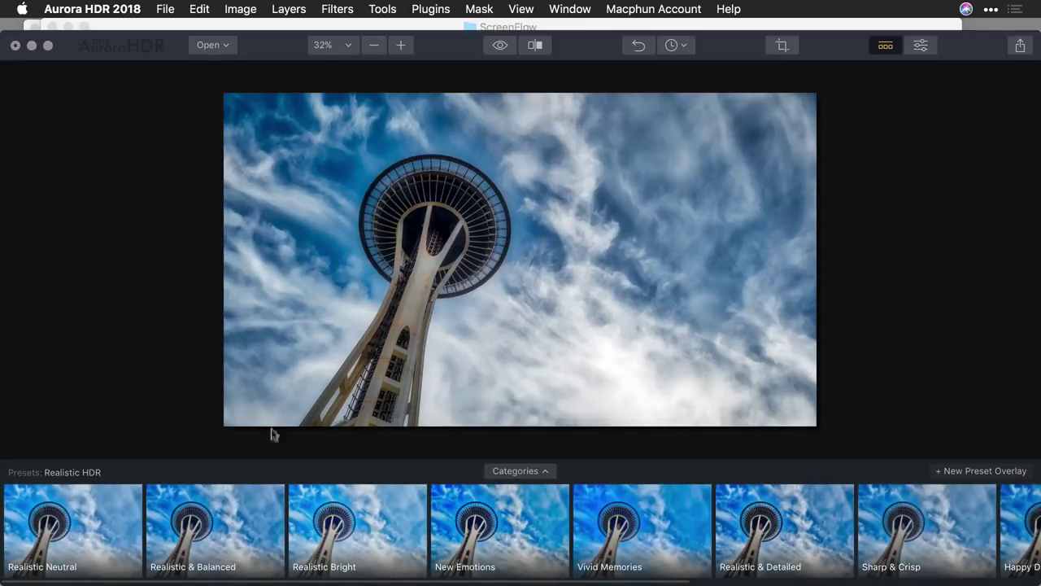
pyautogui.click(249, 505)
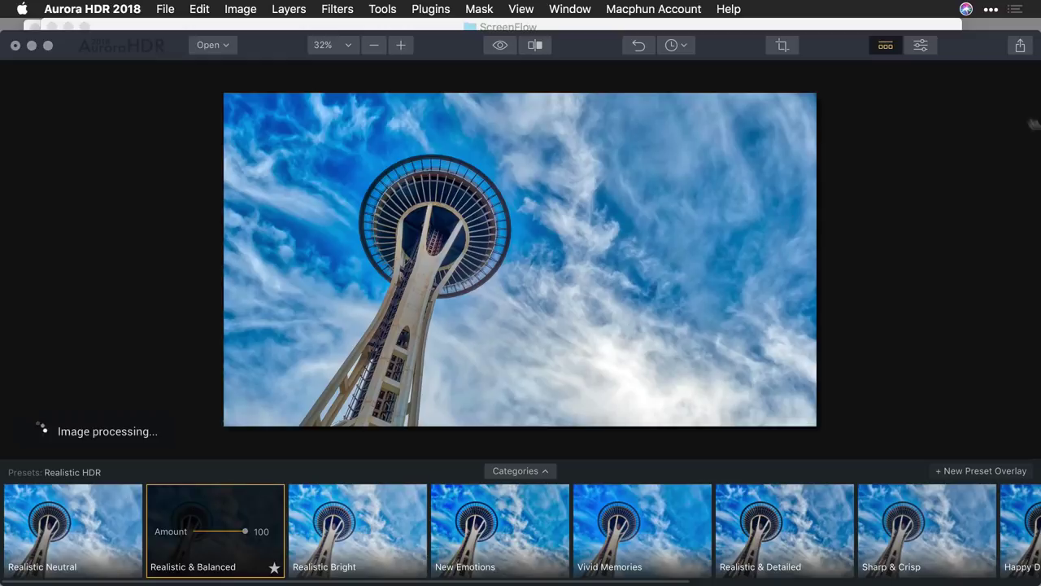
# Step: Show the filters area and hide the presets strip
pyautogui.click(921, 46)
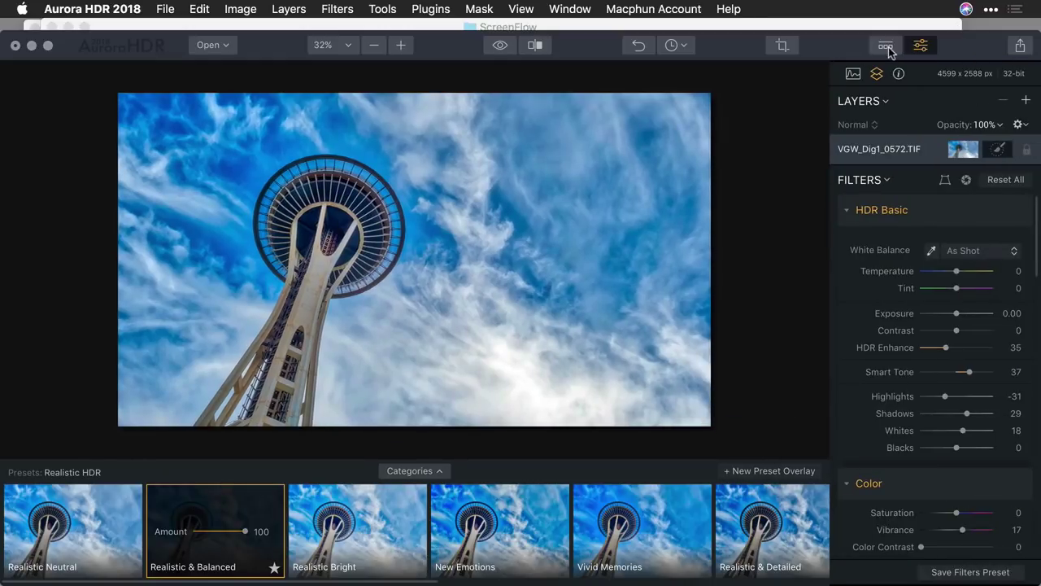
pyautogui.click(887, 45)
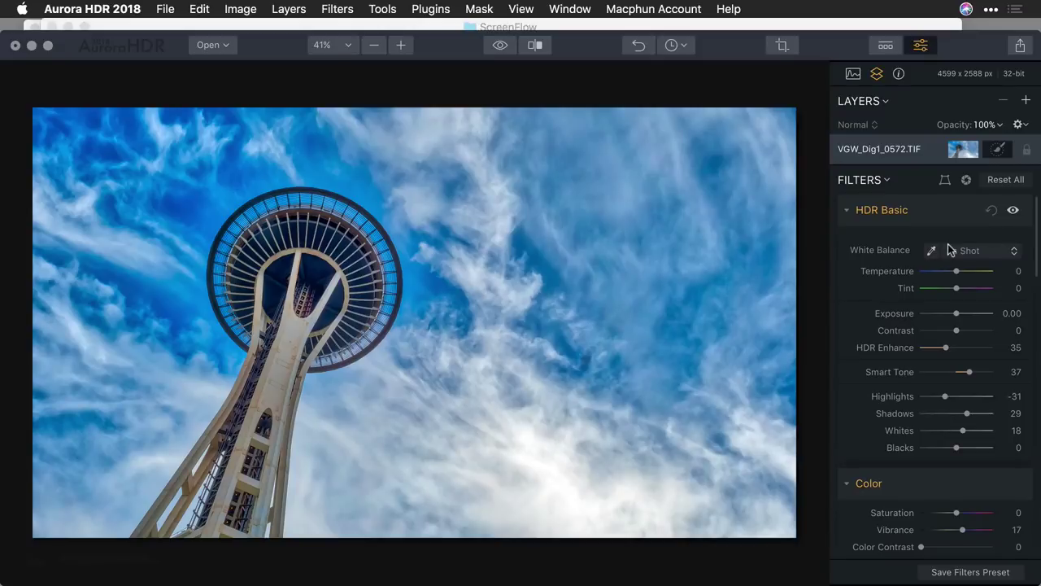
pyautogui.scroll(-20, 948, 250)
pyautogui.scroll(18, 947, 244)
pyautogui.scroll(5, 948, 248)
# Step: In HDR Basic, set Highlights to -53, Shadows to 53, Whites to 44, Blacks to -21 and HDR Enhance to 13, and collapse the filter
pyautogui.moveTo(943, 398); pyautogui.dragTo(974, 433)
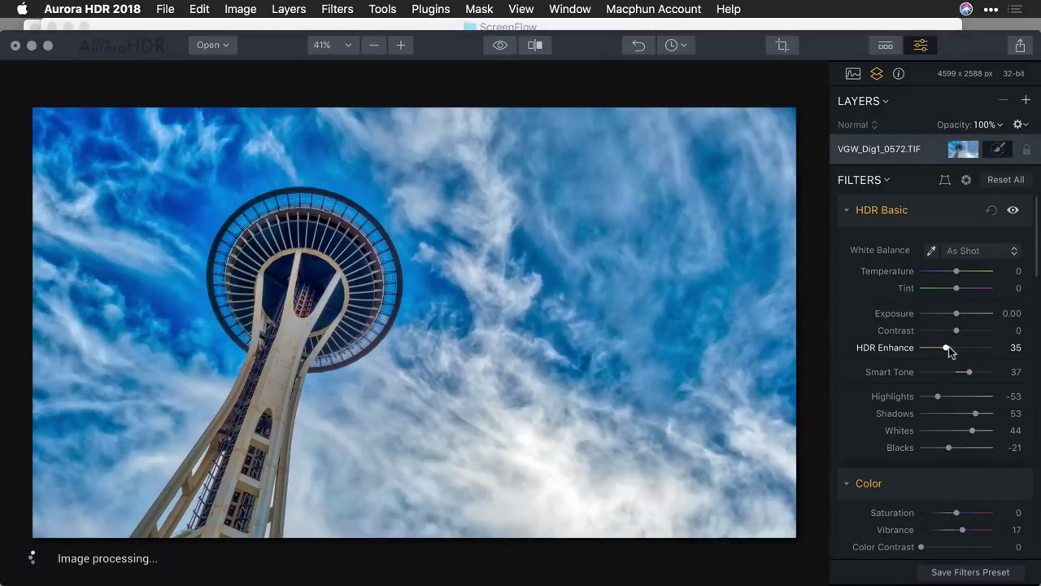
pyautogui.moveTo(948, 348); pyautogui.dragTo(982, 352)
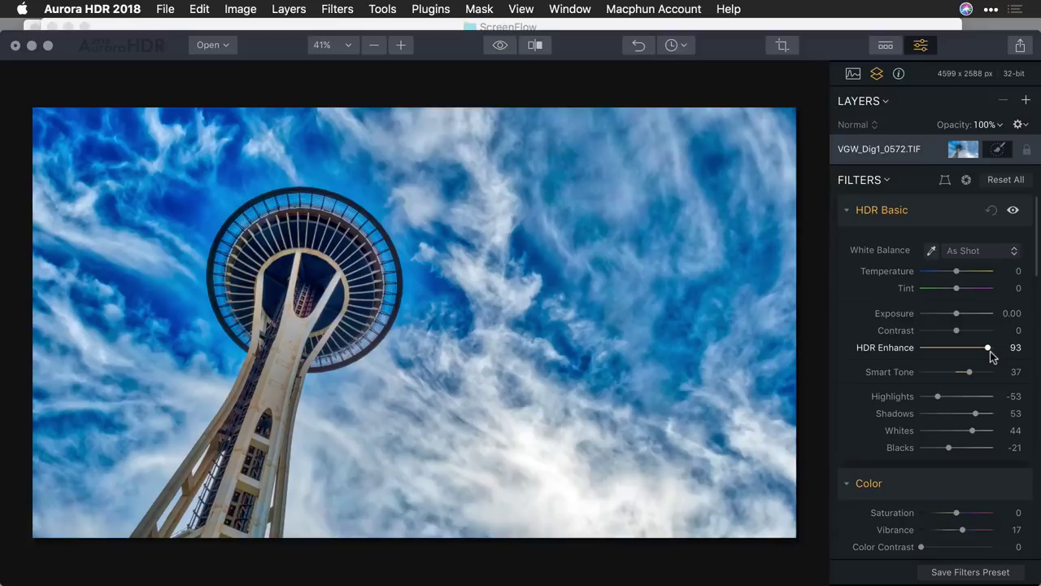
pyautogui.moveTo(990, 351); pyautogui.dragTo(930, 351)
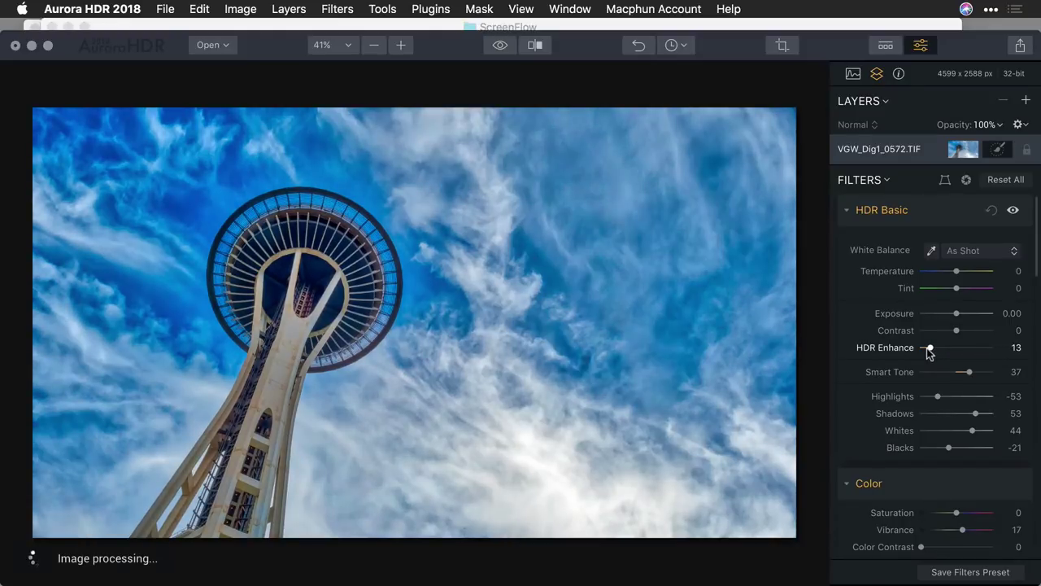
pyautogui.click(933, 213)
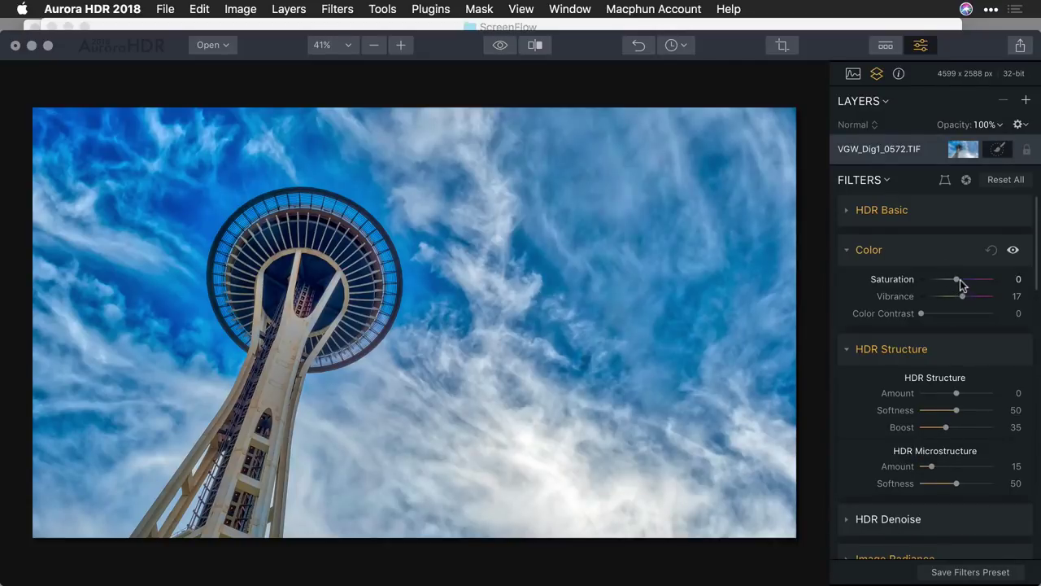
# Step: In the Color filter, set Vibrance to 37 and Color Contrast to 9, and collapse the filter
pyautogui.moveTo(965, 297); pyautogui.dragTo(975, 320)
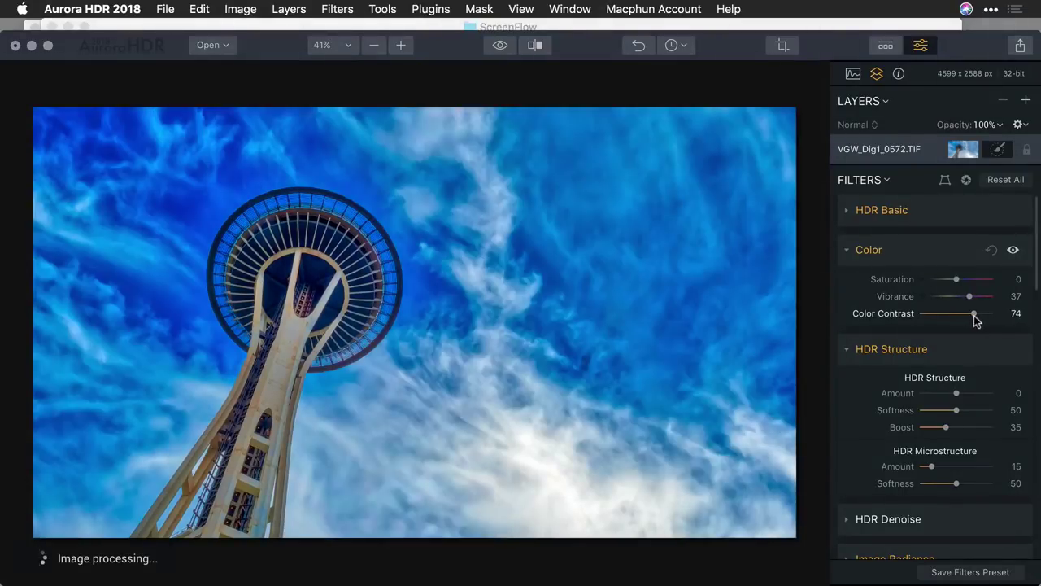
pyautogui.click(936, 314)
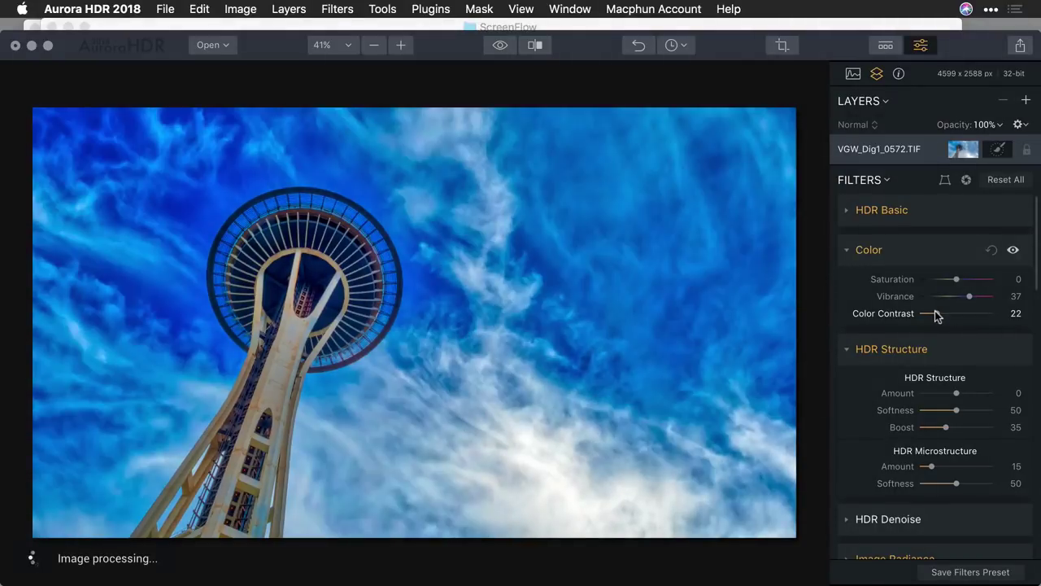
pyautogui.moveTo(934, 317); pyautogui.dragTo(922, 315)
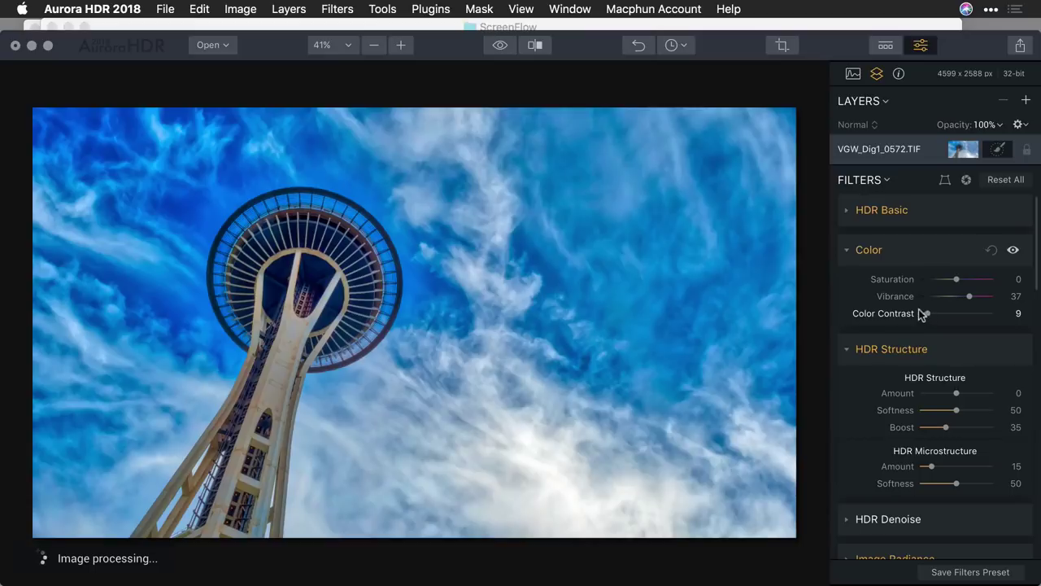
pyautogui.click(905, 255)
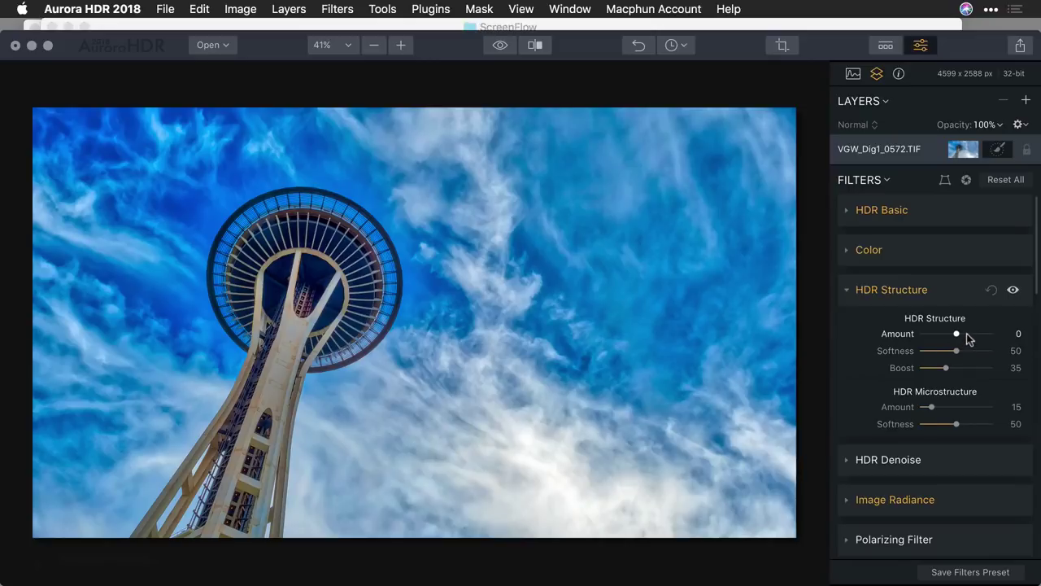
# Step: Set the HDR Structure amount to 38 and the HDR Microstructure amount to 59, and collapse the filter
pyautogui.moveTo(968, 336); pyautogui.dragTo(972, 338)
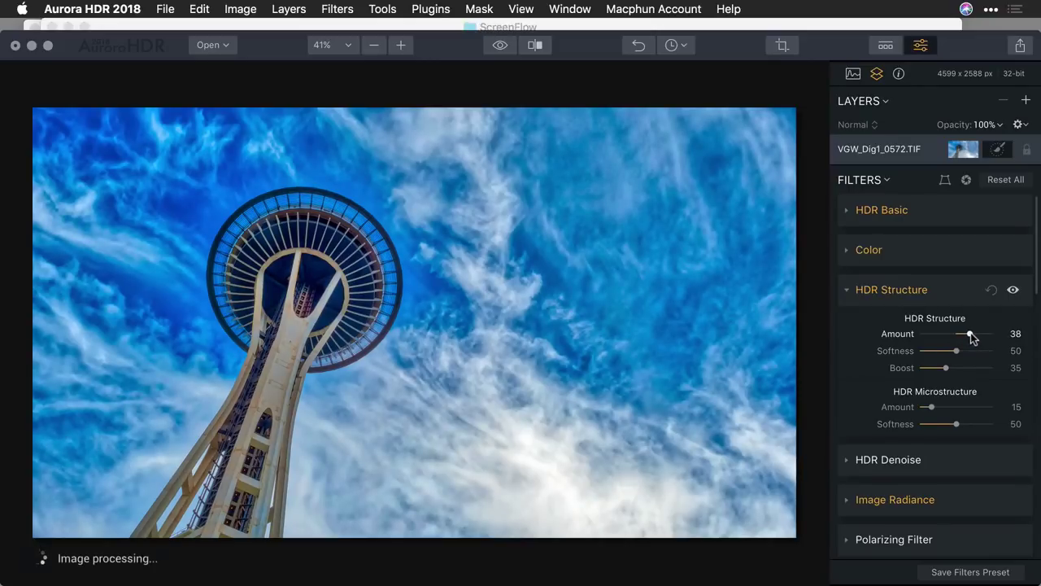
pyautogui.click(964, 406)
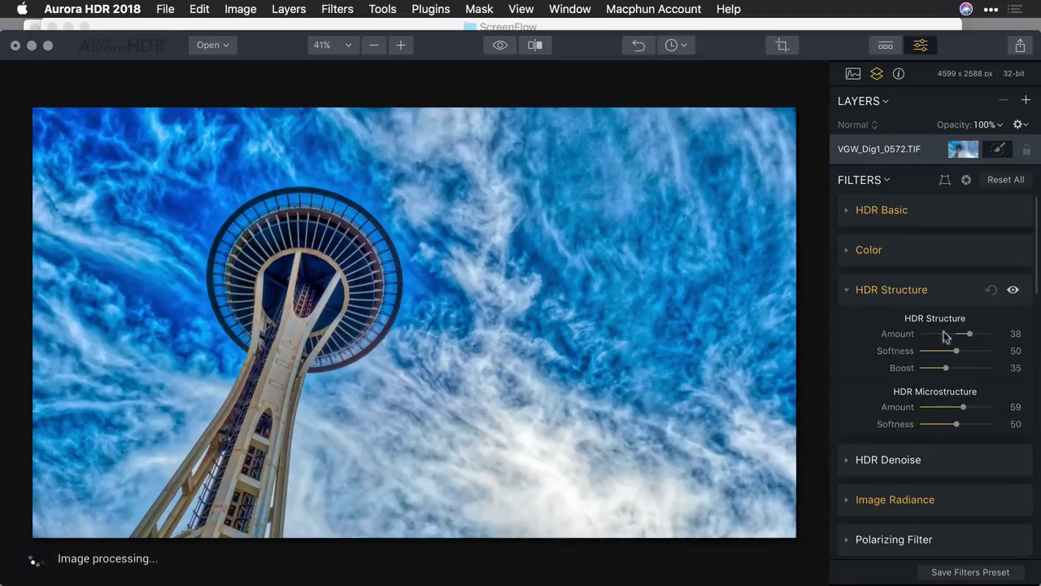
pyautogui.click(931, 291)
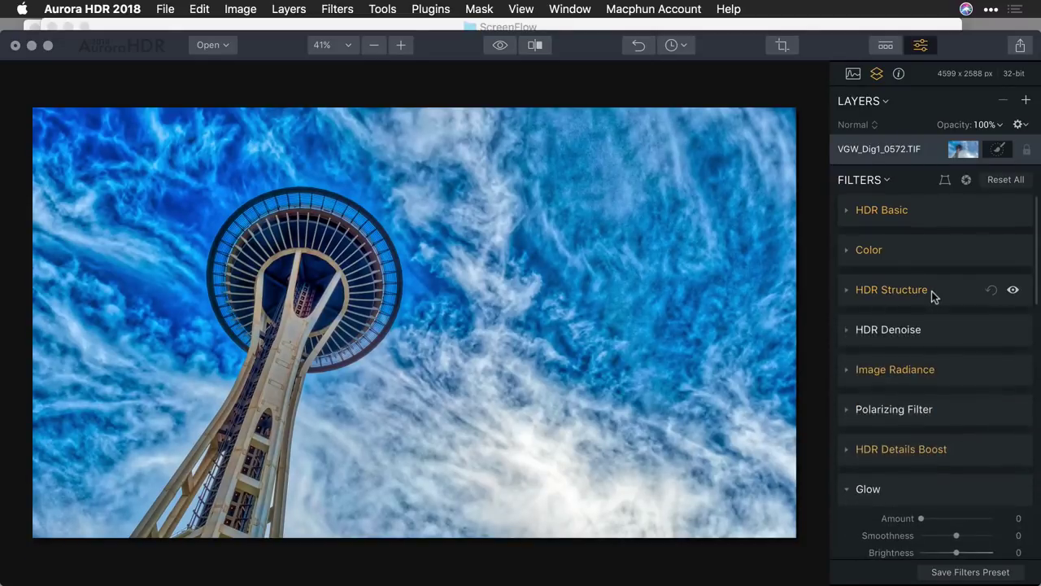
# Step: Set the HDR Denoise amount to 42, check the sky and tower at 100% zoom, and collapse the filter
pyautogui.click(932, 329)
pyautogui.click(952, 360)
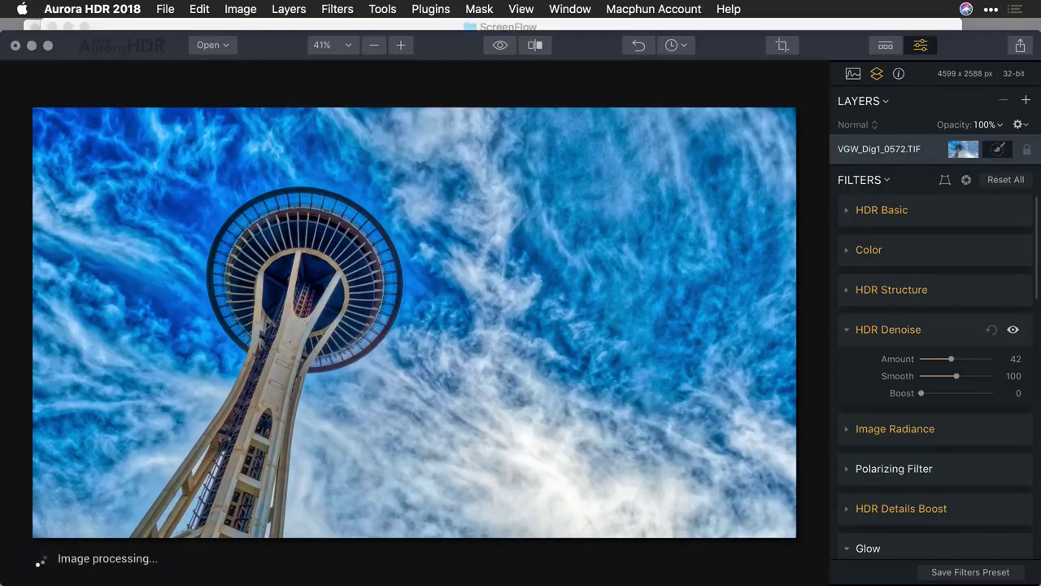
pyautogui.scroll(5, 523, 253)
pyautogui.scroll(2, 515, 245)
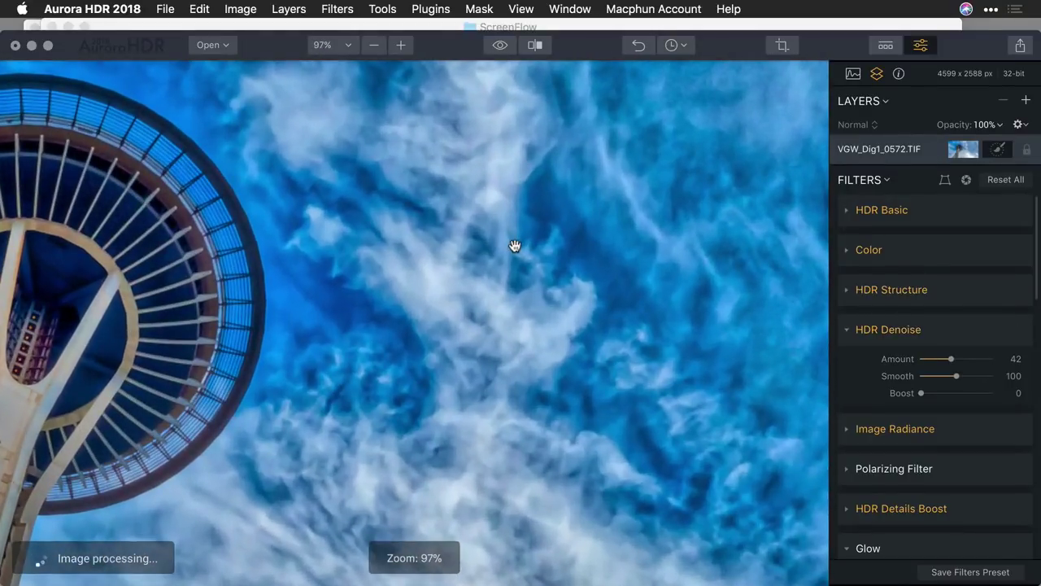
pyautogui.click(401, 46)
pyautogui.moveTo(365, 236); pyautogui.dragTo(523, 204)
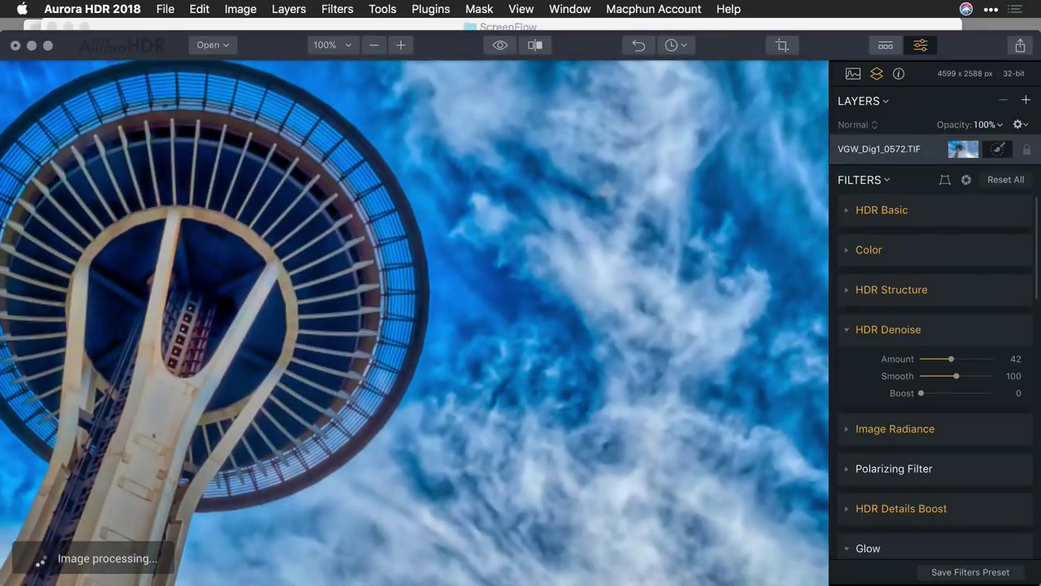
pyautogui.click(968, 329)
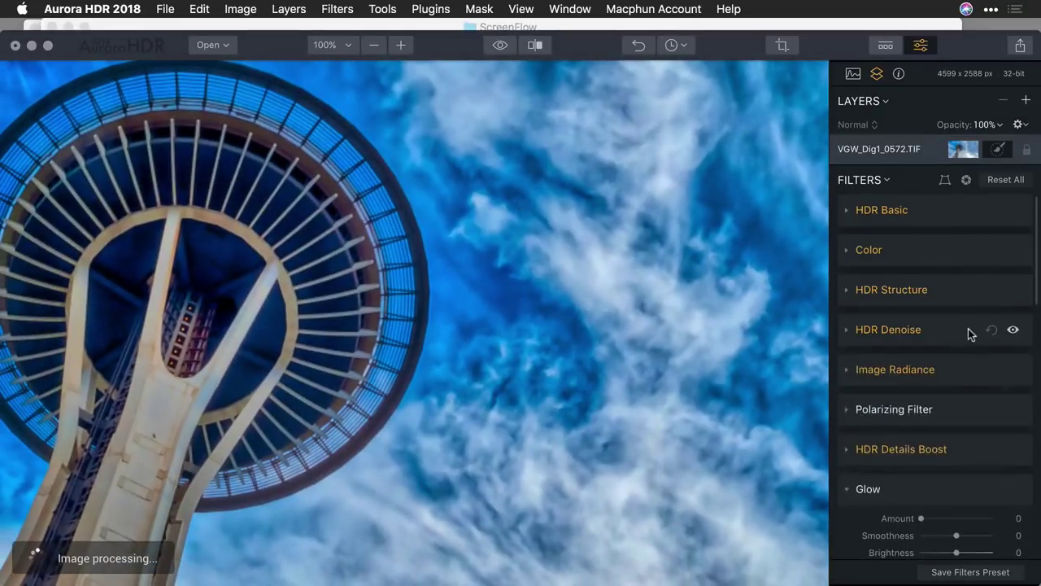
# Step: Try Image Radiance with an amount of 51 and a brightness of 23
pyautogui.click(955, 370)
pyautogui.click(957, 398)
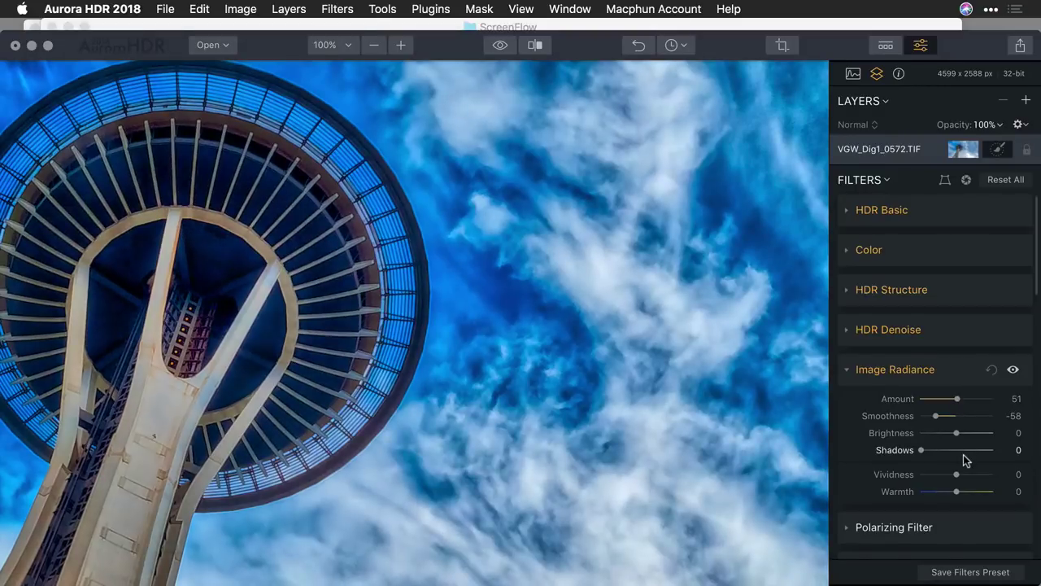
pyautogui.scroll(-2, 567, 304)
pyautogui.scroll(-2, 567, 304)
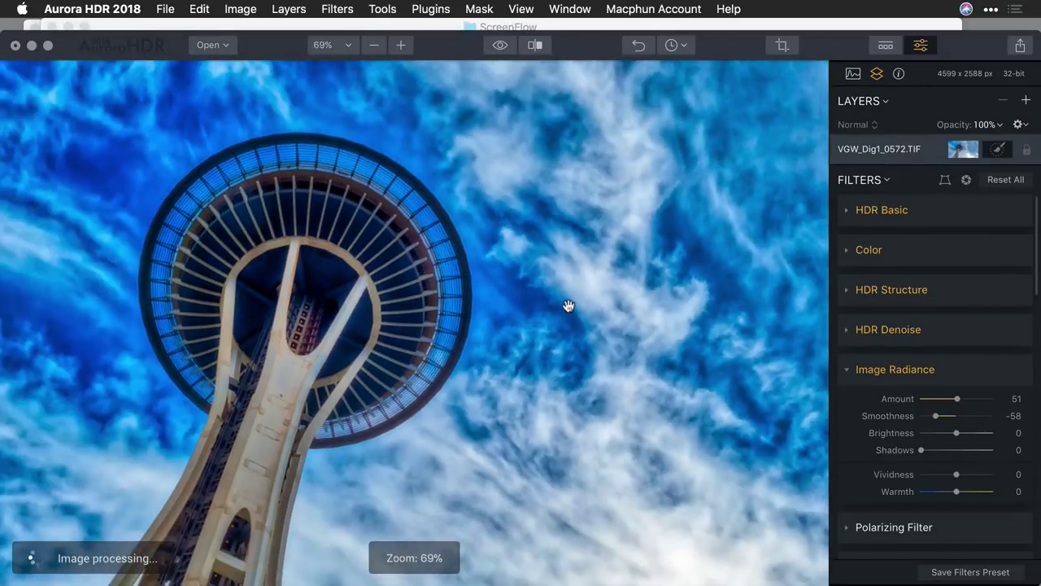
pyautogui.scroll(-2, 568, 305)
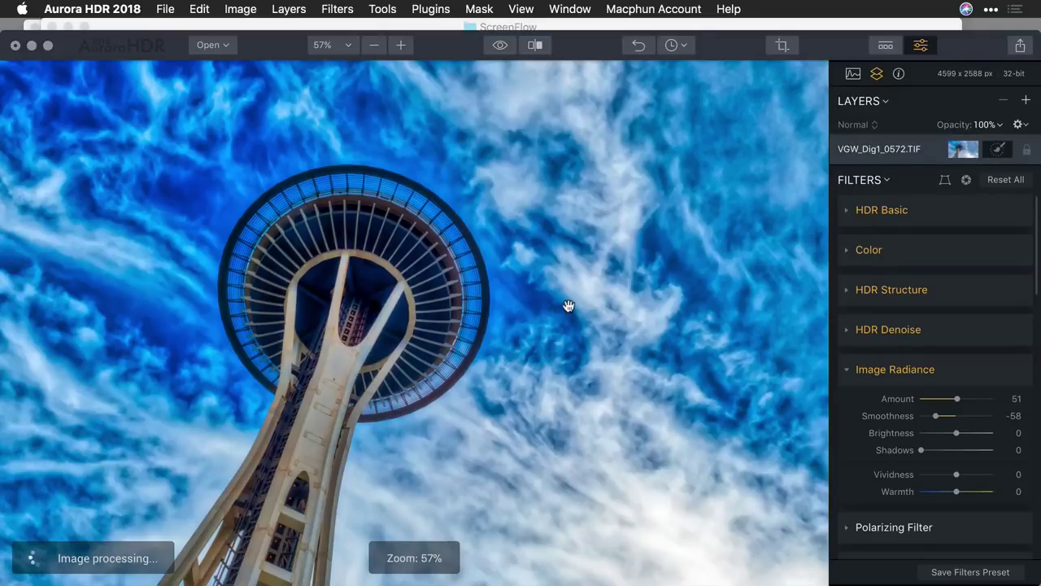
pyautogui.click(965, 433)
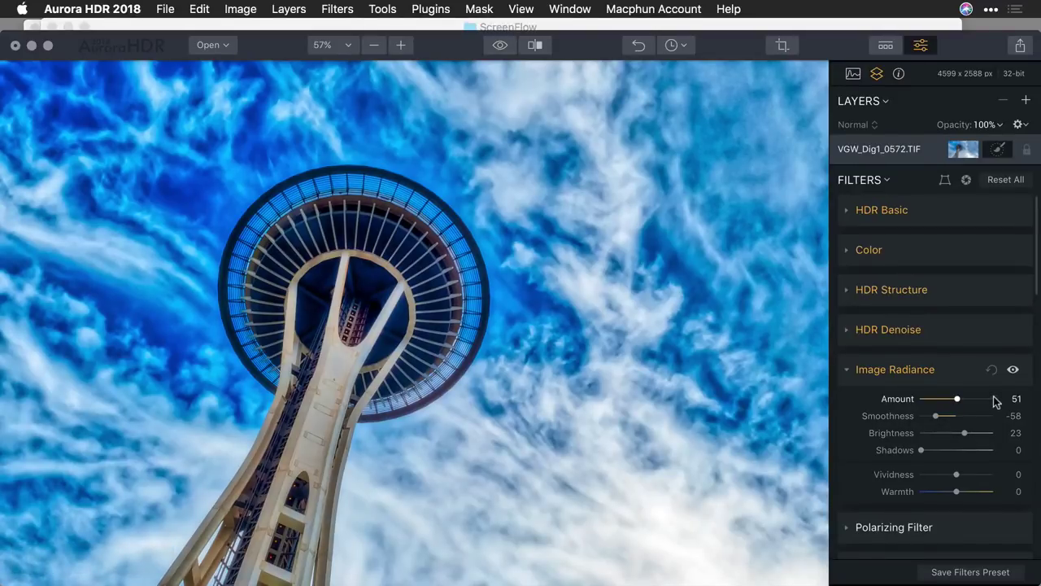
# Step: Reset the Image Radiance and HDR Structure filters, and set the Image Radiance amount to 30
pyautogui.click(992, 371)
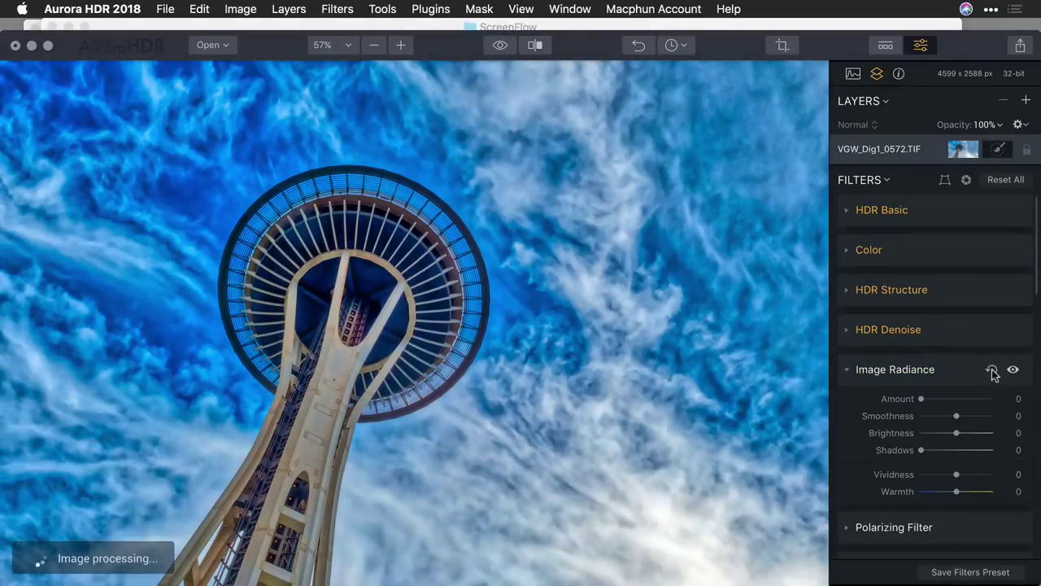
pyautogui.click(992, 290)
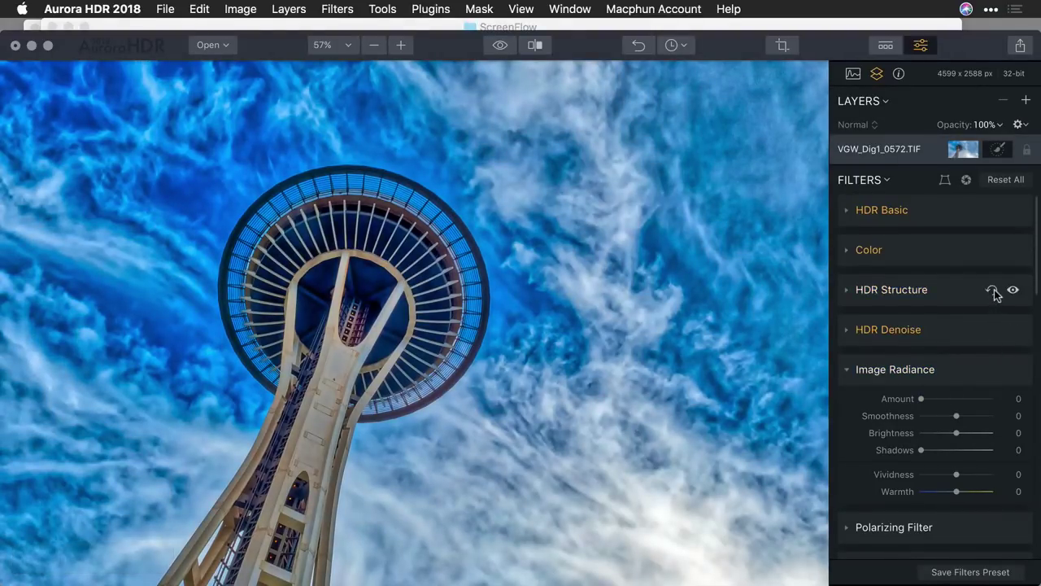
pyautogui.click(942, 399)
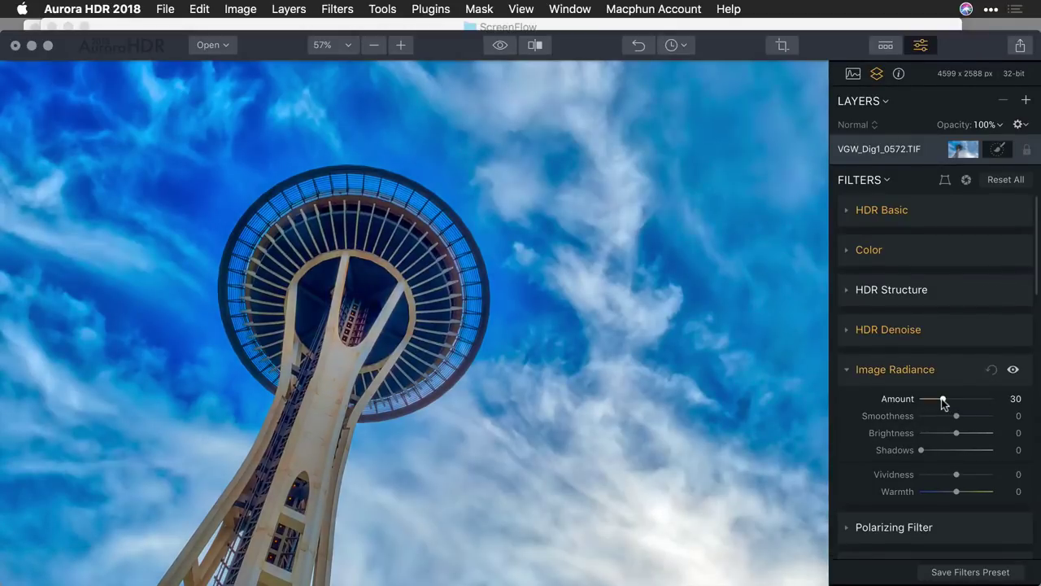
pyautogui.click(956, 371)
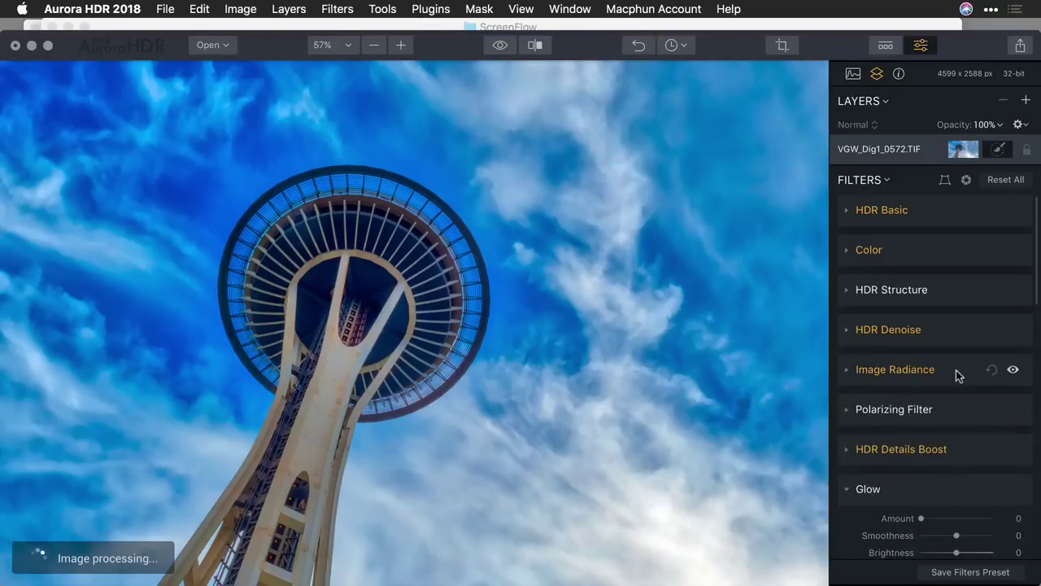
# Step: Apply a slight Polarizing Filter amount to the image and collapse the filter
pyautogui.click(848, 409)
pyautogui.click(932, 439)
pyautogui.moveTo(933, 440); pyautogui.dragTo(923, 438)
pyautogui.click(928, 410)
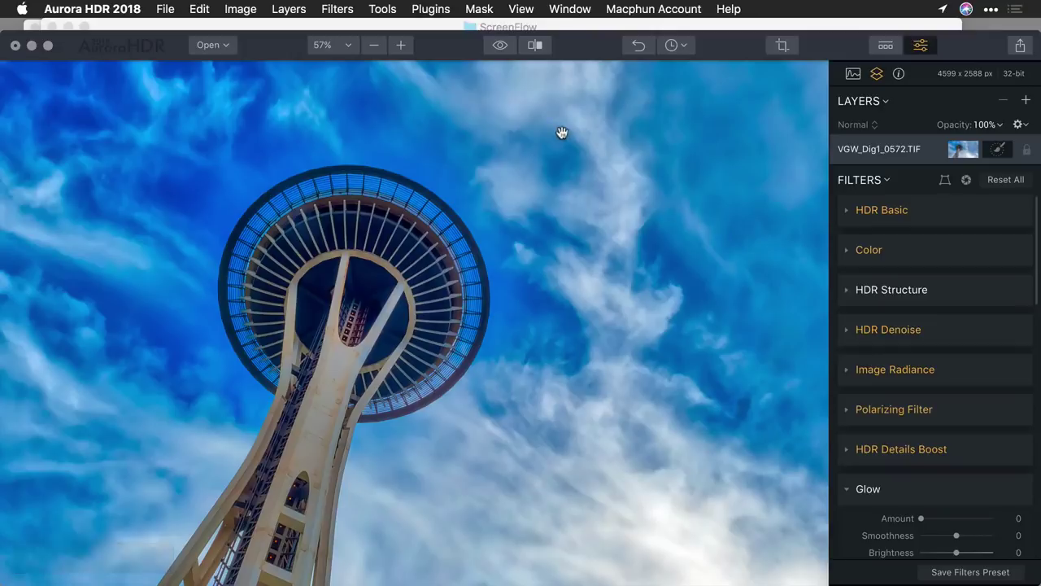
# Step: Open the three DNG brackets from the 02 Drone folder without saving the current image, and create an HDR with alignment enabled
pyautogui.click(217, 46)
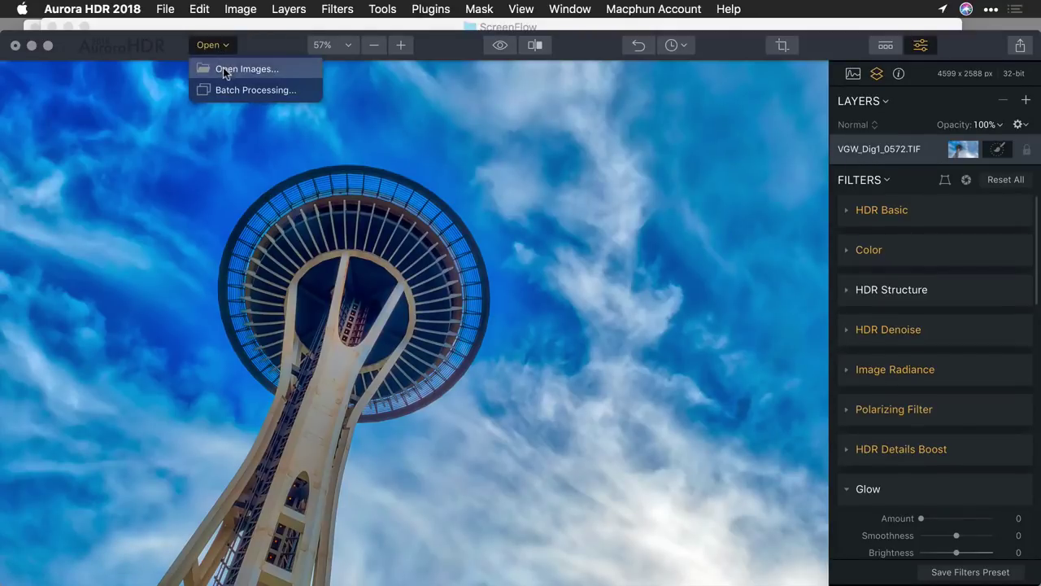
pyautogui.click(223, 68)
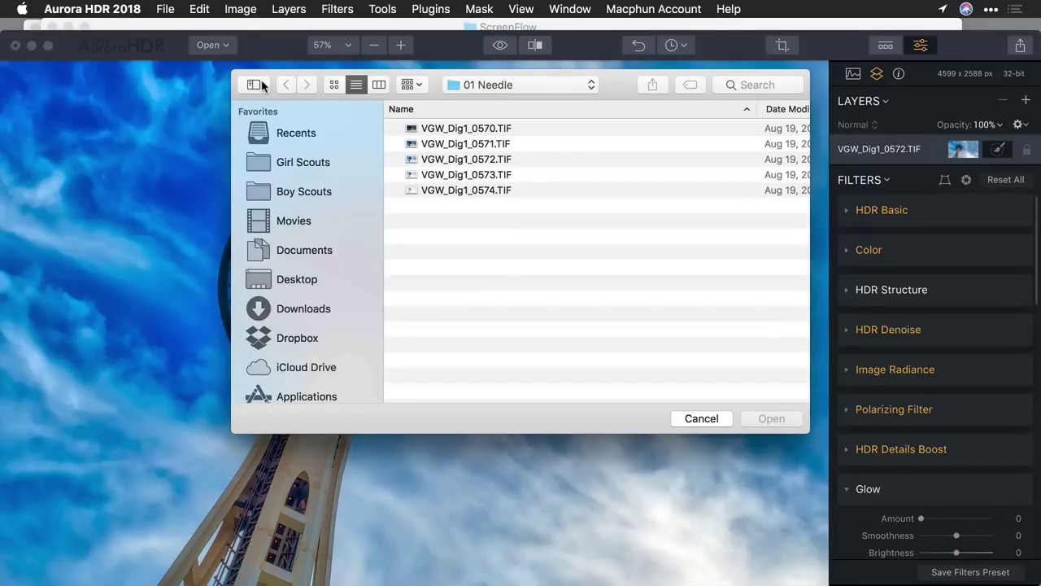
pyautogui.press('super+Up')
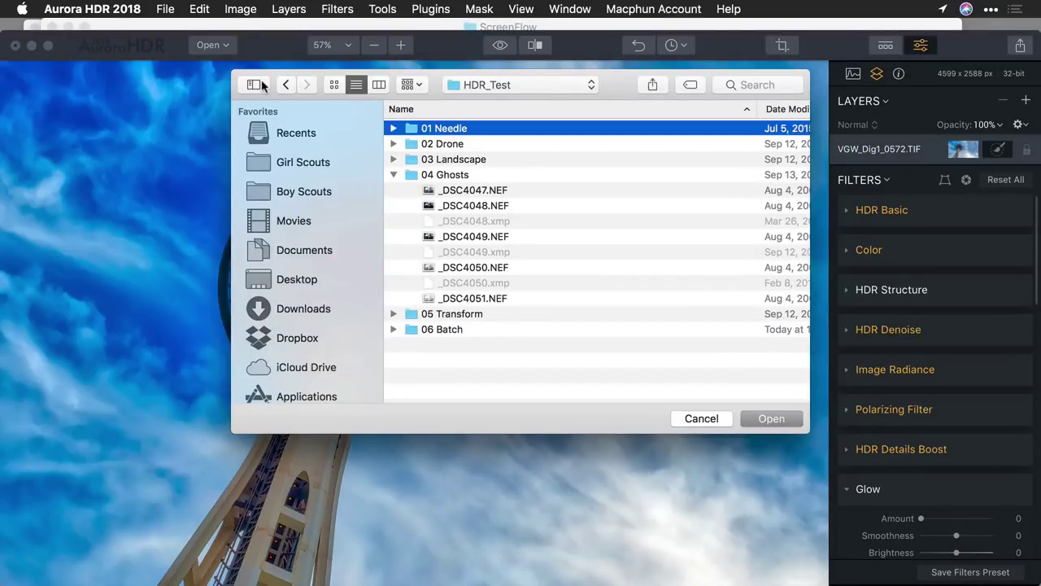
pyautogui.doubleClick(423, 144)
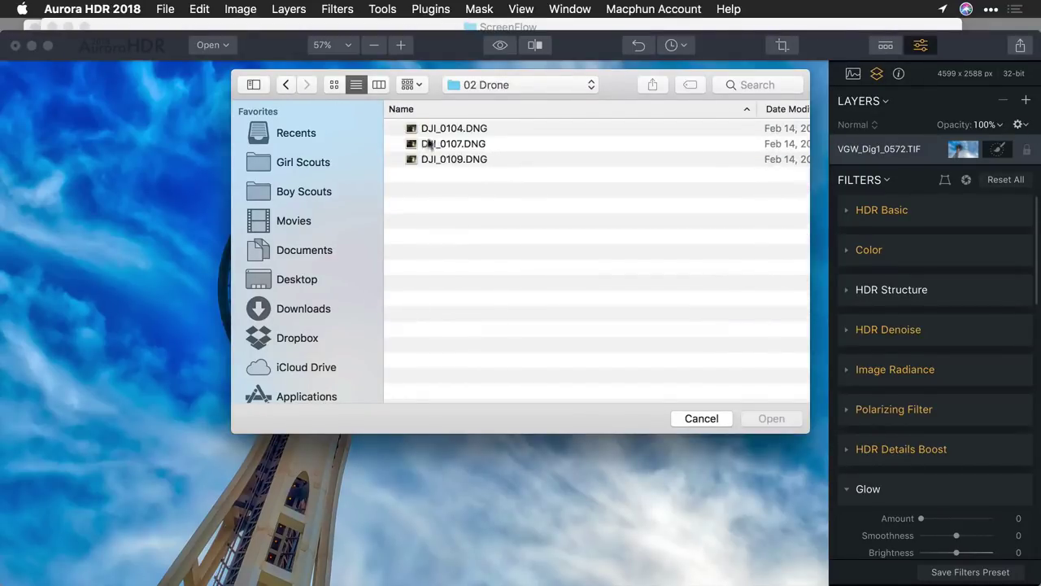
pyautogui.click(436, 128)
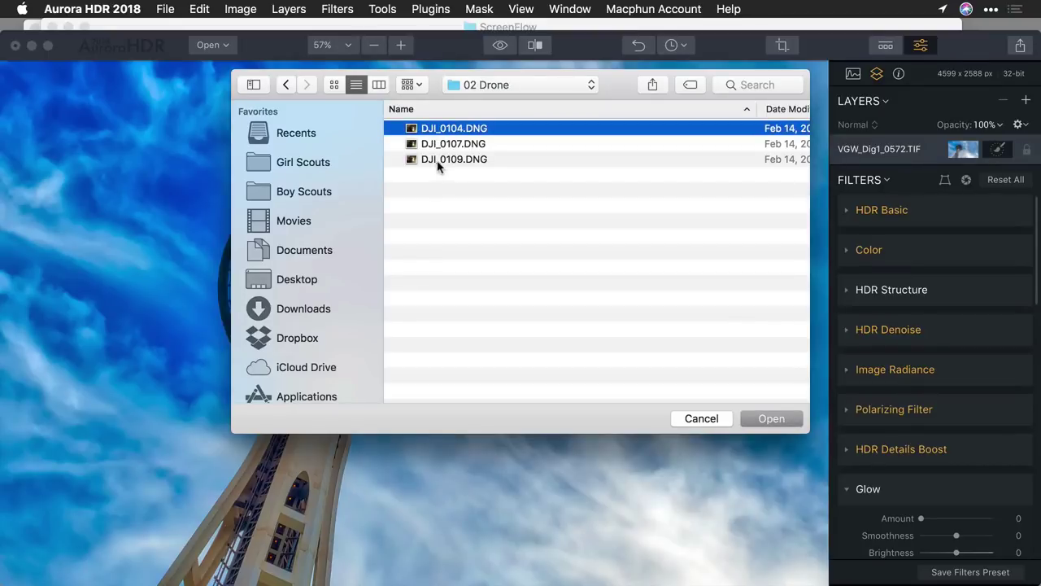
pyautogui.keyDown('shift'); pyautogui.click(435, 160); pyautogui.keyUp('shift')
pyautogui.click(755, 419)
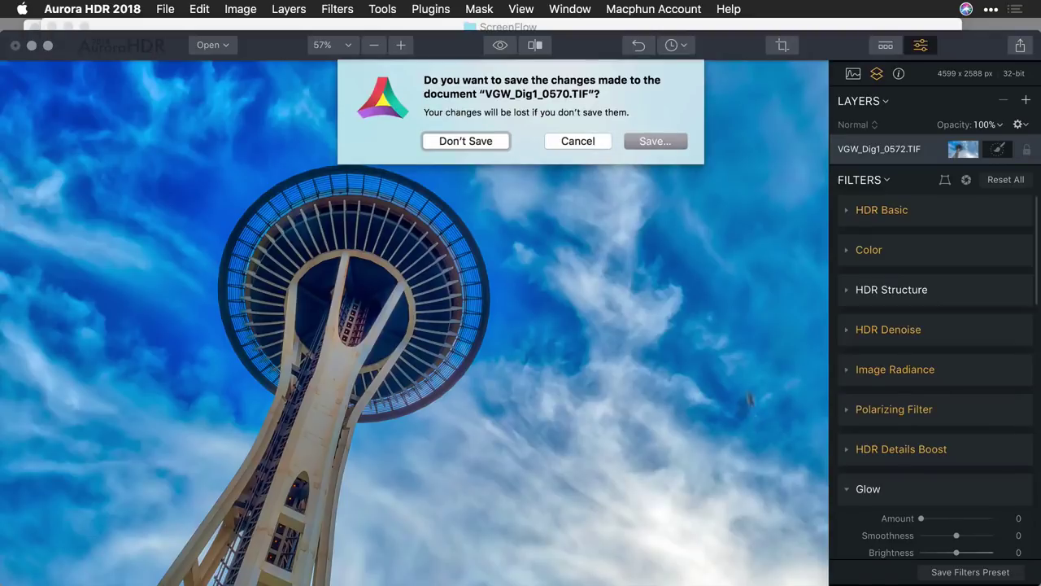
pyautogui.click(477, 141)
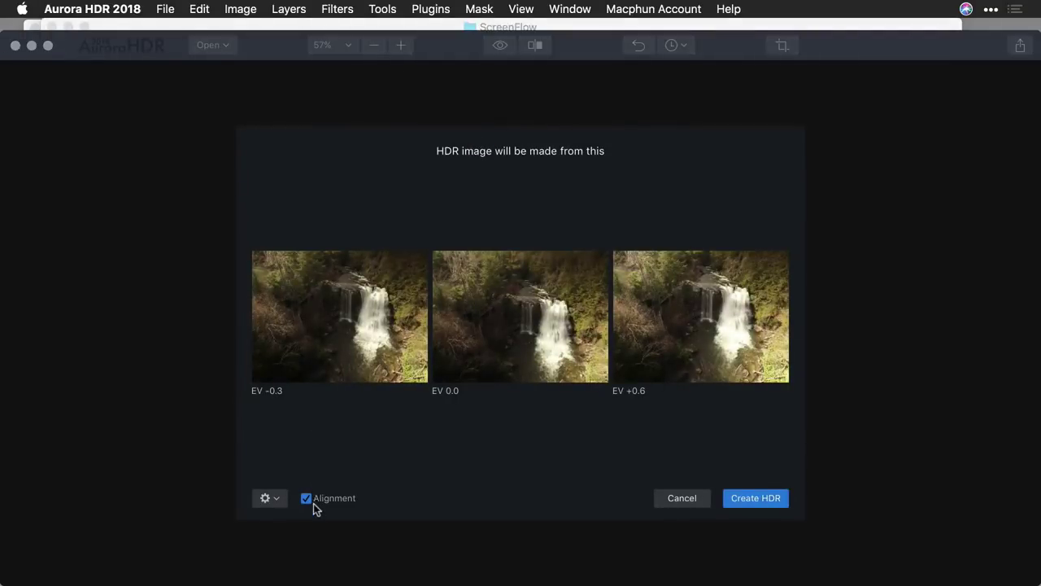
pyautogui.click(747, 497)
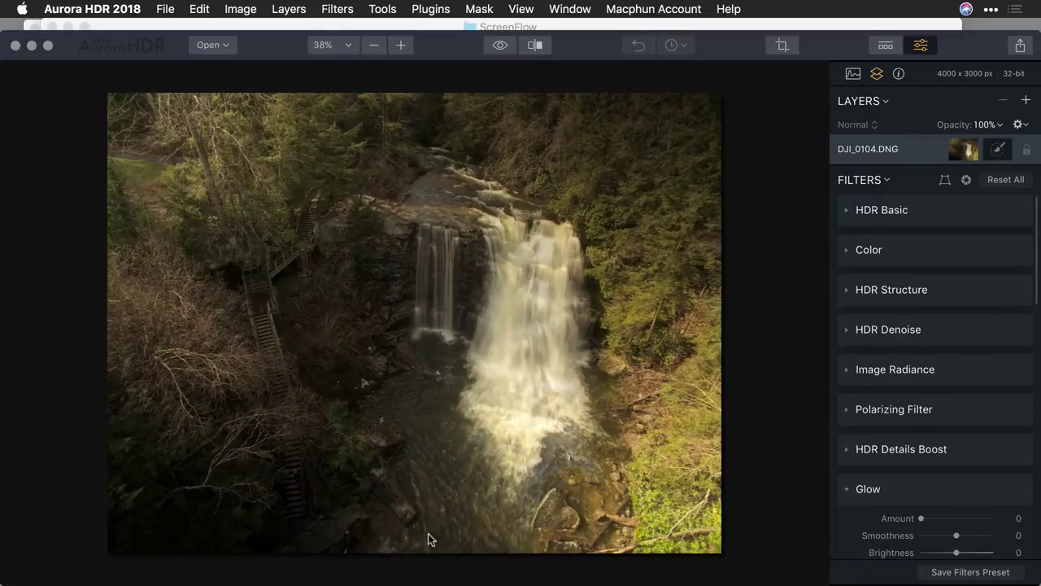
# Step: Show the presets of the Landscape category for the waterfall image
pyautogui.click(885, 44)
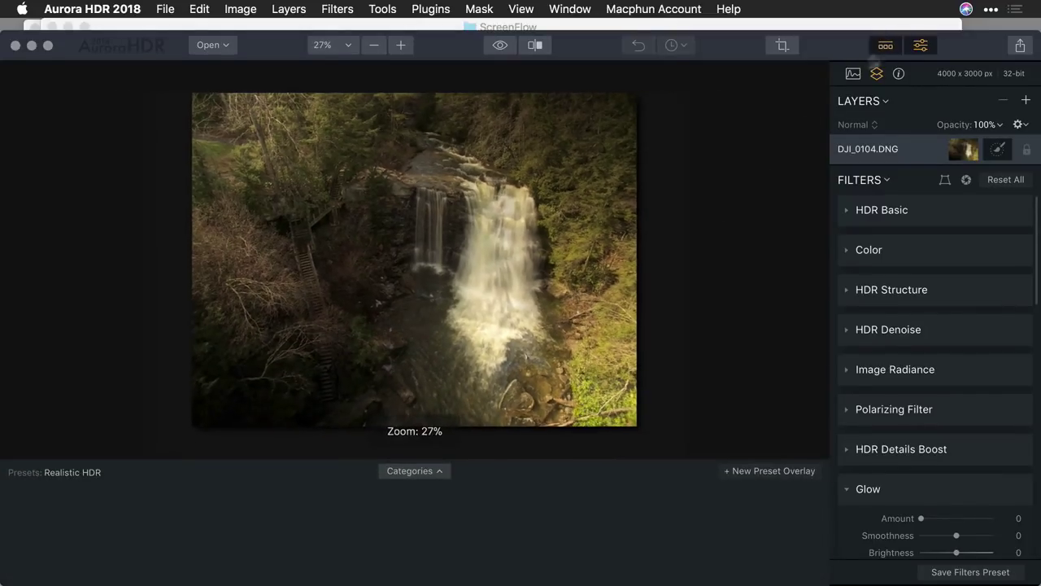
pyautogui.click(417, 472)
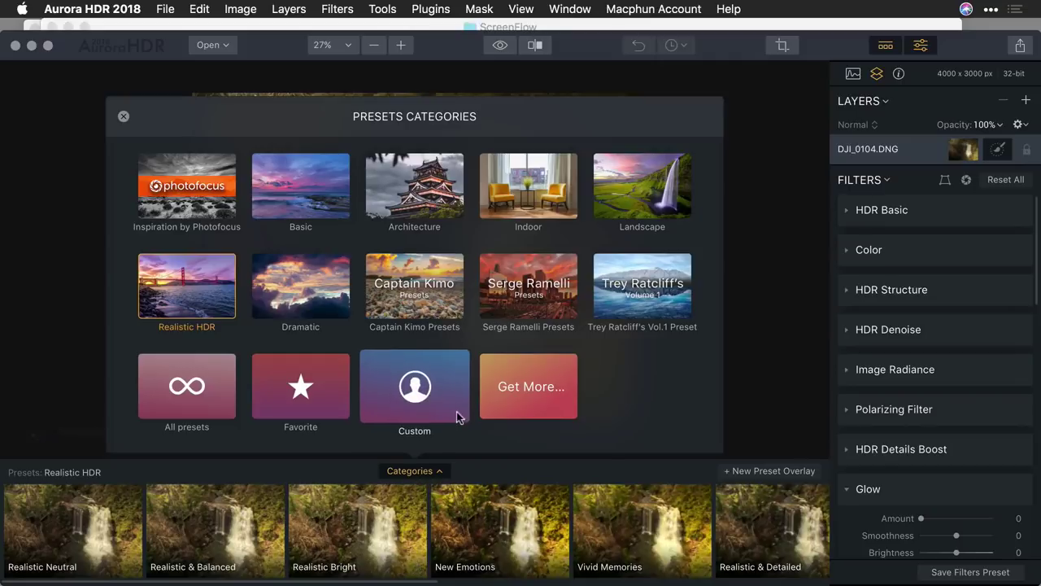
pyautogui.click(660, 211)
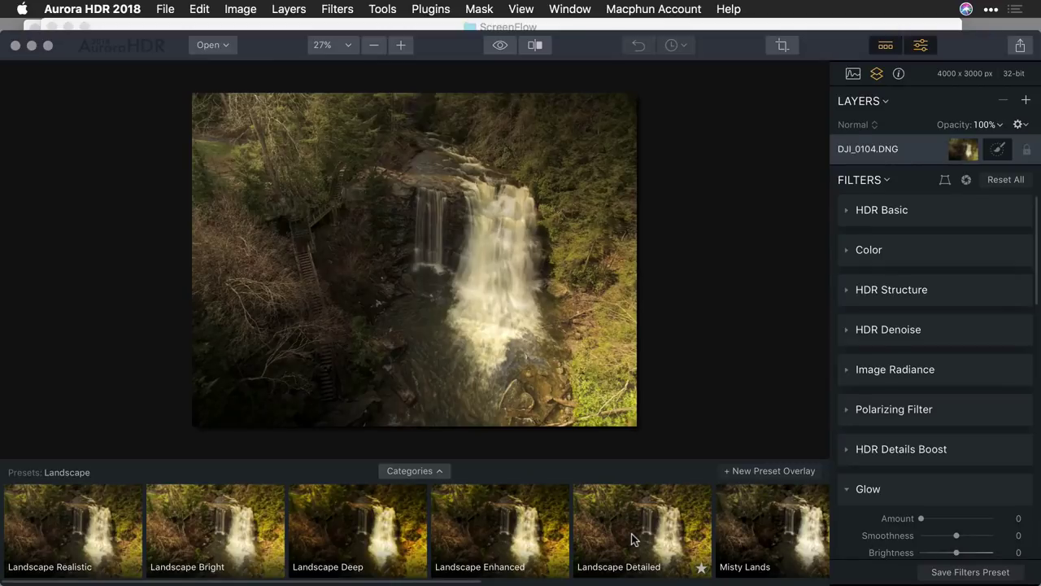
# Step: Try the Soft & Airy and Landscape HDR Look 1 presets on the waterfall image
pyautogui.hscroll(5, 631, 533)
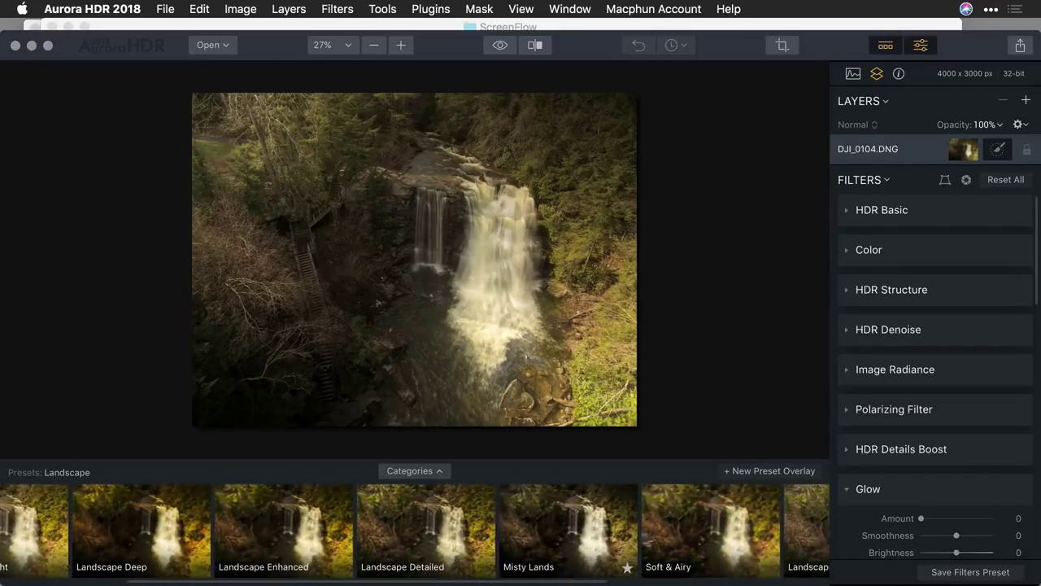
pyautogui.click(676, 533)
pyautogui.hscroll(5, 676, 533)
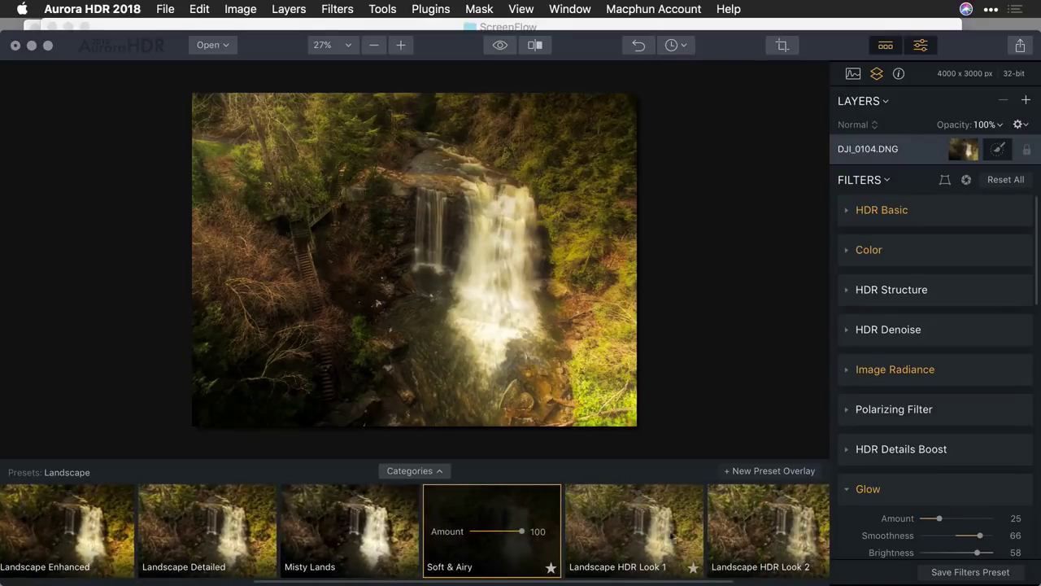
pyautogui.click(651, 531)
pyautogui.hscroll(3, 731, 530)
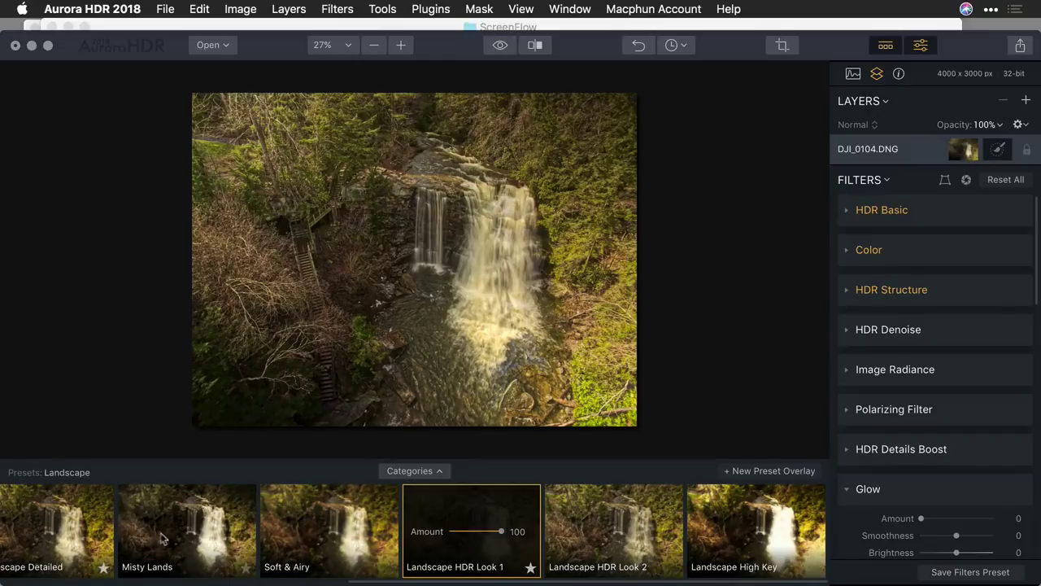
# Step: Apply a different preset from earlier in the Landscape set, and hide the presets strip
pyautogui.hscroll(-3, 163, 533)
pyautogui.click(191, 529)
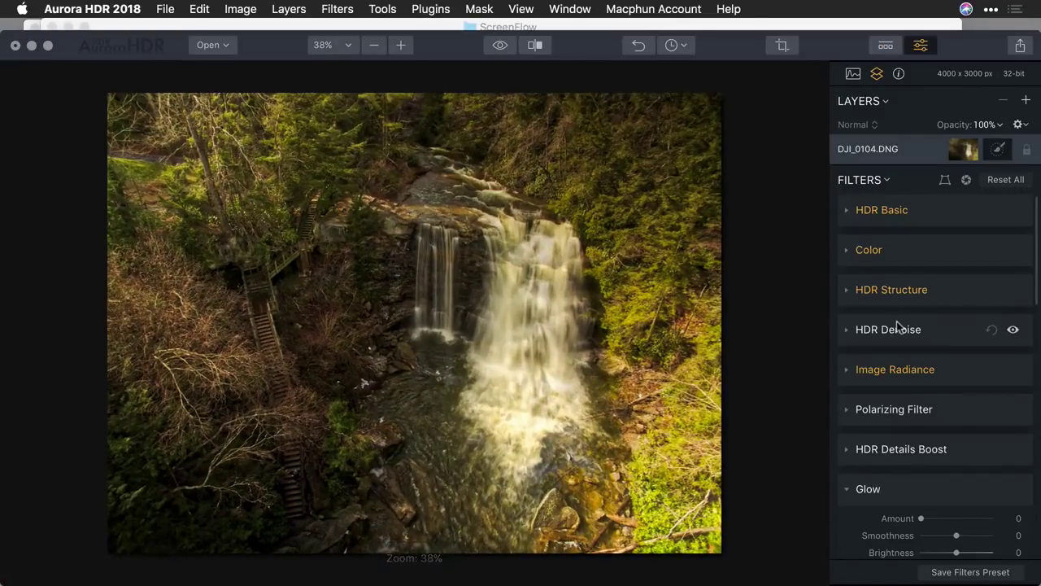
# Step: Set the Top & Bottom Tuning orientation, centring it on the waterfall, widening the transition band and tilting it slightly upward to the right
pyautogui.scroll(-5, 896, 325)
pyautogui.scroll(-3, 896, 321)
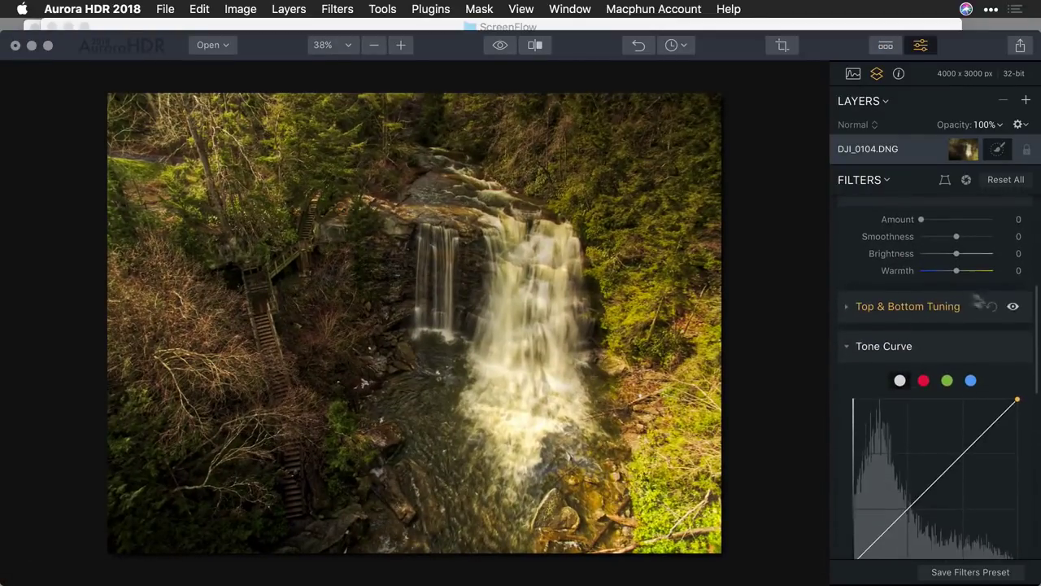
pyautogui.click(970, 306)
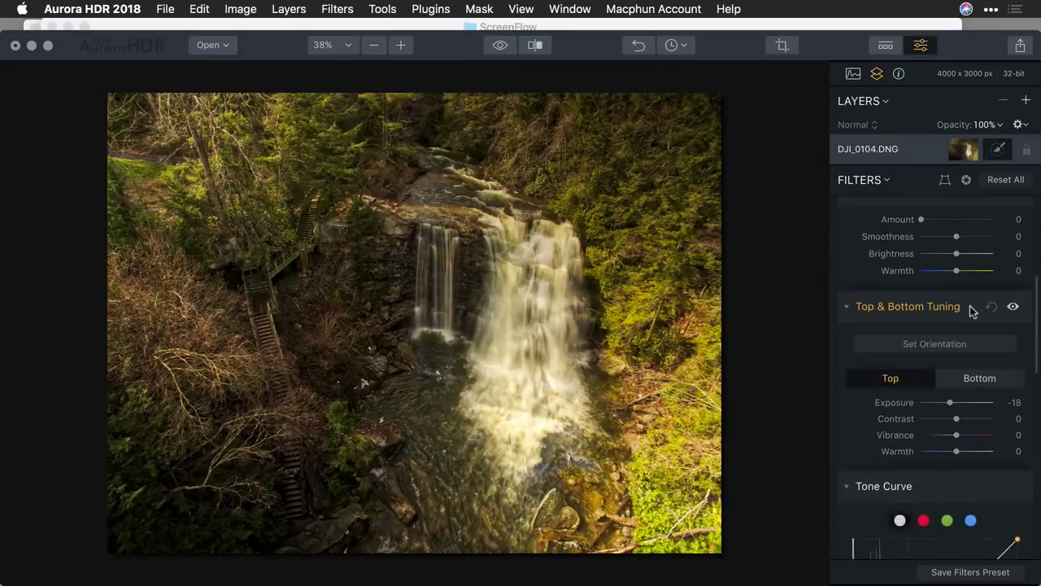
pyautogui.click(940, 341)
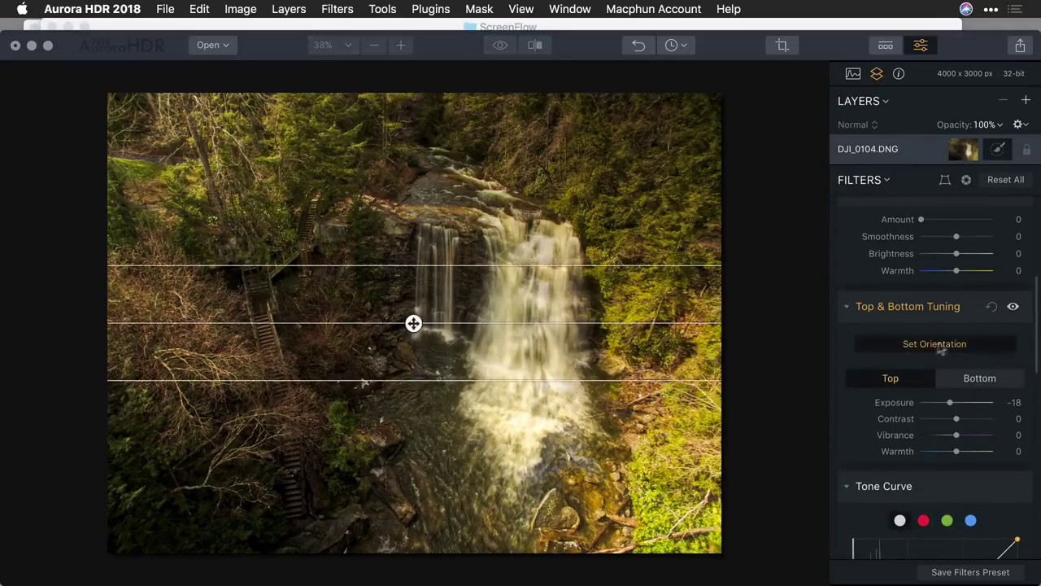
pyautogui.moveTo(413, 323); pyautogui.dragTo(495, 306)
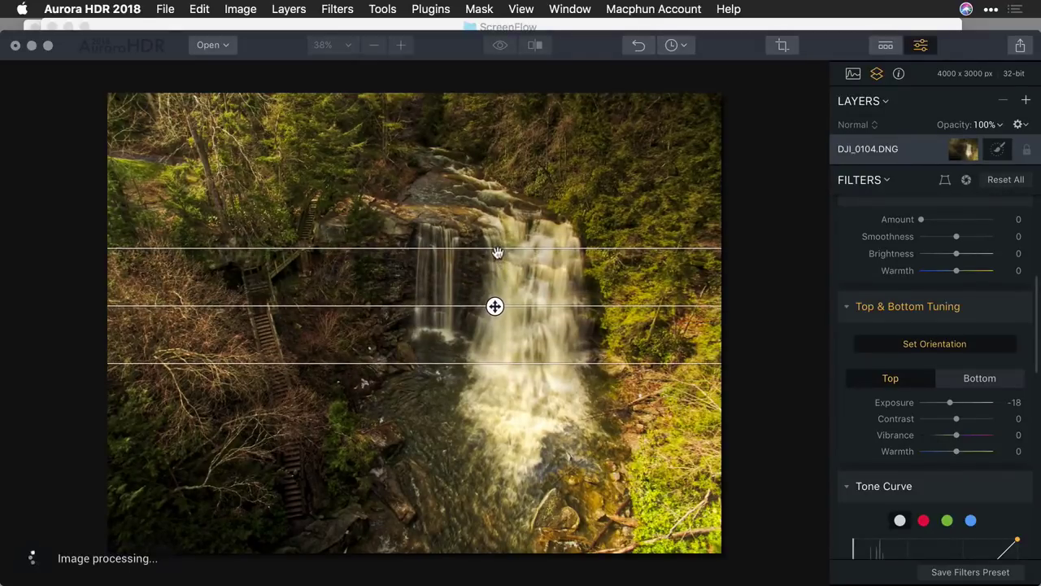
pyautogui.moveTo(497, 250); pyautogui.dragTo(495, 163)
pyautogui.moveTo(477, 362); pyautogui.dragTo(476, 409)
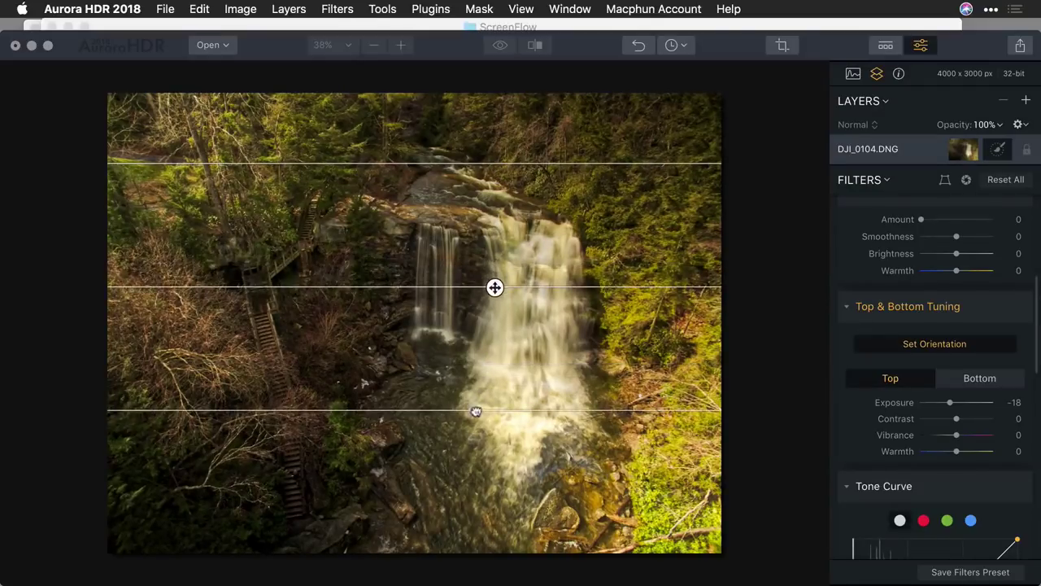
pyautogui.moveTo(494, 287); pyautogui.dragTo(493, 288)
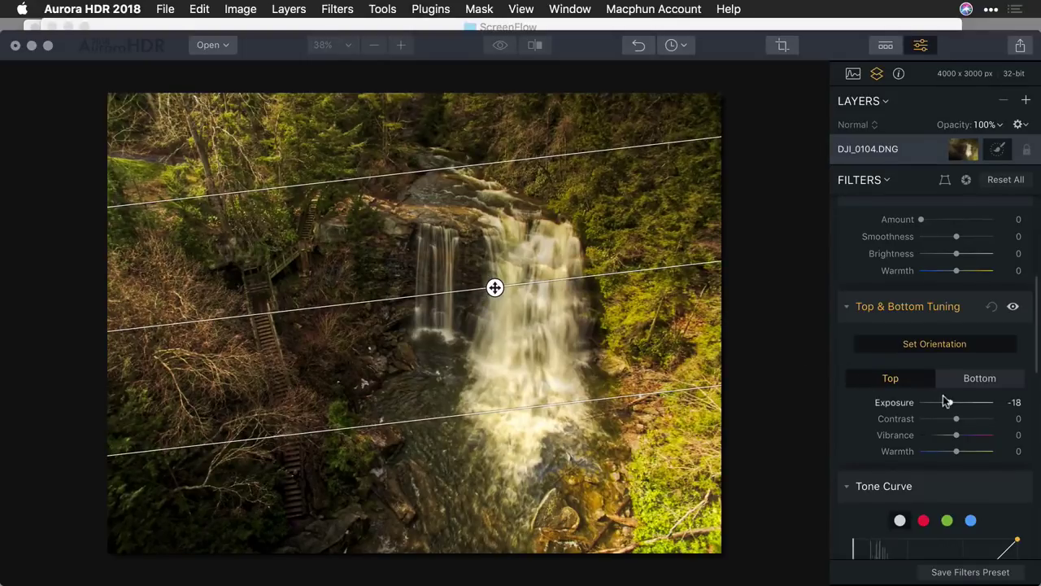
# Step: In Top & Bottom Tuning, set top exposure 18 and contrast 93, bottom exposure -45 and vibrance -62, and collapse the filter
pyautogui.moveTo(949, 402); pyautogui.dragTo(991, 417)
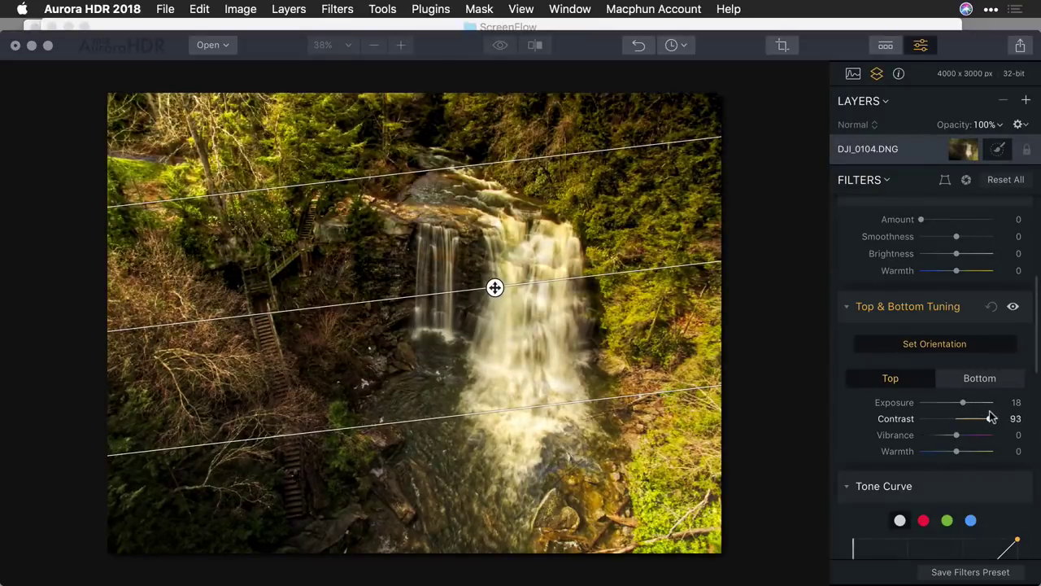
pyautogui.click(980, 377)
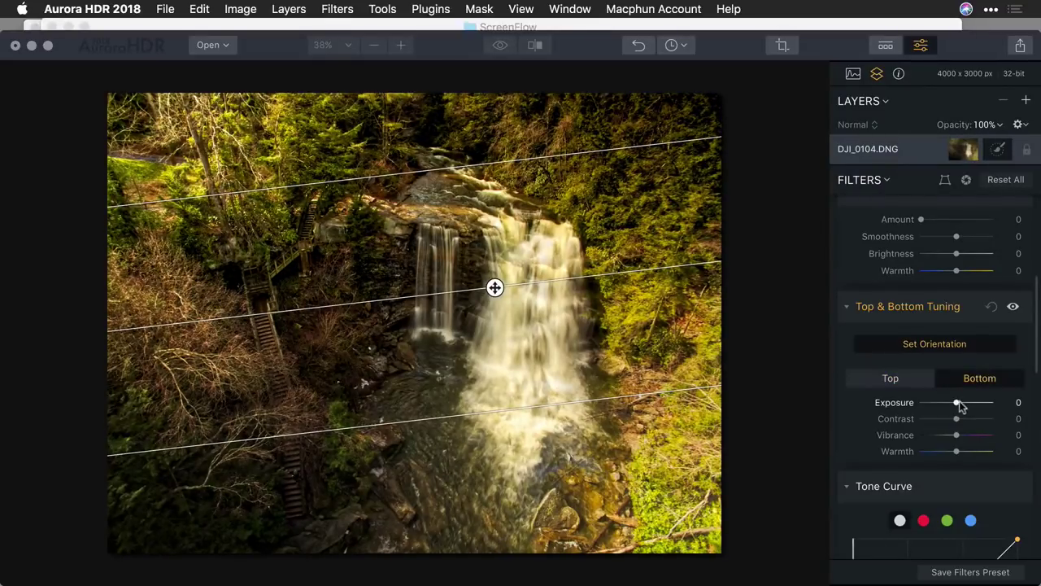
pyautogui.moveTo(956, 403); pyautogui.dragTo(931, 439)
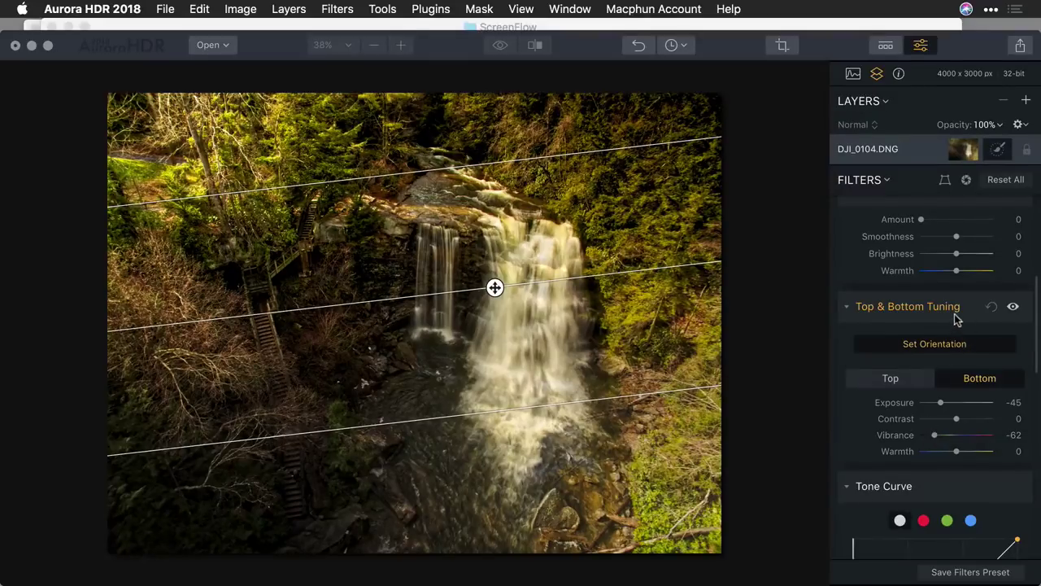
pyautogui.click(956, 318)
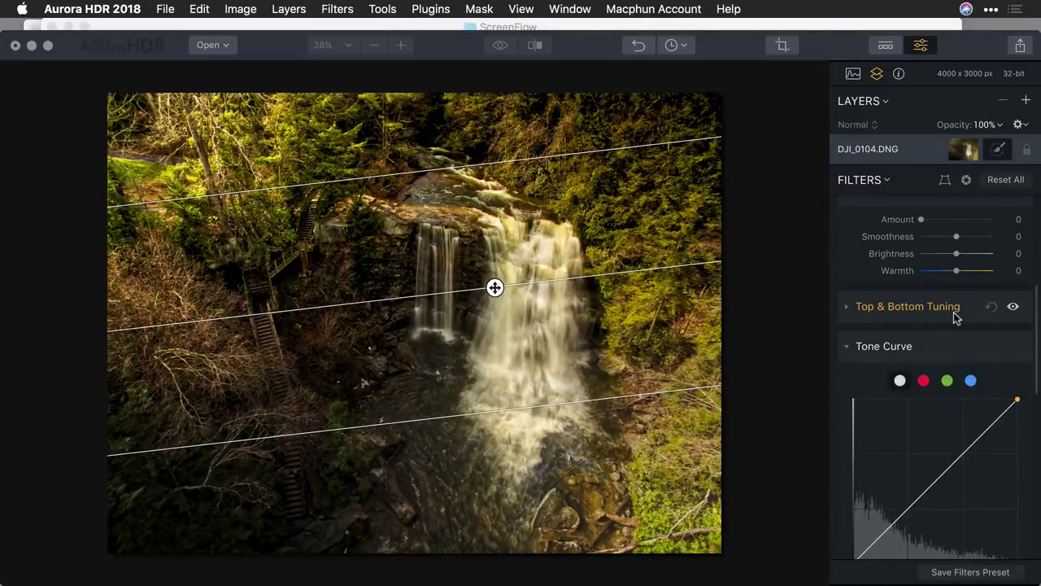
# Step: Add three points to the white tone curve, raise the shadows slightly and lower the highlights, and collapse the filter
pyautogui.scroll(-2, 957, 329)
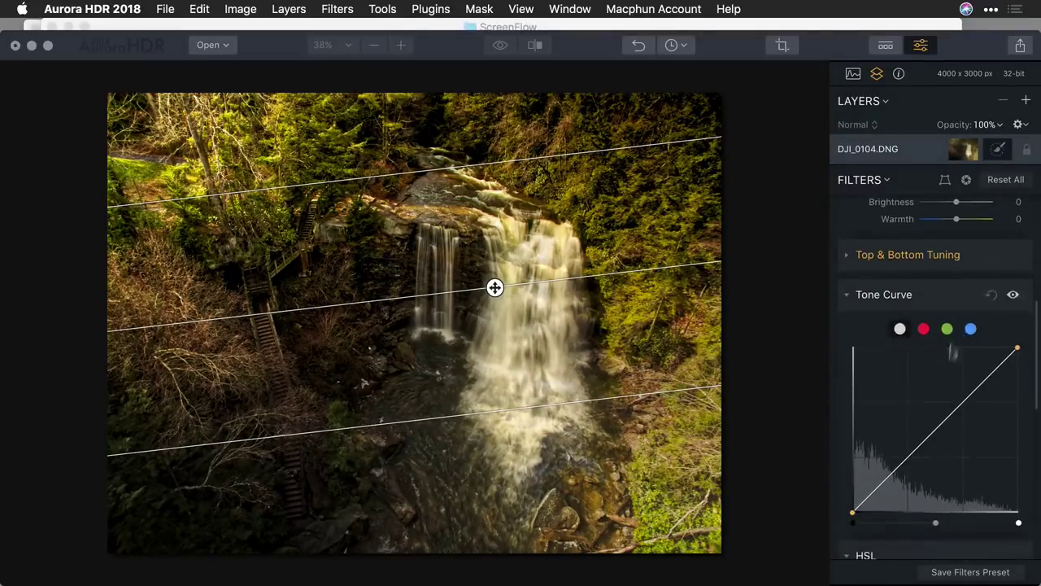
pyautogui.click(906, 461)
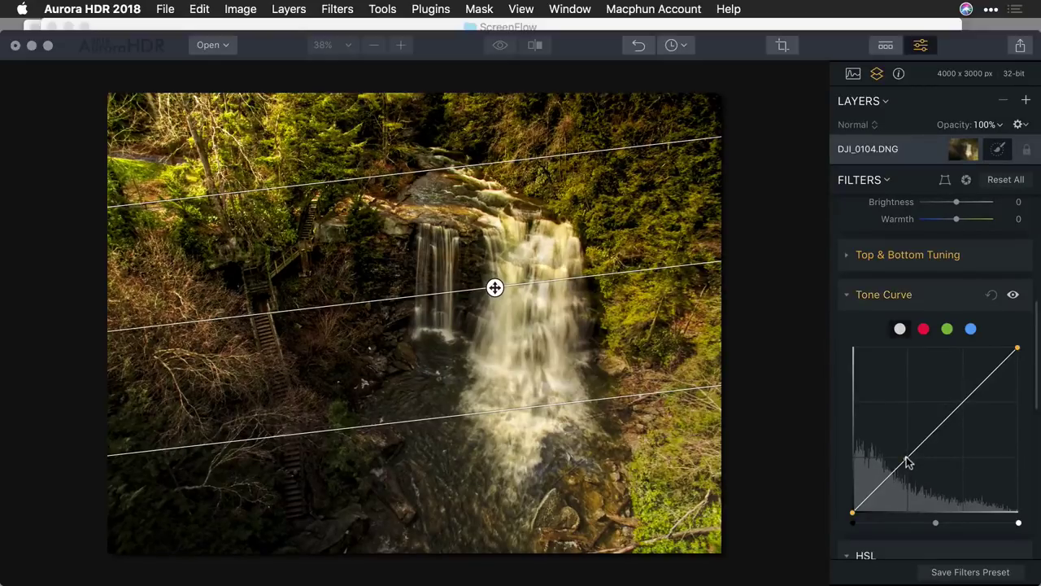
pyautogui.click(965, 401)
pyautogui.click(938, 425)
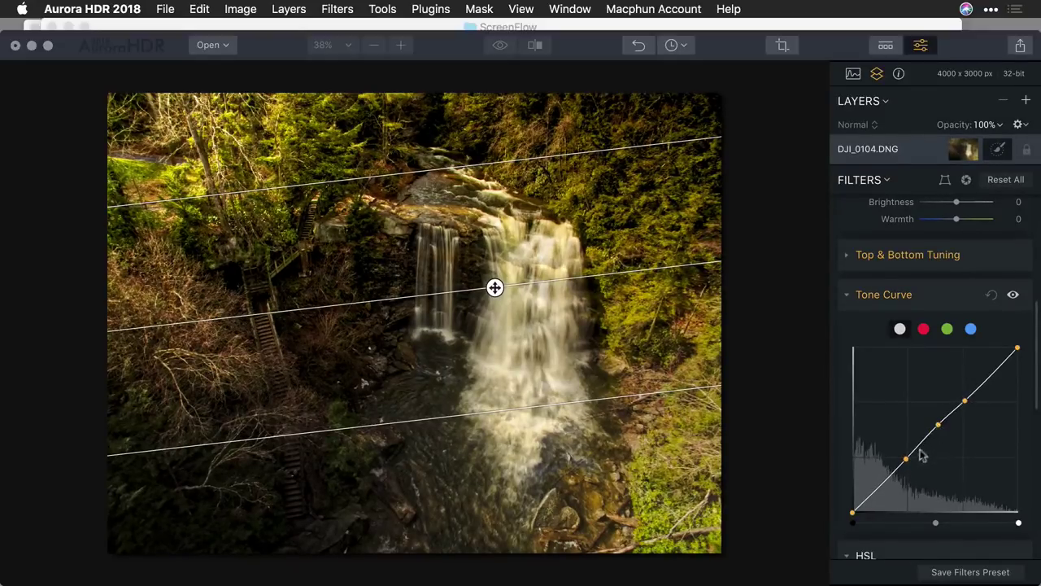
pyautogui.moveTo(907, 463); pyautogui.dragTo(901, 468)
pyautogui.moveTo(967, 402); pyautogui.dragTo(977, 405)
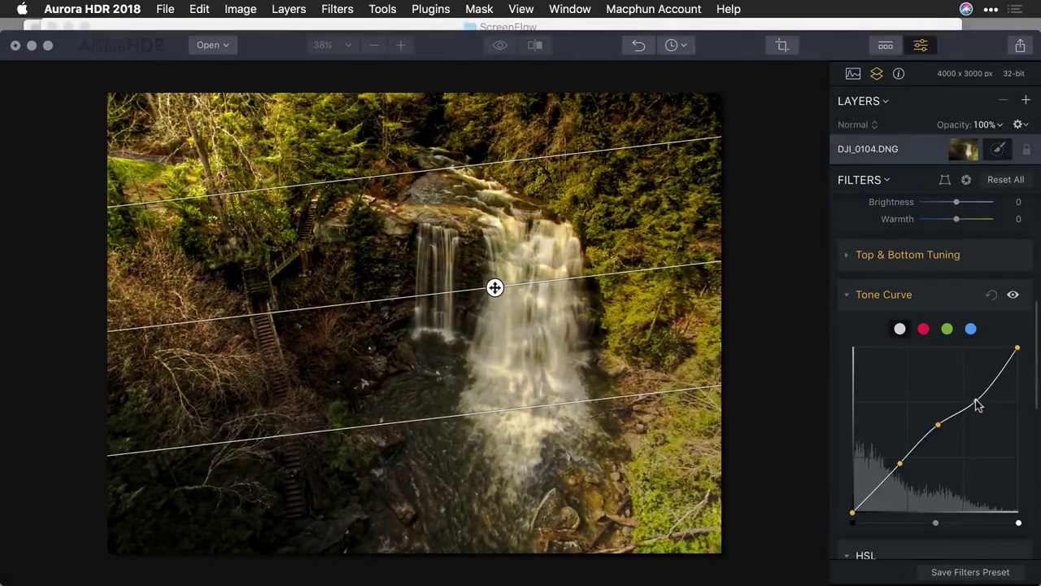
pyautogui.click(952, 295)
# Step: Set the HSL yellow hue to 32 and shift the green hue to a positive value
pyautogui.scroll(-2, 951, 294)
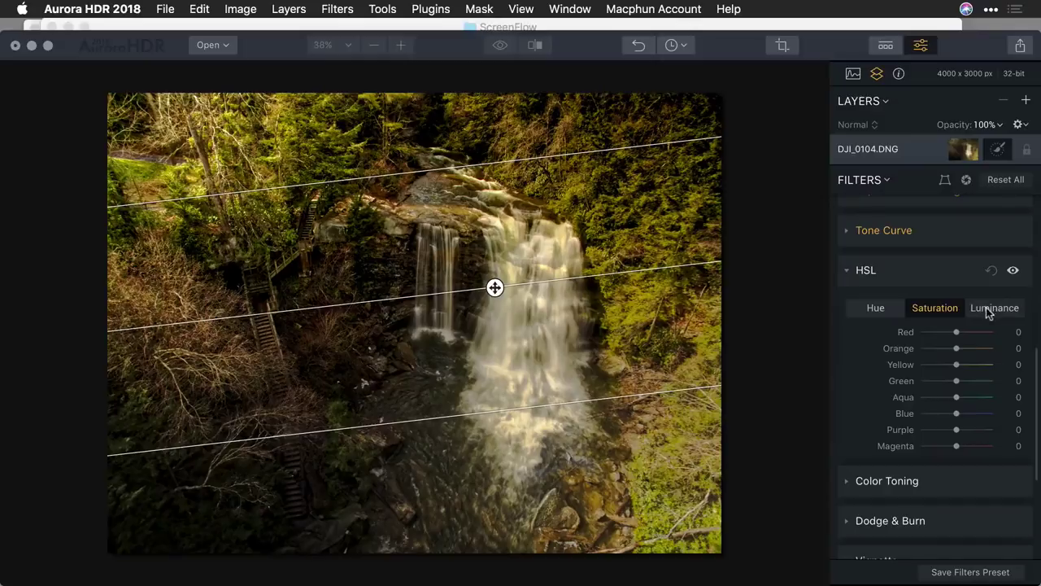
pyautogui.click(988, 313)
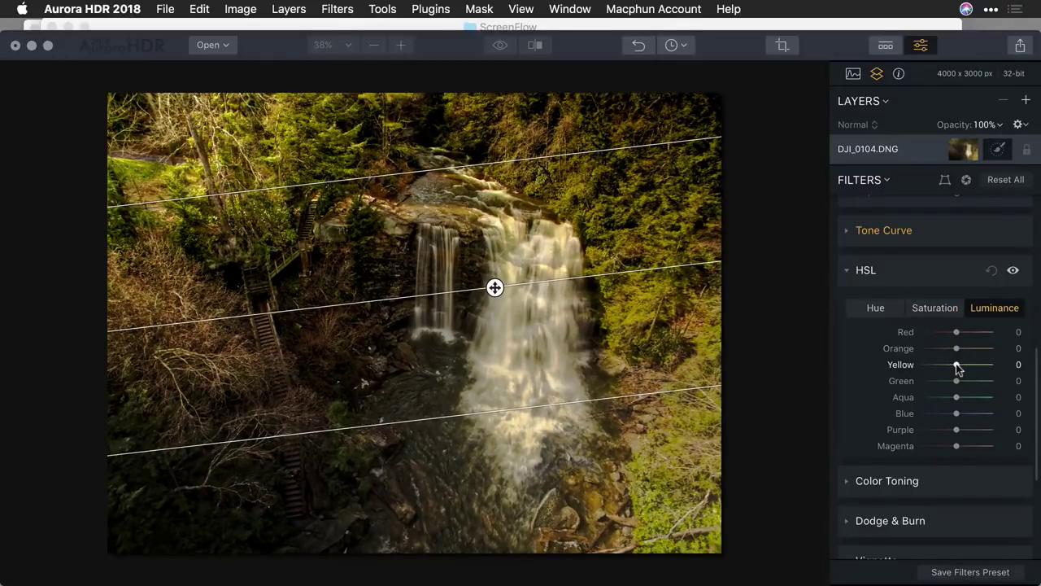
pyautogui.click(876, 309)
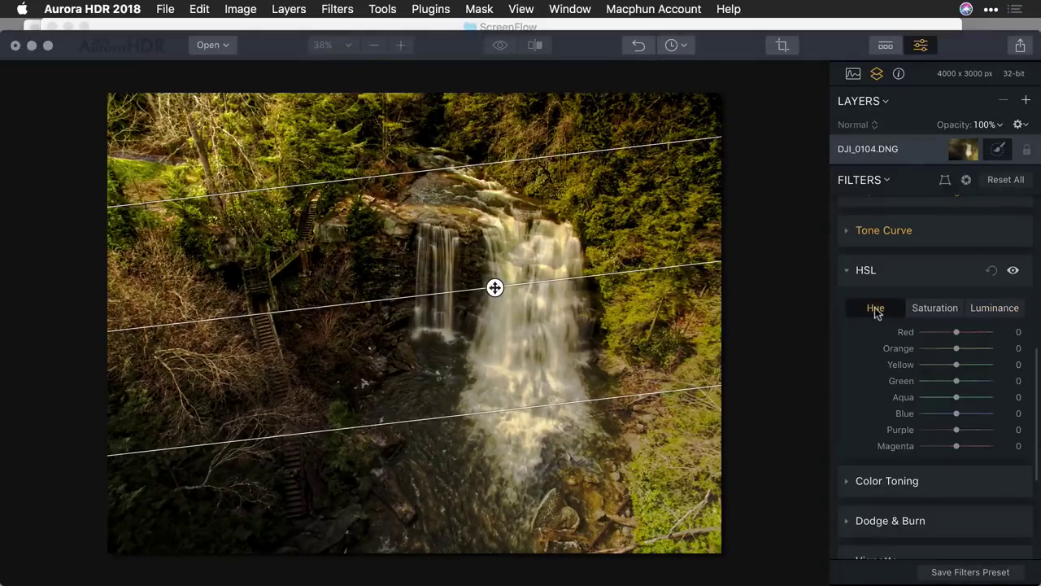
pyautogui.moveTo(956, 365); pyautogui.dragTo(941, 380)
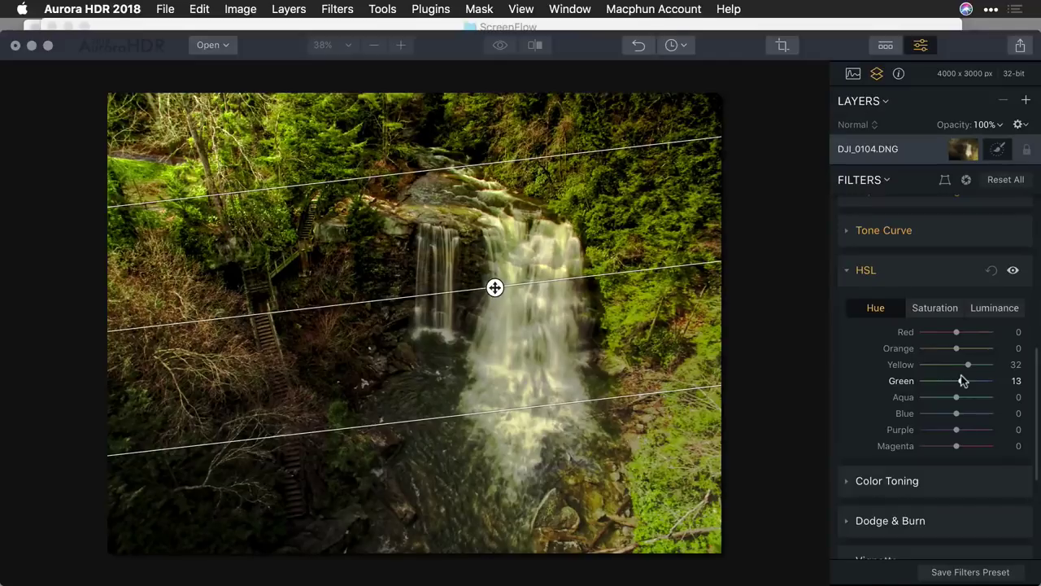
pyautogui.moveTo(962, 383); pyautogui.dragTo(970, 382)
# Step: Lower the HSL green luminance to about -54
pyautogui.click(976, 310)
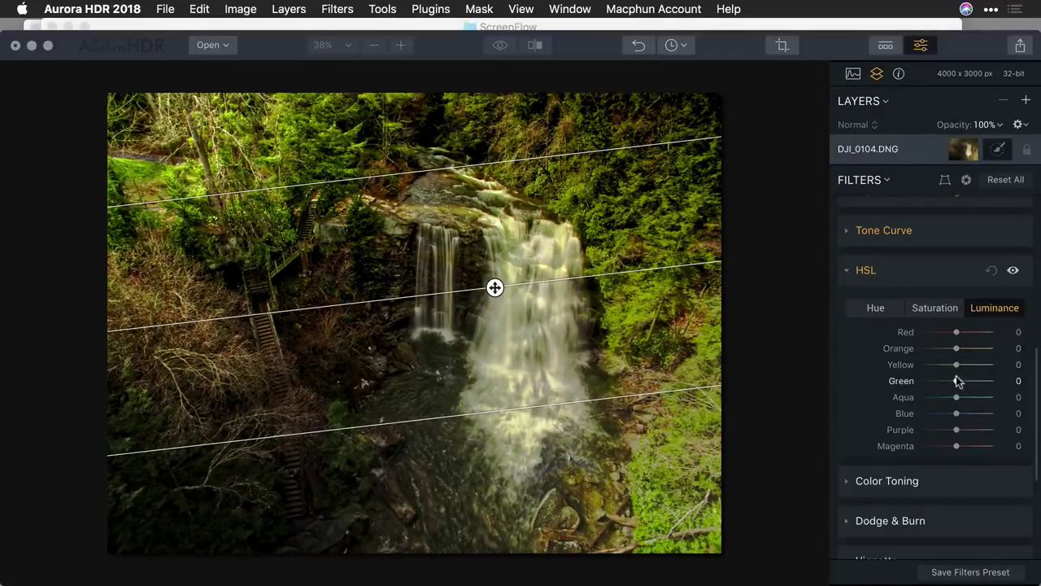
pyautogui.moveTo(955, 381); pyautogui.dragTo(940, 383)
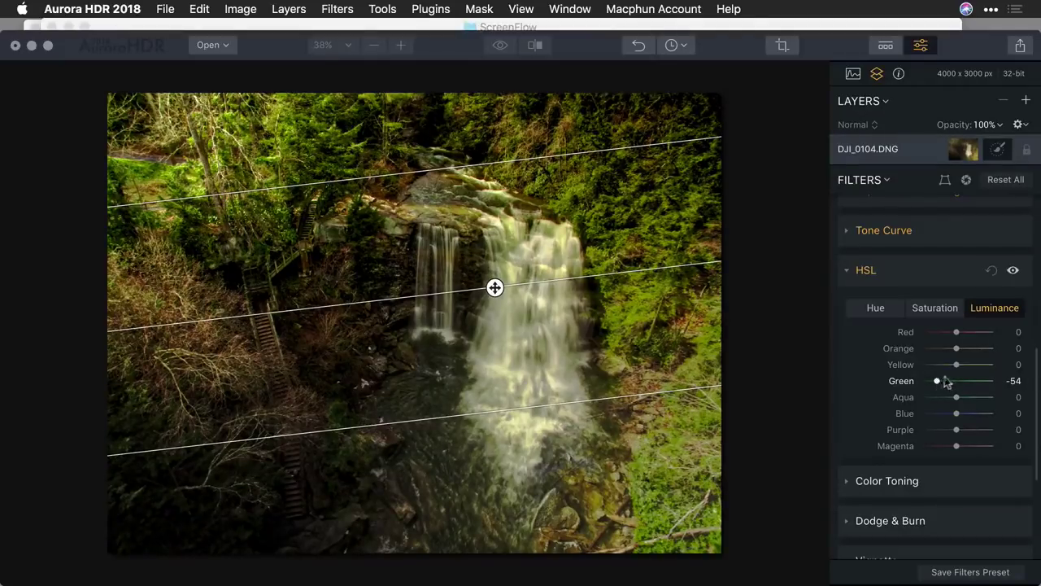
# Step: Set the HSL luminance to -24 for yellow, 83 for blue, 90 for aqua and 68 for red
pyautogui.moveTo(953, 366); pyautogui.dragTo(946, 367)
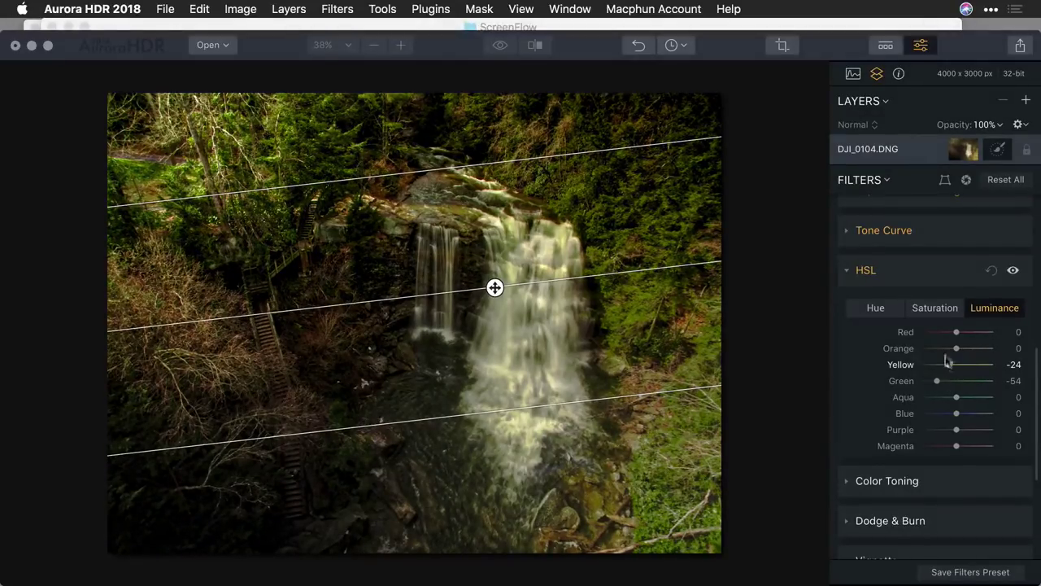
pyautogui.moveTo(957, 416); pyautogui.dragTo(989, 397)
pyautogui.moveTo(958, 334); pyautogui.dragTo(962, 334)
# Step: Set the HSL saturation to 78 for red and 46 for orange, and collapse the HSL filter
pyautogui.click(947, 314)
pyautogui.moveTo(958, 334); pyautogui.dragTo(977, 348)
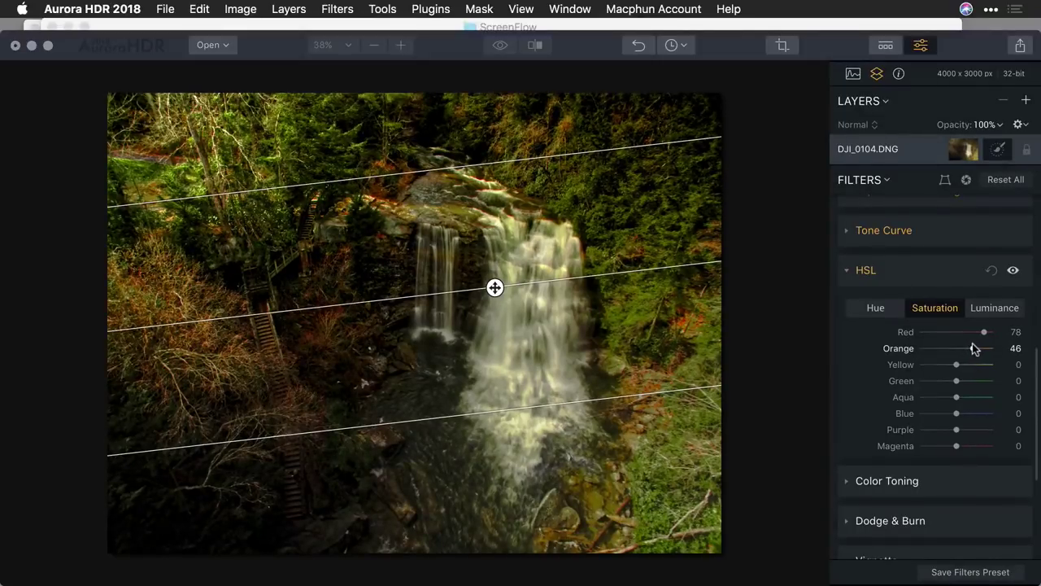
pyautogui.click(932, 281)
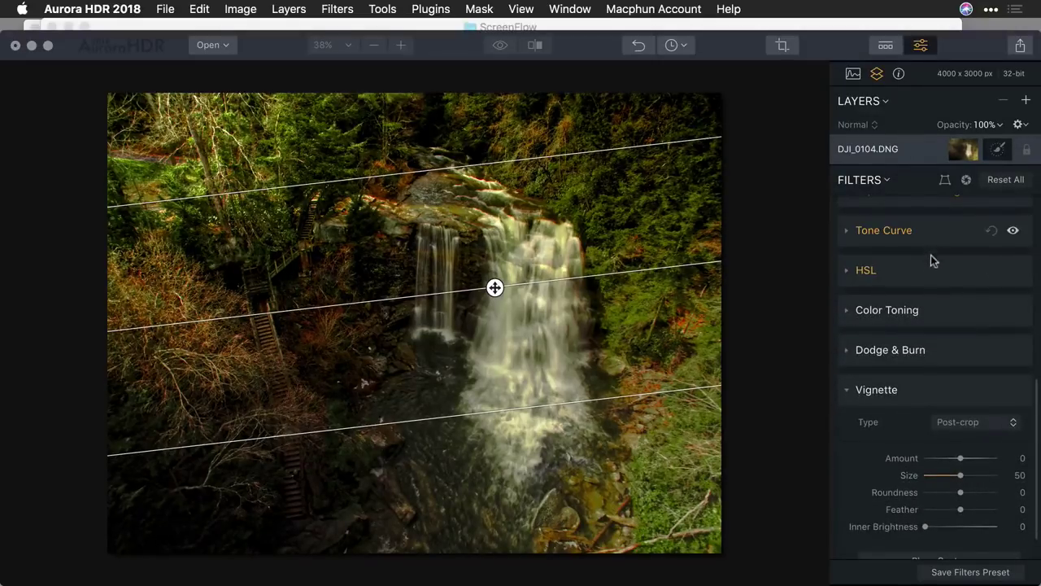
# Step: Try resetting the Top & Bottom Tuning filter, undo the reset and look through the edit history
pyautogui.scroll(2, 930, 274)
pyautogui.click(981, 249)
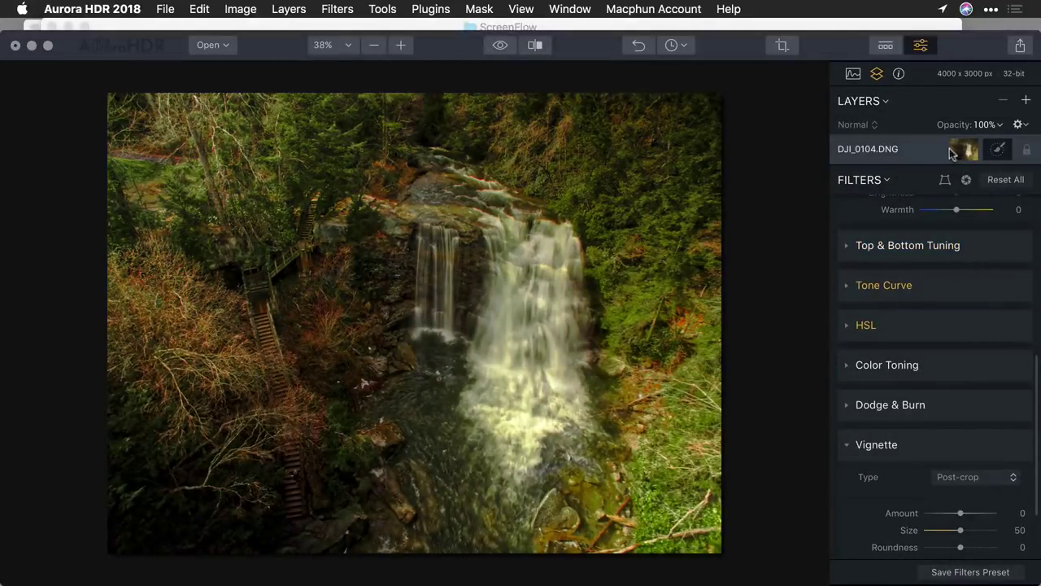
pyautogui.click(640, 46)
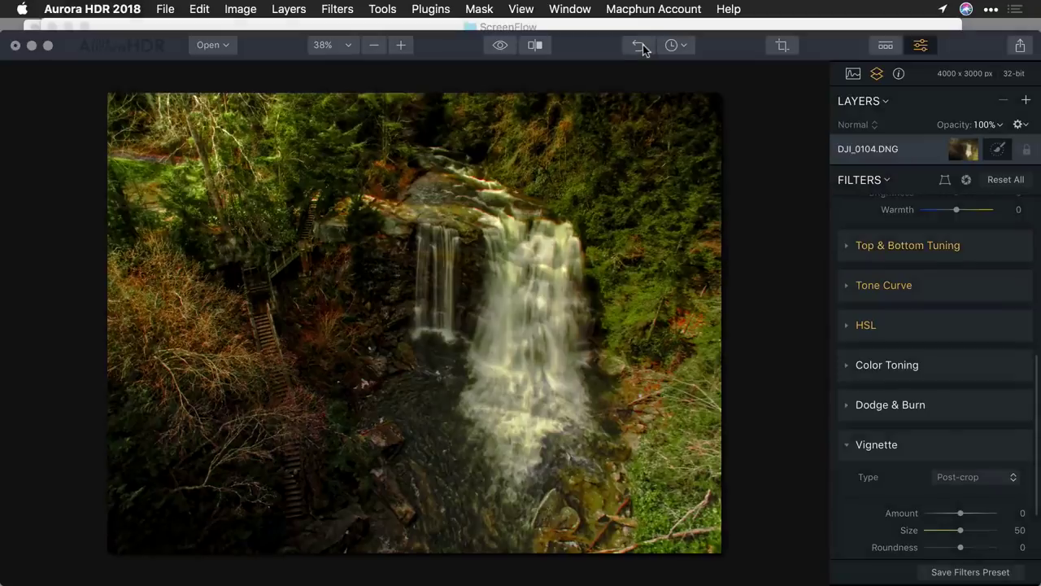
pyautogui.click(686, 46)
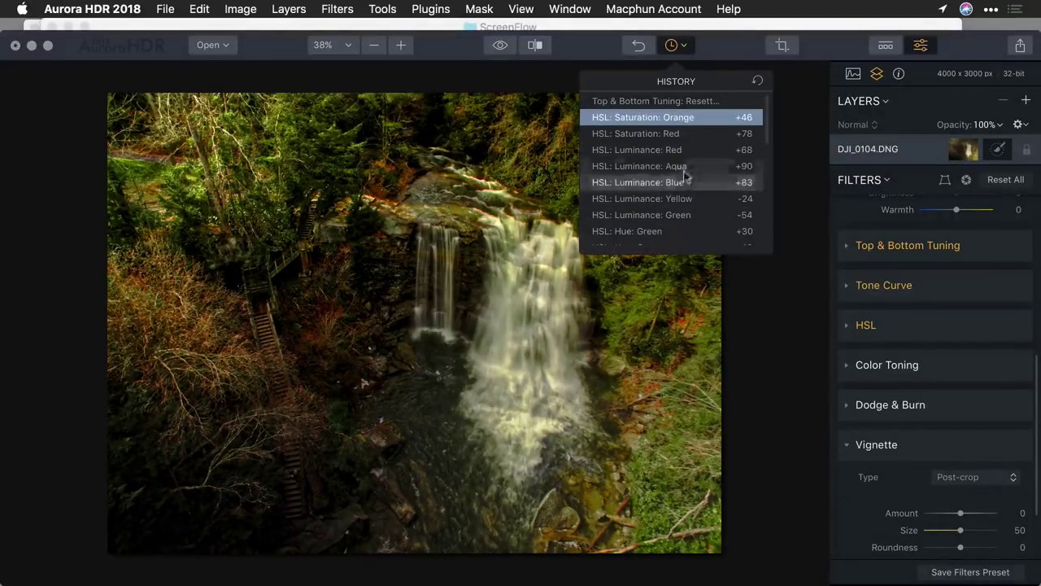
pyautogui.click(685, 45)
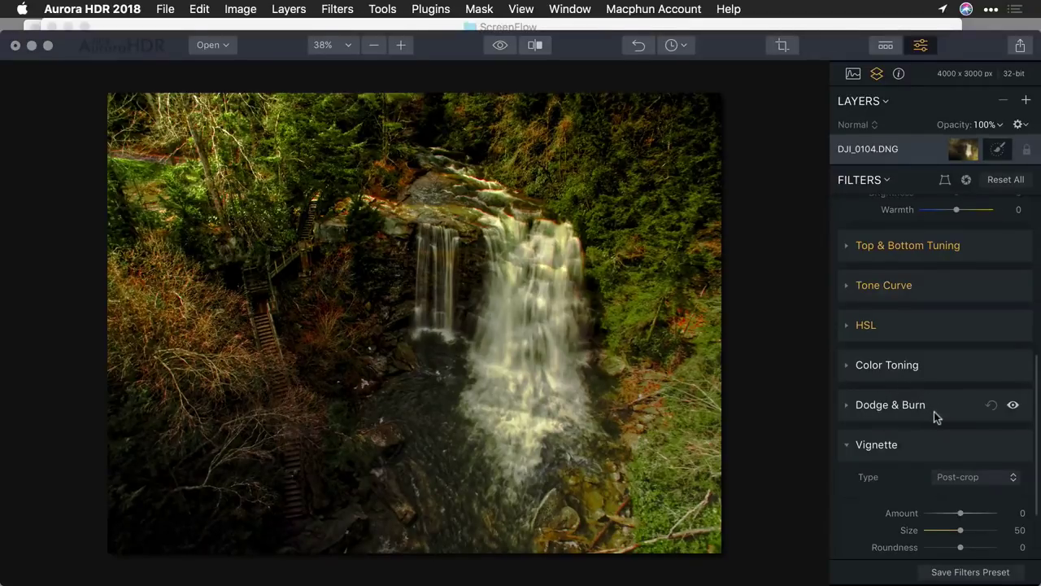
# Step: Set the vignette amount to -75, feather to 55 and inner brightness to 47, and preview the image against the original
pyautogui.scroll(-3, 934, 411)
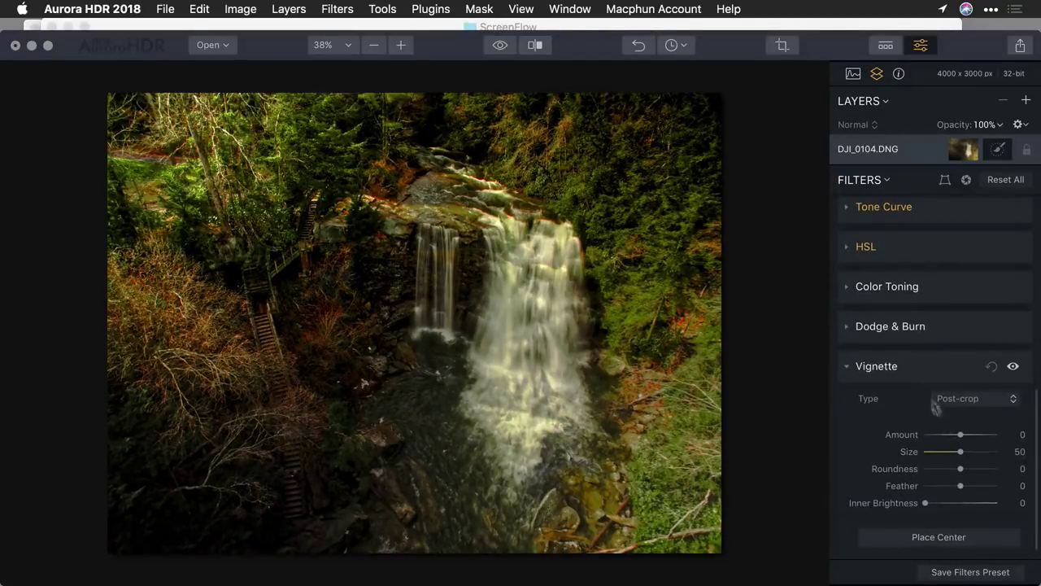
pyautogui.moveTo(957, 436); pyautogui.dragTo(931, 437)
pyautogui.moveTo(960, 486)
pyautogui.mouseDown()
pyautogui.moveTo(979, 487)
pyautogui.moveTo(943, 501)
pyautogui.moveTo(962, 506)
pyautogui.mouseUp()
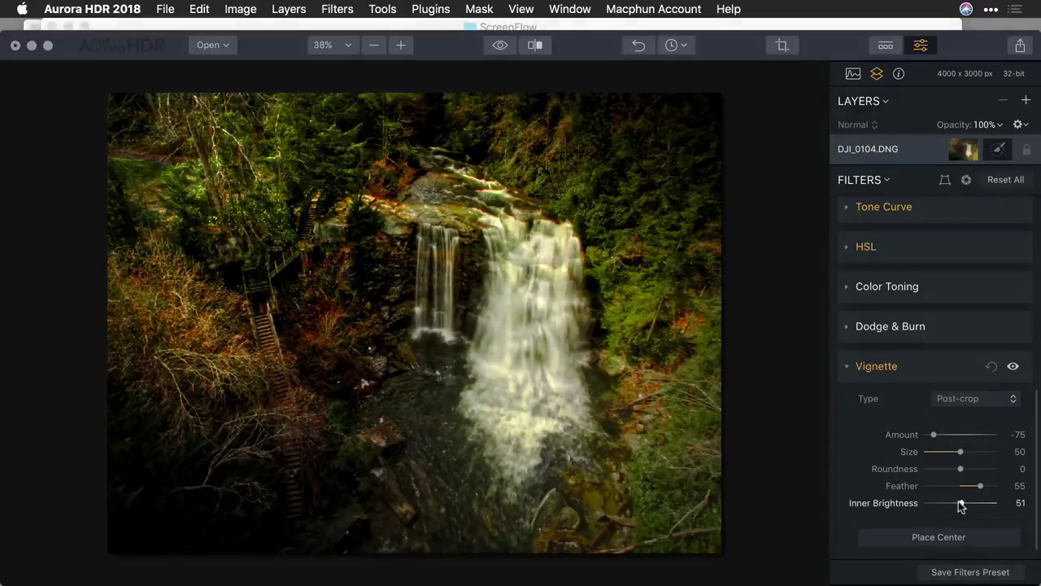
pyautogui.click(501, 47)
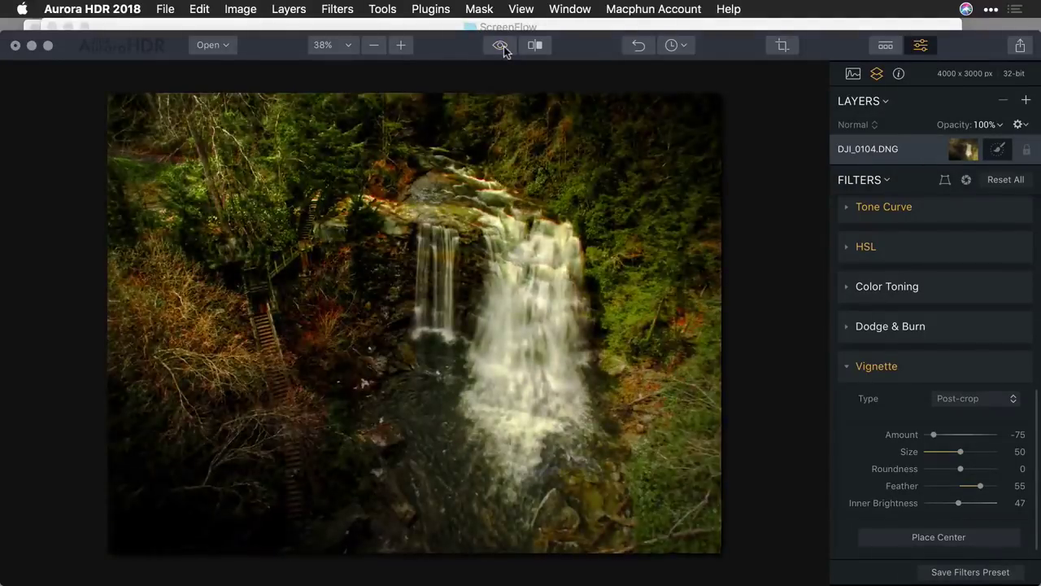
pyautogui.click(502, 46)
# Step: Open _DSC6136.tif through _DSC6140.tif from the 03 Landscape folder, discarding the changes to the waterfall document
pyautogui.click(213, 44)
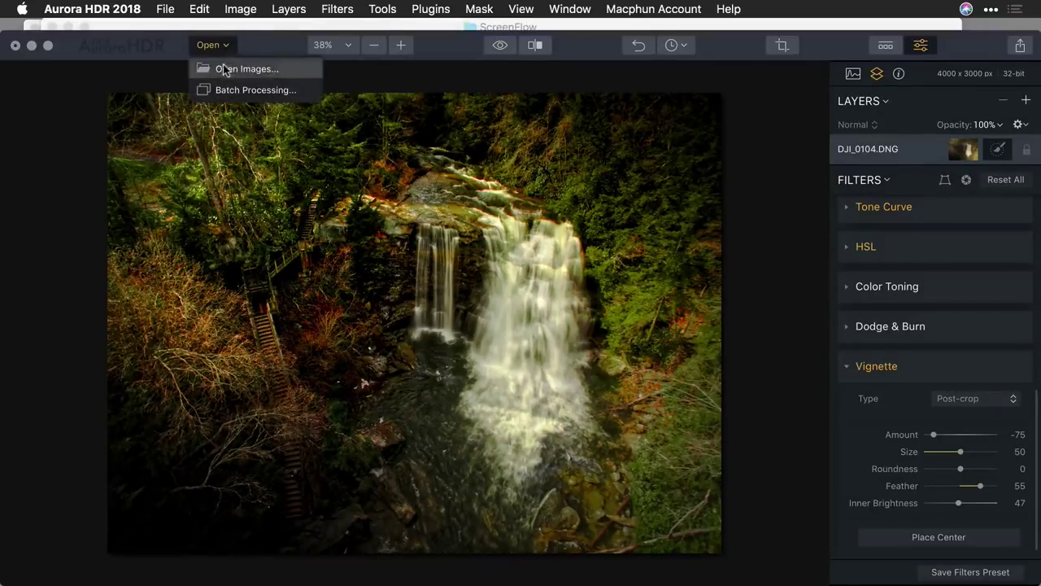
pyautogui.click(225, 69)
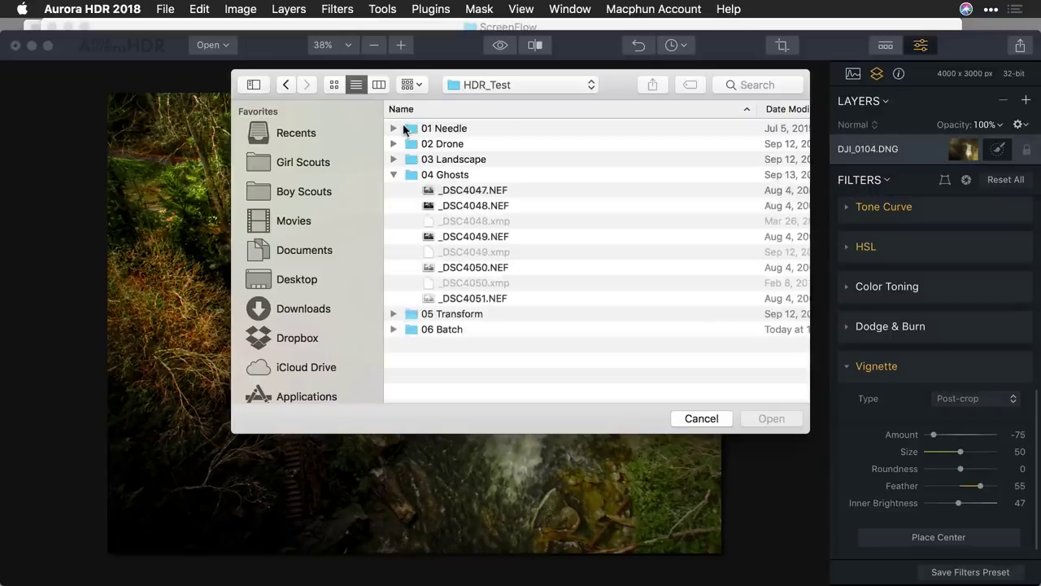
pyautogui.doubleClick(410, 161)
pyautogui.click(431, 129)
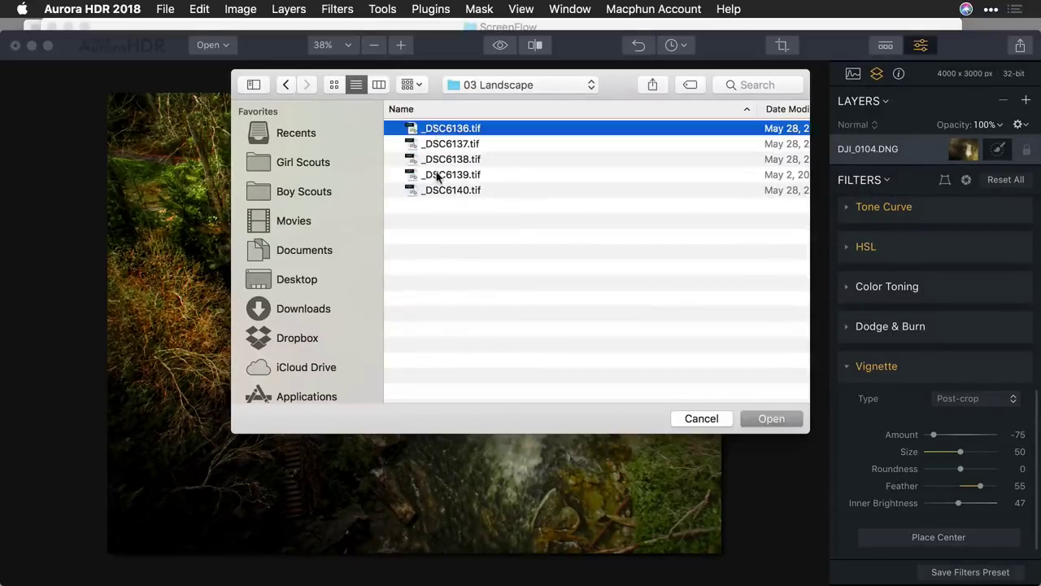
pyautogui.click(437, 190)
pyautogui.click(455, 129)
pyautogui.hotkey('shift', 'Down')
pyautogui.hotkey('shift', 'Down')
pyautogui.hotkey('shift', 'Down')
pyautogui.hotkey('shift', 'Down')
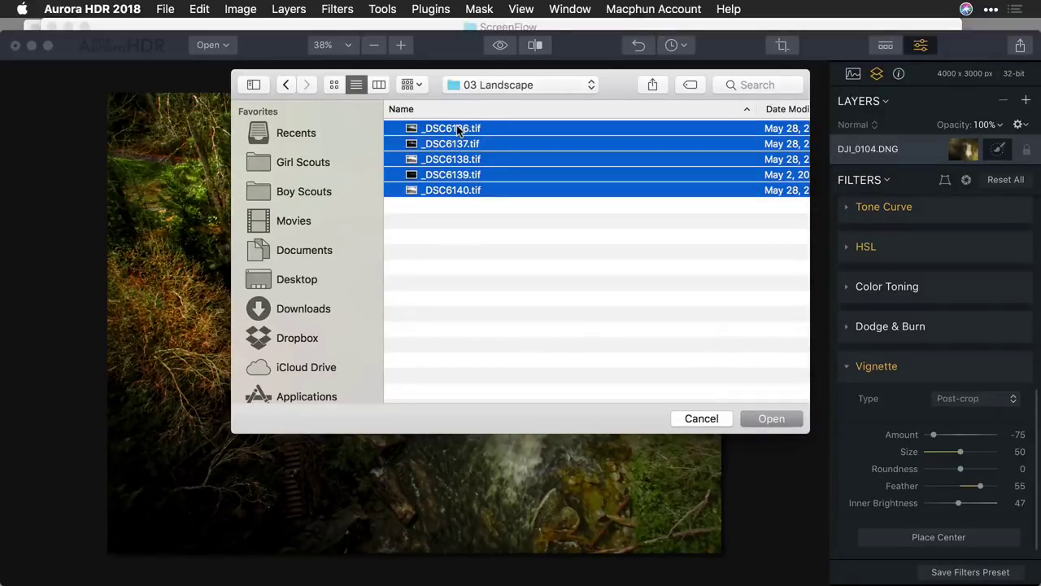
pyautogui.click(771, 418)
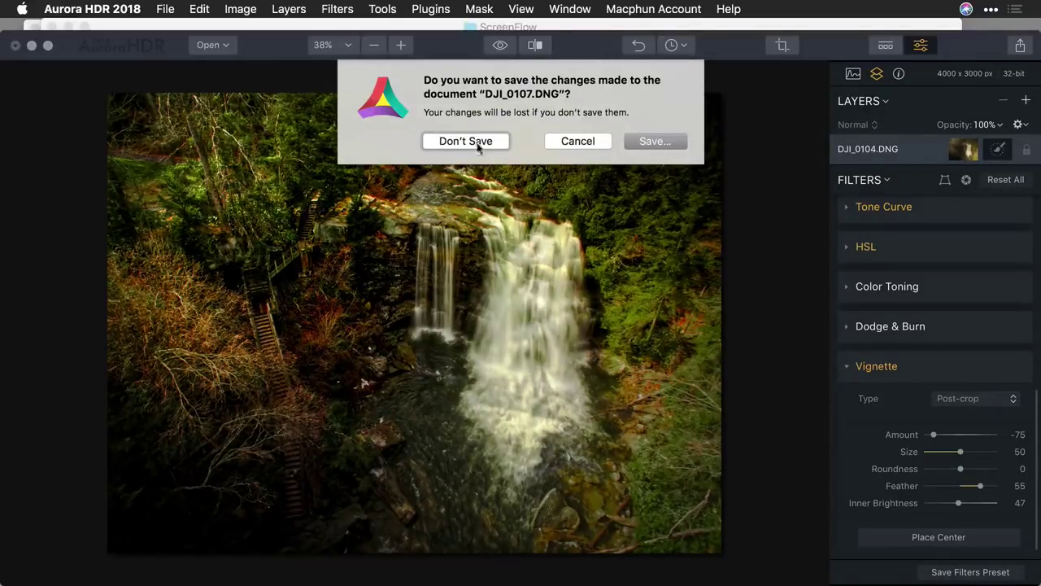
pyautogui.click(470, 139)
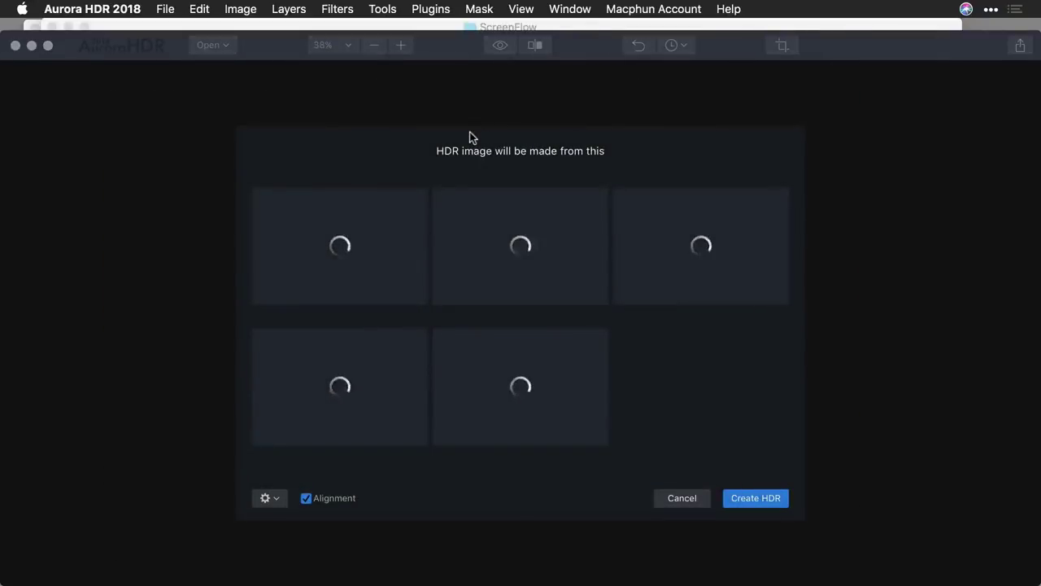
# Step: Enable Chromatic Aberration Removal and create the HDR from the five exposures with alignment on
pyautogui.click(275, 500)
pyautogui.click(184, 458)
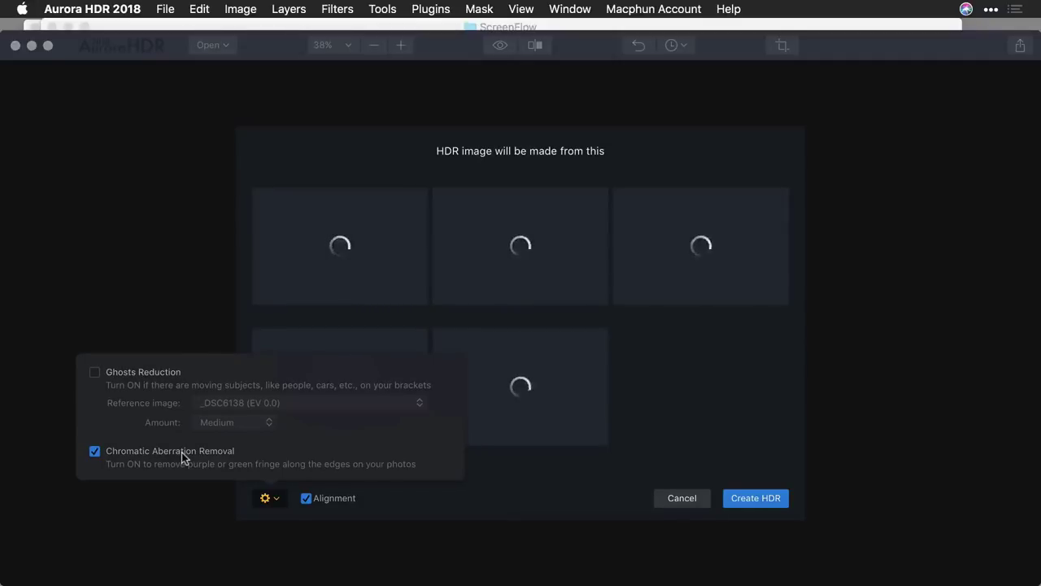
pyautogui.click(664, 417)
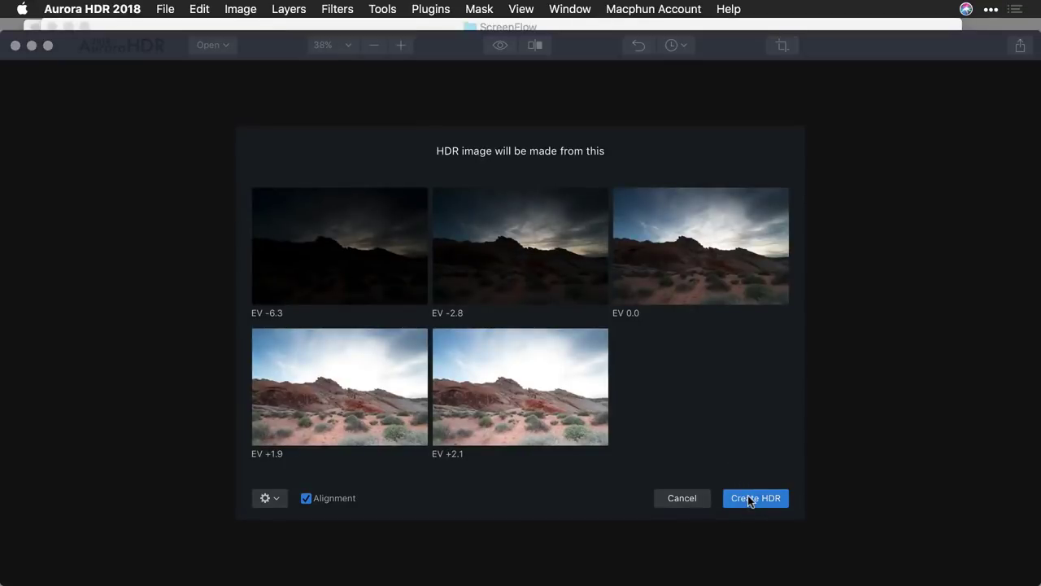
pyautogui.click(750, 498)
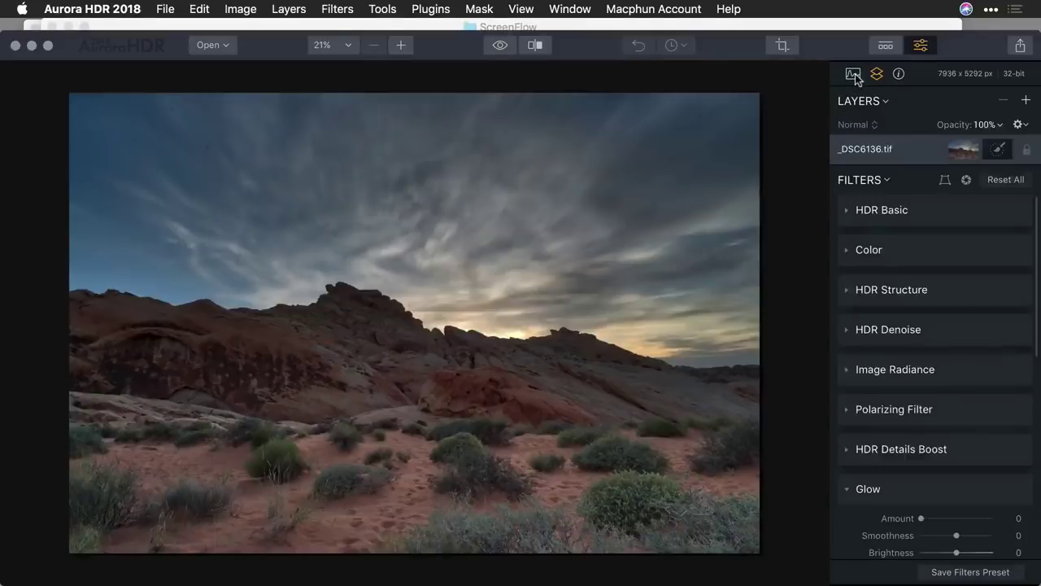
# Step: Show the histogram and the image information for the merged desert photo
pyautogui.click(854, 75)
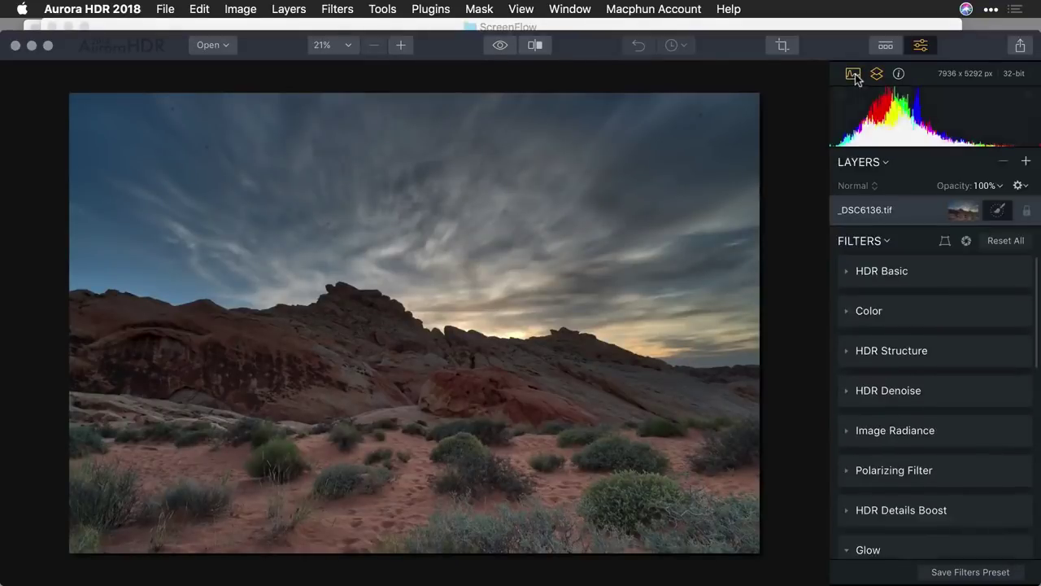
pyautogui.click(898, 74)
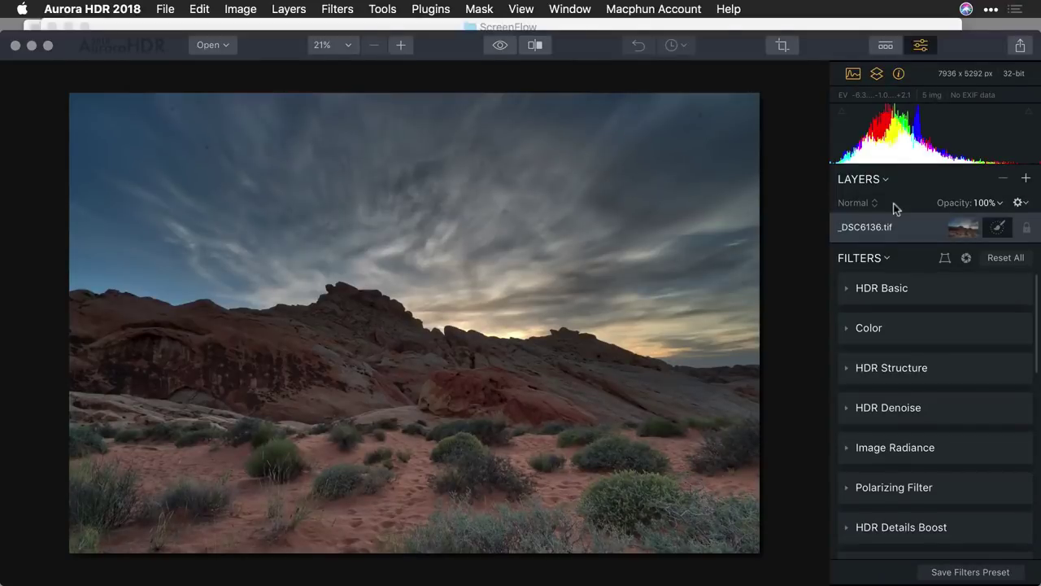
# Step: In HDR Basic, set HDR Enhance to 42, shadows to 58 and highlights to -41
pyautogui.click(899, 290)
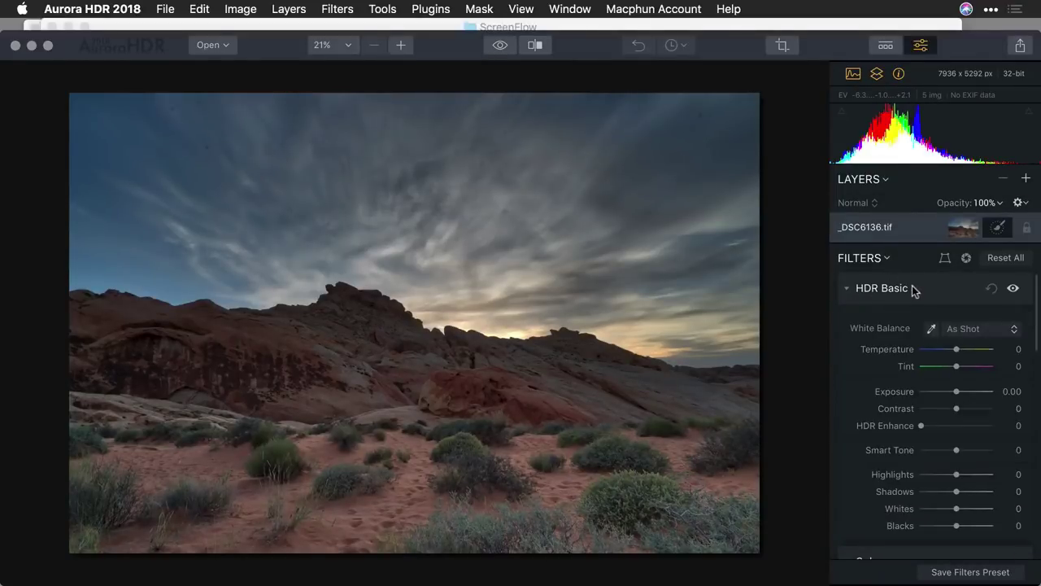
pyautogui.moveTo(921, 425); pyautogui.dragTo(951, 426)
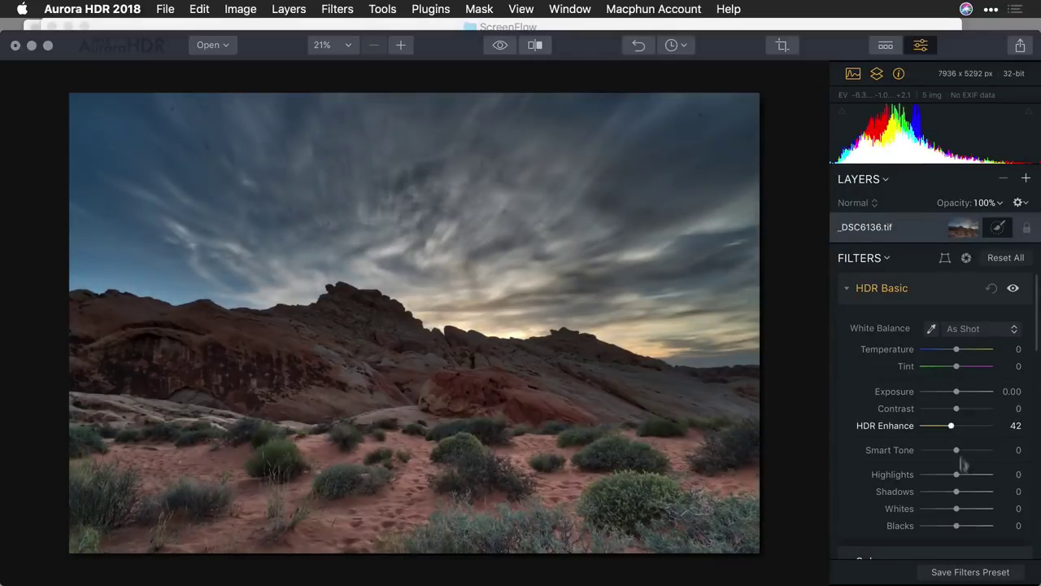
pyautogui.moveTo(960, 491); pyautogui.dragTo(980, 491)
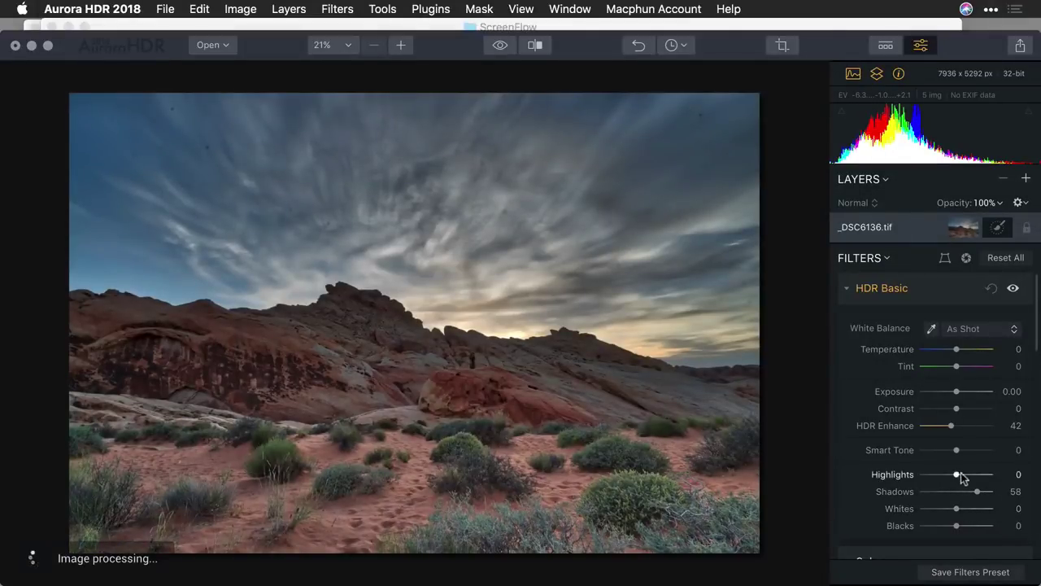
pyautogui.moveTo(957, 475); pyautogui.dragTo(946, 478)
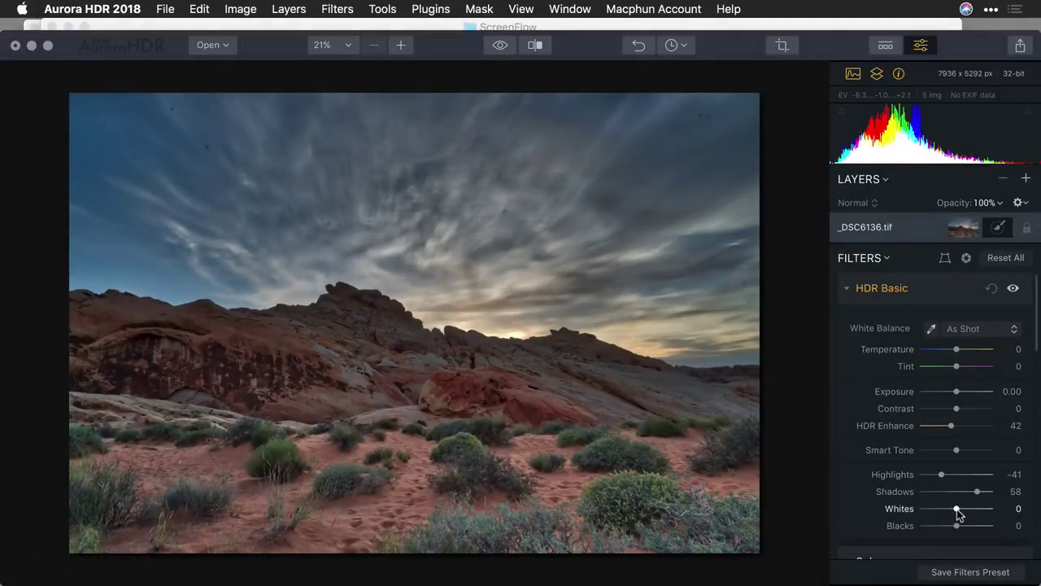
# Step: Set whites to 57, blacks to -25, contrast to -10 and exposure to 0.69, and collapse HDR Basic
pyautogui.moveTo(955, 509)
pyautogui.mouseDown()
pyautogui.moveTo(980, 511)
pyautogui.moveTo(948, 528)
pyautogui.mouseUp()
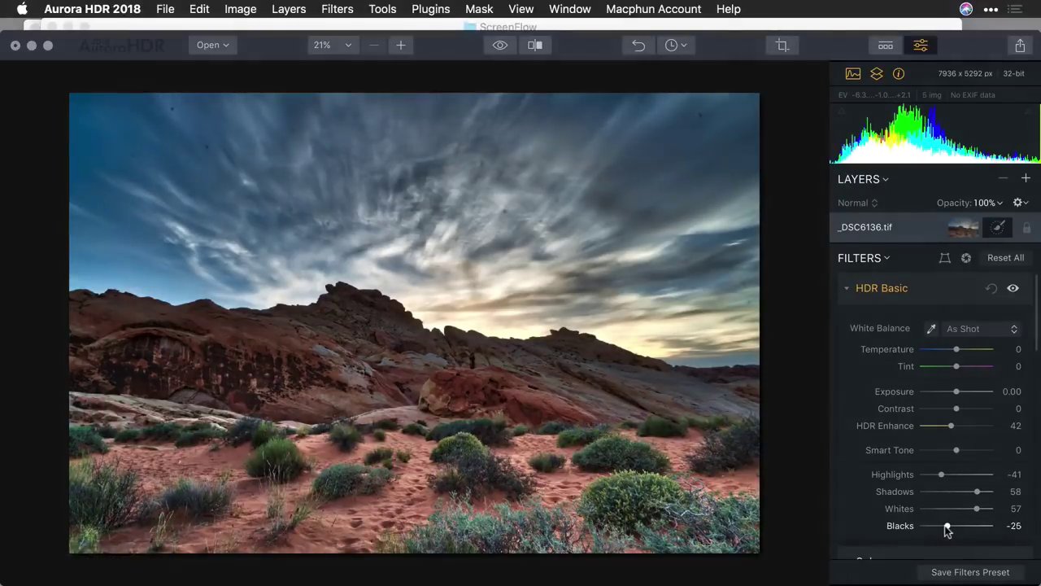
pyautogui.moveTo(970, 409)
pyautogui.mouseDown()
pyautogui.moveTo(981, 409)
pyautogui.moveTo(957, 411)
pyautogui.mouseUp()
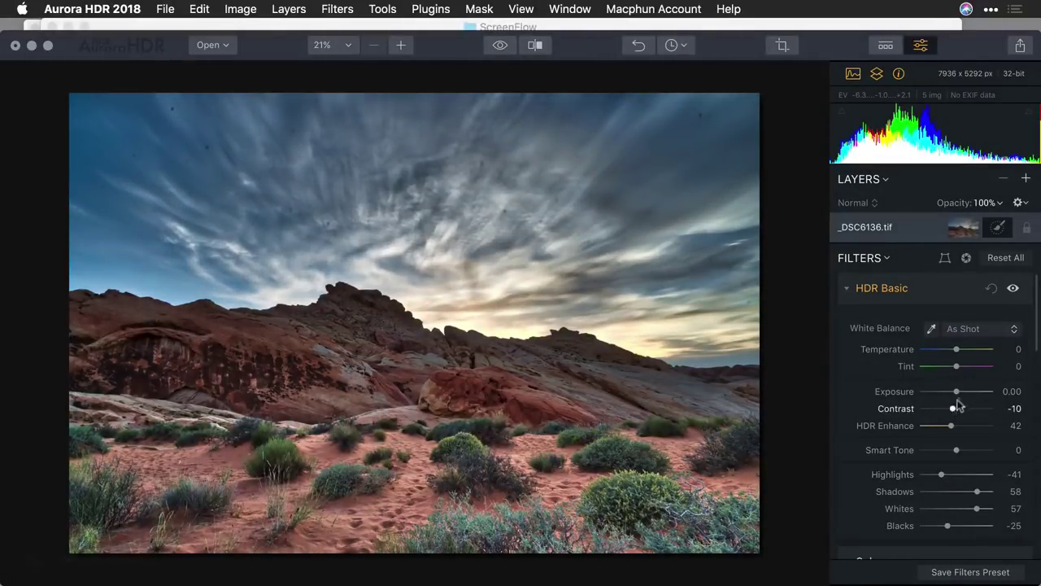
pyautogui.moveTo(958, 392); pyautogui.dragTo(963, 391)
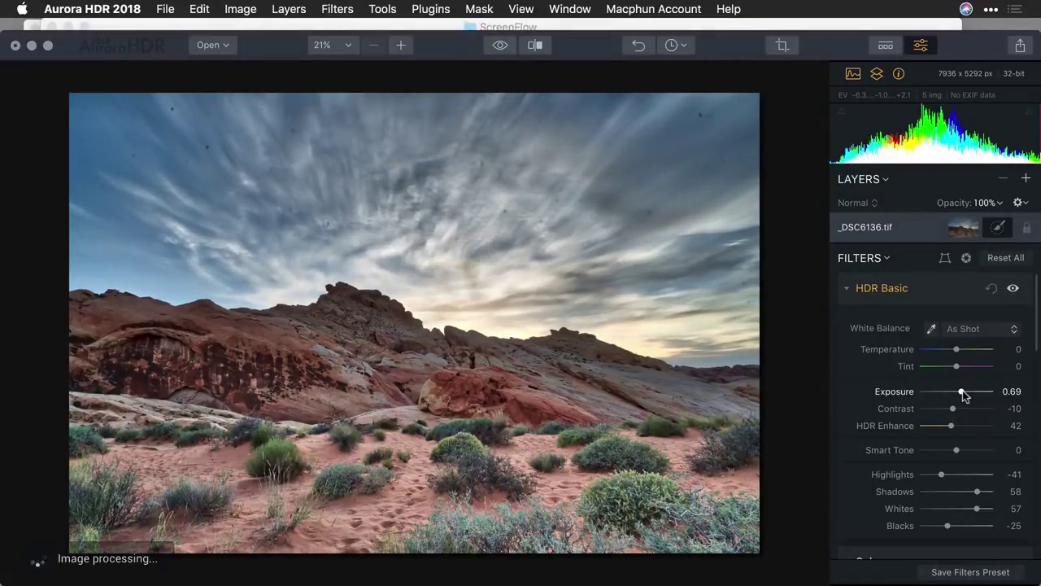
pyautogui.click(922, 290)
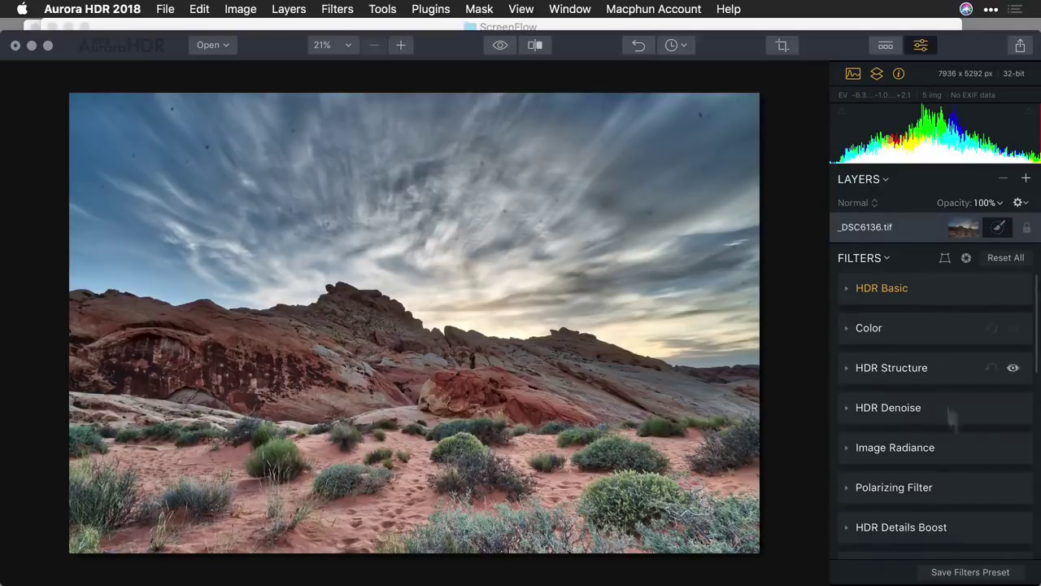
# Step: Set the Polarizing Filter amount to 35 and collapse the filter
pyautogui.scroll(-3, 953, 447)
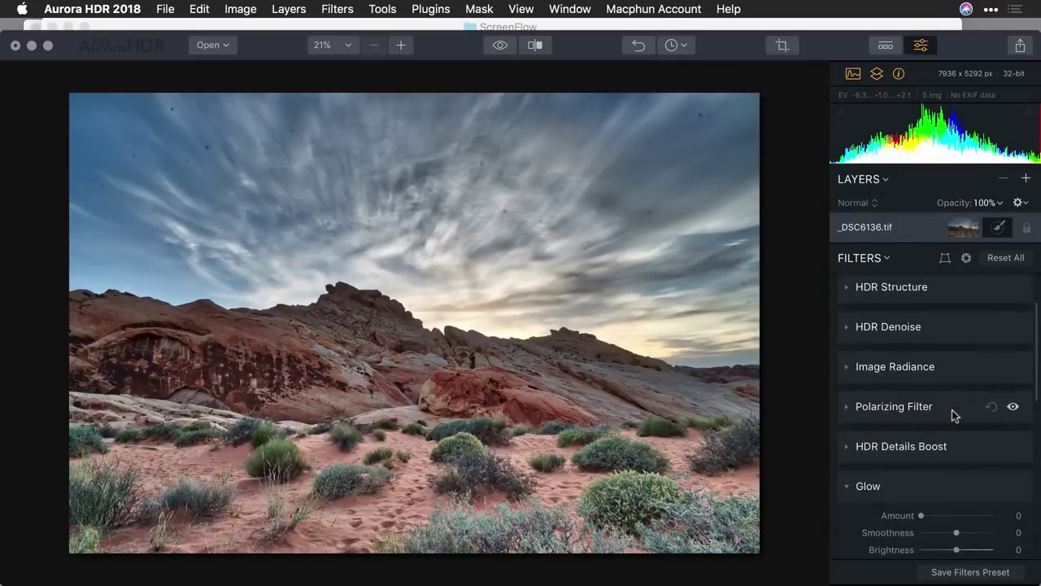
pyautogui.click(952, 409)
pyautogui.click(935, 437)
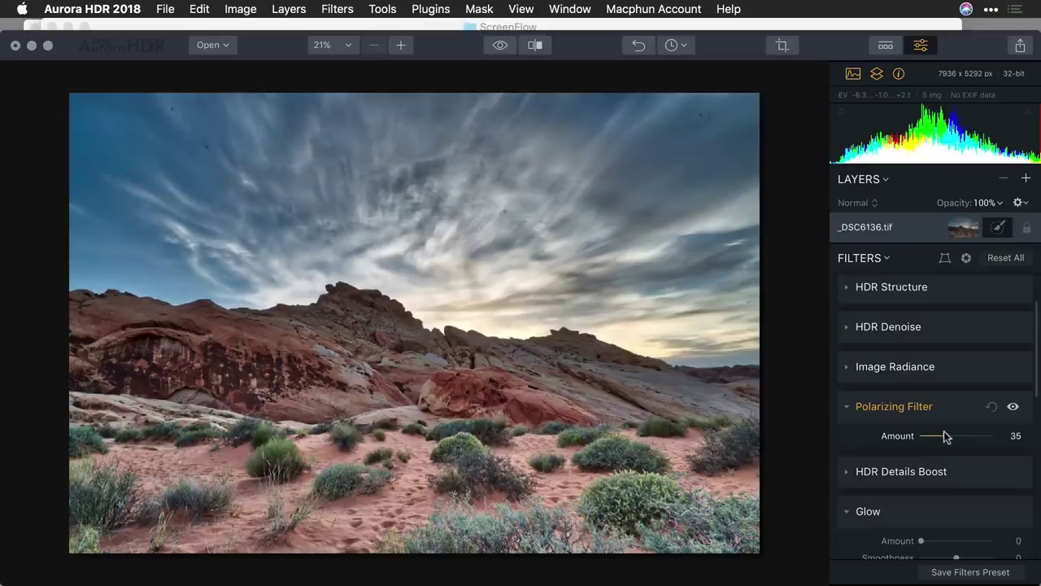
pyautogui.click(953, 404)
# Step: Set the Top & Bottom Tuning orientation with its horizontal centre line just below the rocky horizon and a wide transition
pyautogui.scroll(-5, 953, 403)
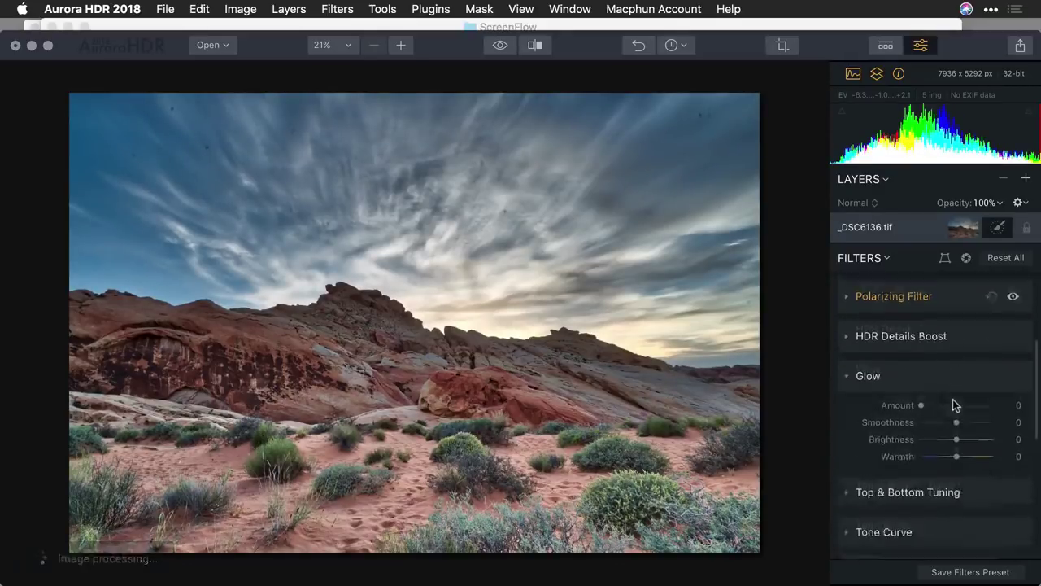
pyautogui.click(964, 417)
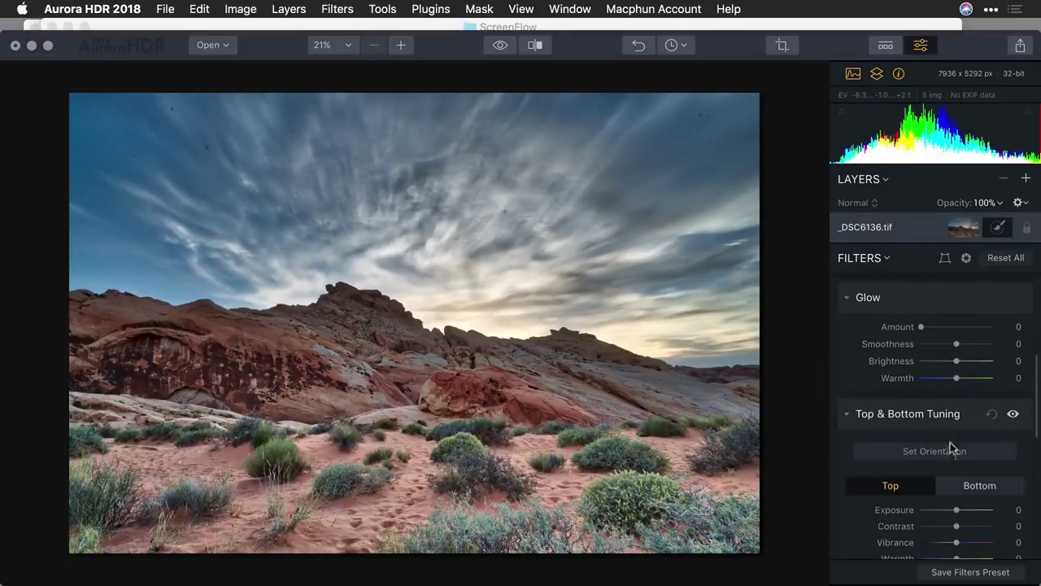
pyautogui.click(950, 452)
pyautogui.moveTo(414, 320); pyautogui.dragTo(416, 368)
pyautogui.moveTo(420, 310); pyautogui.dragTo(420, 109)
pyautogui.moveTo(418, 424); pyautogui.dragTo(418, 533)
pyautogui.moveTo(416, 321); pyautogui.dragTo(420, 366)
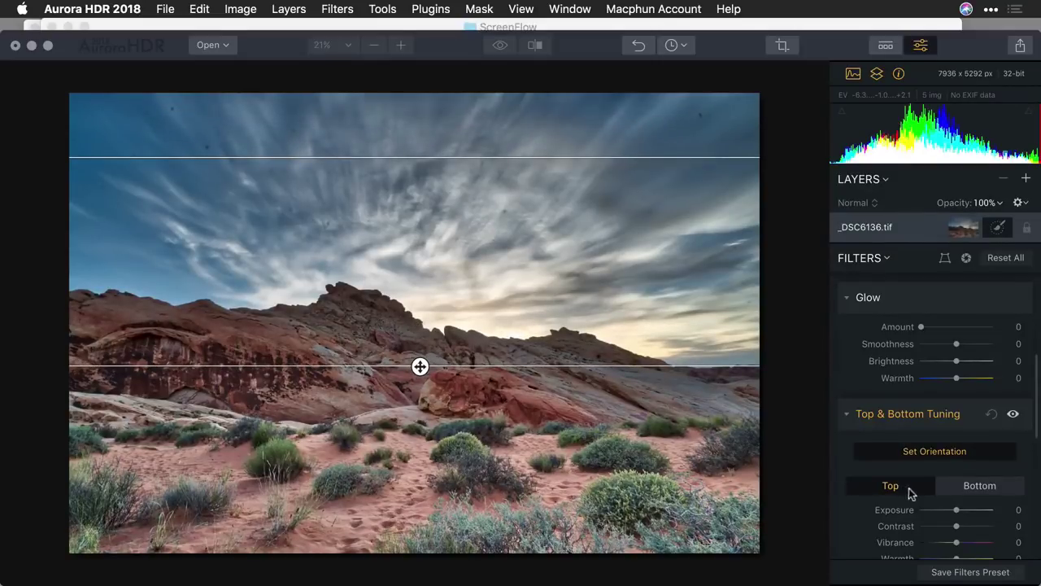
# Step: Set the top exposure to -36 and the top vibrance to 21 in Top & Bottom Tuning
pyautogui.moveTo(957, 510); pyautogui.dragTo(958, 540)
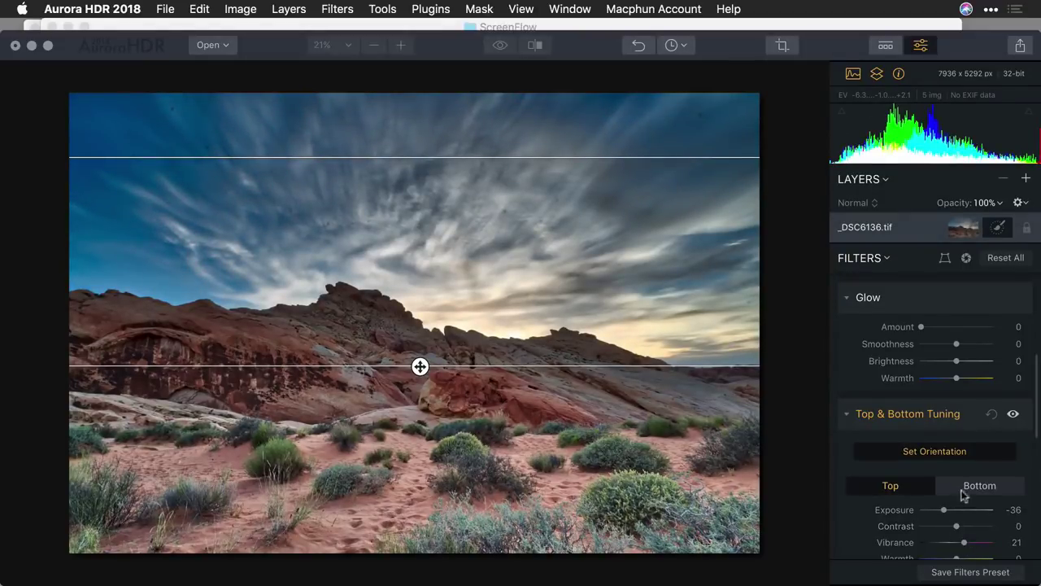
# Step: Set the bottom exposure to -46 and the bottom vibrance to 50, finish the orientation, and collapse Top & Bottom Tuning
pyautogui.click(972, 485)
pyautogui.moveTo(957, 511); pyautogui.dragTo(974, 542)
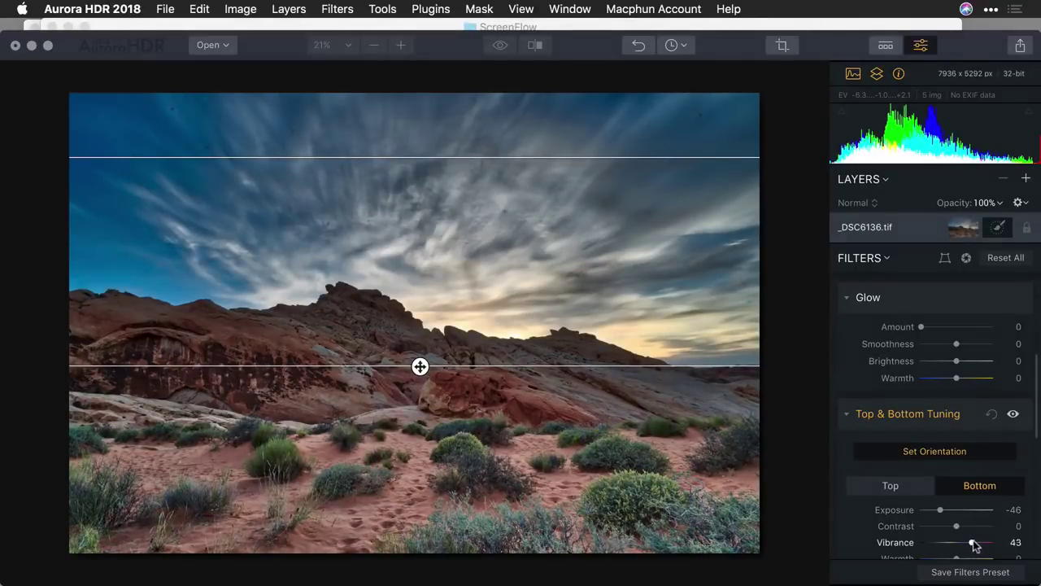
pyautogui.click(935, 454)
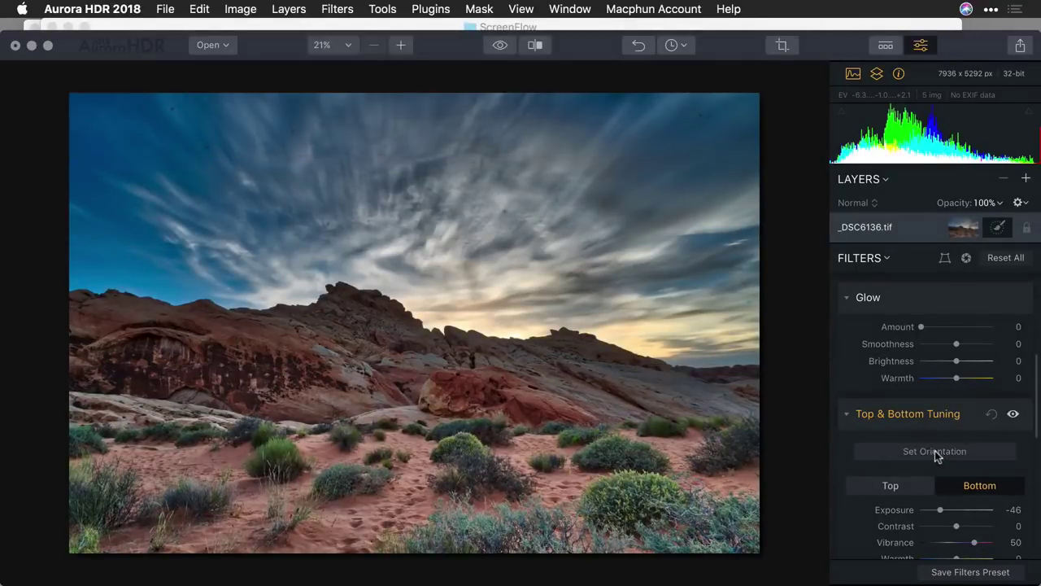
pyautogui.click(956, 415)
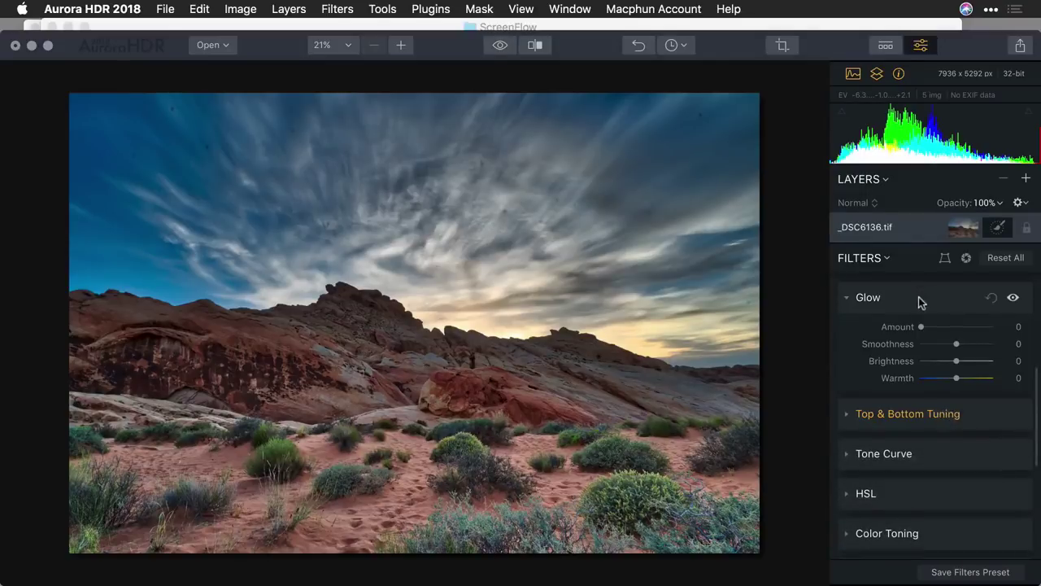
# Step: Collapse Glow, expand HSL, and set the green saturation to 51 and the red saturation to 61
pyautogui.click(918, 299)
pyautogui.click(904, 416)
pyautogui.scroll(-3, 930, 444)
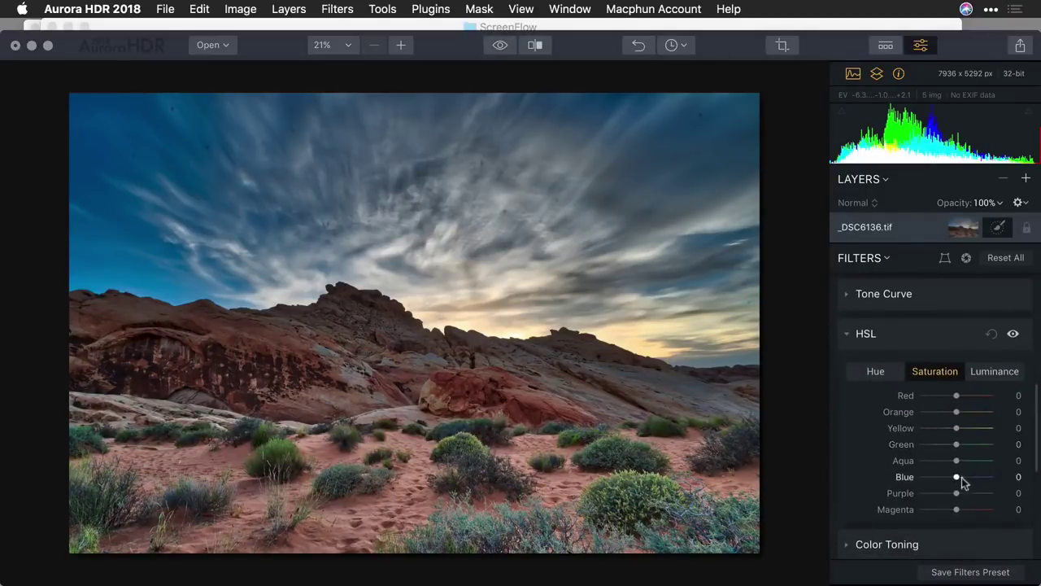
pyautogui.moveTo(957, 446); pyautogui.dragTo(973, 447)
pyautogui.moveTo(956, 395); pyautogui.dragTo(979, 395)
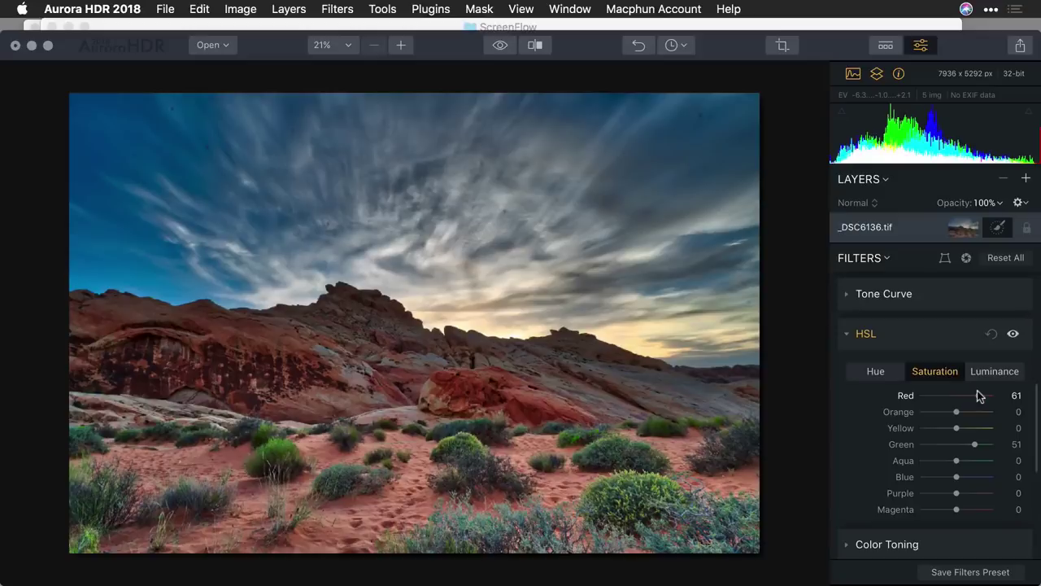
# Step: Set HSL luminance to 64 for red, 55 for orange, -60 for aqua and 29 for blue, and collapse HSL and Vignette
pyautogui.click(982, 371)
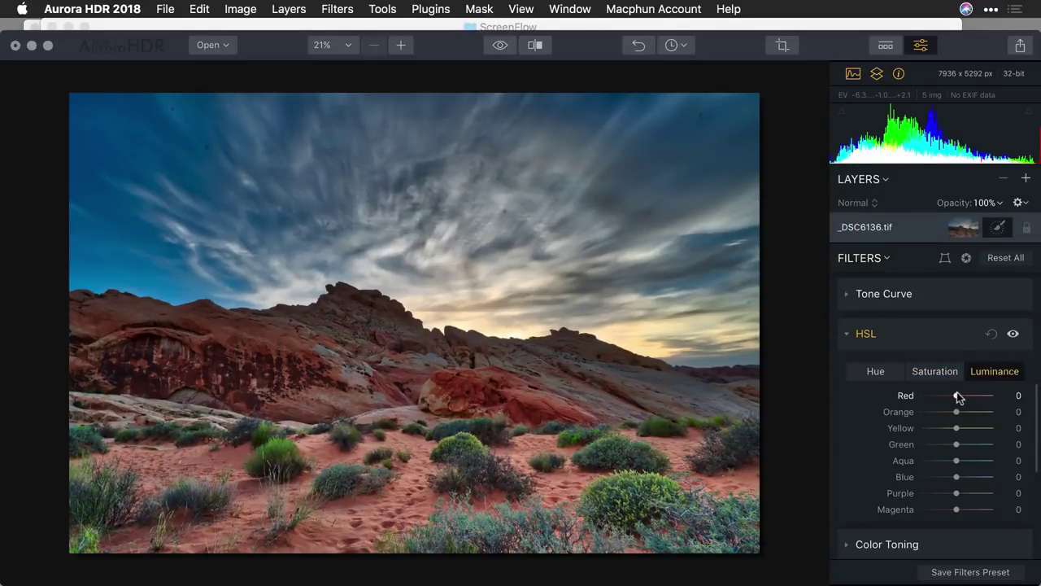
pyautogui.moveTo(980, 397)
pyautogui.mouseDown()
pyautogui.moveTo(990, 397)
pyautogui.moveTo(979, 395)
pyautogui.mouseUp()
pyautogui.moveTo(956, 411); pyautogui.dragTo(973, 413)
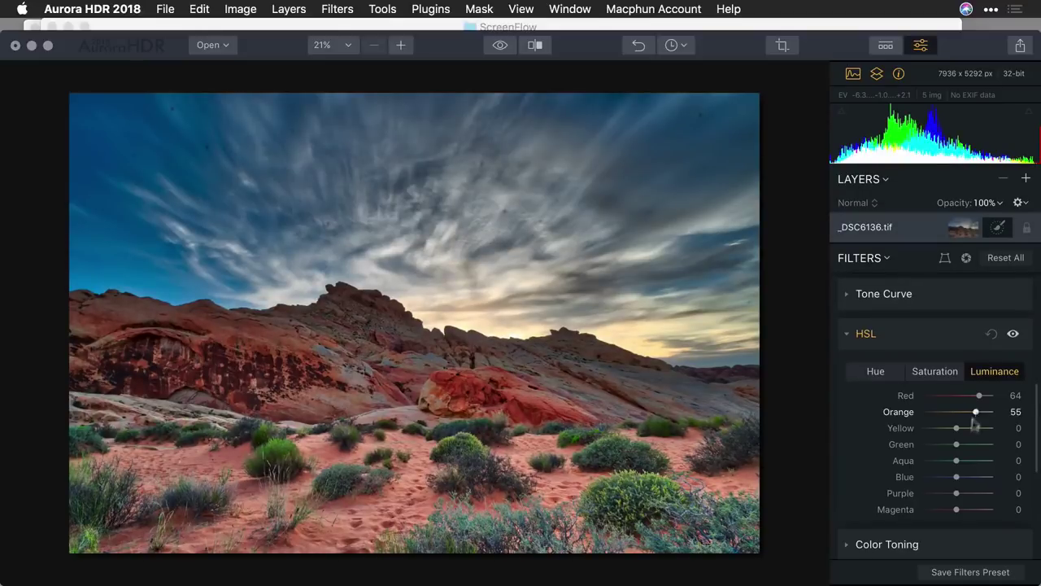
pyautogui.moveTo(949, 460); pyautogui.dragTo(968, 478)
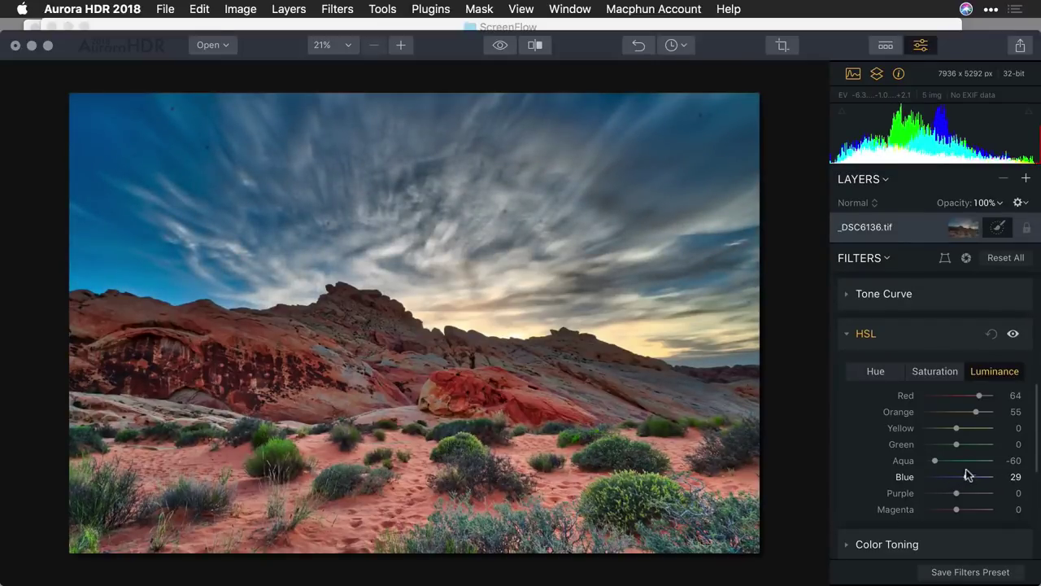
pyautogui.click(922, 342)
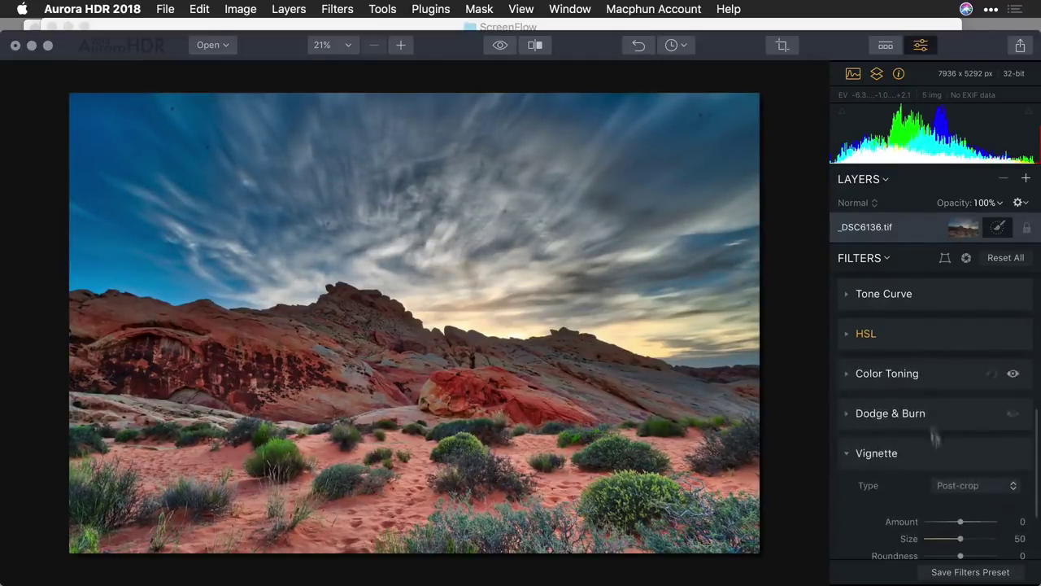
pyautogui.scroll(-3, 941, 455)
pyautogui.click(931, 350)
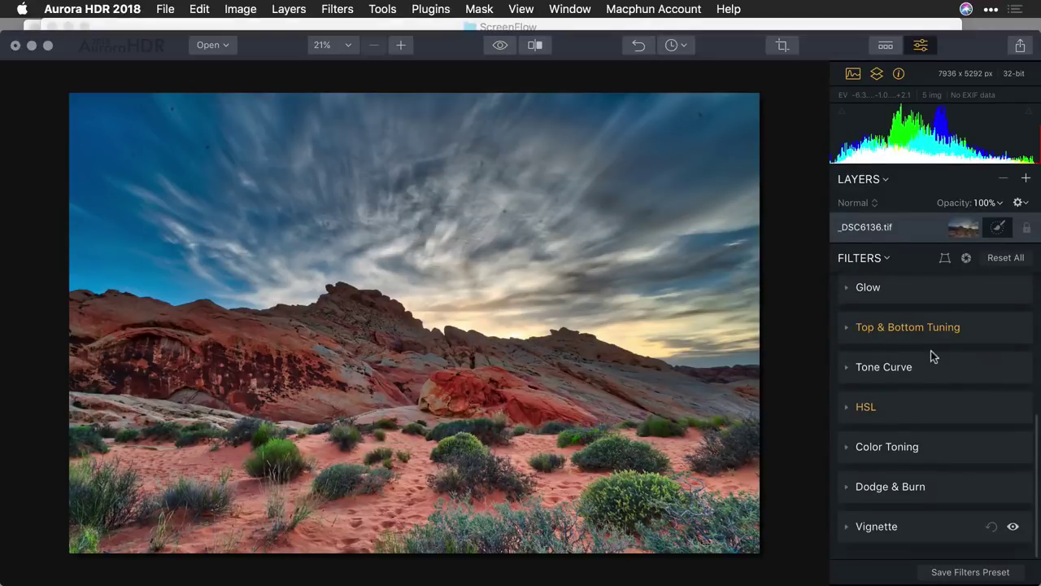
# Step: Apply a Transform with vertical -6, horizontal -2, scale 13 and X offset -2
pyautogui.click(945, 258)
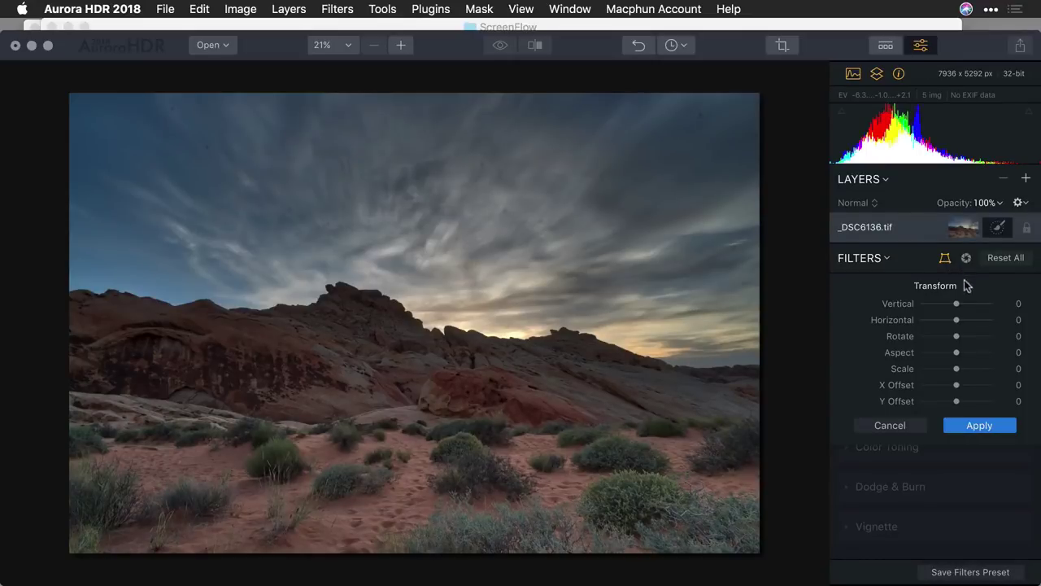
pyautogui.moveTo(957, 305); pyautogui.dragTo(955, 339)
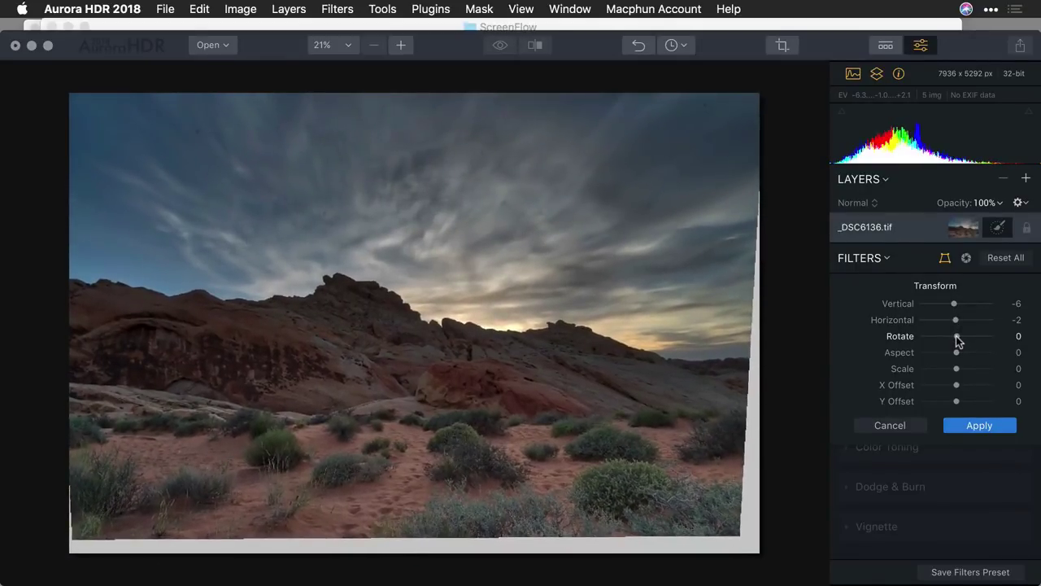
pyautogui.moveTo(957, 370); pyautogui.dragTo(961, 370)
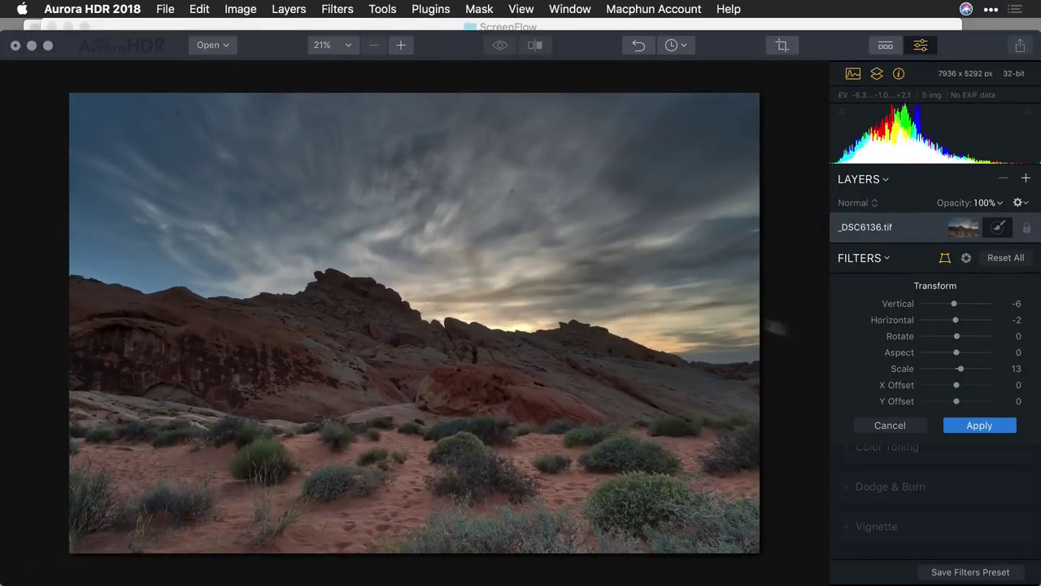
pyautogui.moveTo(956, 387); pyautogui.dragTo(954, 387)
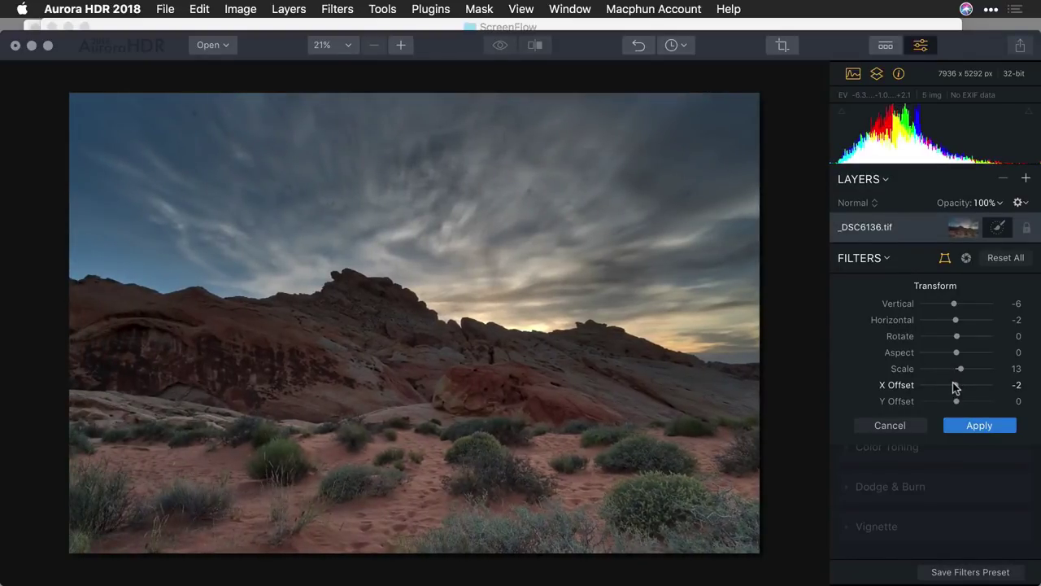
pyautogui.click(960, 422)
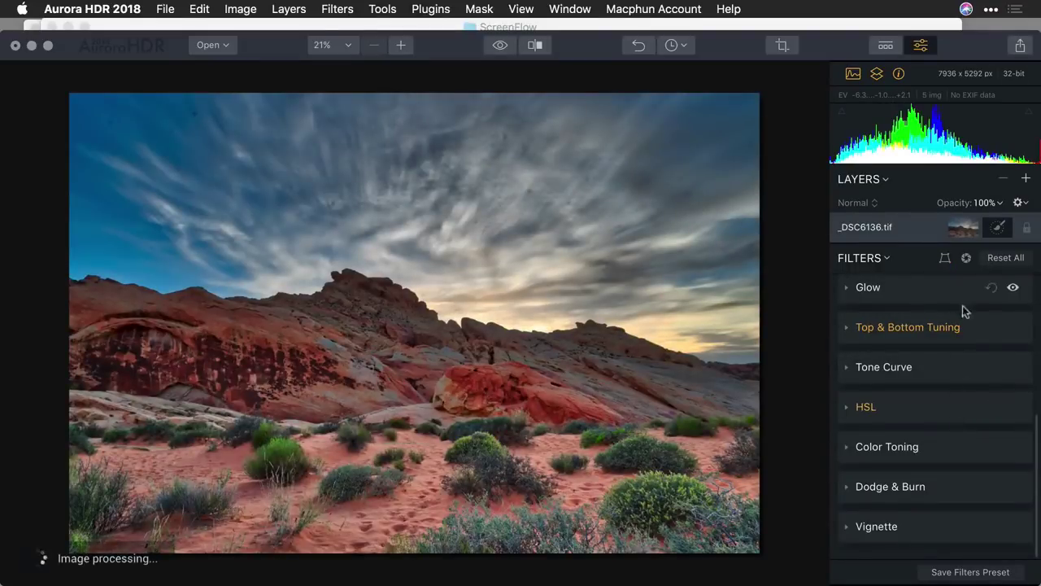
# Step: Set Lens Correction distortion to 26 and defringe to 11, and apply a Transform scale of 19 to fill the blank bottom edge
pyautogui.click(967, 258)
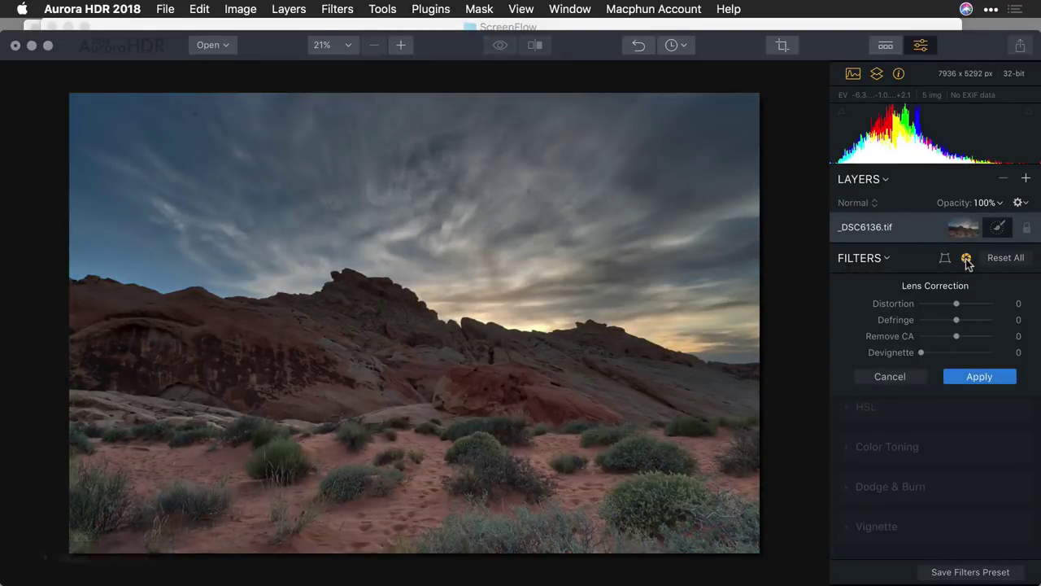
pyautogui.moveTo(959, 304)
pyautogui.mouseDown()
pyautogui.moveTo(951, 305)
pyautogui.moveTo(969, 306)
pyautogui.mouseUp()
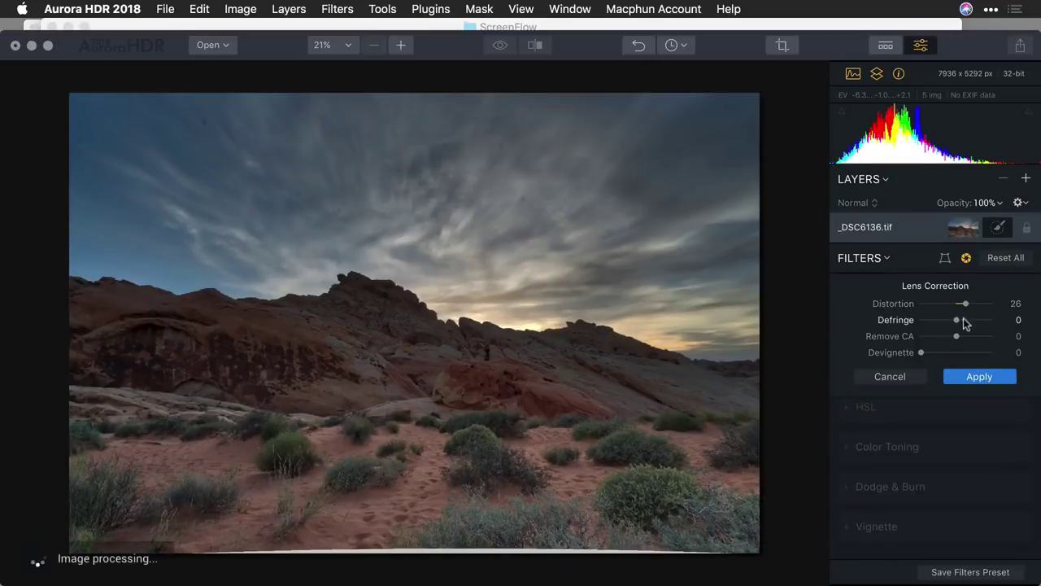
pyautogui.click(963, 318)
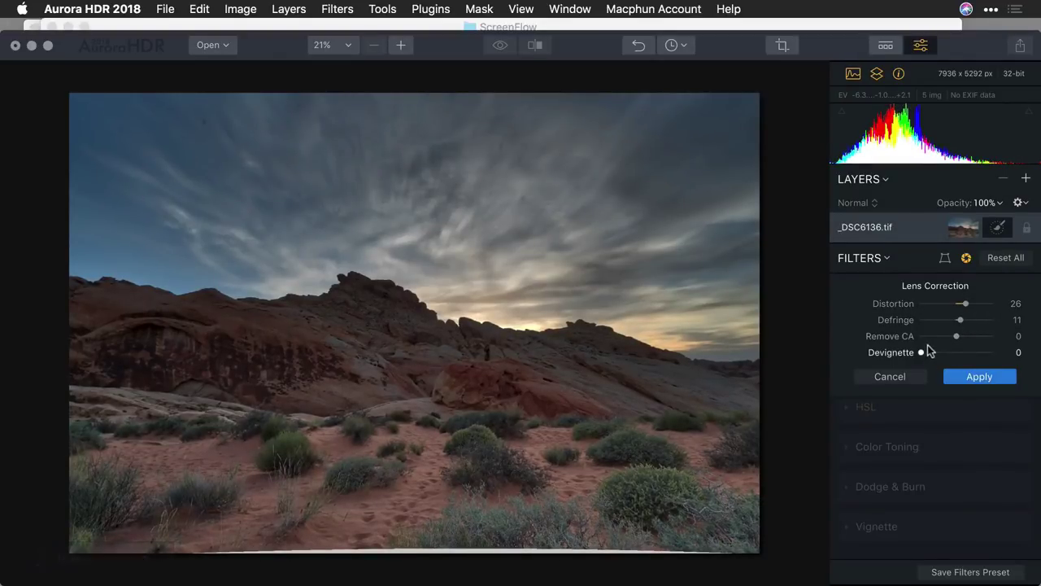
pyautogui.click(945, 258)
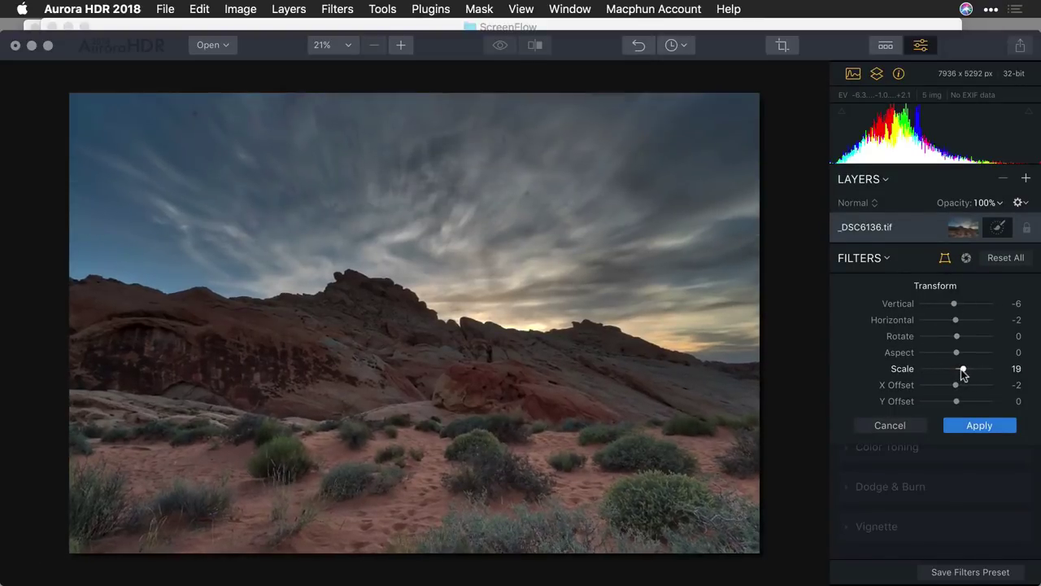
pyautogui.click(970, 424)
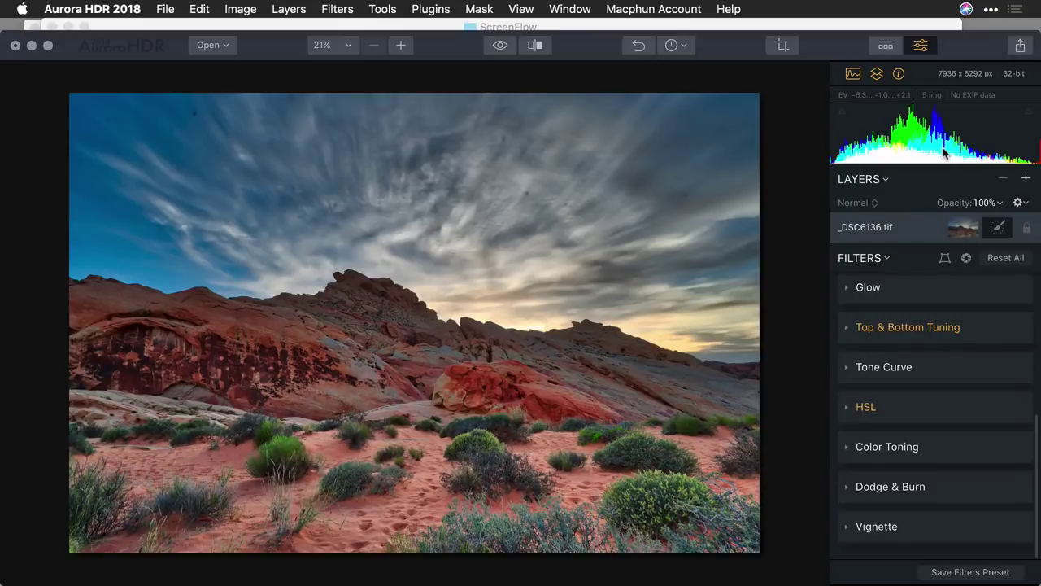
# Step: Crop the image to a 7:5 aspect ratio with slightly tightened, roughly centred framing, and reopen the crop
pyautogui.click(782, 46)
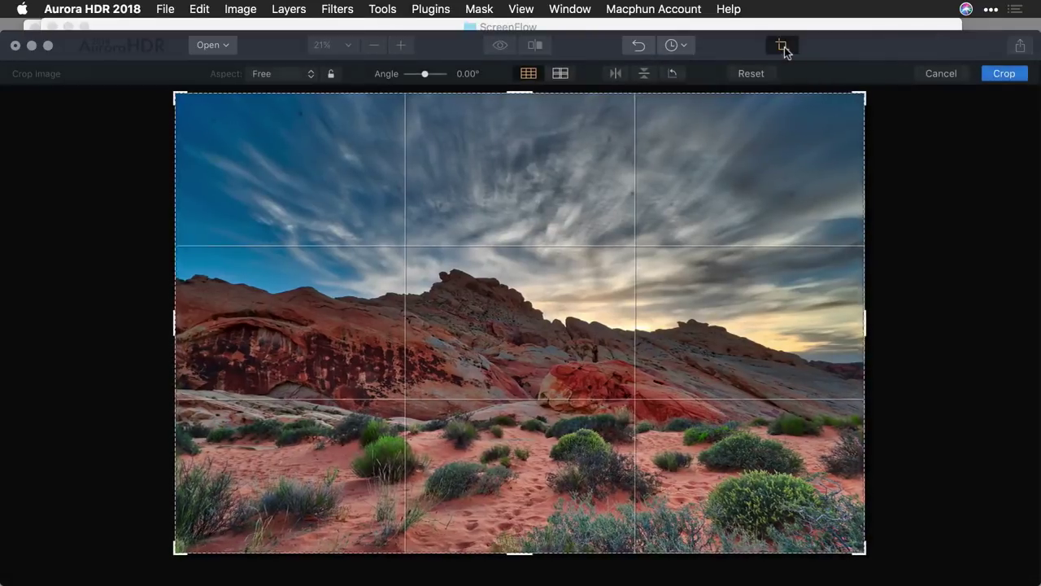
pyautogui.click(312, 75)
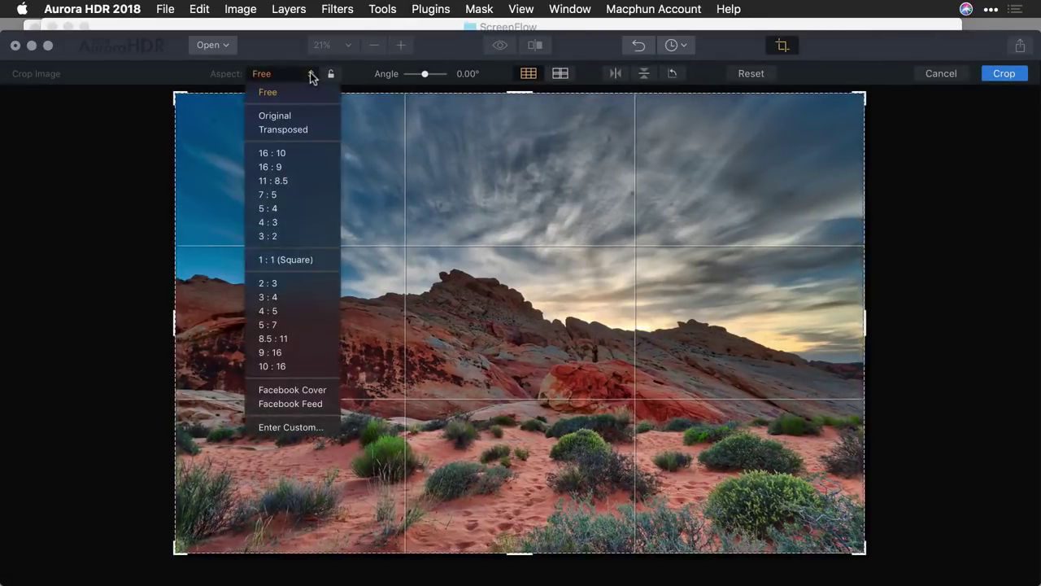
pyautogui.click(304, 193)
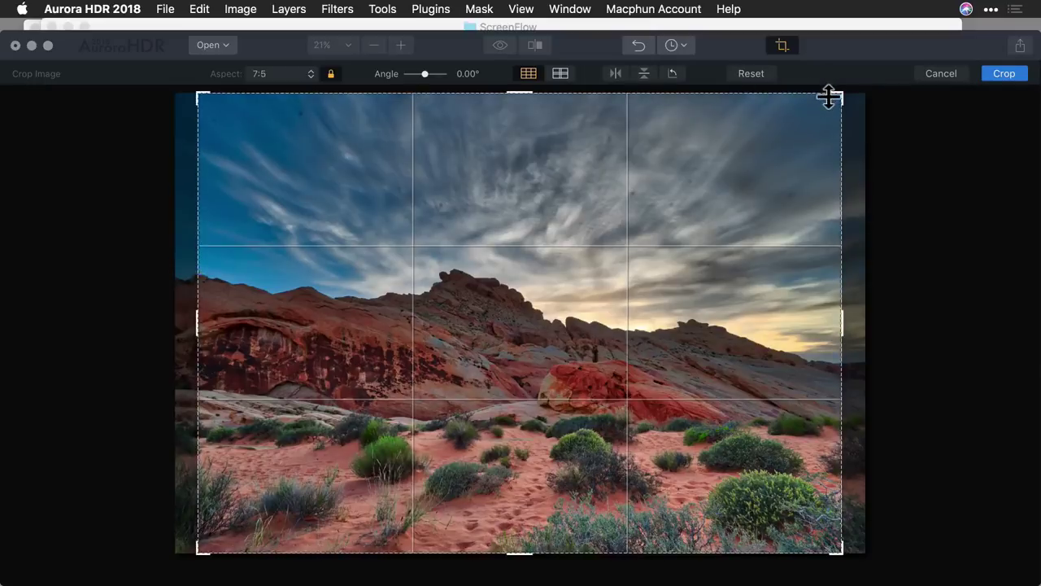
pyautogui.moveTo(845, 100); pyautogui.dragTo(826, 105)
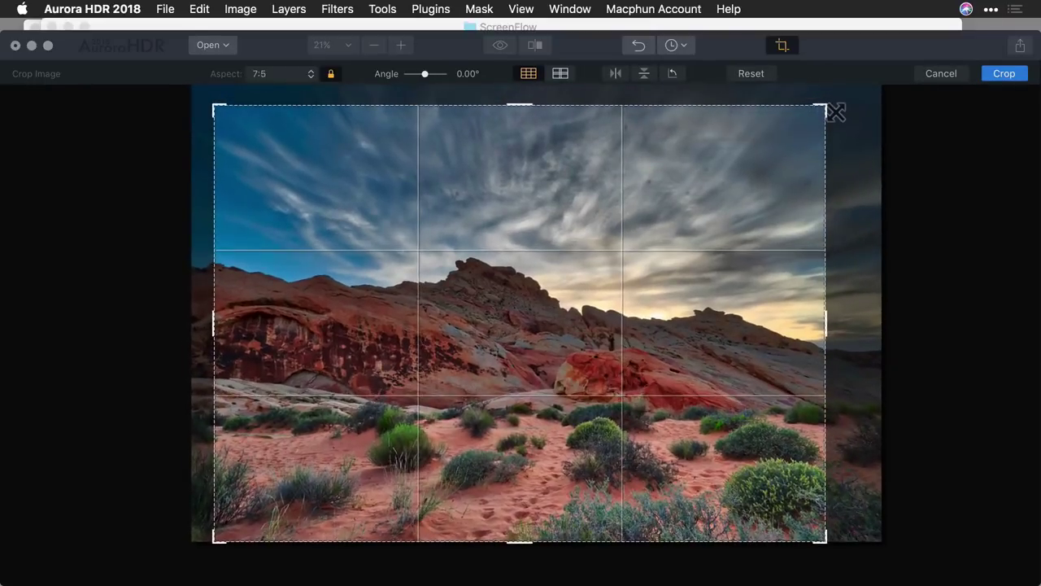
pyautogui.moveTo(653, 170); pyautogui.dragTo(637, 186)
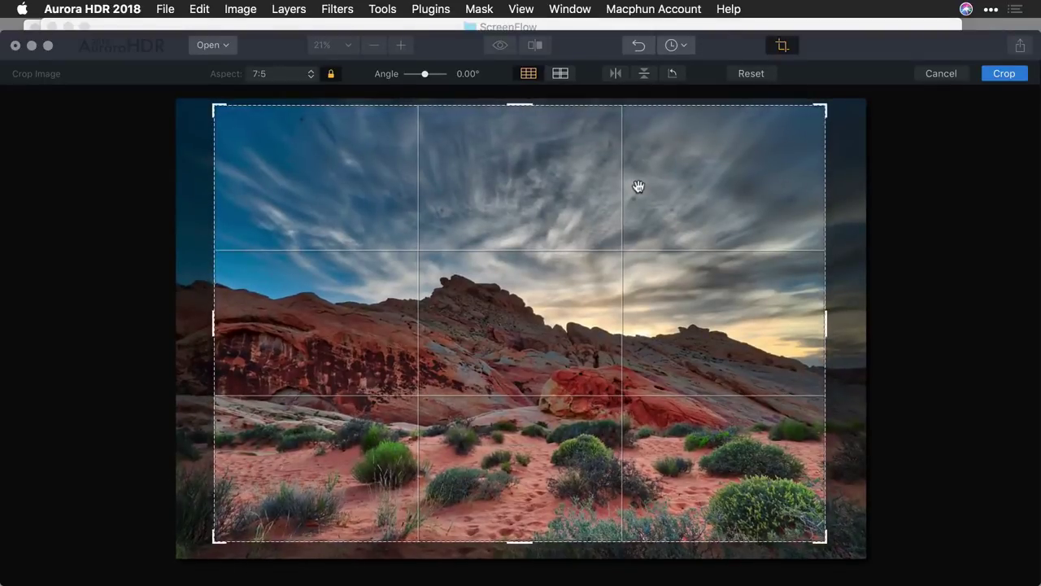
pyautogui.click(1003, 74)
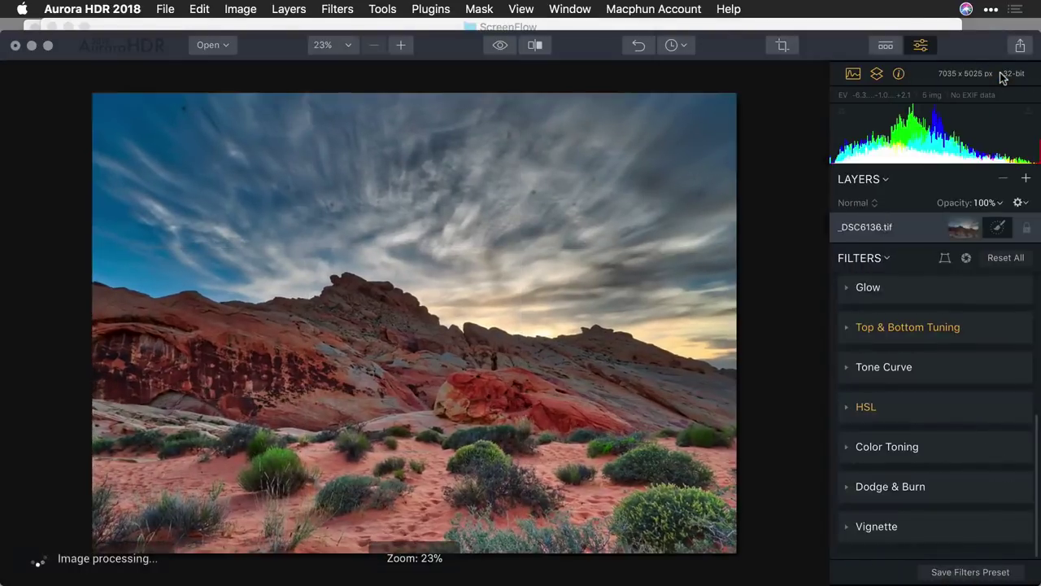
pyautogui.click(777, 45)
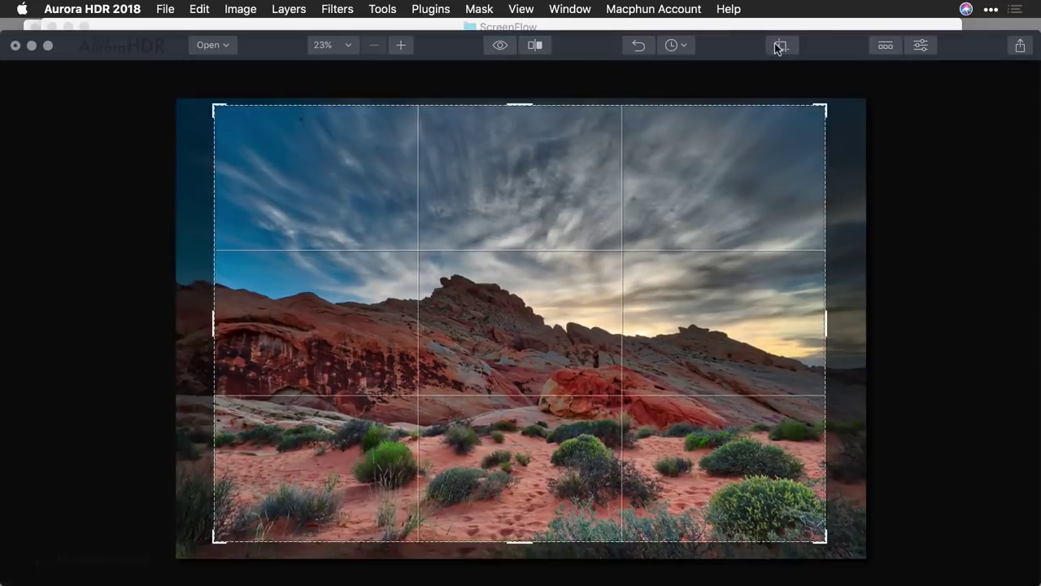
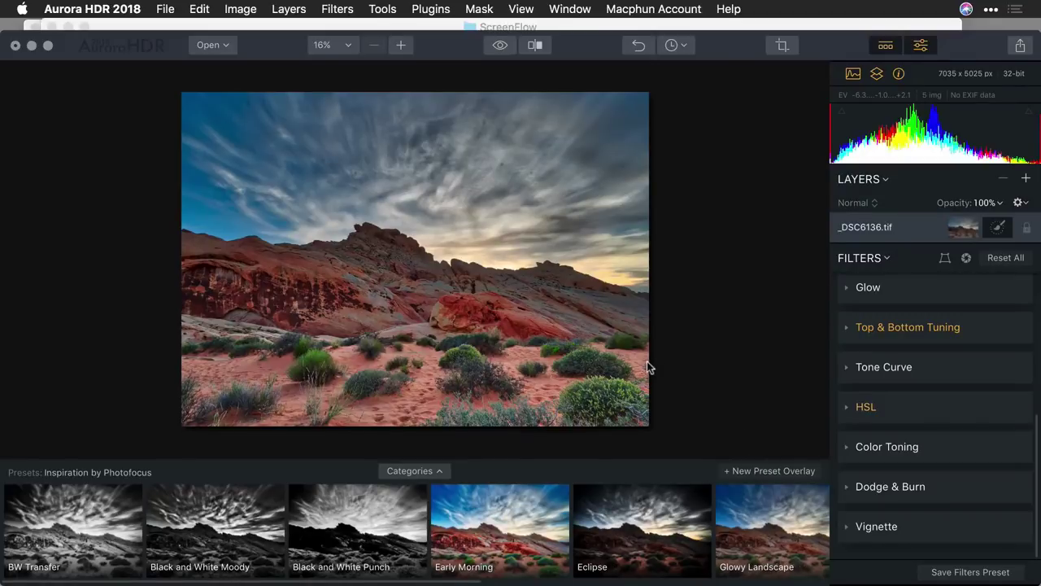
# Step: Add a new adjustment layer above _DSC6136.tif and apply the BW Transfer preset to it
pyautogui.click(785, 471)
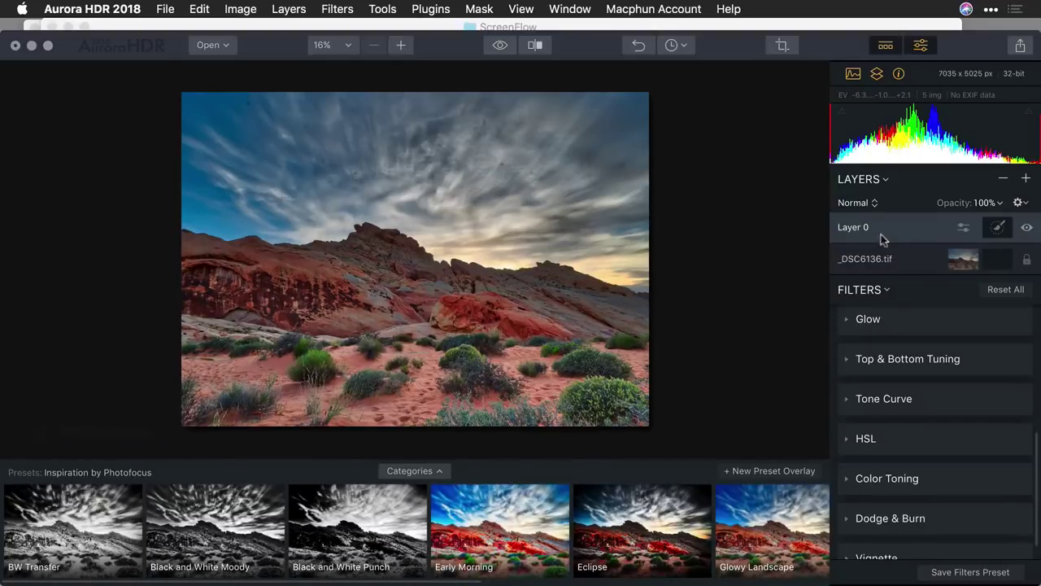
pyautogui.click(55, 547)
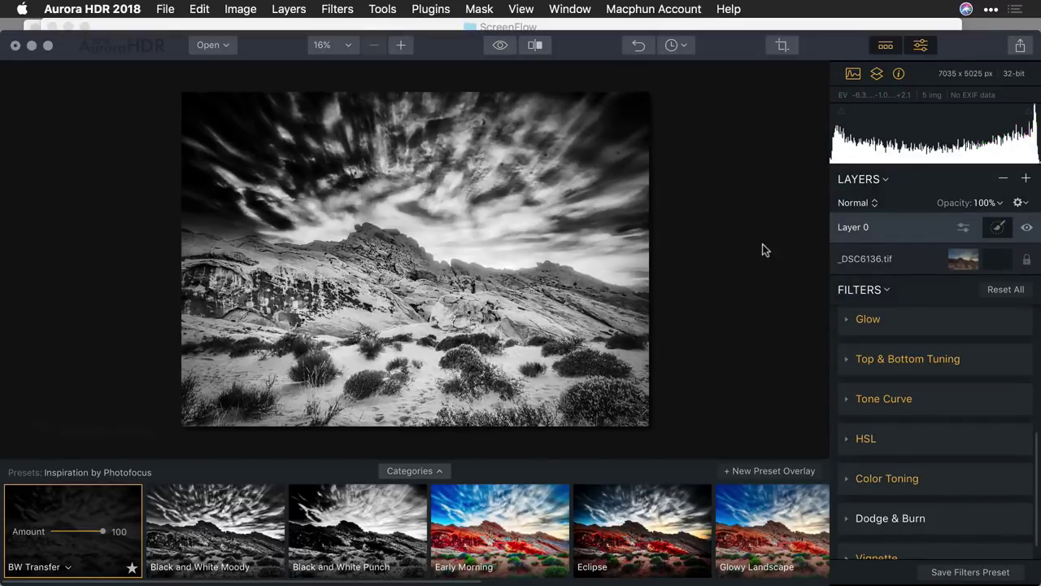
# Step: Try Soft Light, Hard Light and Screen blending on Layer 0, settle on Soft Light, and set the layer's opacity to 48%
pyautogui.click(855, 203)
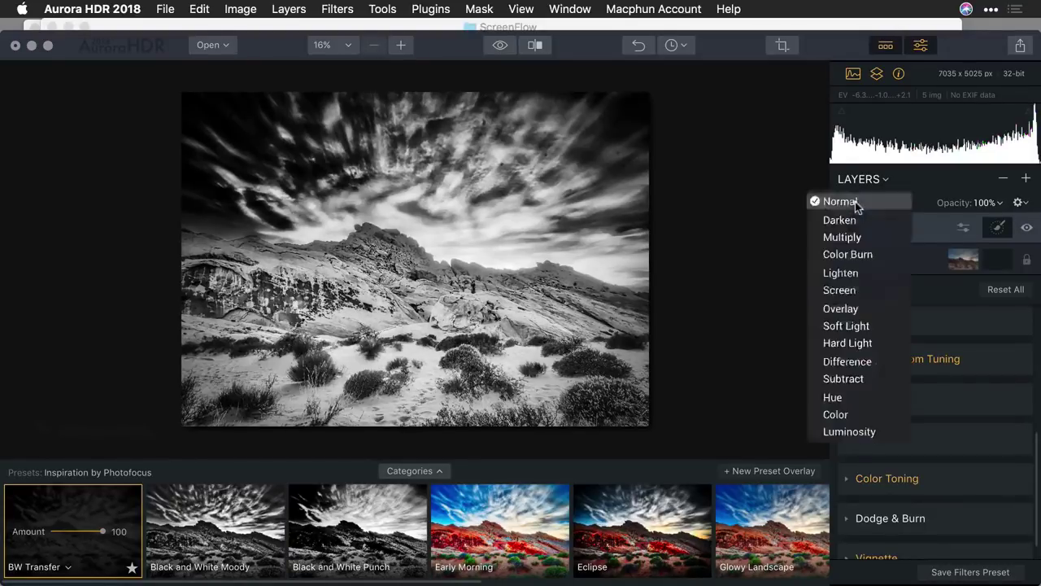
pyautogui.click(860, 326)
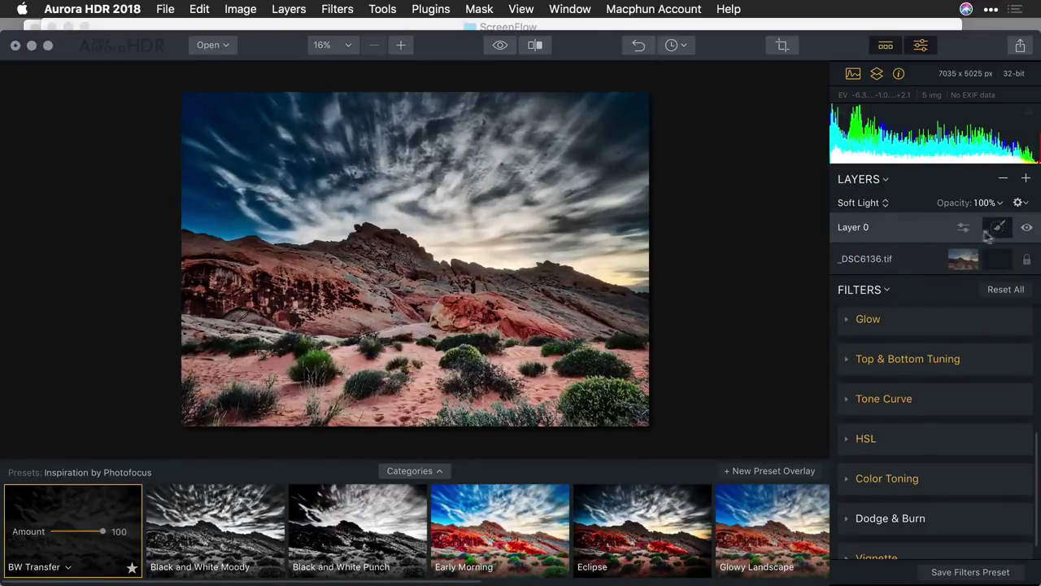
pyautogui.click(878, 204)
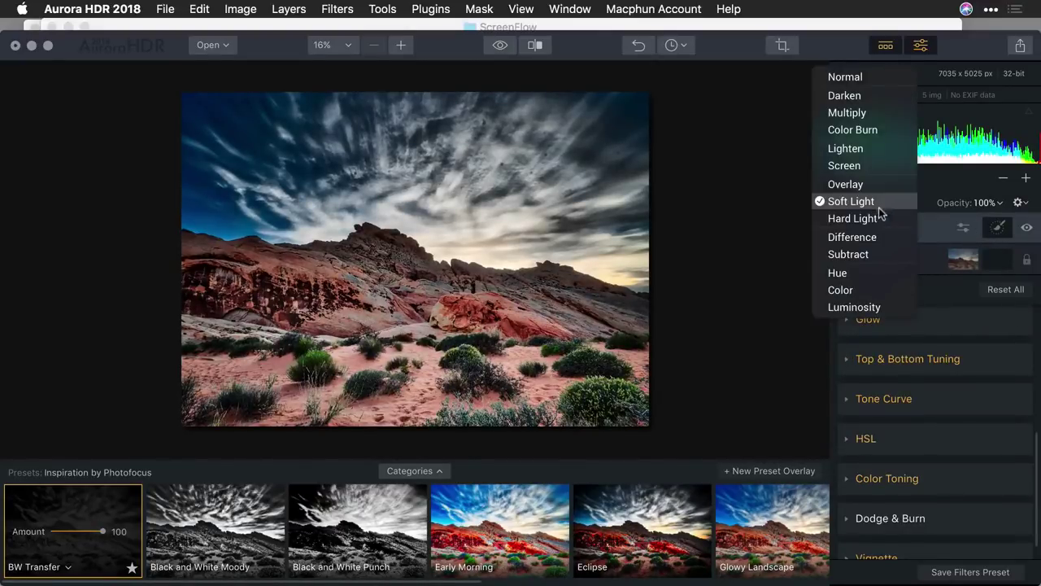
pyautogui.click(876, 216)
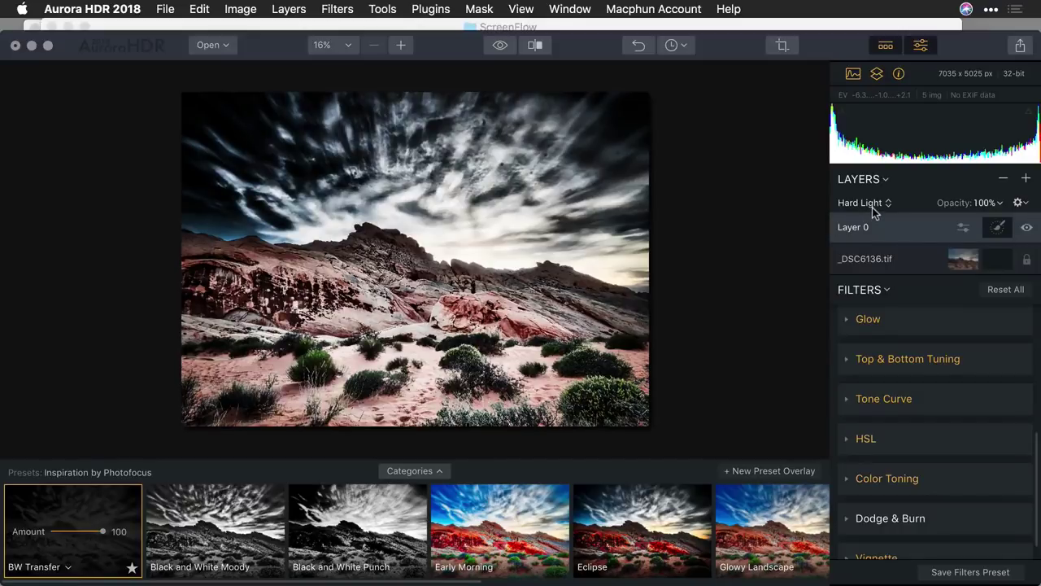
pyautogui.click(868, 204)
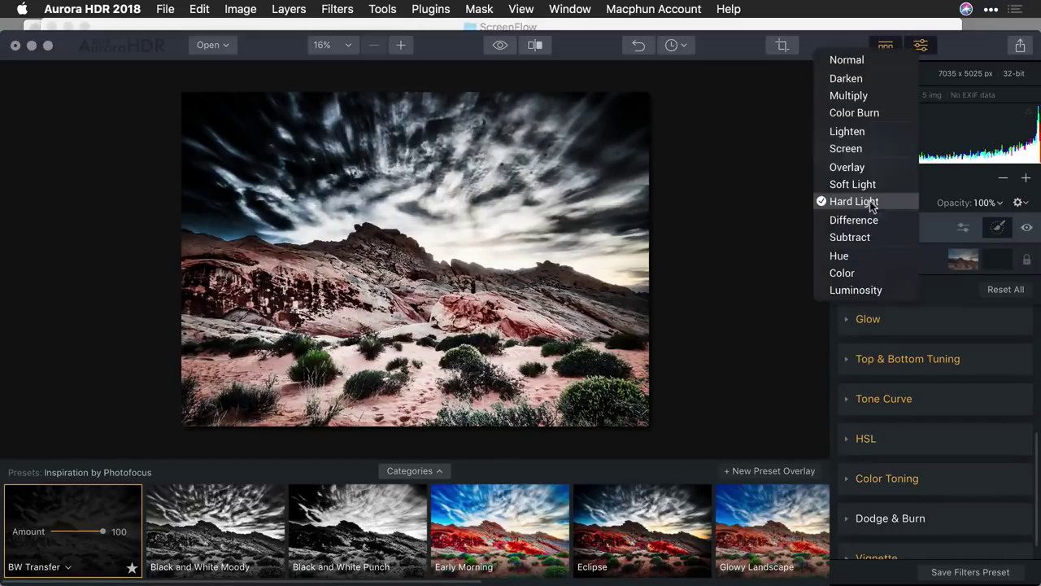
pyautogui.click(858, 149)
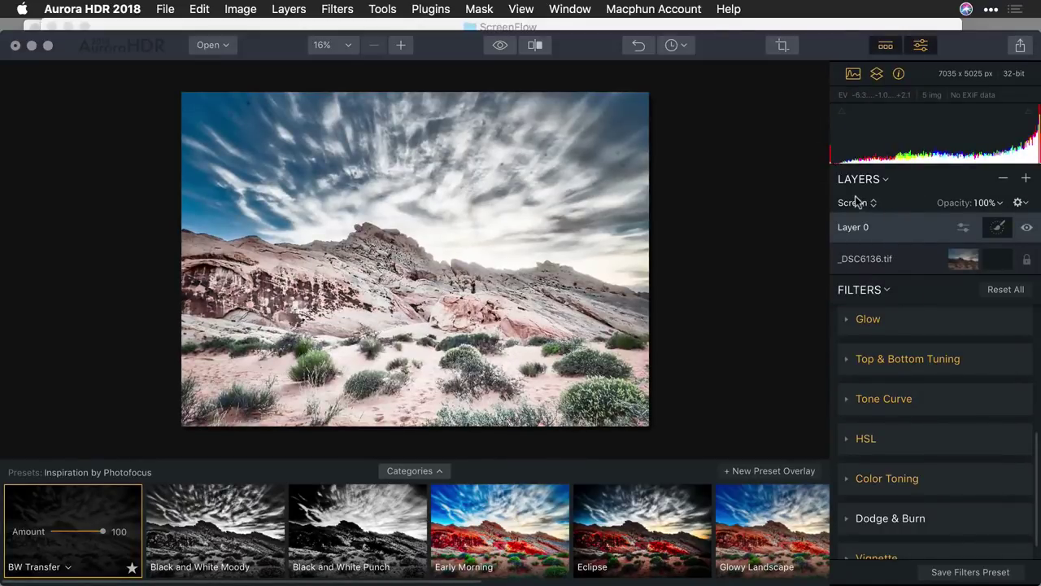
pyautogui.click(857, 202)
pyautogui.click(857, 236)
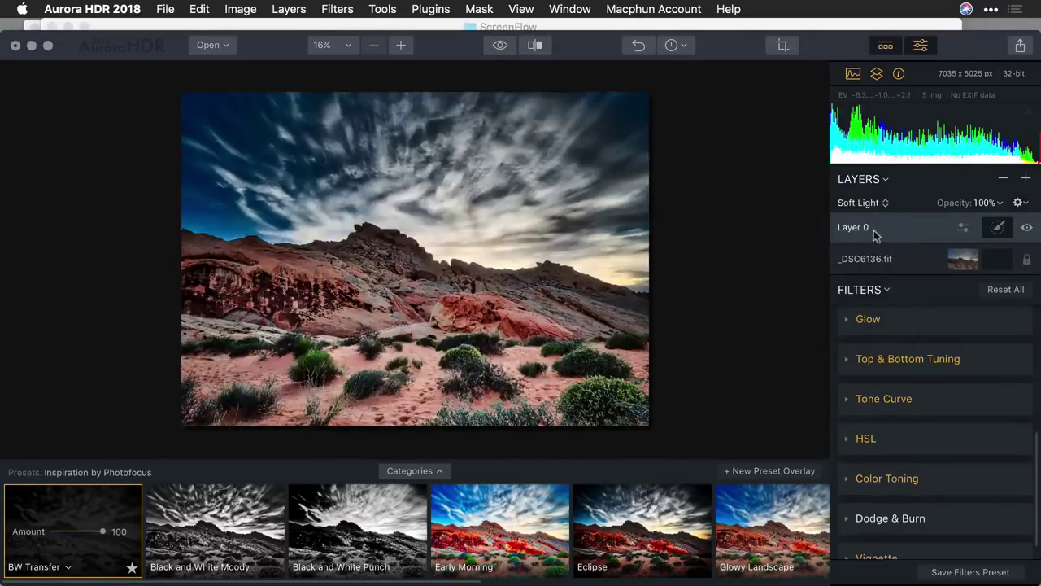
pyautogui.click(994, 207)
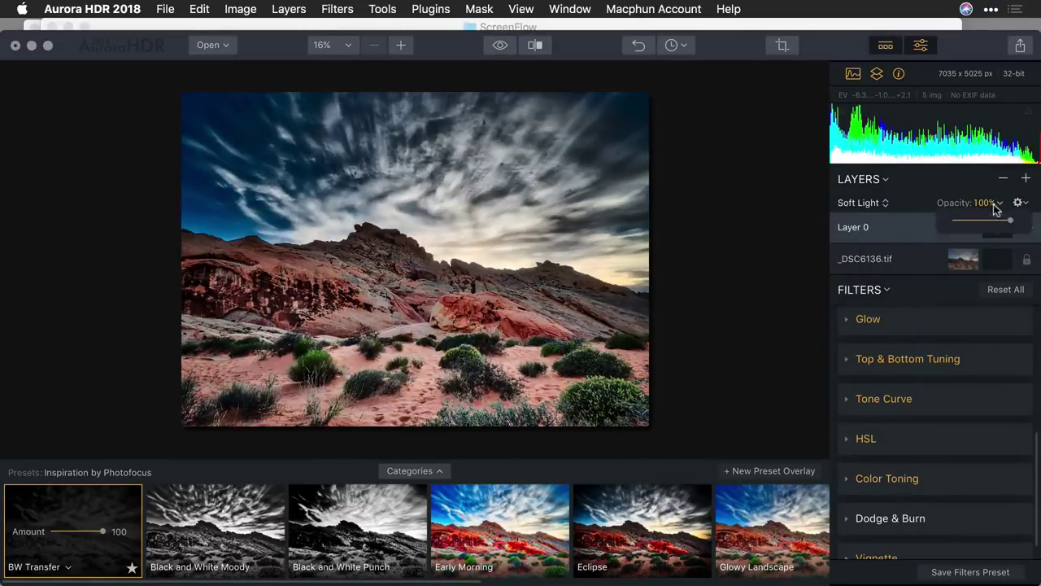
pyautogui.moveTo(1009, 221); pyautogui.dragTo(980, 224)
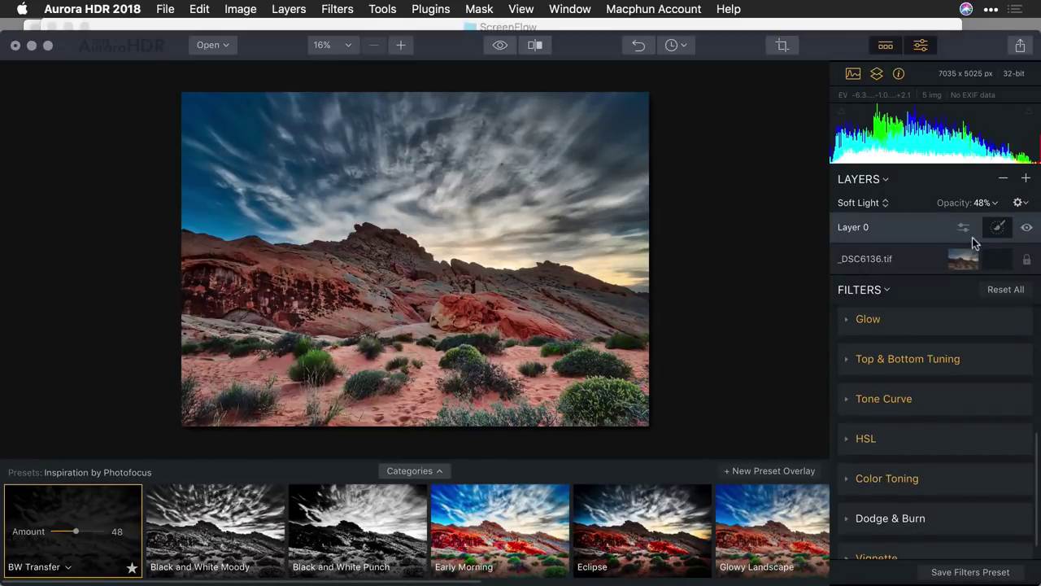
# Step: Add a new preset overlay using the Glowy Landscape preset and rename its layer Glow
pyautogui.click(799, 473)
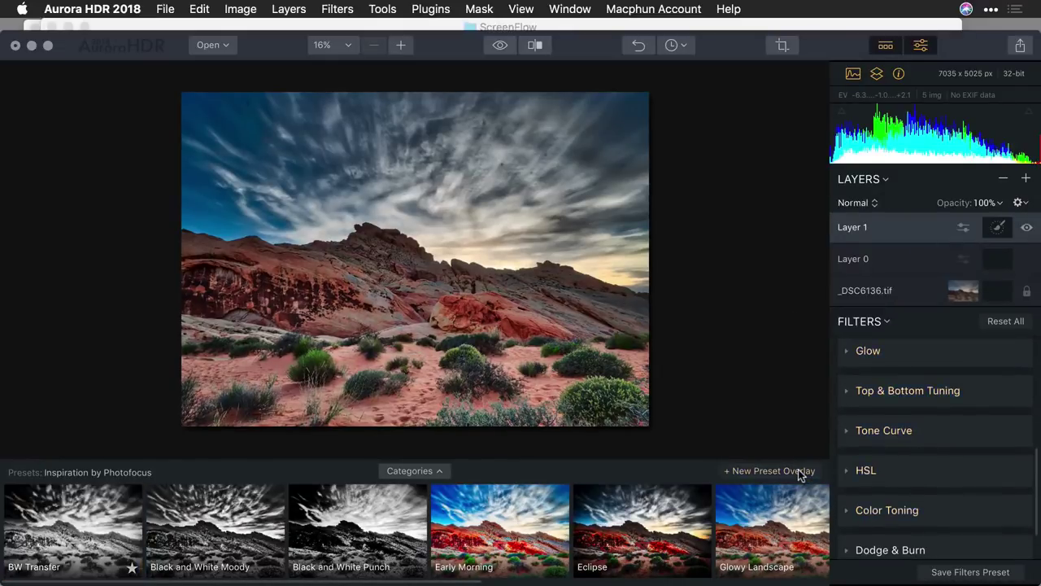
pyautogui.click(785, 542)
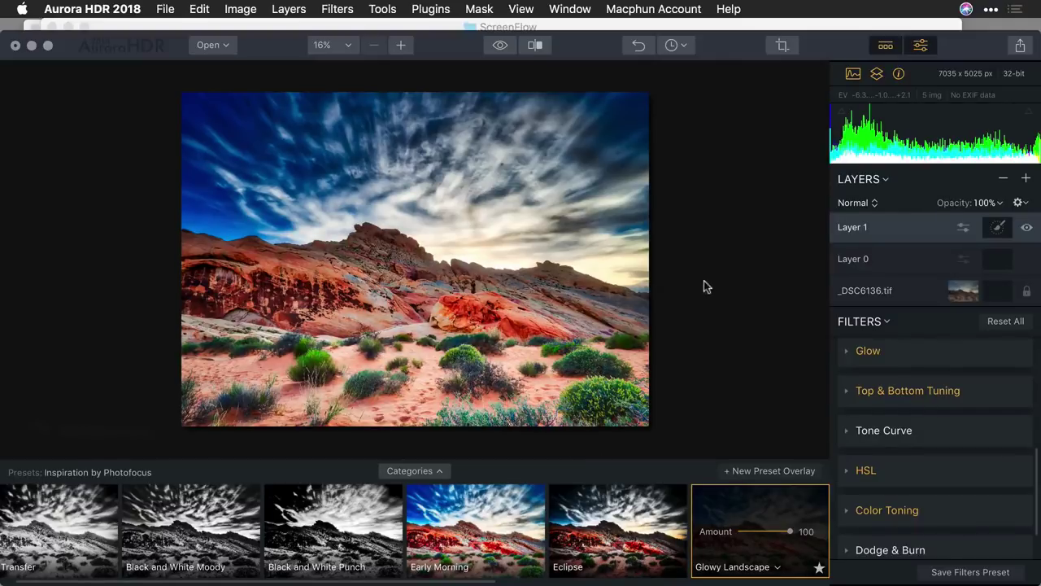
pyautogui.rightClick(840, 230)
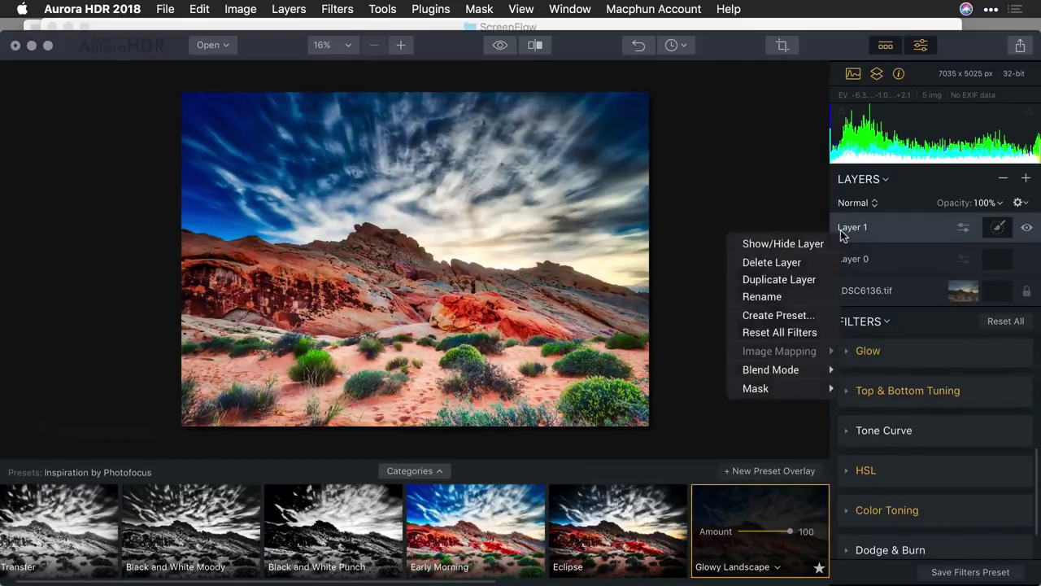
pyautogui.click(762, 296)
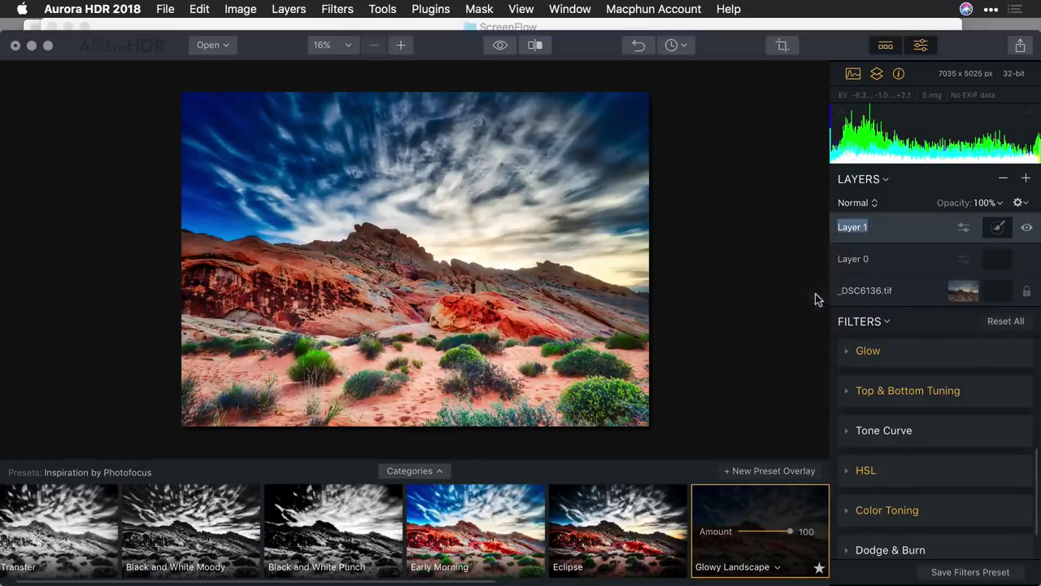
pyautogui.write('Glow')
pyautogui.press('Return')
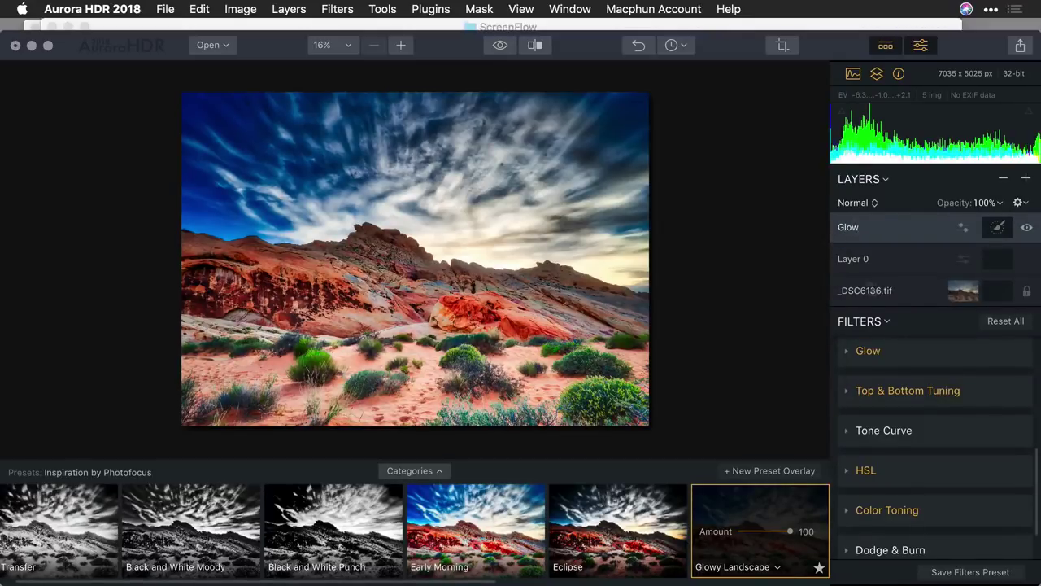
# Step: Rename the black-and-white preset layer, Layer 0, as Contrast
pyautogui.rightClick(852, 262)
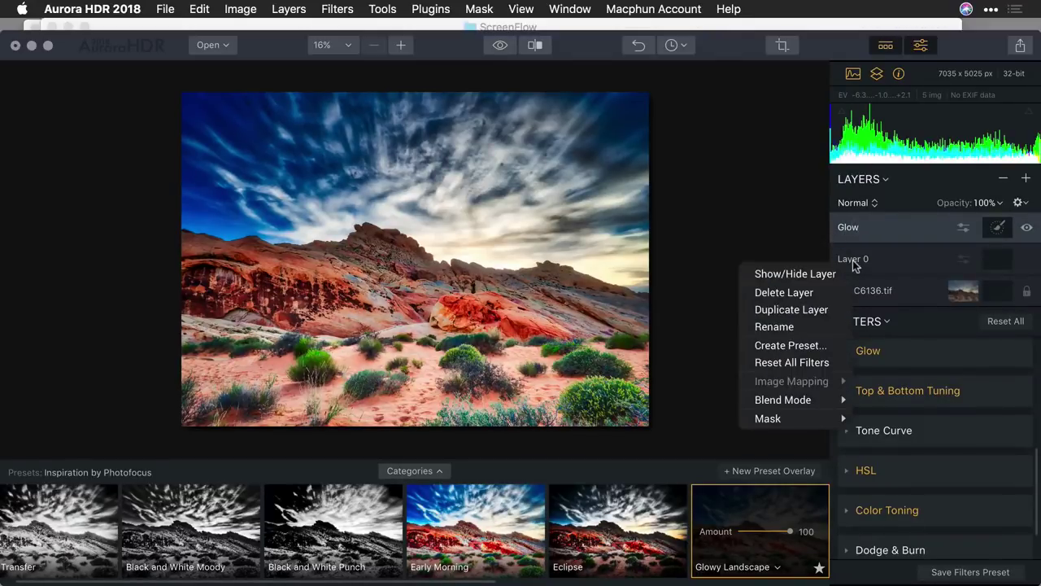
pyautogui.click(826, 326)
pyautogui.write('Contrast')
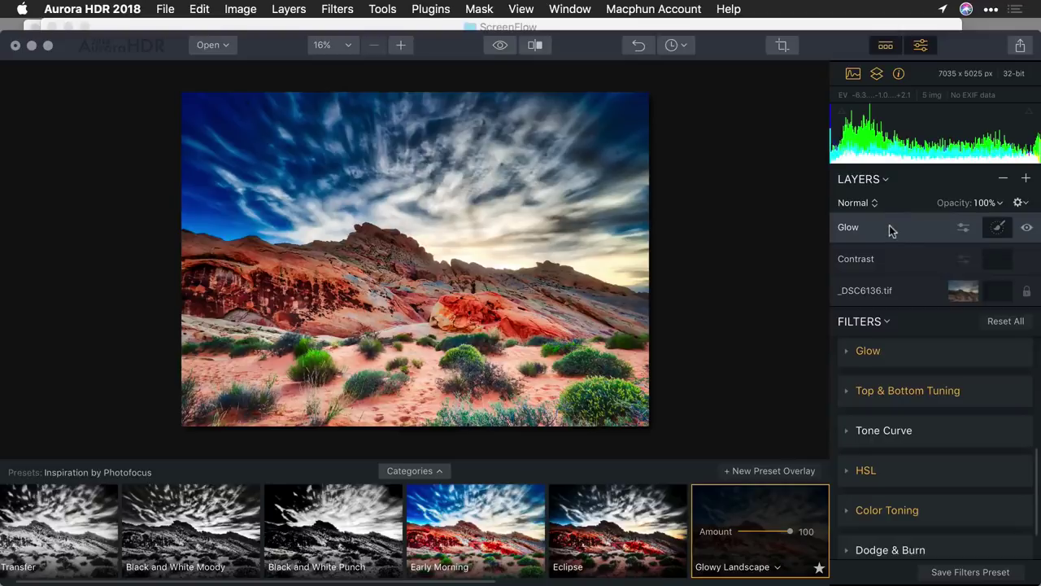
# Step: Add a vertical gradient mask to the Glow layer, show the mask overlay, and shift the gradient up so its centre crosses the rocks
pyautogui.click(998, 229)
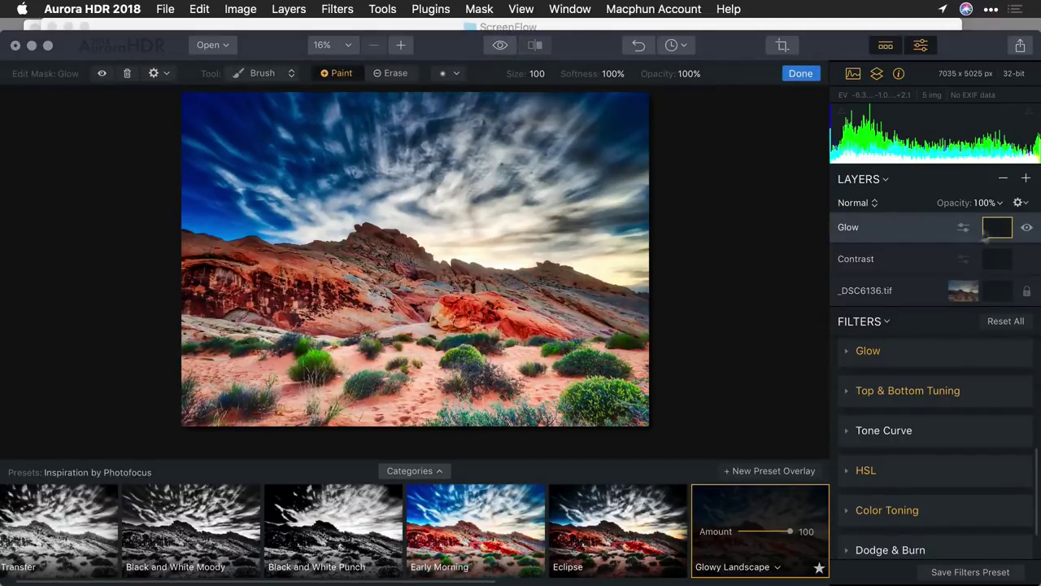
pyautogui.click(274, 73)
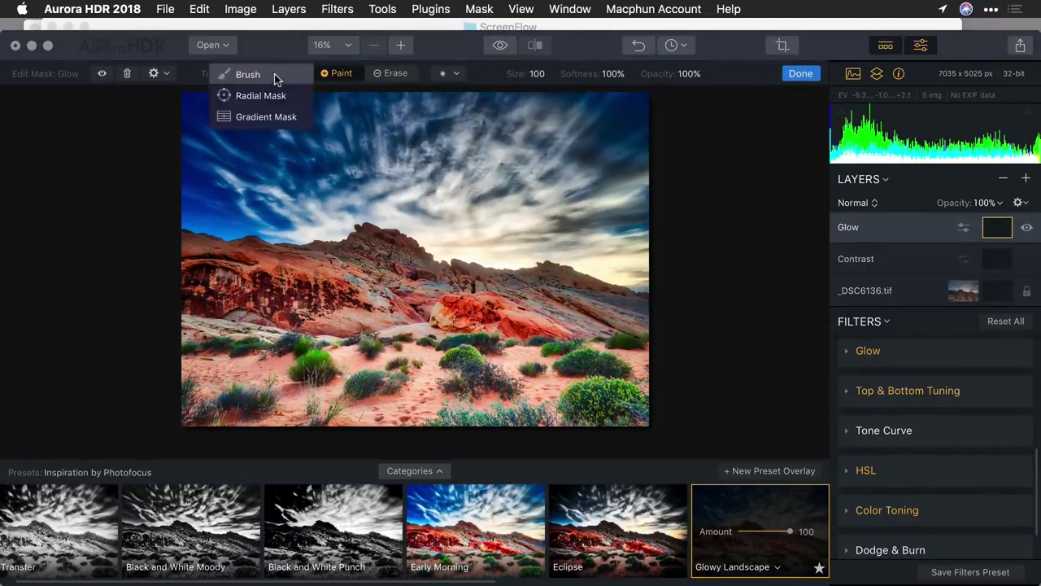
pyautogui.click(276, 118)
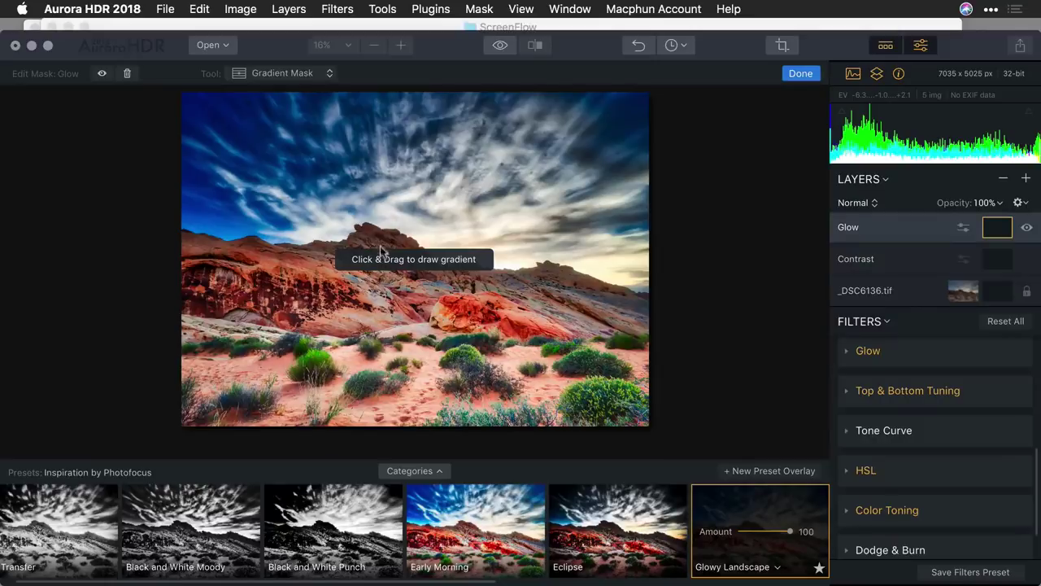
pyautogui.moveTo(381, 244); pyautogui.dragTo(382, 414)
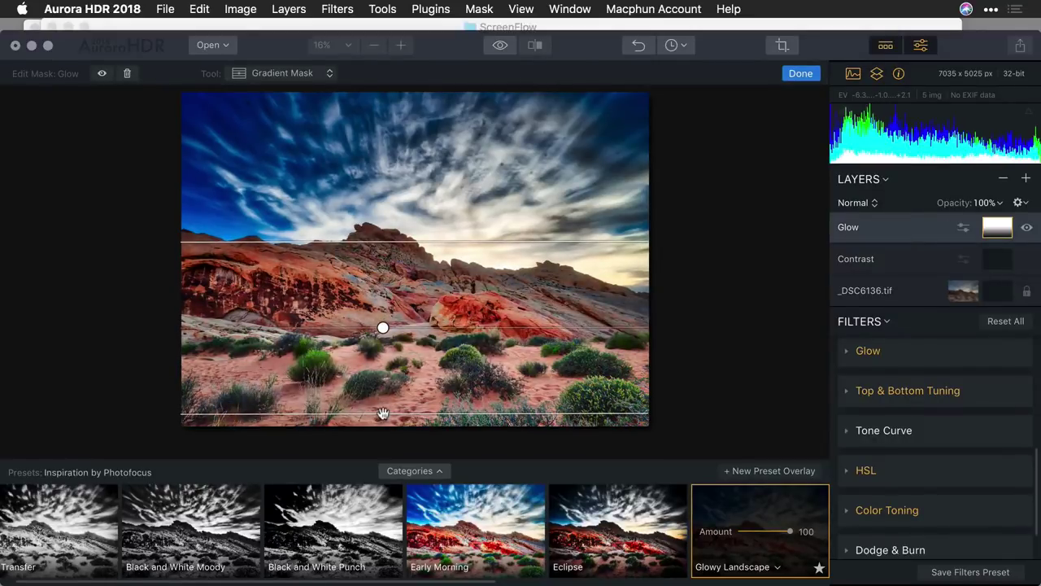
pyautogui.click(102, 74)
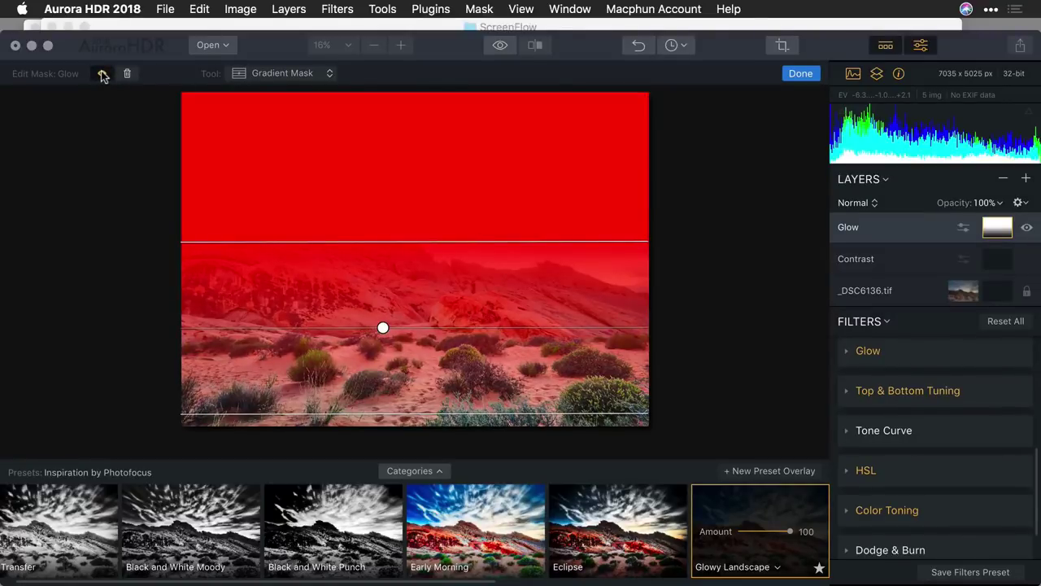
pyautogui.moveTo(382, 324); pyautogui.dragTo(387, 272)
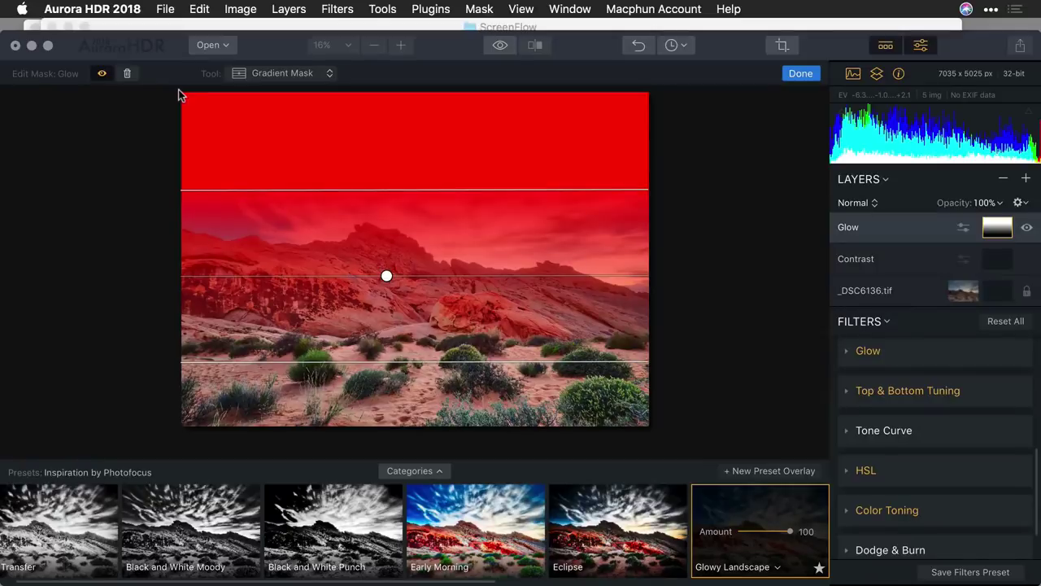
pyautogui.click(799, 75)
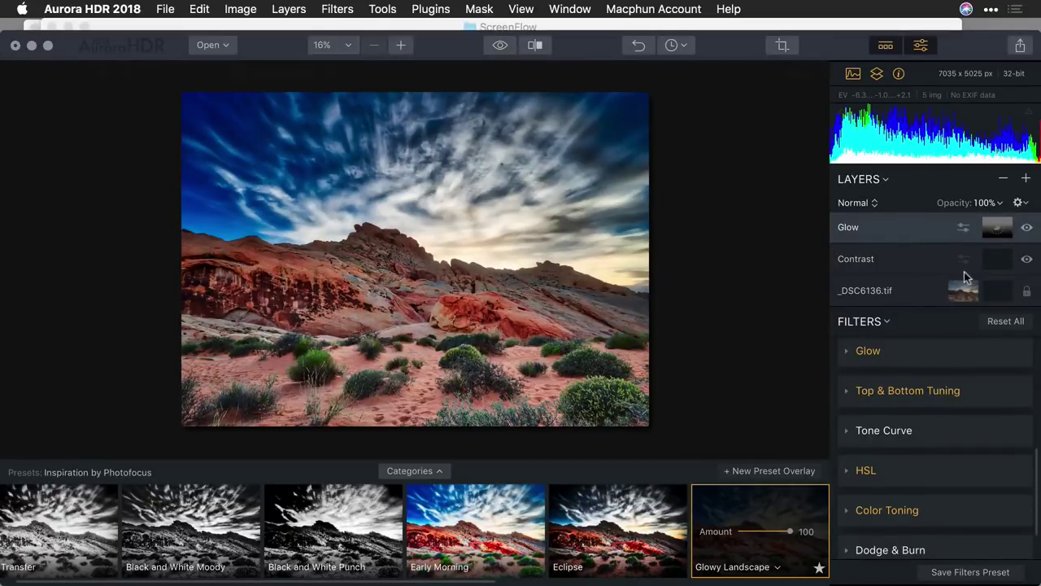
# Step: Compare the image with the masked Glow layer hidden and shown
pyautogui.click(1027, 229)
pyautogui.click(1027, 229)
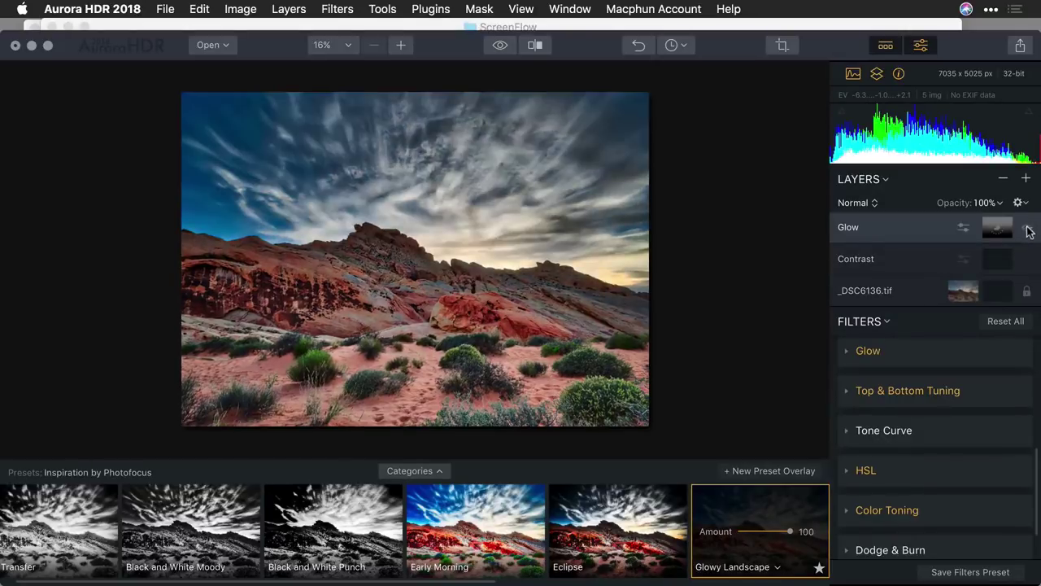
pyautogui.click(1027, 229)
pyautogui.click(1027, 229)
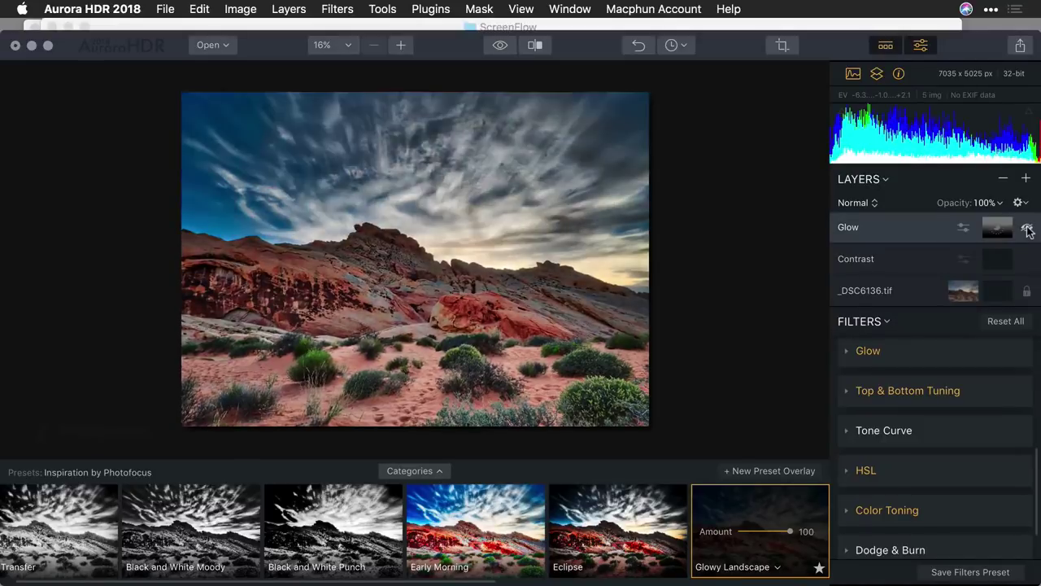
pyautogui.click(1027, 229)
pyautogui.click(1027, 229)
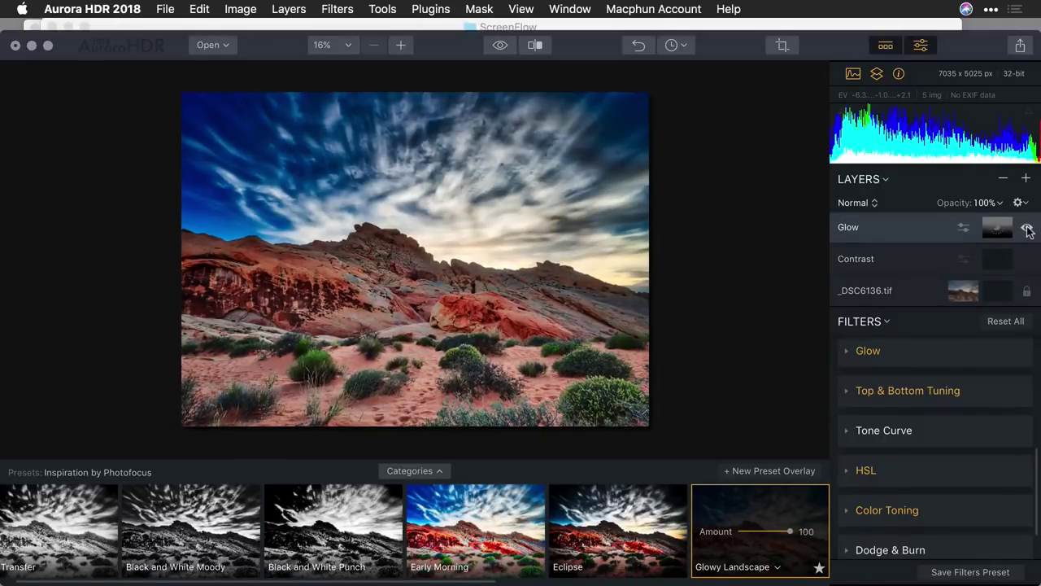
# Step: Invert the Glow layer's mask so the preset affects the desert foreground instead of the sky
pyautogui.click(1000, 228)
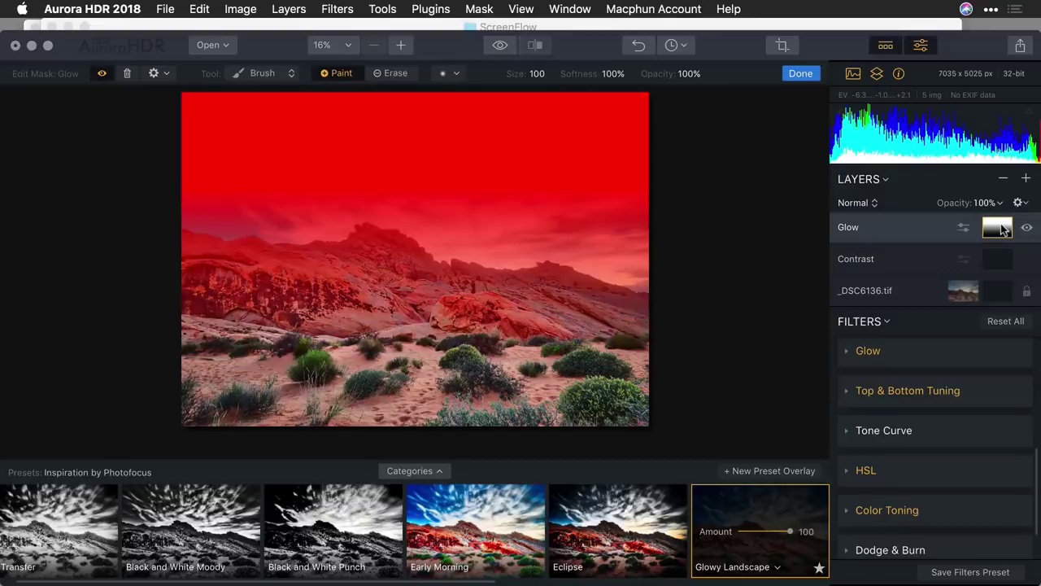
pyautogui.click(163, 74)
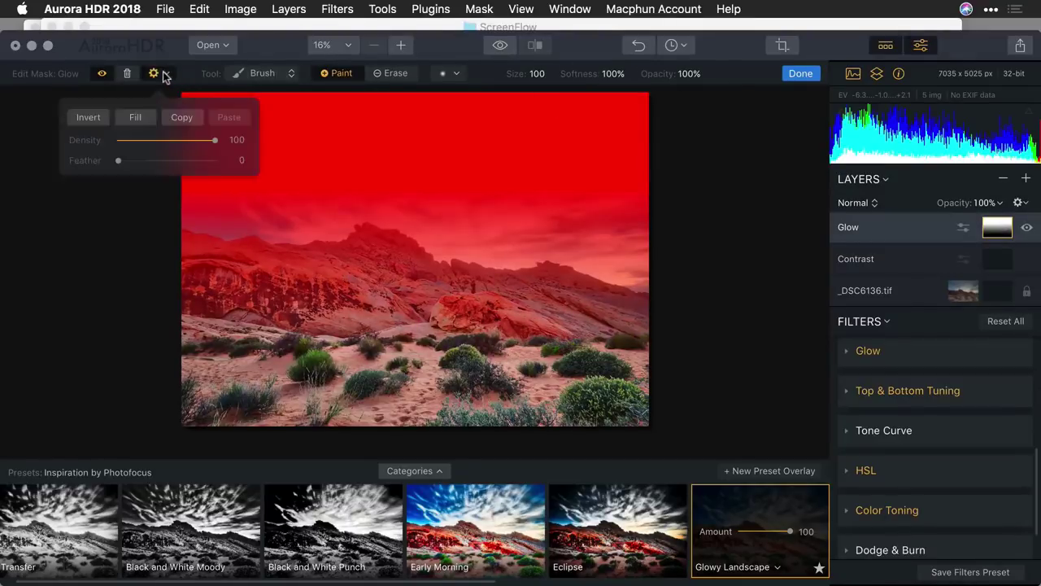
pyautogui.click(87, 118)
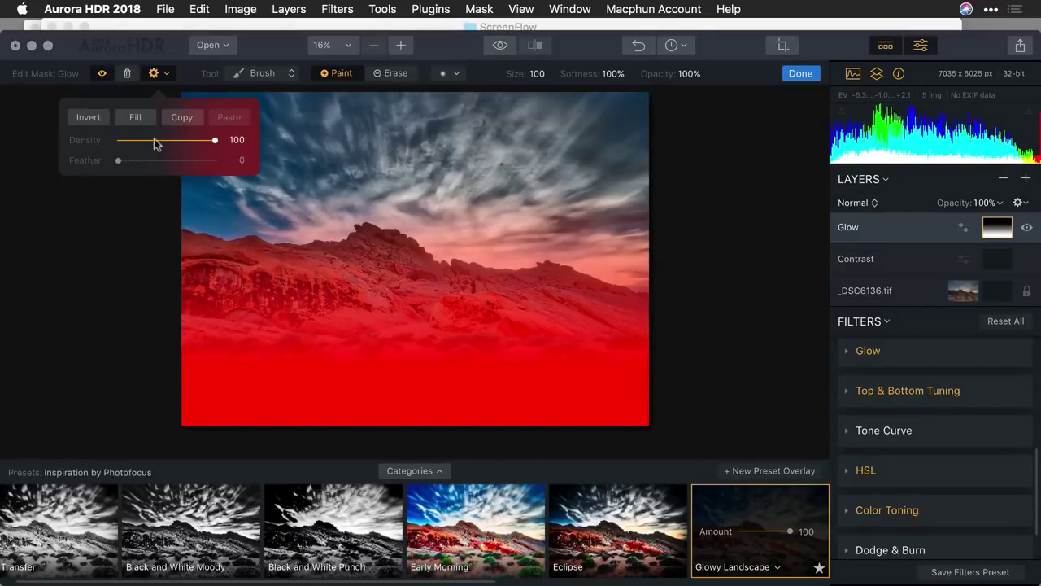
# Step: Raise the mask's feather past 14, try a lower density and restore it to 100, and finish editing the mask
pyautogui.click(144, 162)
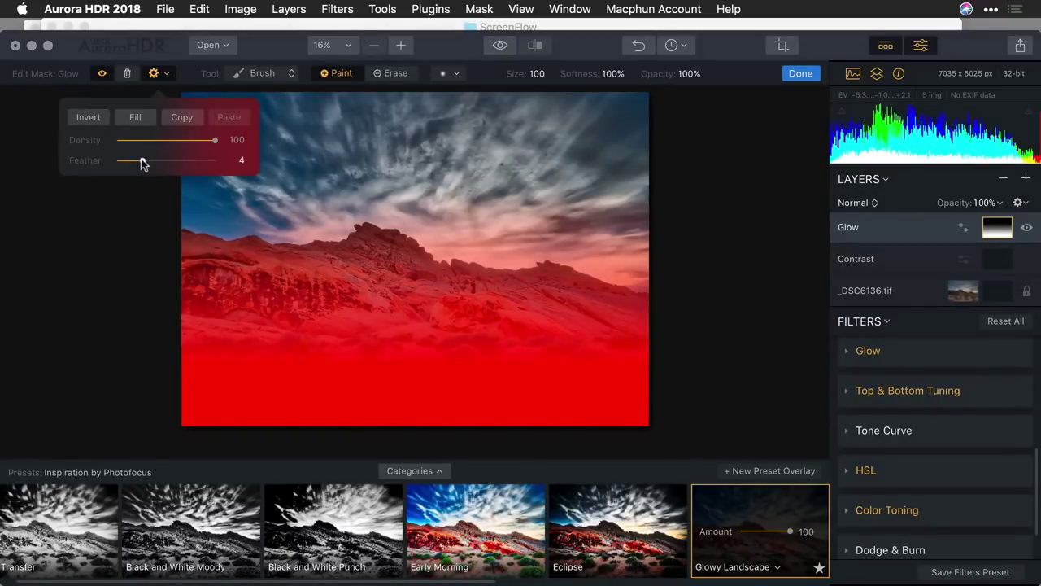
pyautogui.moveTo(144, 161); pyautogui.dragTo(157, 161)
pyautogui.click(187, 144)
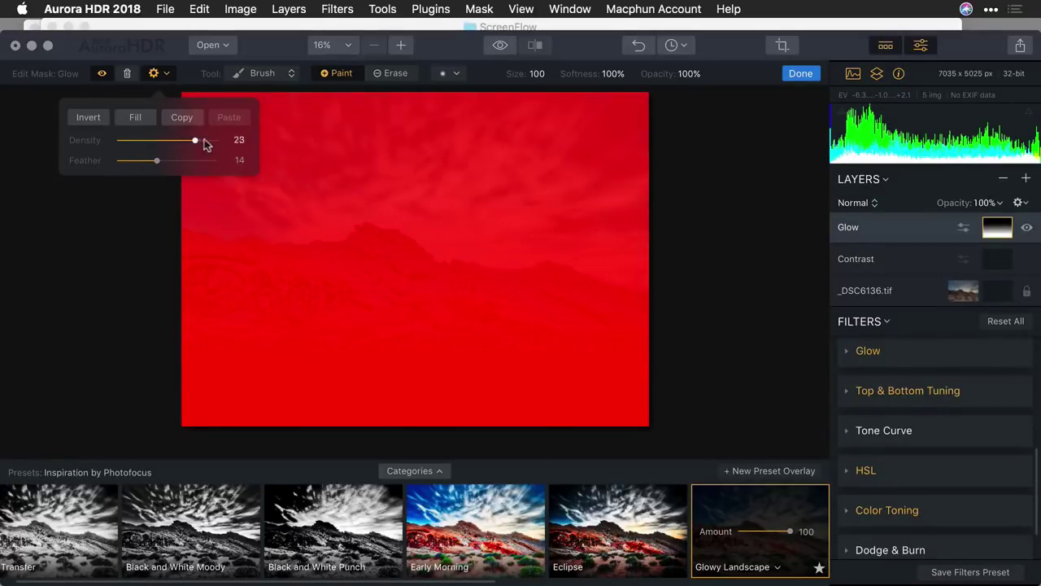
pyautogui.moveTo(204, 144); pyautogui.dragTo(226, 136)
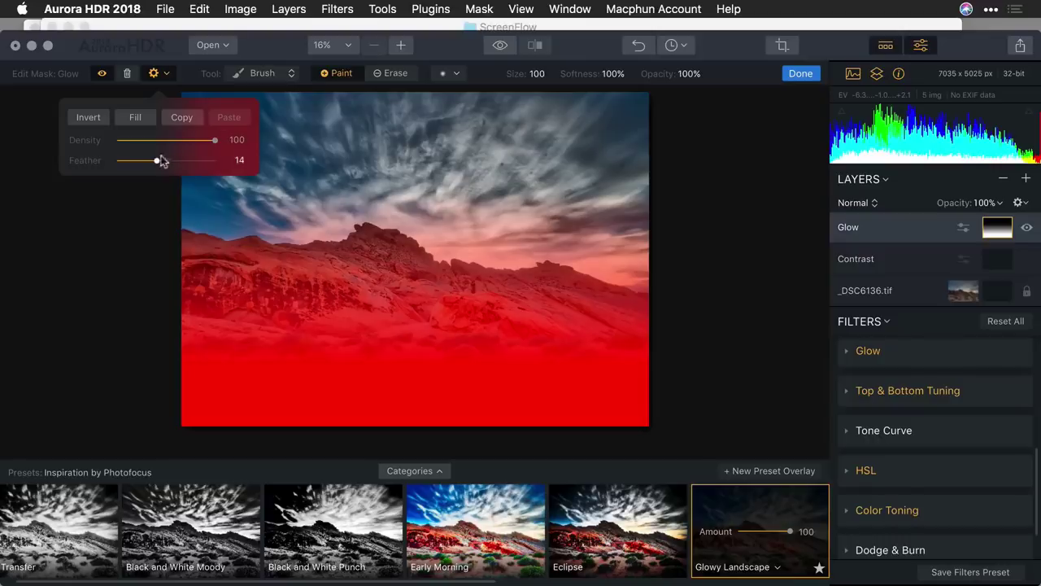
pyautogui.moveTo(157, 161); pyautogui.dragTo(172, 164)
pyautogui.click(800, 74)
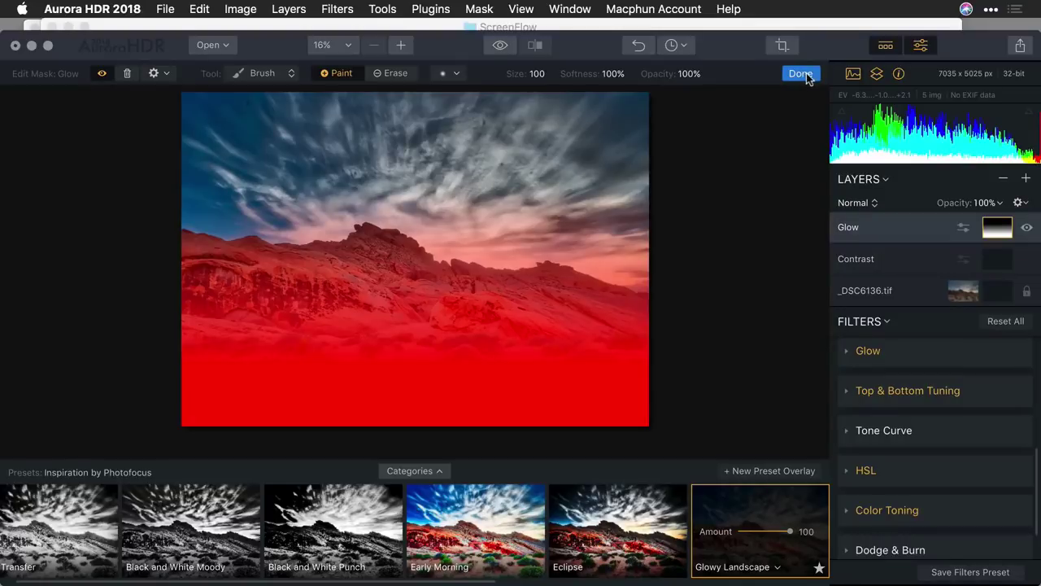
pyautogui.click(801, 74)
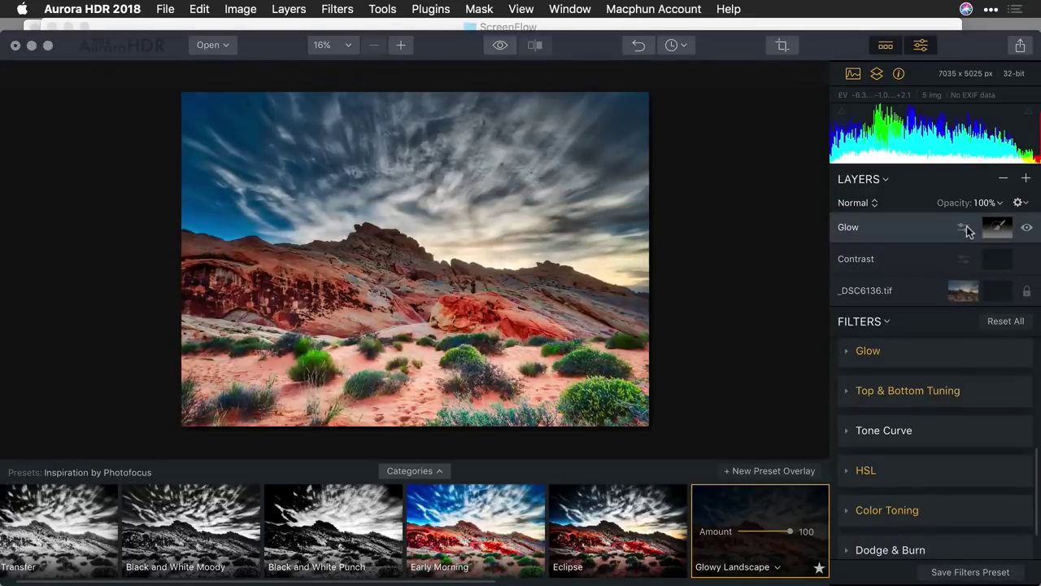
# Step: Compare the desert image with the inverted-mask Glow layer hidden and shown
pyautogui.click(1028, 228)
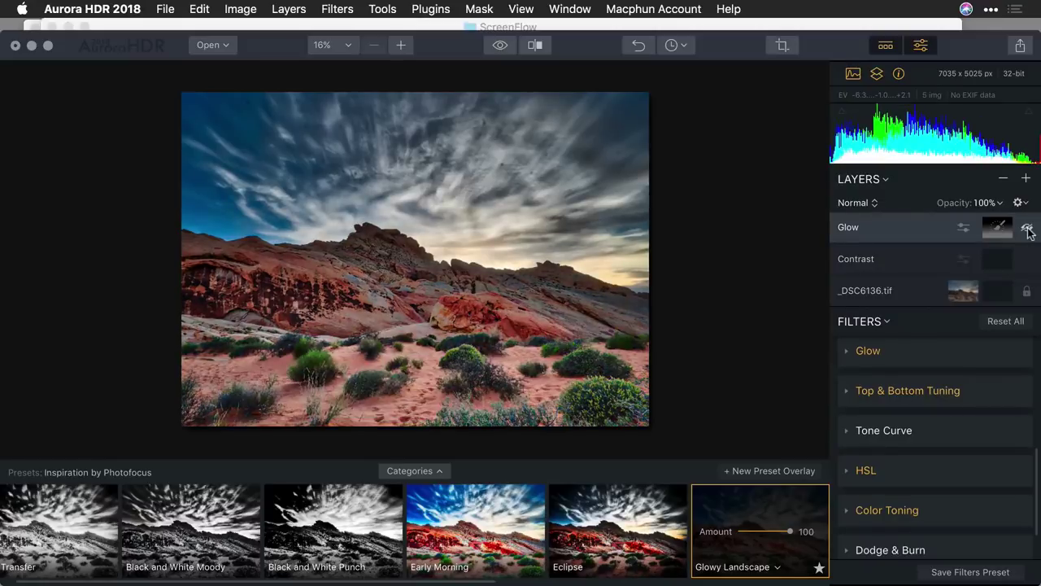
pyautogui.click(1027, 228)
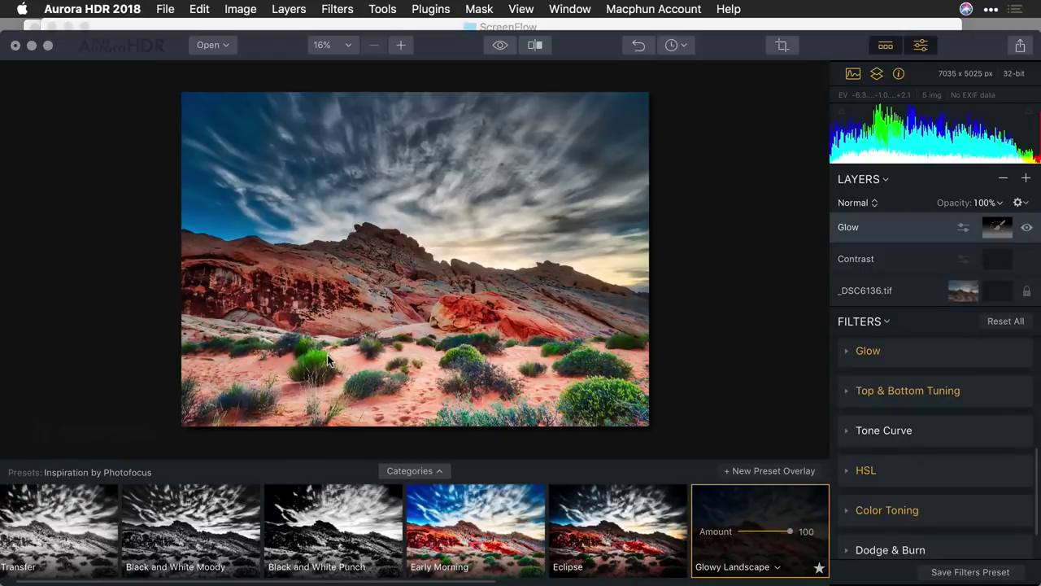
# Step: Save the document as Landscape on the Desktop, including the original resources and the history
pyautogui.click(165, 9)
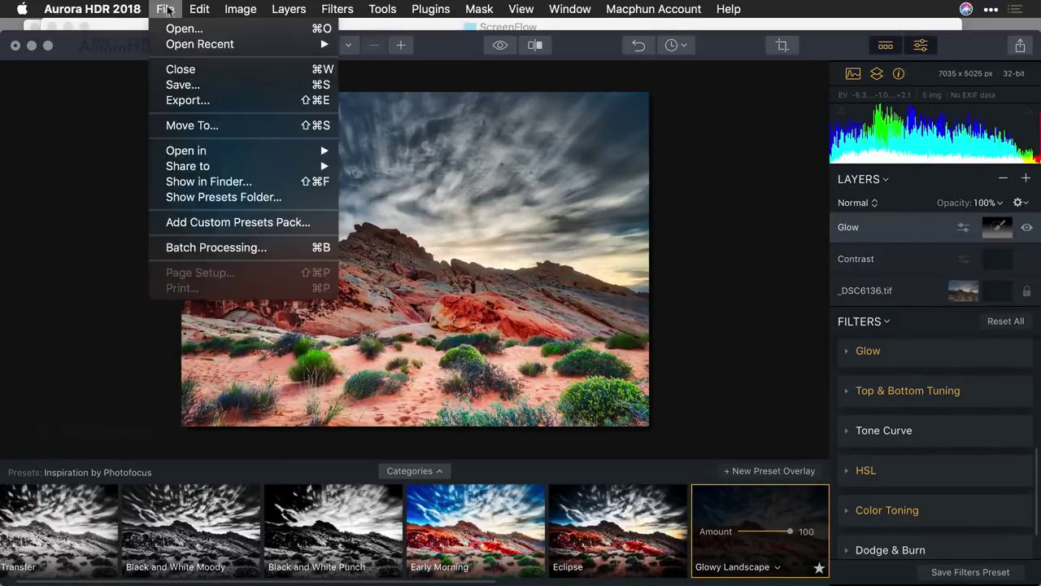
pyautogui.click(174, 86)
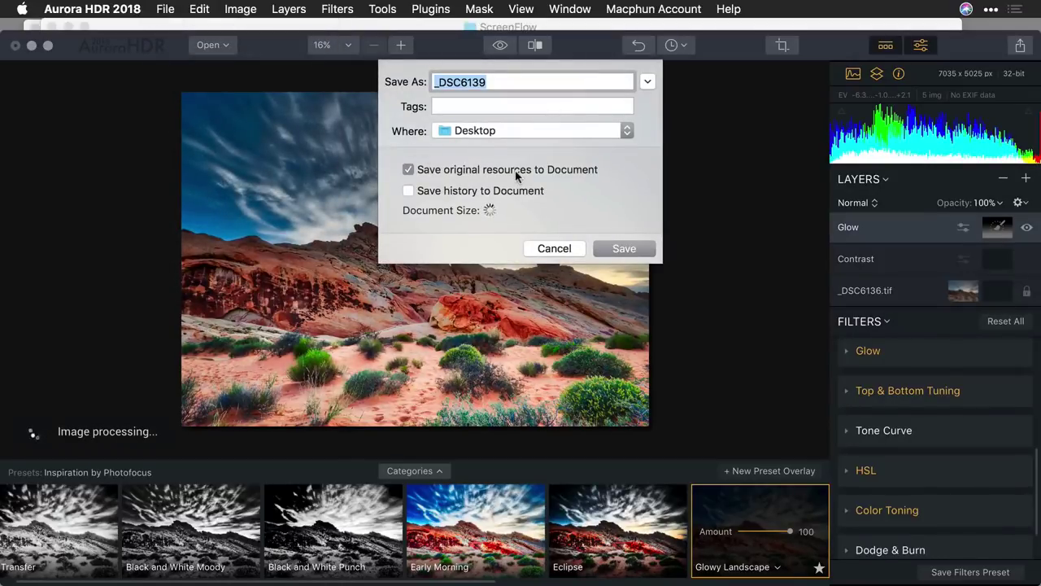
pyautogui.write('Landscape')
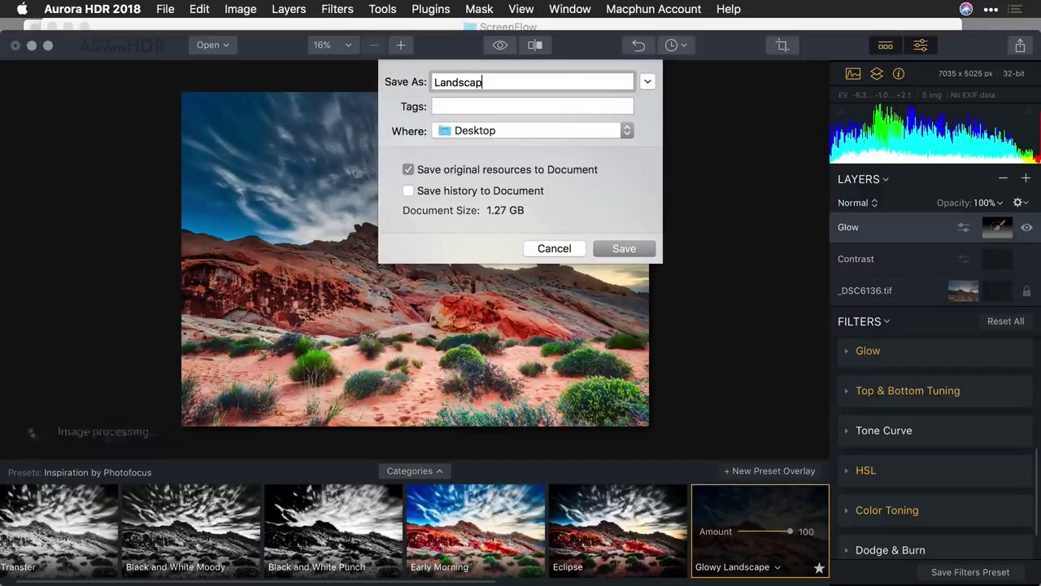
pyautogui.click(501, 190)
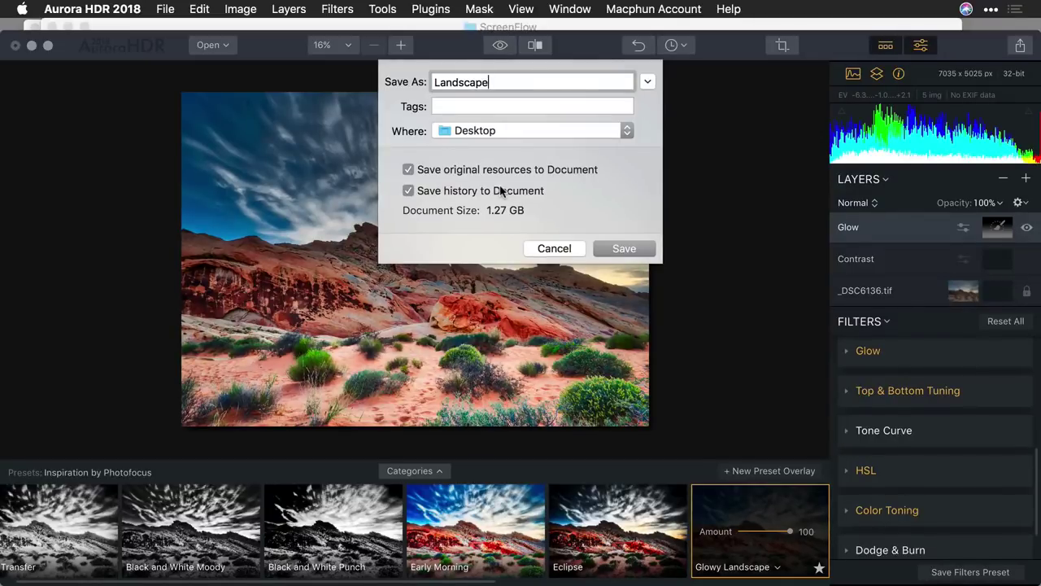
pyautogui.click(623, 249)
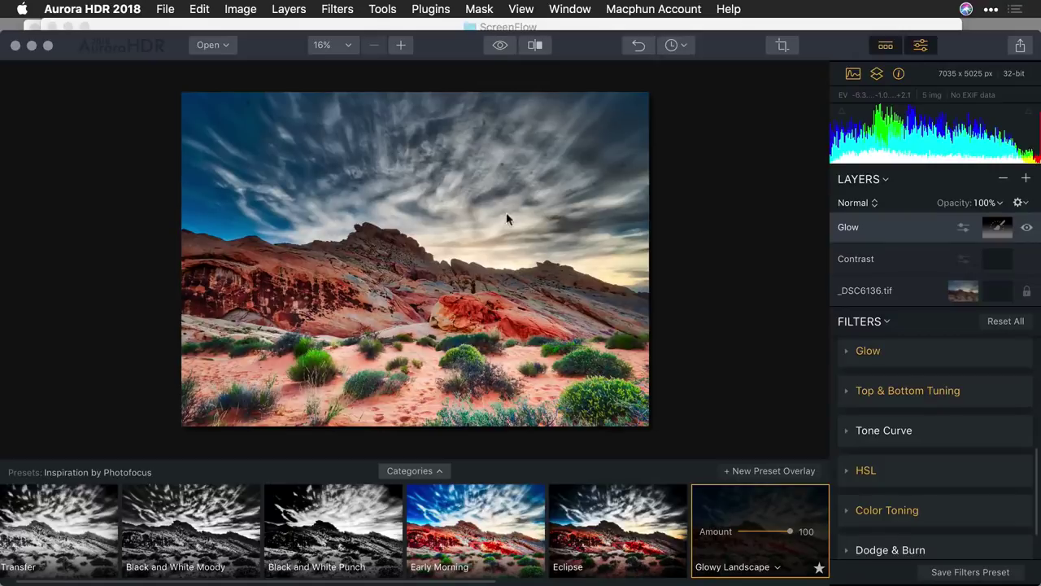
# Step: Make the window full screen and open the five bracketed shots _DSC4047.NEF through _DSC4051.NEF from the 04 Ghosts folder
pyautogui.click(49, 44)
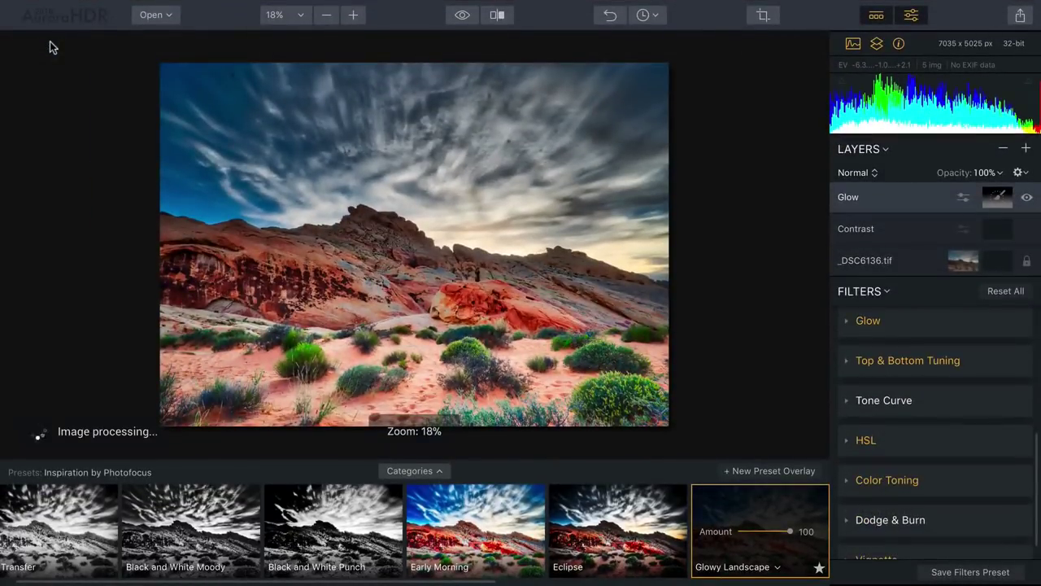
pyautogui.click(155, 16)
pyautogui.click(159, 34)
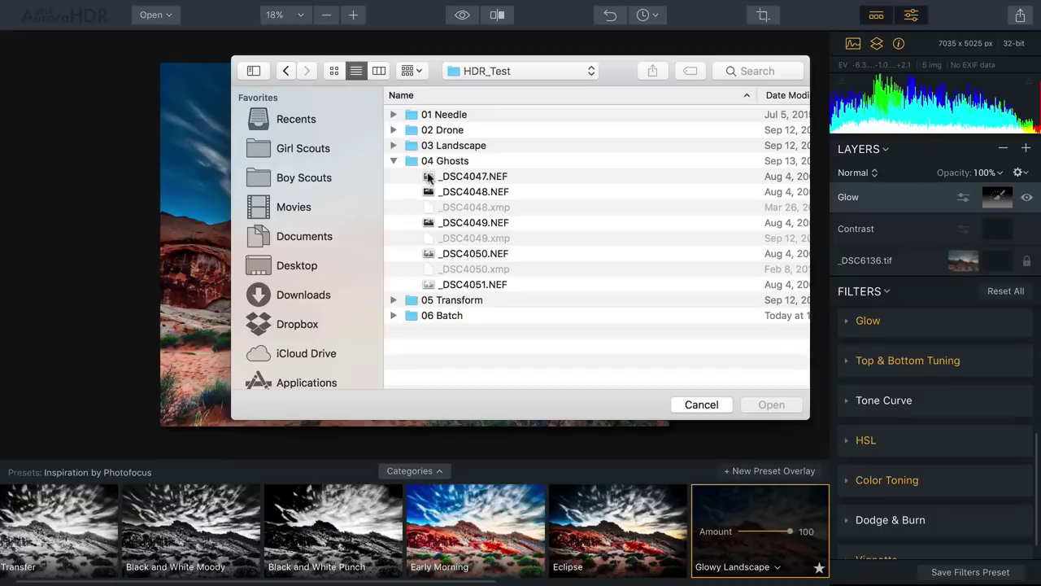
pyautogui.click(430, 178)
pyautogui.rightClick(450, 283)
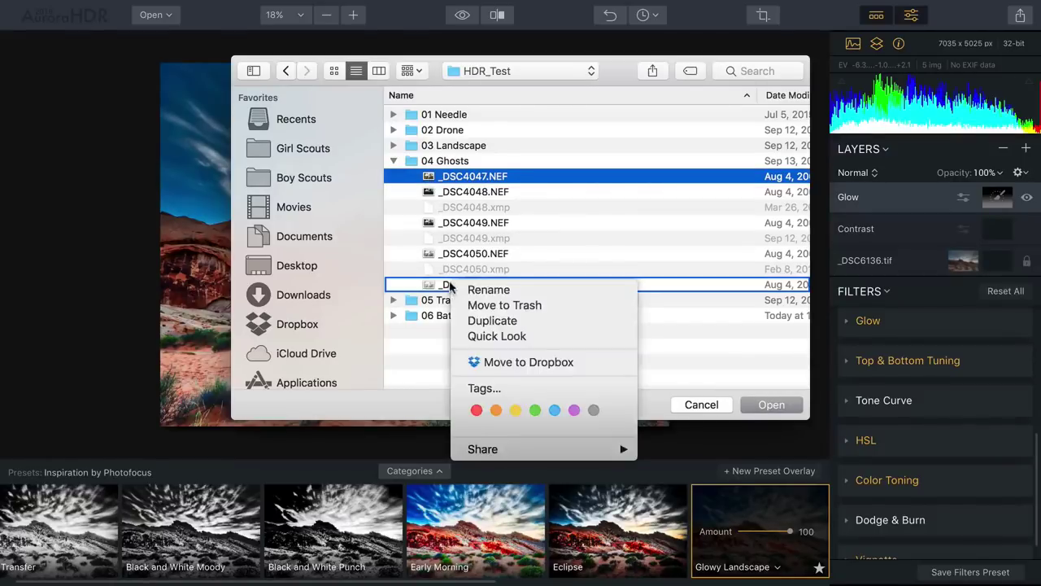
pyautogui.doubleClick(413, 161)
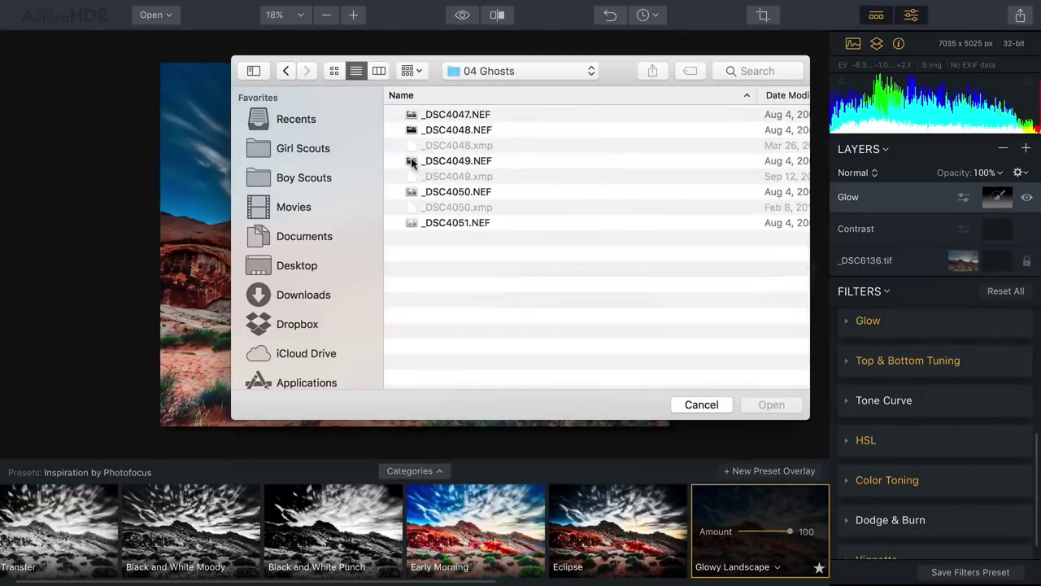
pyautogui.click(423, 225)
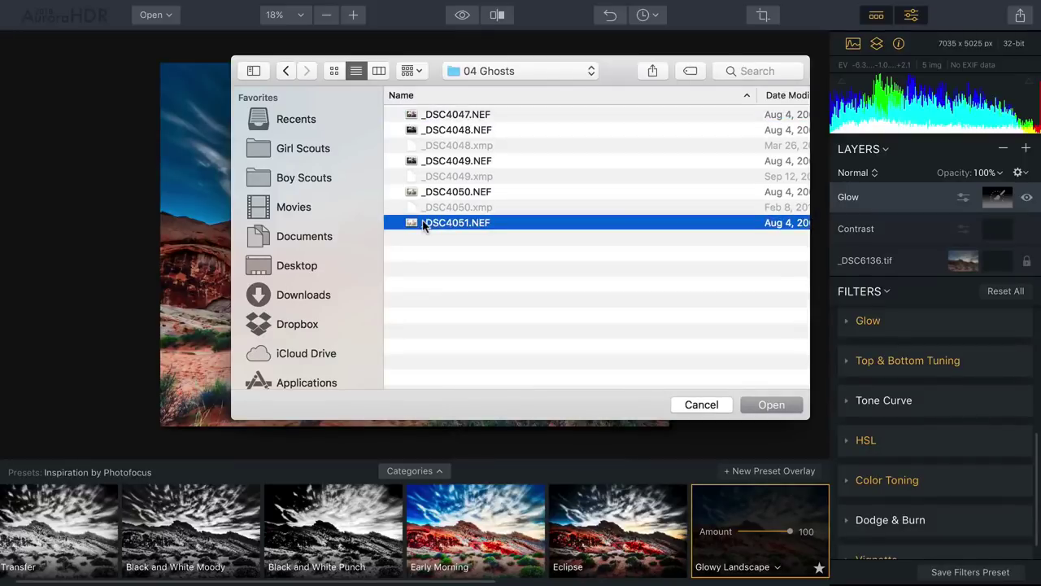
pyautogui.keyDown('shift'); pyautogui.click(439, 114); pyautogui.keyUp('shift')
pyautogui.click(758, 405)
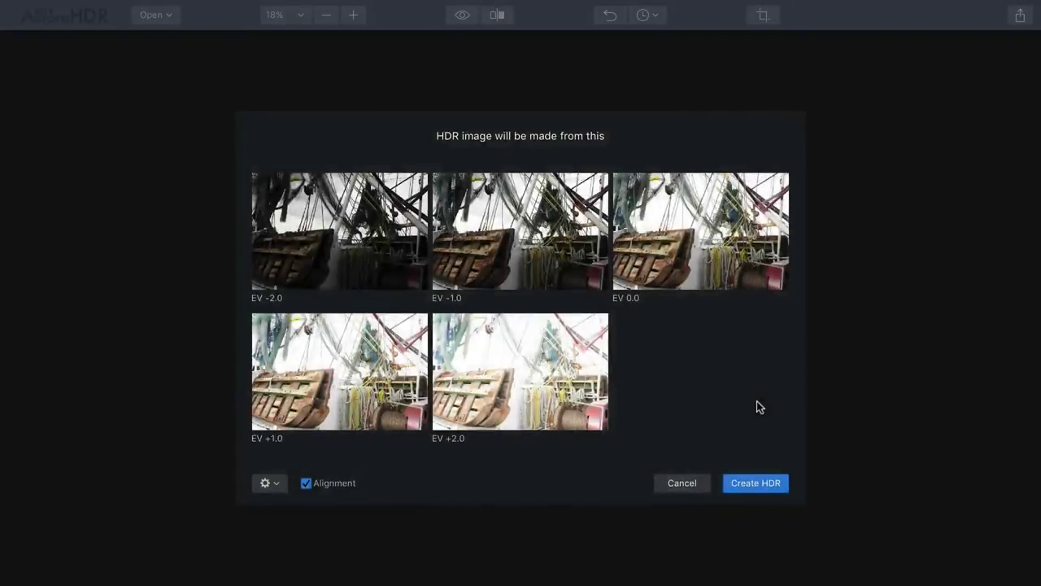
# Step: Review the additional merge options and create the HDR with Alignment on and Ghosts Reduction off
pyautogui.moveTo(362, 237)
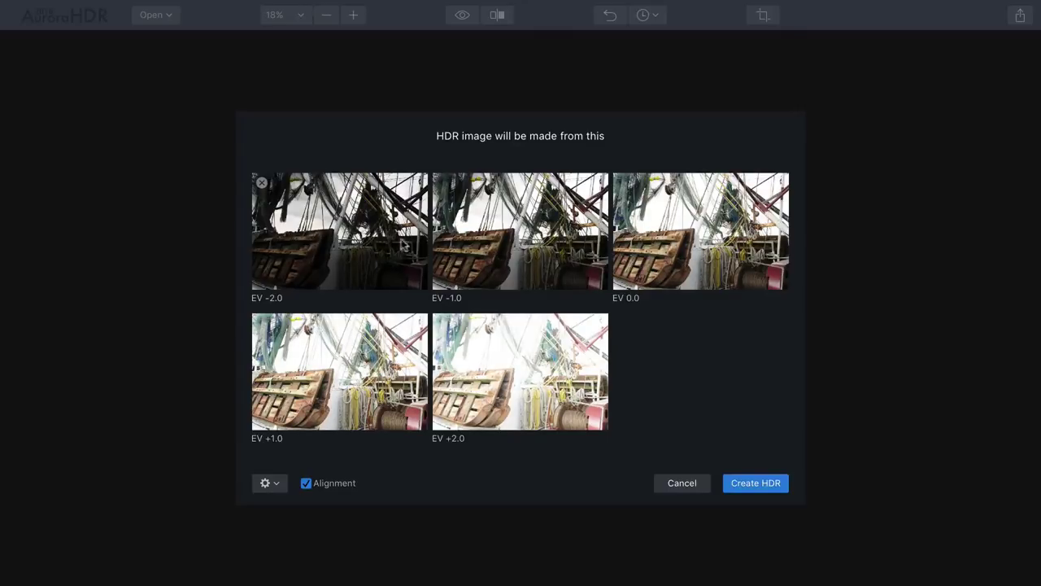
pyautogui.moveTo(475, 225)
pyautogui.click(266, 483)
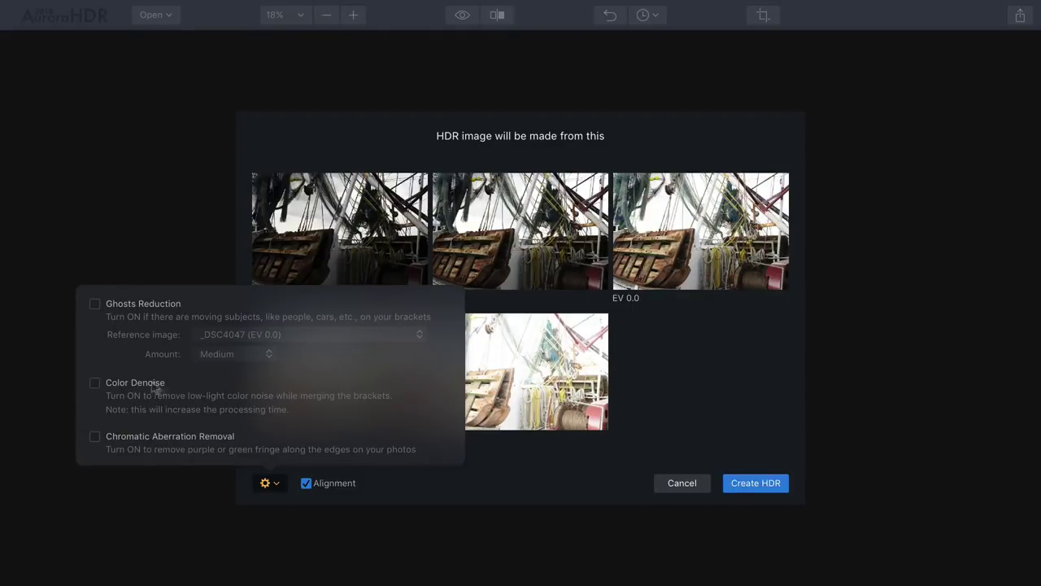
pyautogui.click(765, 491)
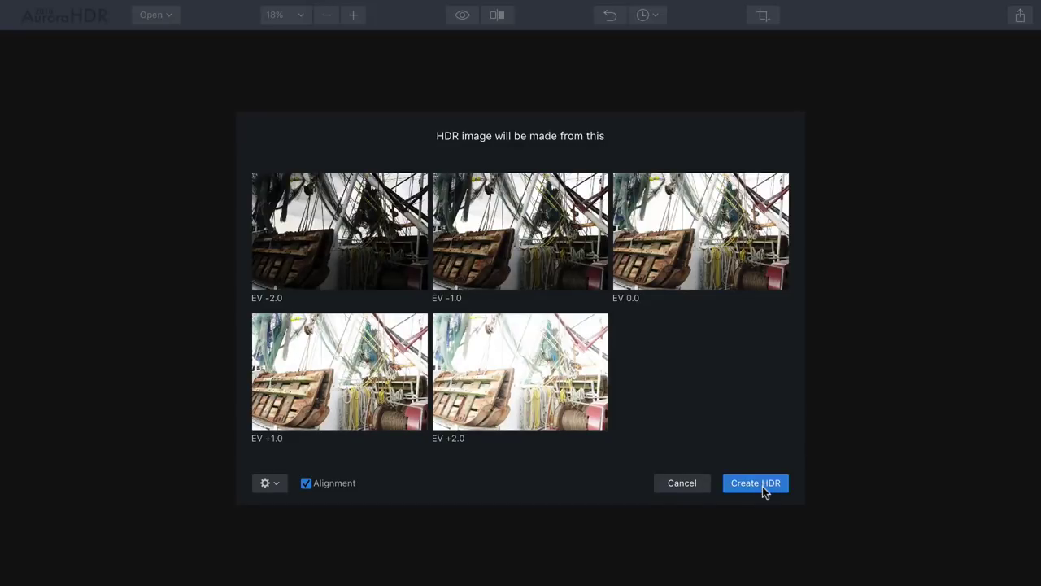
pyautogui.click(762, 486)
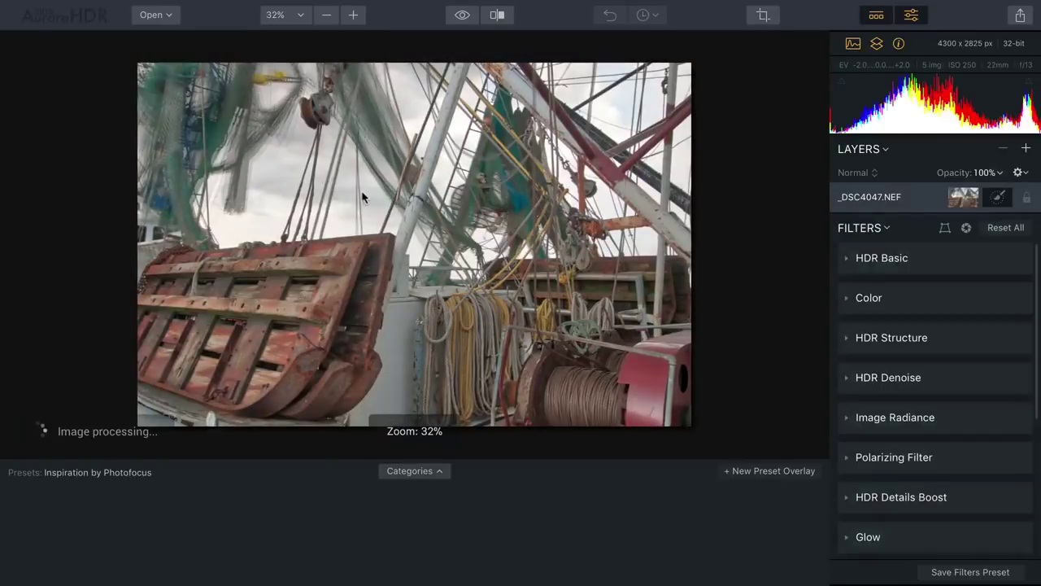
# Step: Examine the hanging nets and the pulley up close for ghosting in the merged image
pyautogui.scroll(5, 253, 118)
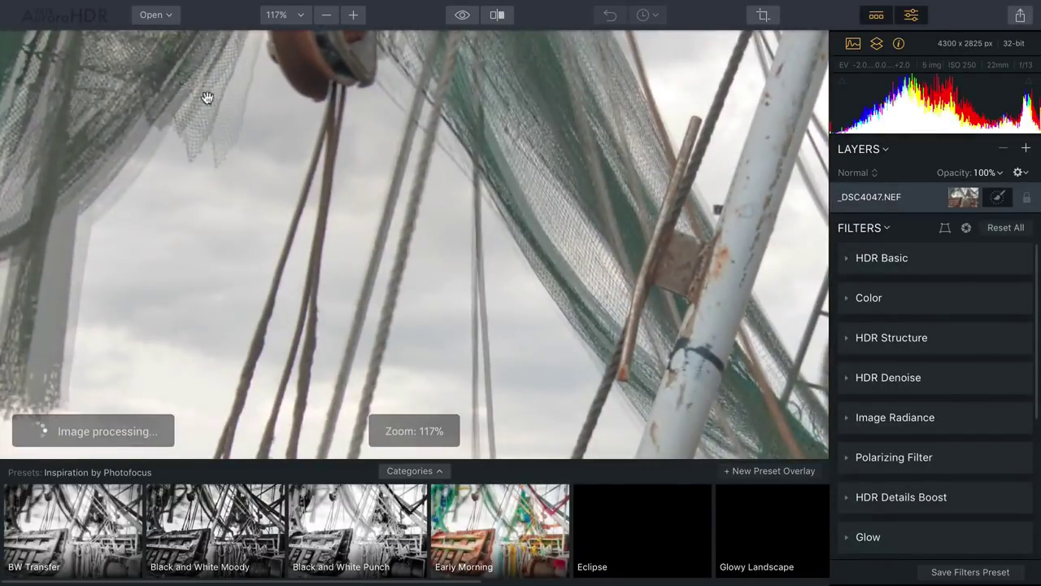
pyautogui.moveTo(204, 100); pyautogui.dragTo(421, 239)
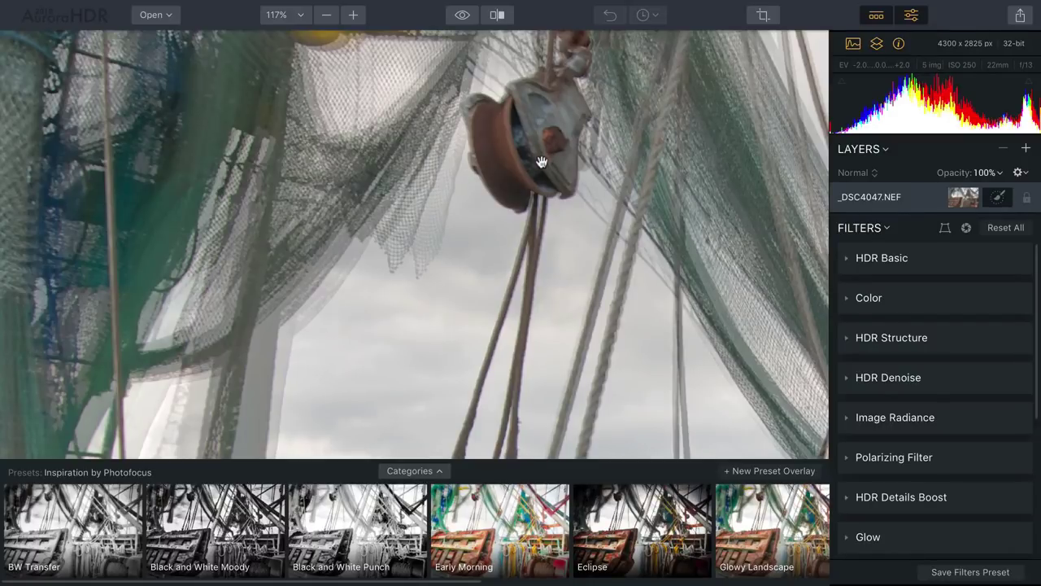
pyautogui.moveTo(535, 276)
pyautogui.mouseDown()
pyautogui.moveTo(541, 116)
pyautogui.moveTo(519, 268)
pyautogui.mouseUp()
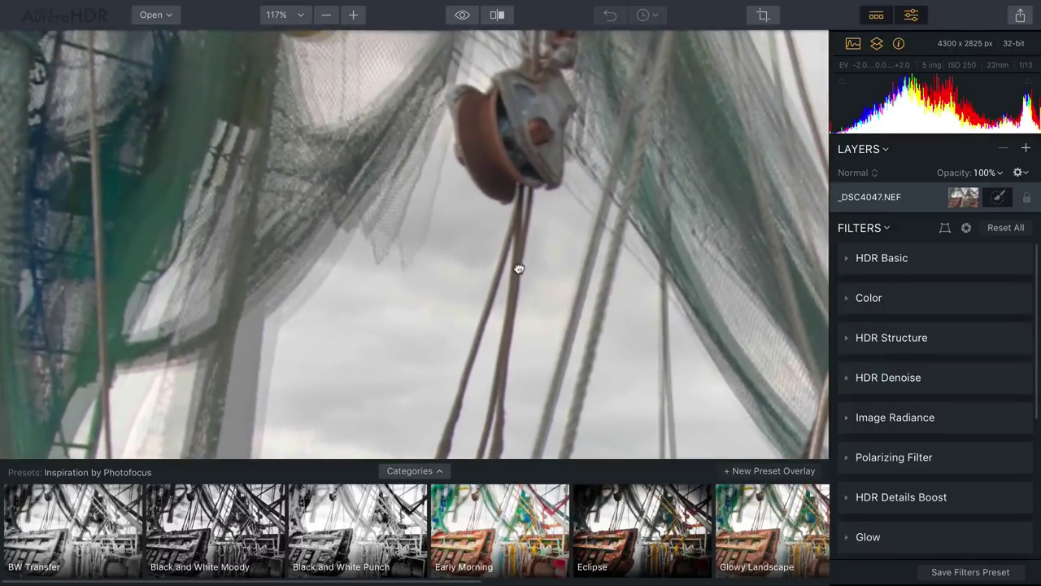
# Step: Reopen the five brackets _DSC4047.NEF through _DSC4051.NEF from the 04 Ghosts folder for a new merge
pyautogui.click(155, 14)
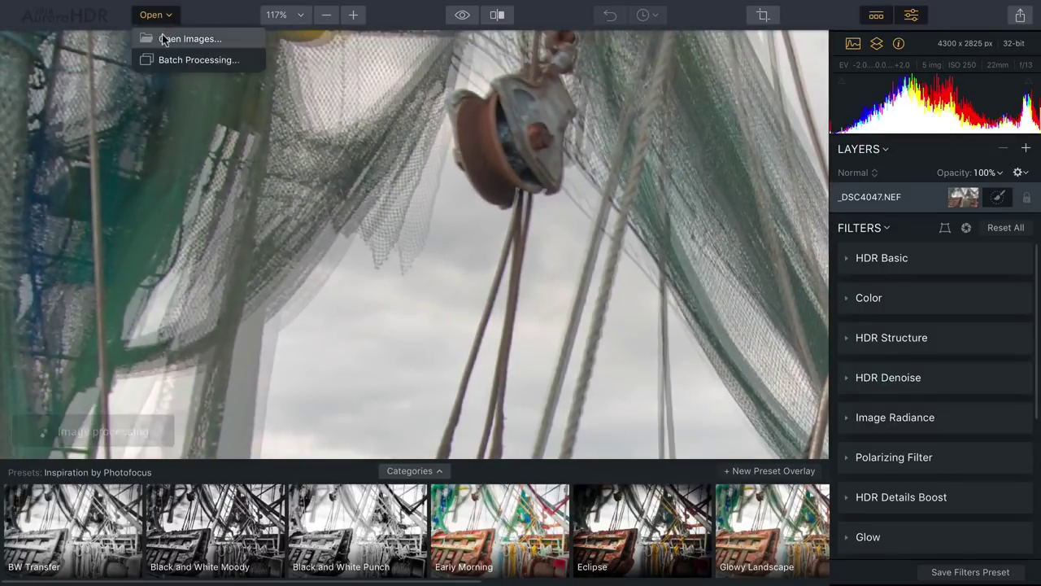
pyautogui.click(162, 38)
pyautogui.click(463, 223)
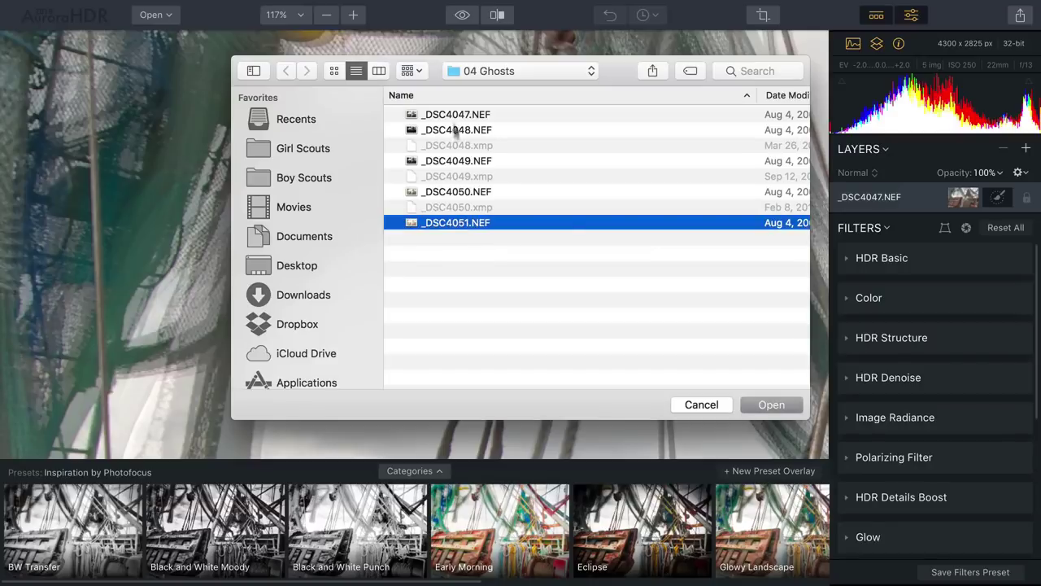
pyautogui.keyDown('shift'); pyautogui.click(453, 118); pyautogui.keyUp('shift')
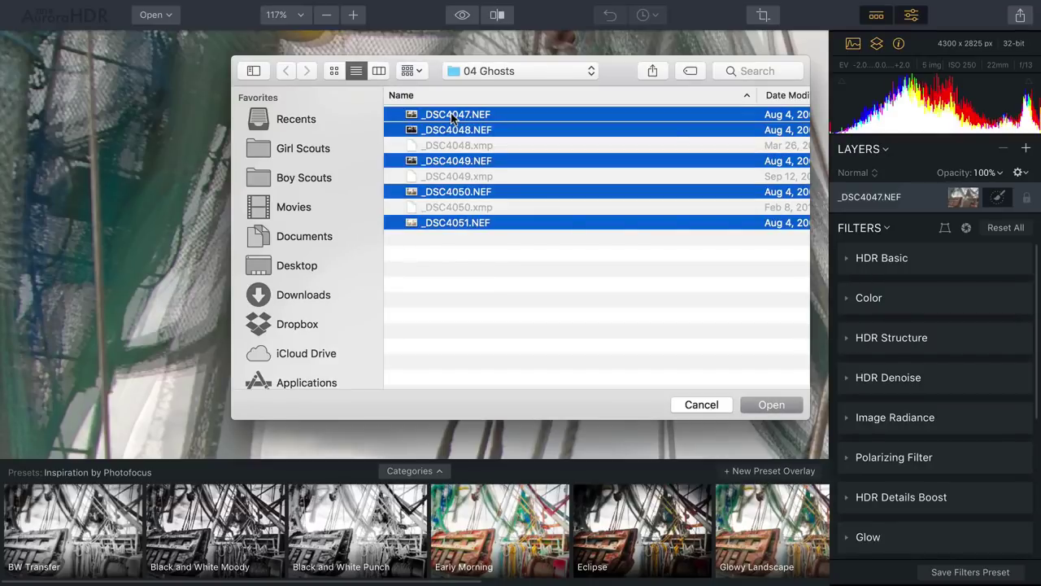
pyautogui.click(771, 404)
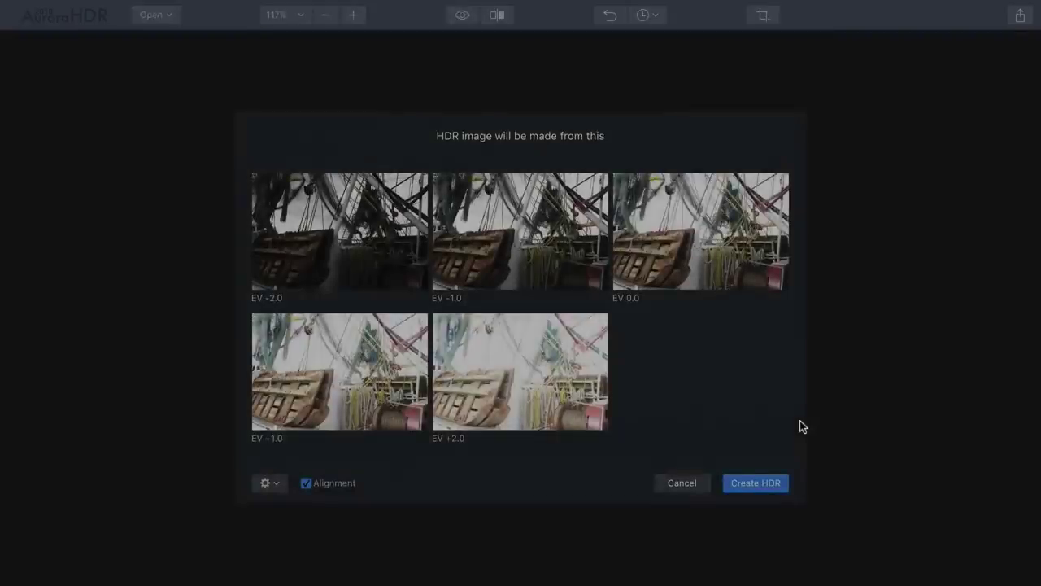
# Step: Turn on Ghosts Reduction, choose its reference image and amount, and create the HDR with Alignment on
pyautogui.click(267, 482)
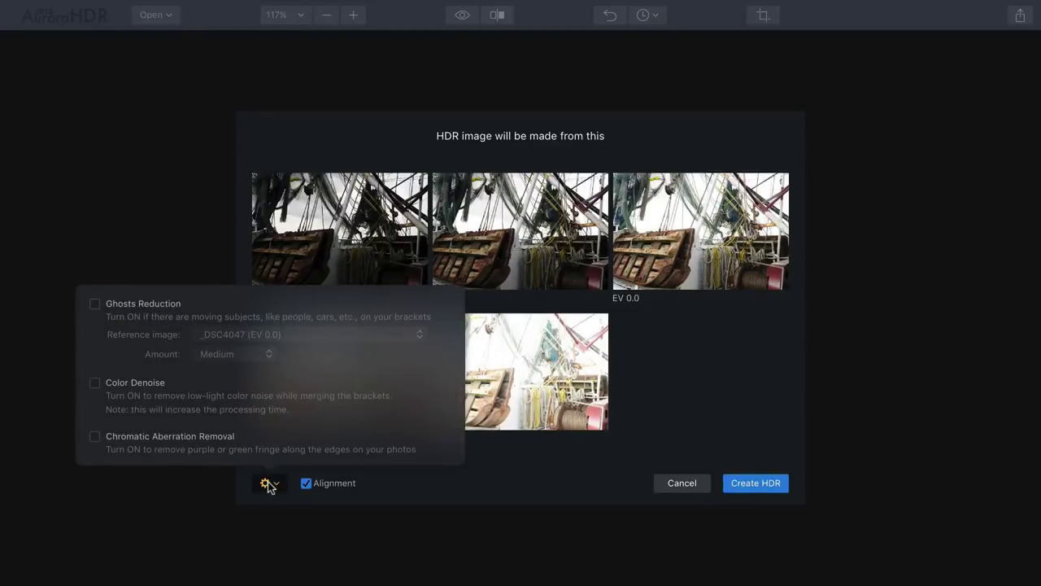
pyautogui.click(150, 305)
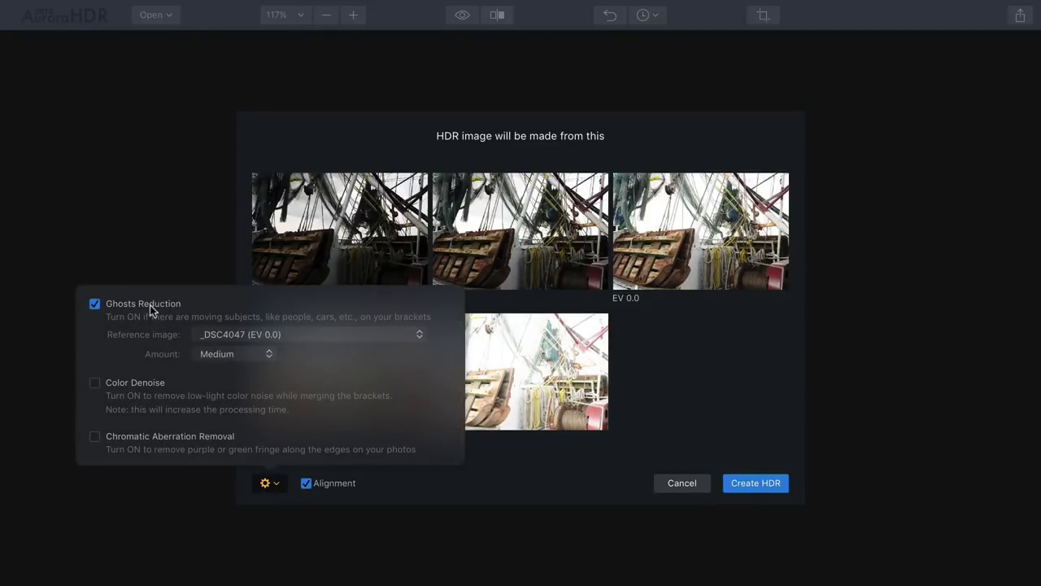
pyautogui.click(253, 337)
pyautogui.click(262, 322)
pyautogui.click(260, 351)
pyautogui.click(246, 362)
pyautogui.click(761, 482)
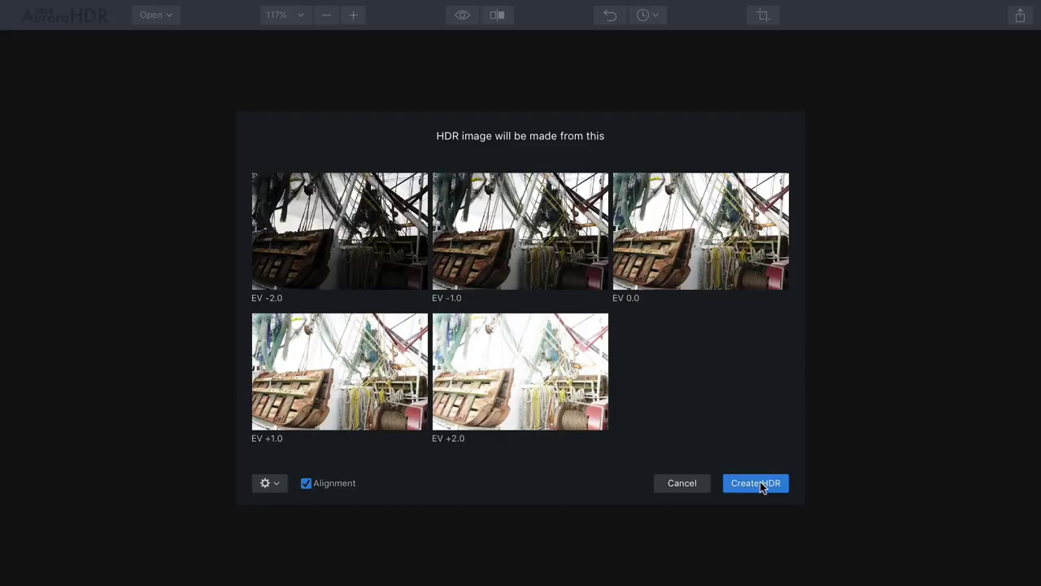
pyautogui.click(762, 485)
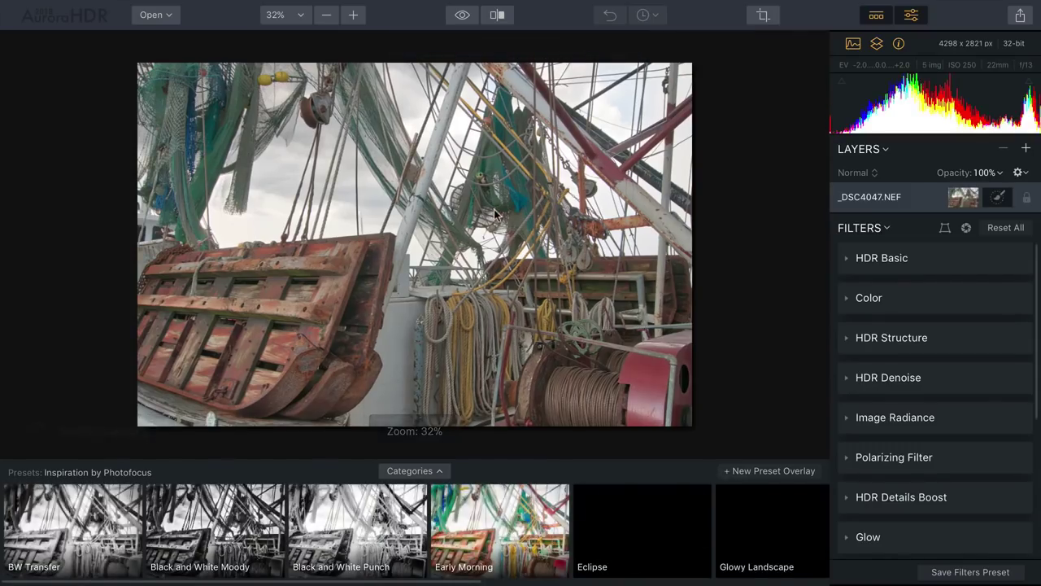
# Step: Inspect the nets and ropes up close in the image merged with Ghosts Reduction
pyautogui.scroll(5, 303, 106)
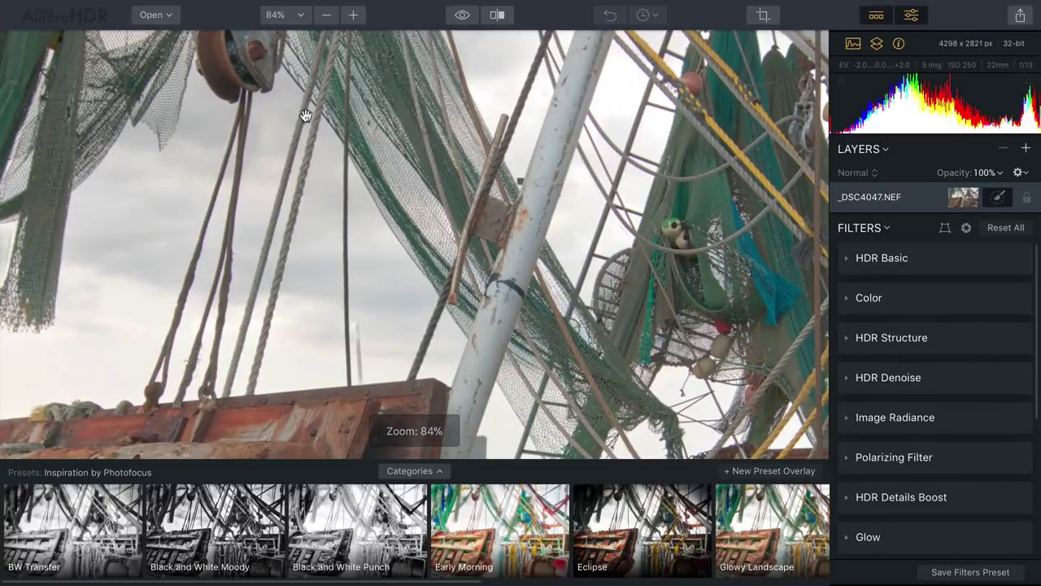
pyautogui.scroll(-5, 448, 193)
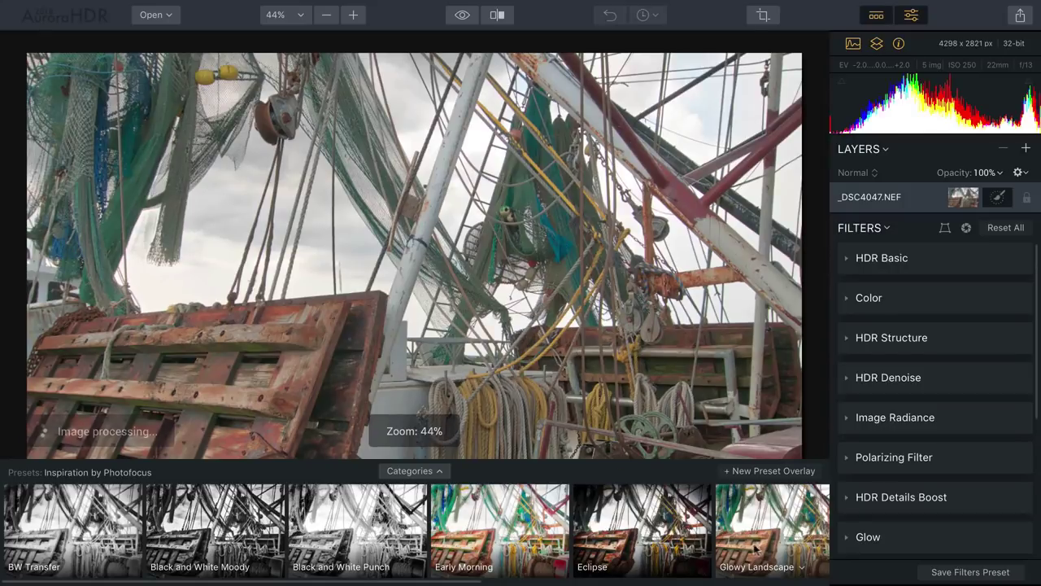
# Step: Try the Early Morning and Black and White Punch presets, and apply Black and White Moody at an amount of 100
pyautogui.click(515, 545)
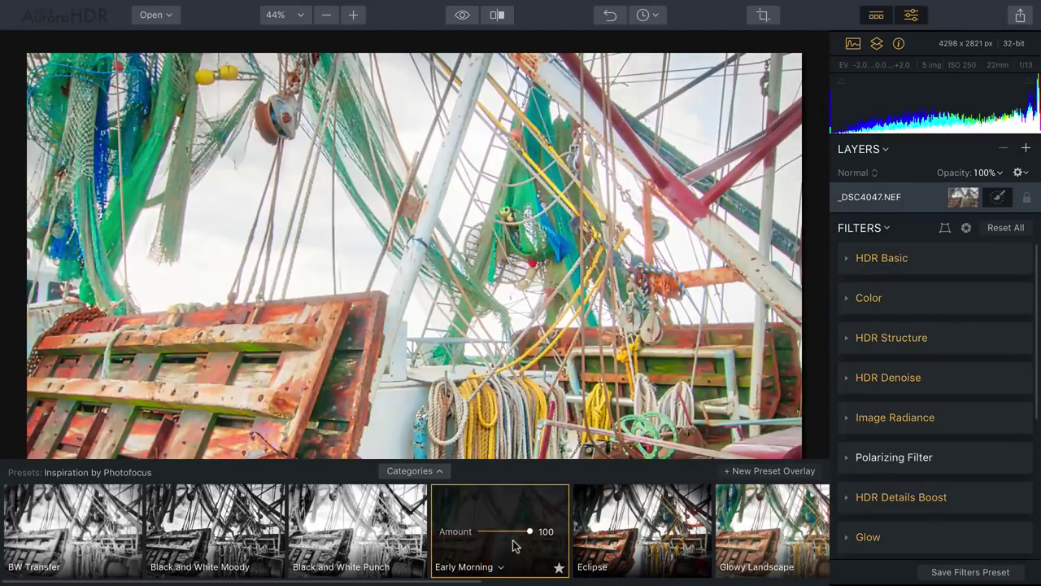
pyautogui.click(391, 531)
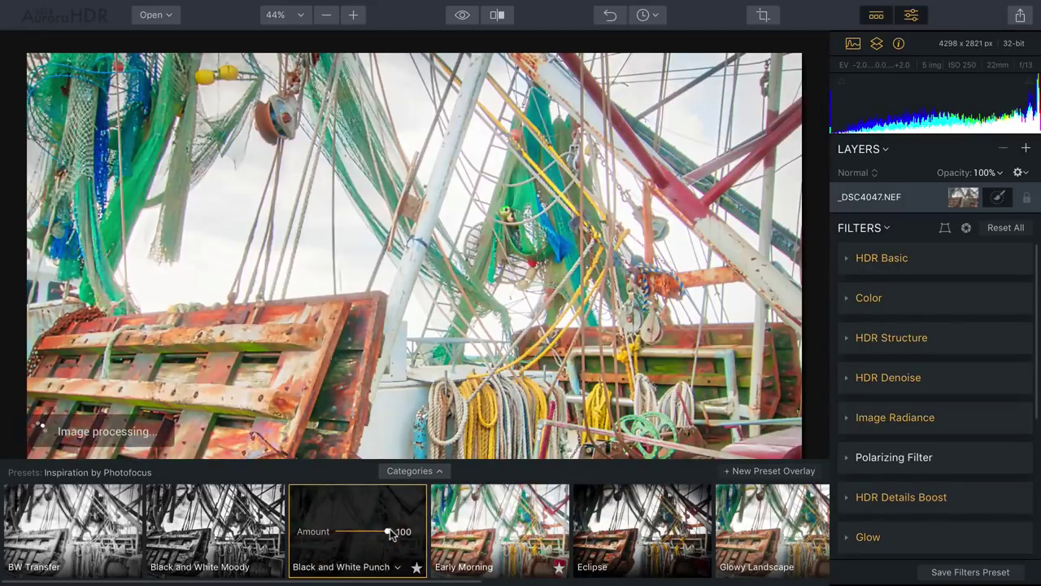
pyautogui.click(249, 531)
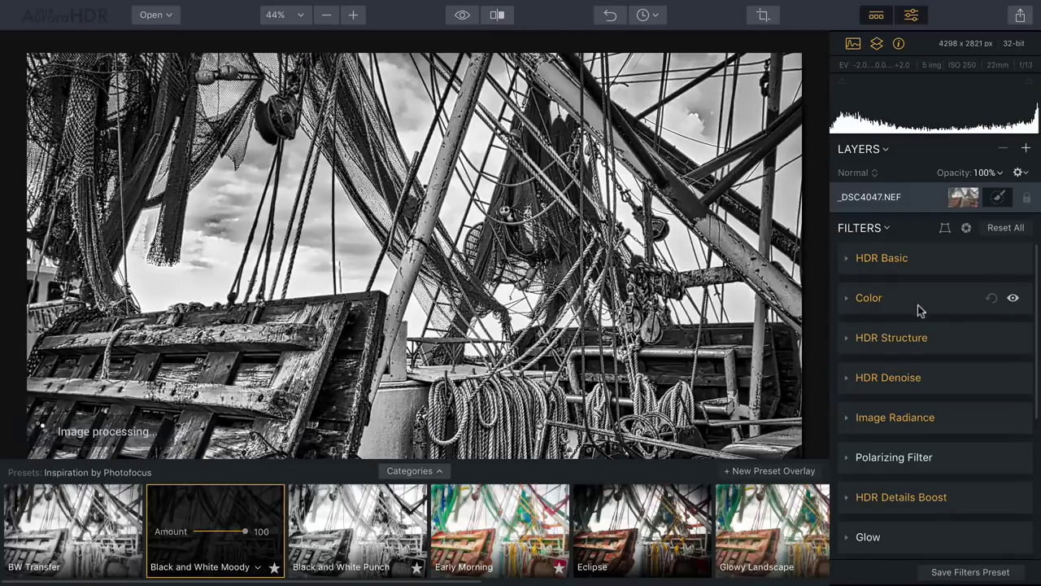
# Step: Bring back muted color in the Color filter with Saturation at -53 and Vibrance at -33
pyautogui.click(917, 308)
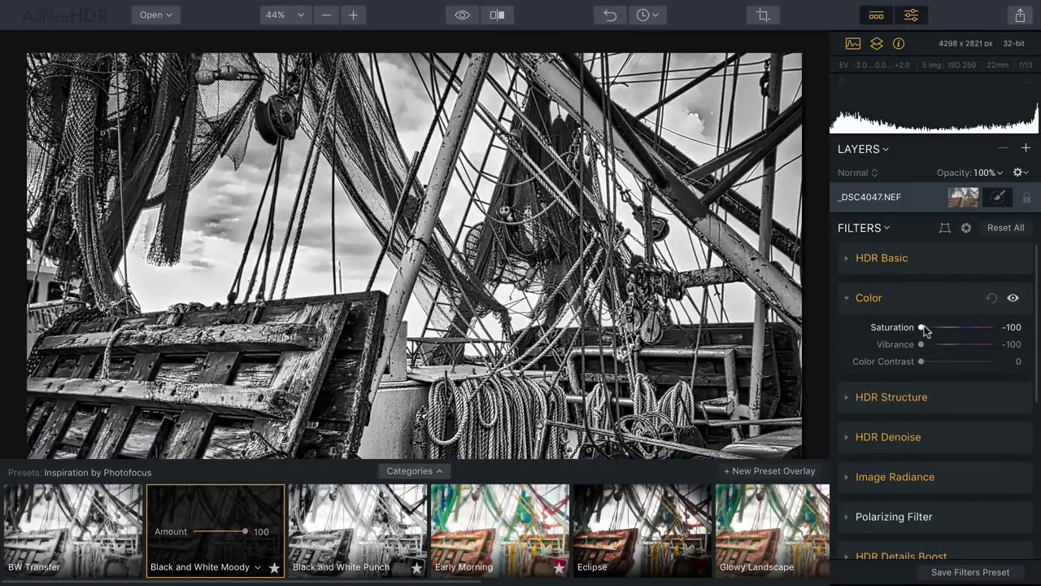
pyautogui.moveTo(925, 325); pyautogui.dragTo(935, 326)
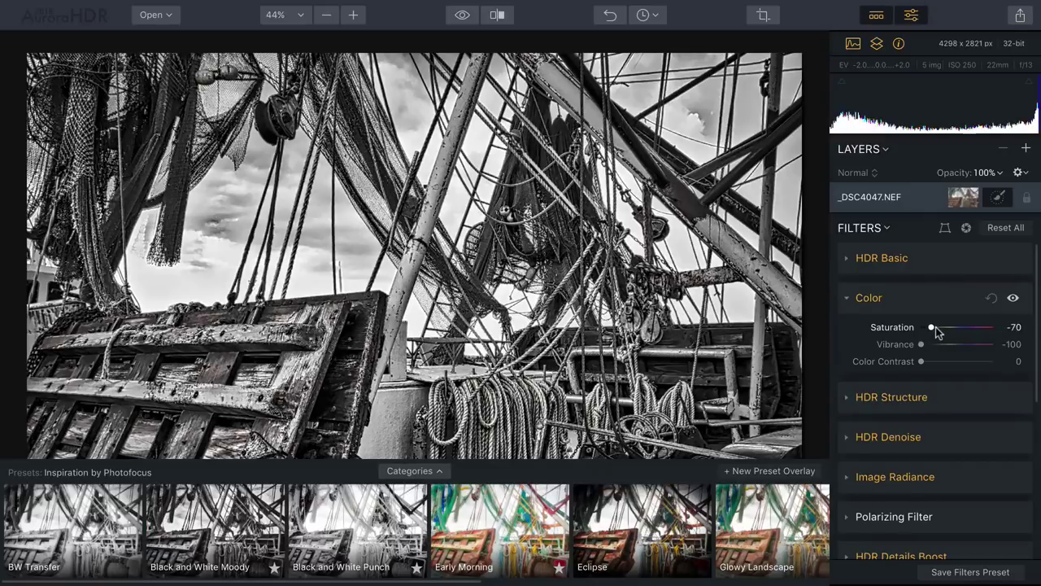
pyautogui.click(936, 344)
pyautogui.moveTo(935, 344); pyautogui.dragTo(944, 345)
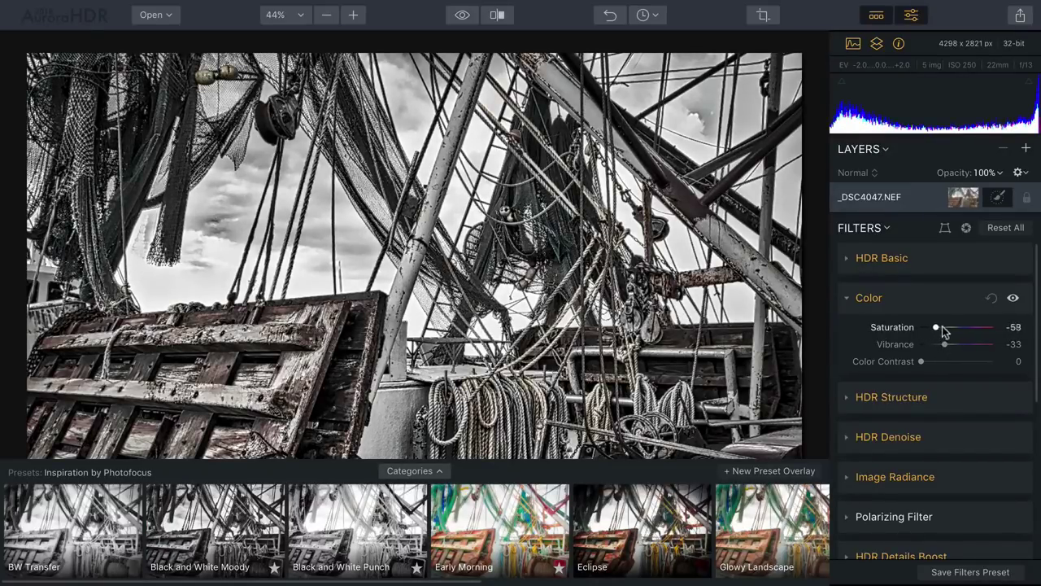
# Step: In the HSL filter, set Luminance to -48 for Red, -52 for Orange, 60 for Yellow and -75 for Green
pyautogui.scroll(-5, 942, 329)
pyautogui.click(922, 432)
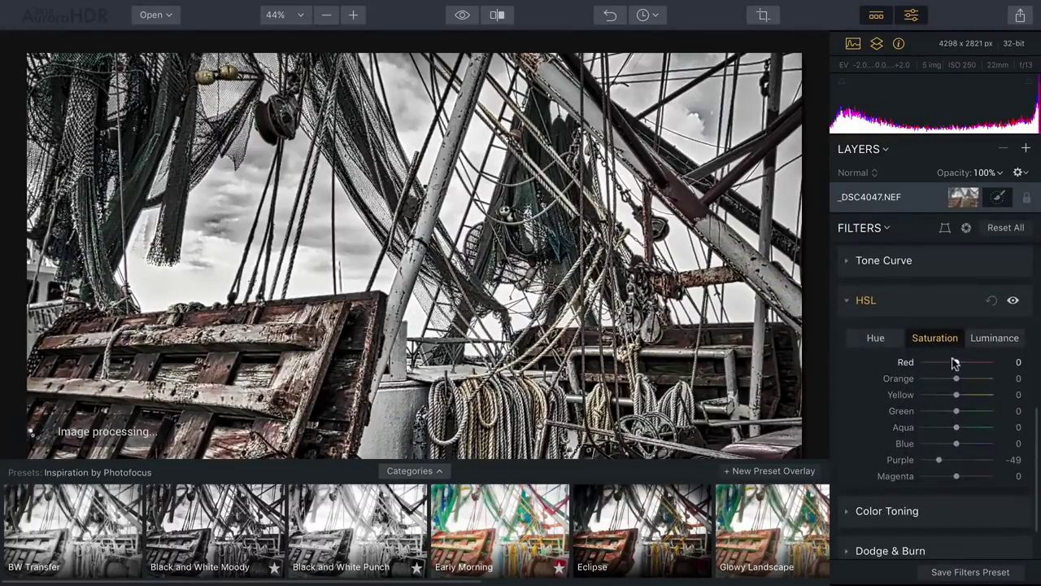
pyautogui.moveTo(957, 364); pyautogui.dragTo(931, 414)
pyautogui.click(984, 345)
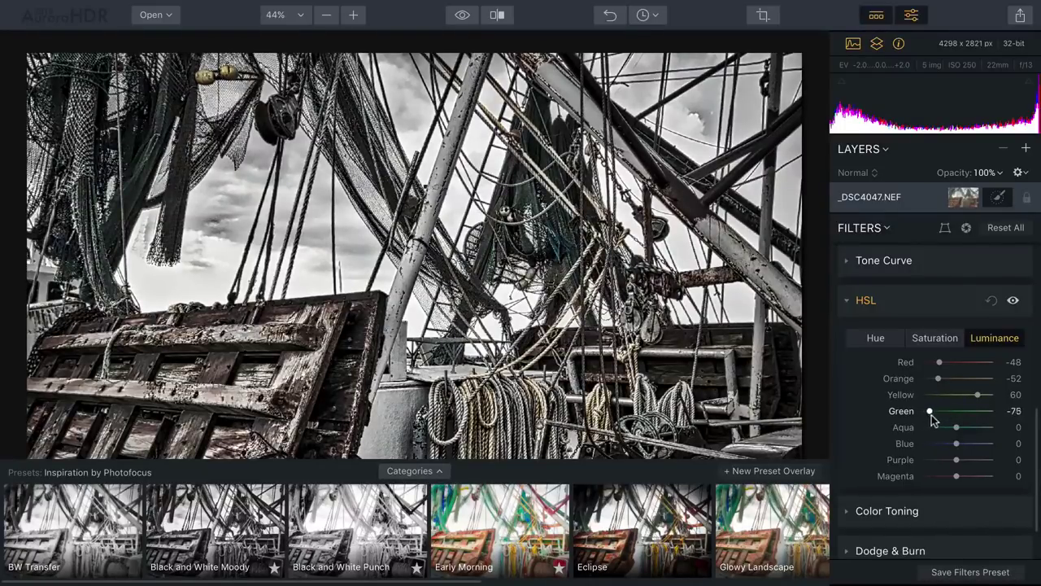
# Step: Set HSL Saturation to Red -87, Orange -62, Green -72, Aqua -86, Blue -69 and Purple 1
pyautogui.click(934, 338)
pyautogui.moveTo(956, 413); pyautogui.dragTo(956, 462)
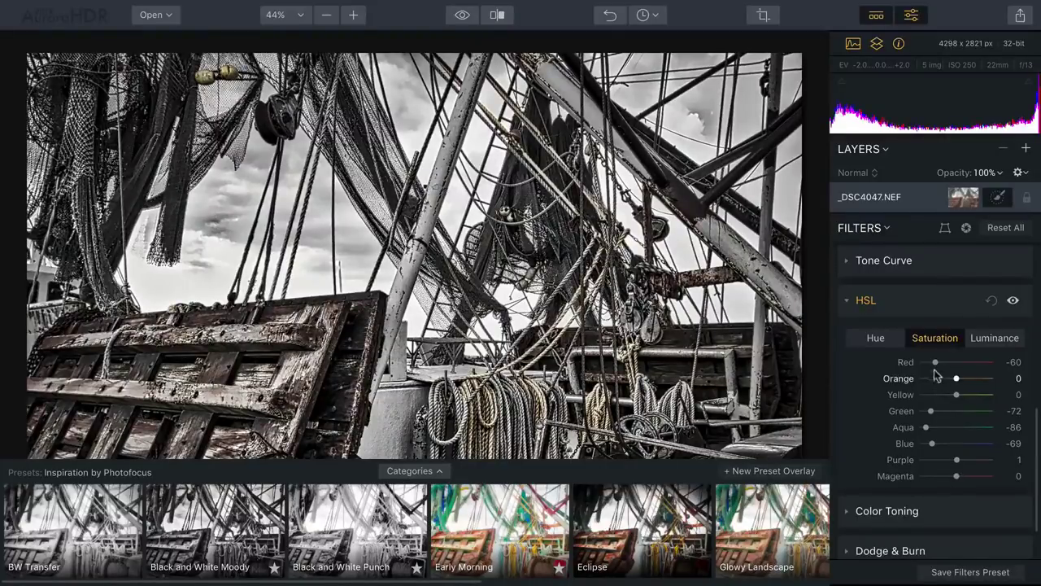
pyautogui.moveTo(934, 362)
pyautogui.mouseDown()
pyautogui.moveTo(923, 362)
pyautogui.moveTo(934, 380)
pyautogui.mouseUp()
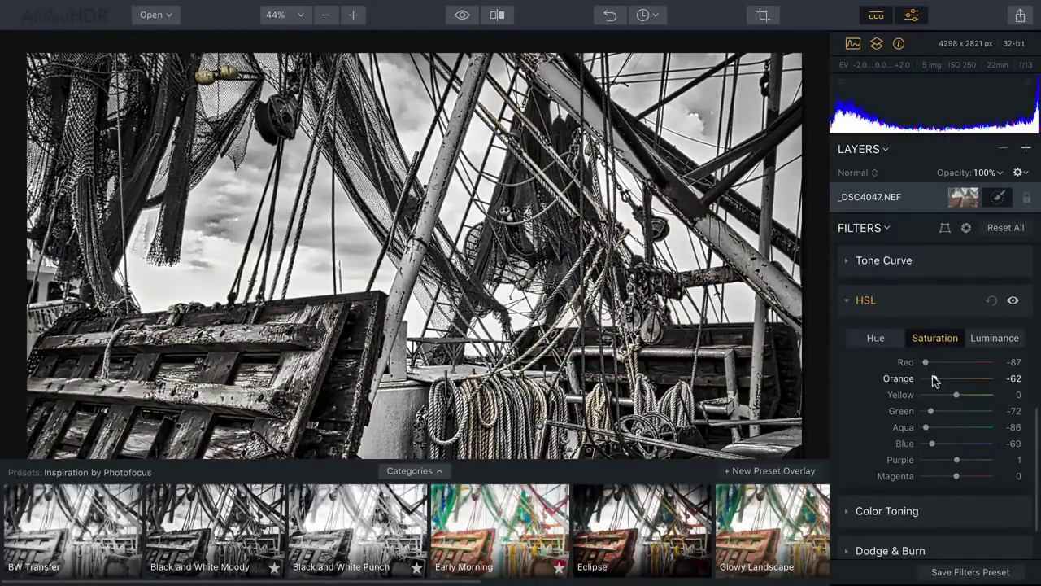
# Step: Return the image to monochrome in the Color filter with Saturation -100 and Vibrance -96, and set Color Contrast to 19
pyautogui.scroll(10, 933, 374)
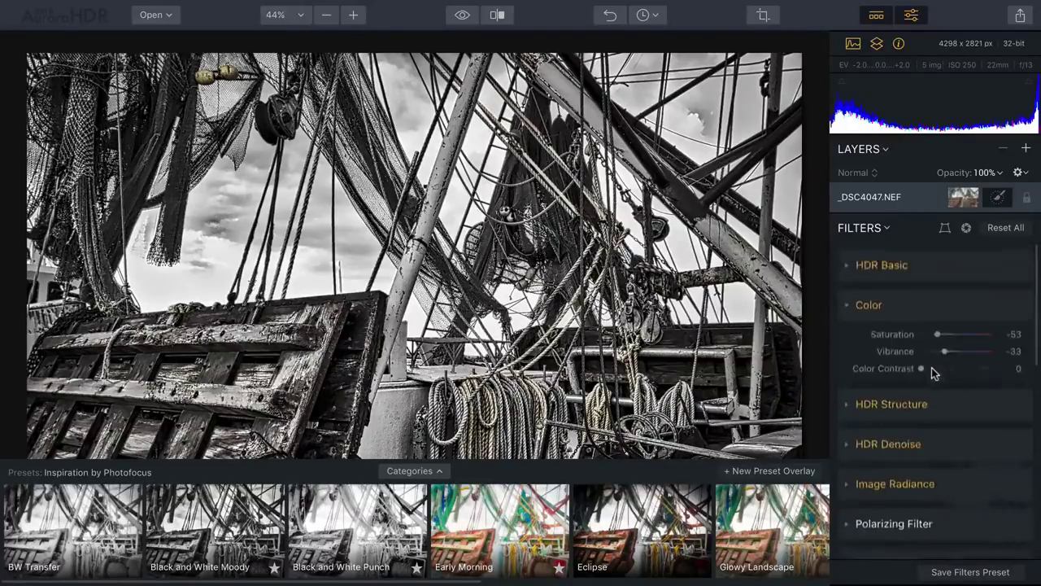
pyautogui.moveTo(936, 346); pyautogui.dragTo(925, 345)
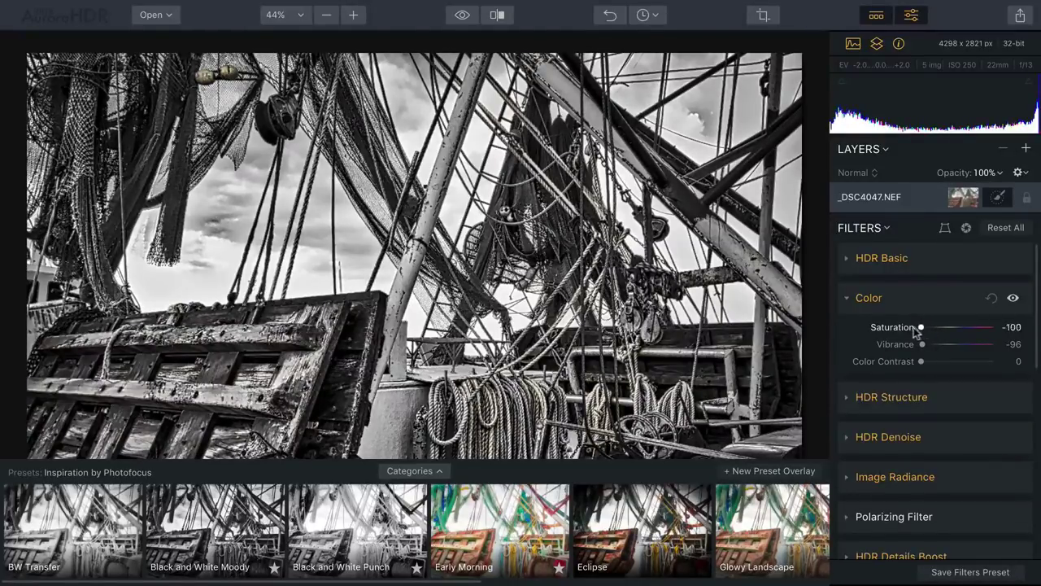
pyautogui.moveTo(925, 358); pyautogui.dragTo(939, 359)
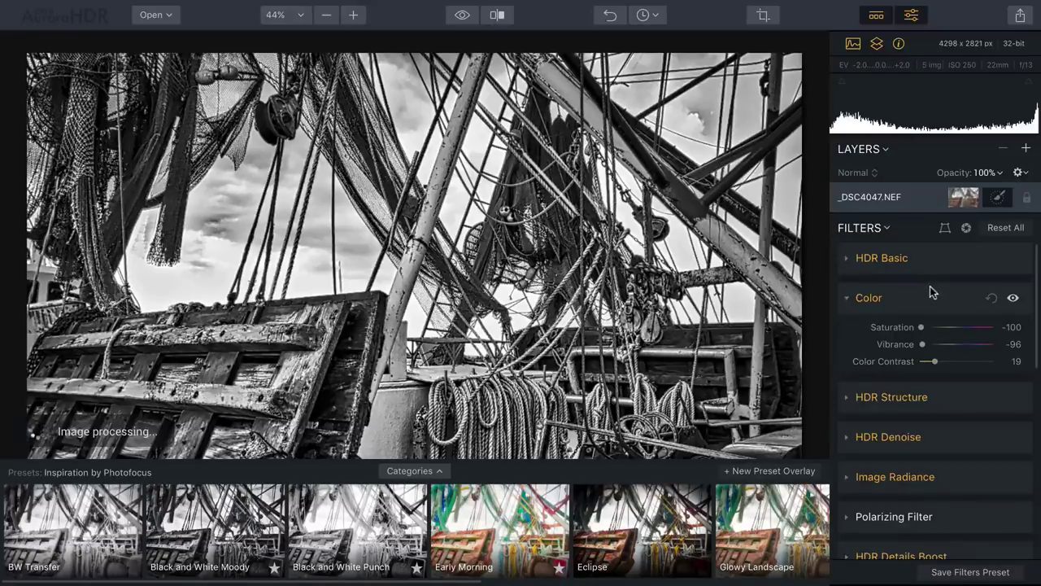
# Step: Look over the Color Toning settings and shape the Tone Curve into a gentle S with a lowered shadow point and raised highlight point
pyautogui.scroll(-10, 930, 289)
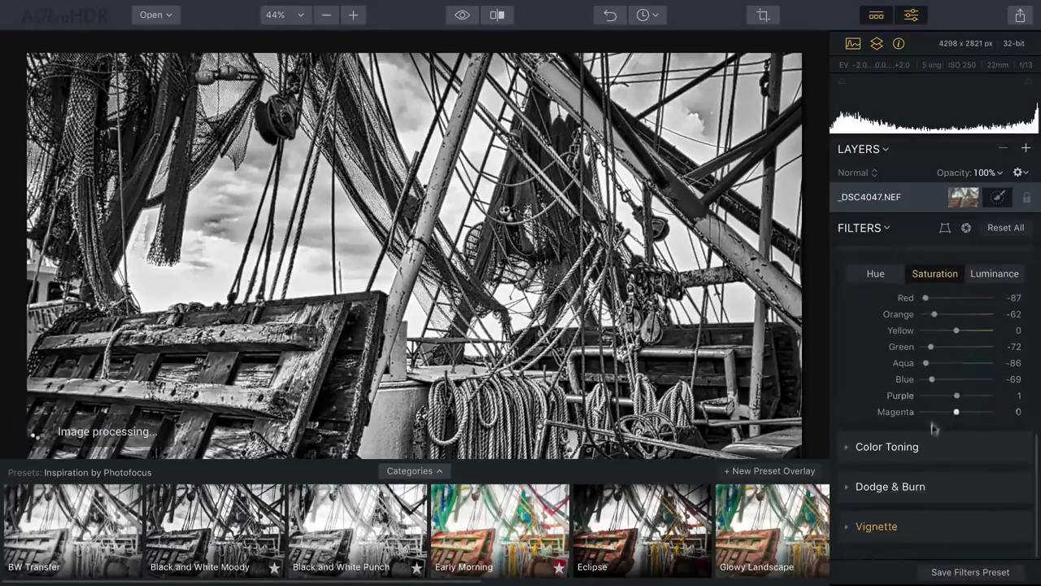
pyautogui.click(917, 454)
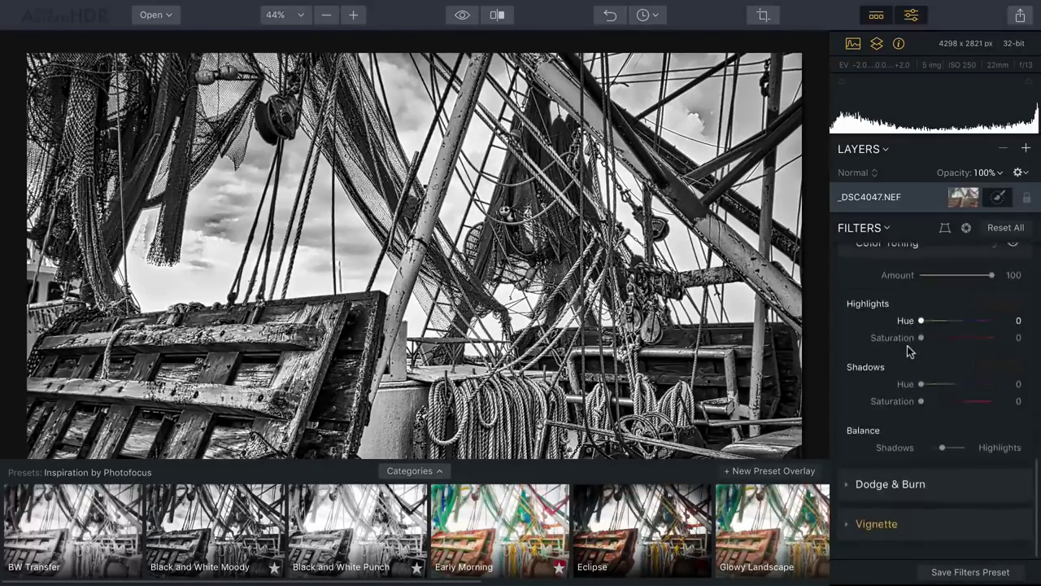
pyautogui.scroll(10, 907, 345)
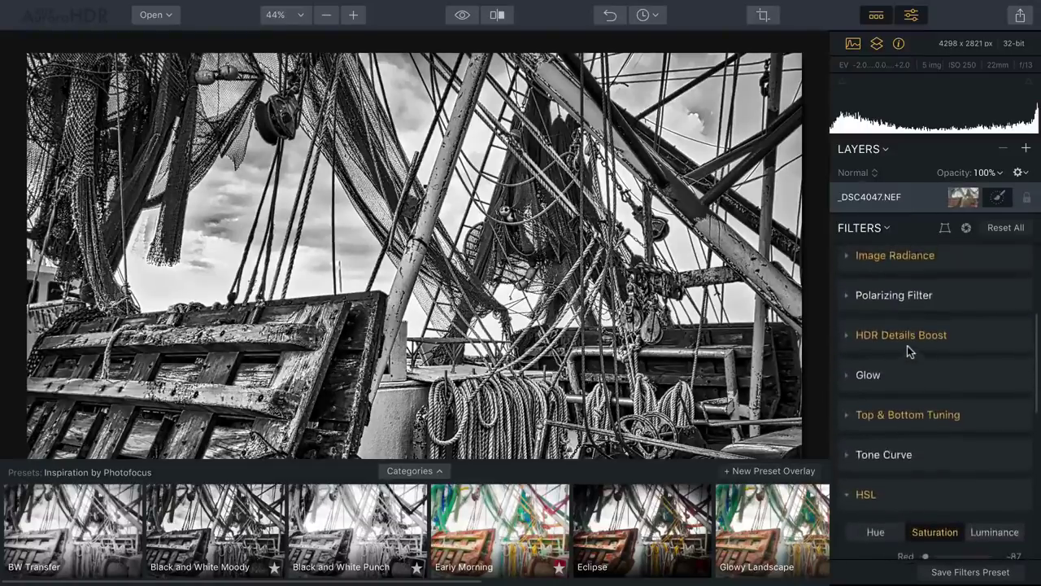
pyautogui.click(925, 455)
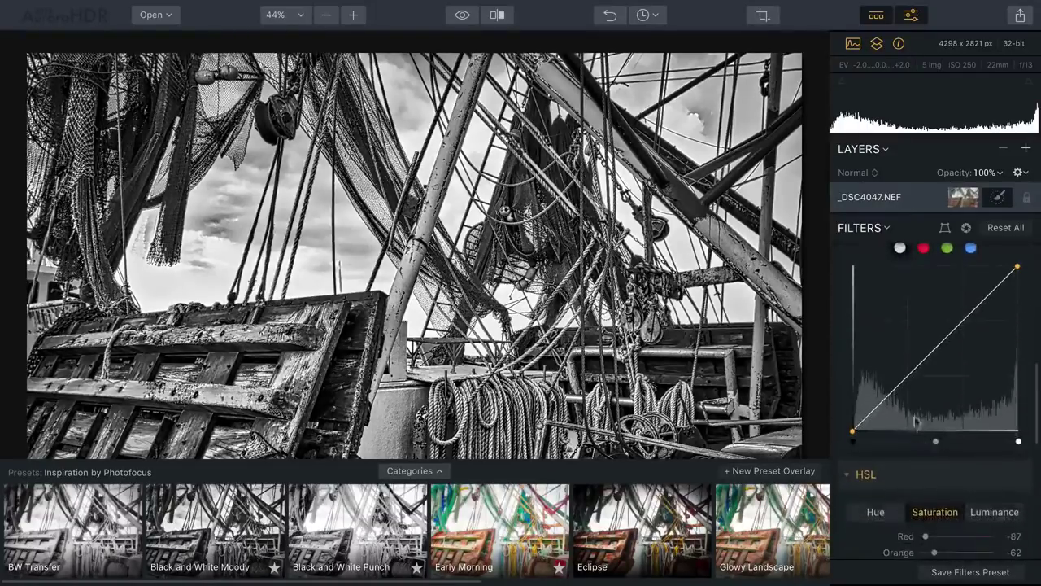
pyautogui.click(906, 383)
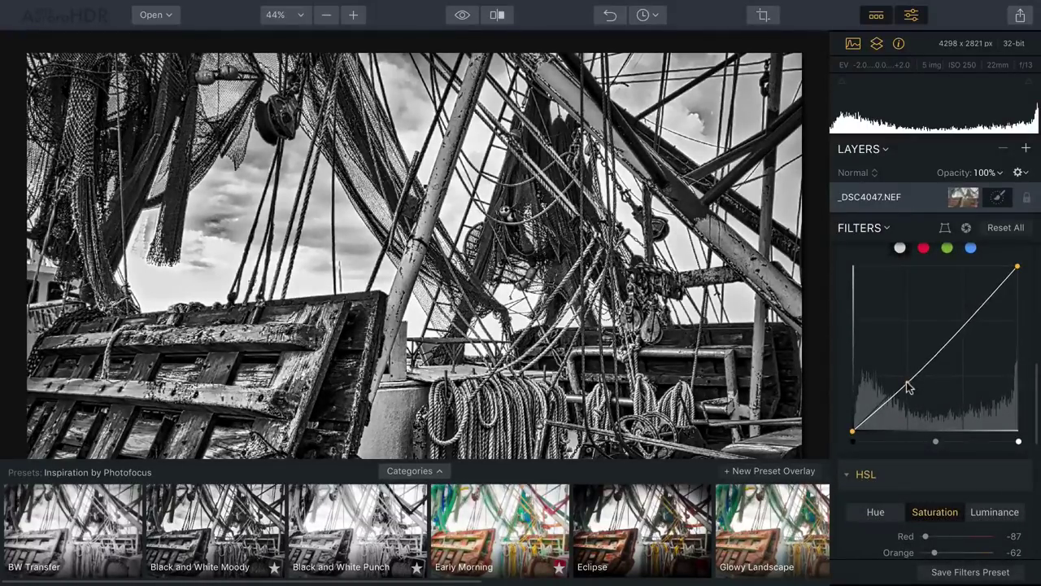
pyautogui.moveTo(965, 330); pyautogui.dragTo(963, 323)
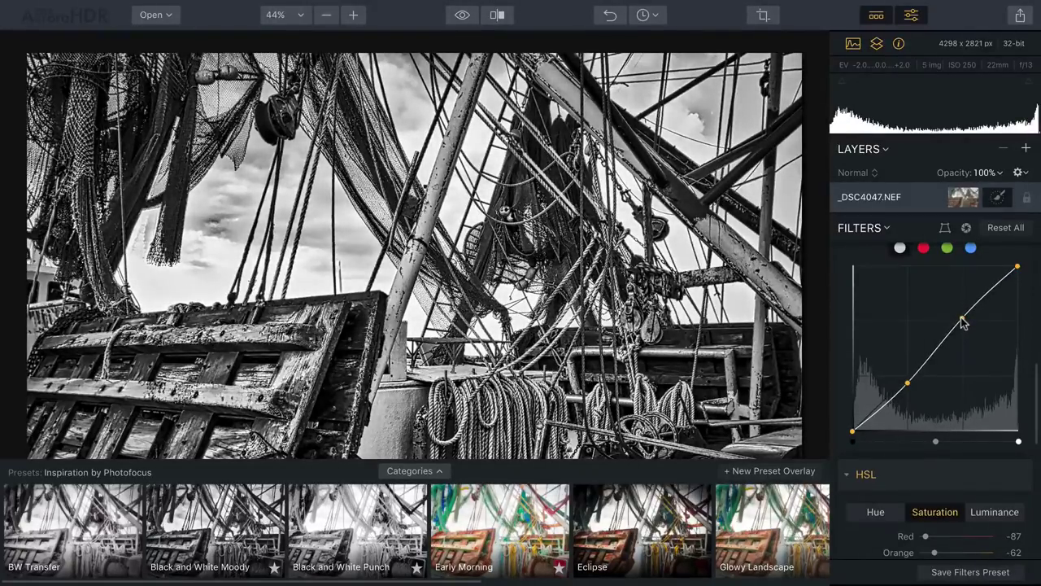
# Step: Hide the preset strip and start painting in the Dodge & Burn filter
pyautogui.click(875, 16)
pyautogui.scroll(-10, 873, 451)
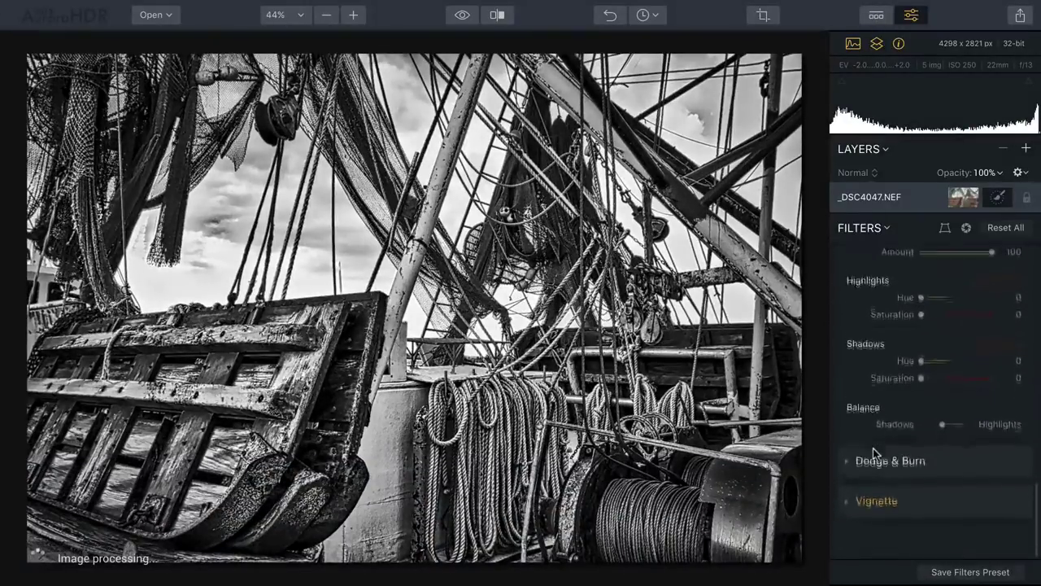
pyautogui.click(934, 487)
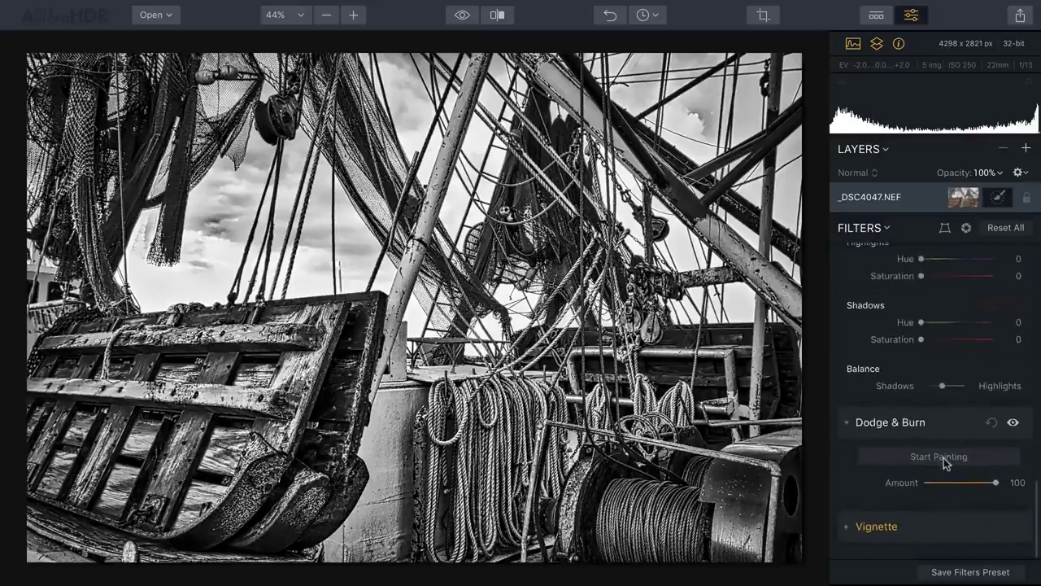
pyautogui.click(941, 457)
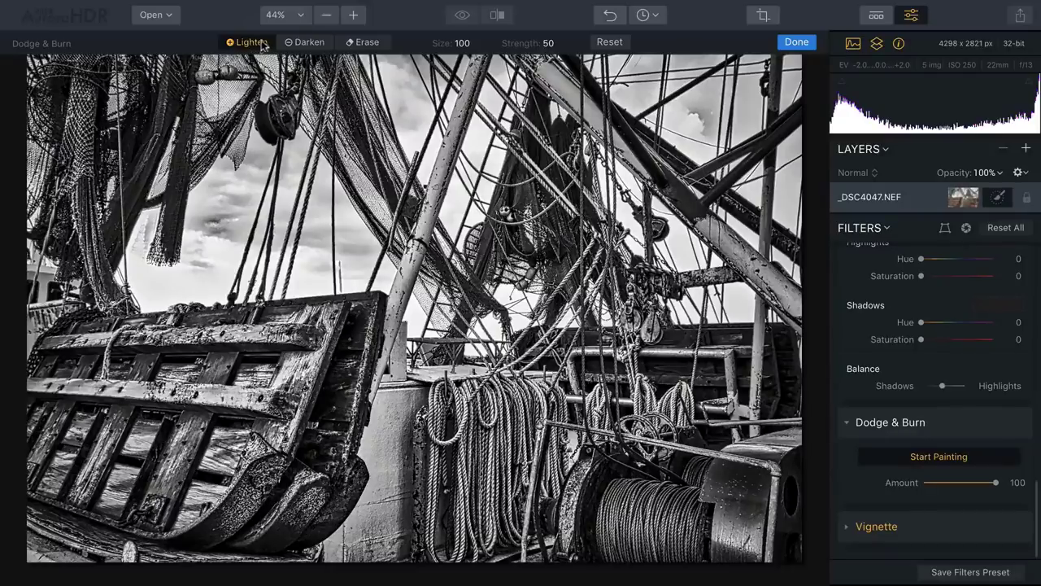
# Step: Darken the slatted wooden rack and hanging ropes at brush size 126 and the rope winch at size 149, all at strength 50
pyautogui.click(302, 46)
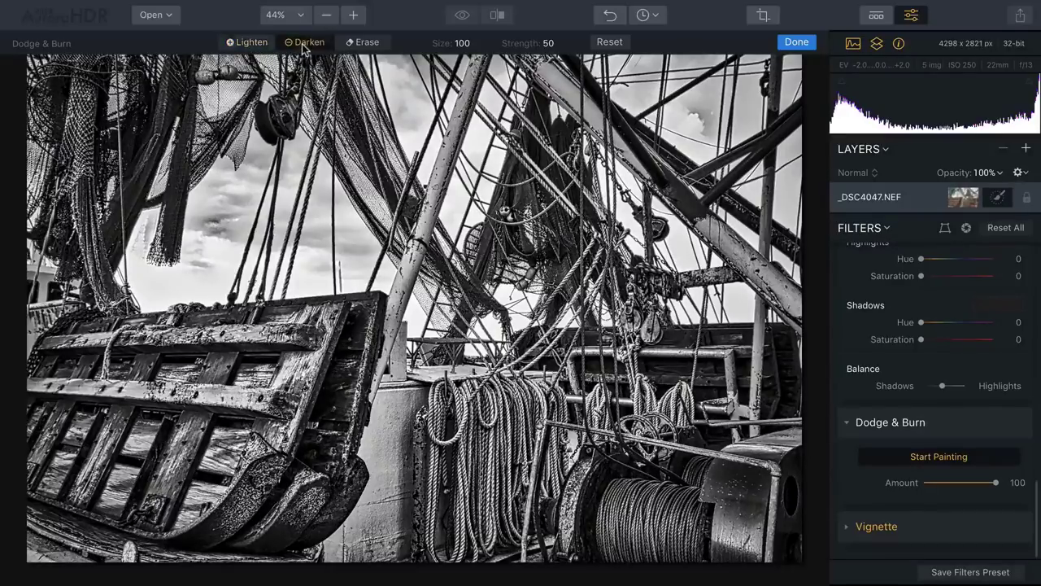
pyautogui.click(465, 45)
pyautogui.moveTo(465, 71); pyautogui.dragTo(472, 72)
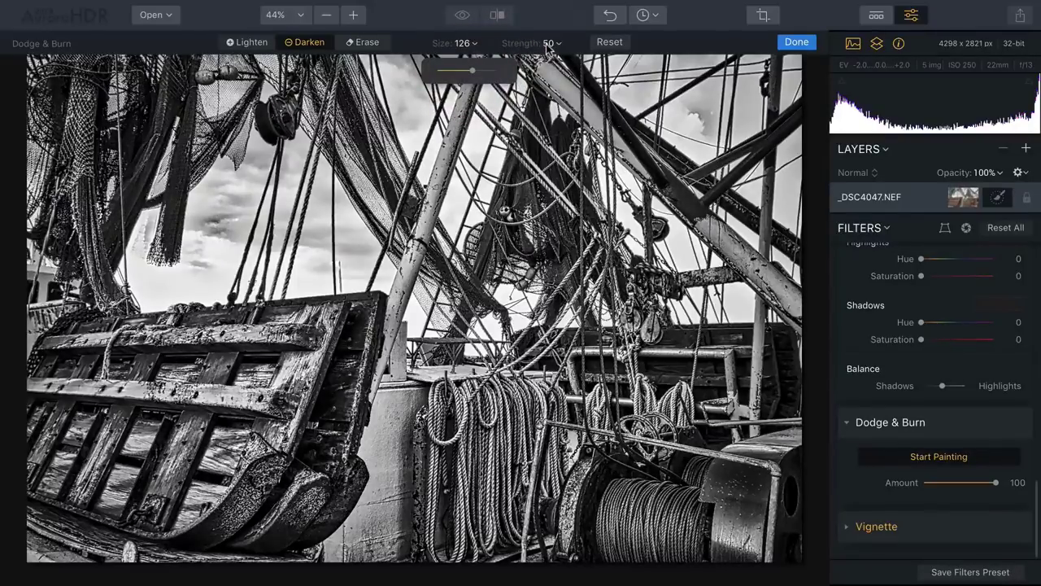
pyautogui.moveTo(239, 422)
pyautogui.mouseDown()
pyautogui.moveTo(319, 362)
pyautogui.moveTo(244, 456)
pyautogui.moveTo(162, 464)
pyautogui.moveTo(143, 402)
pyautogui.moveTo(157, 441)
pyautogui.mouseUp()
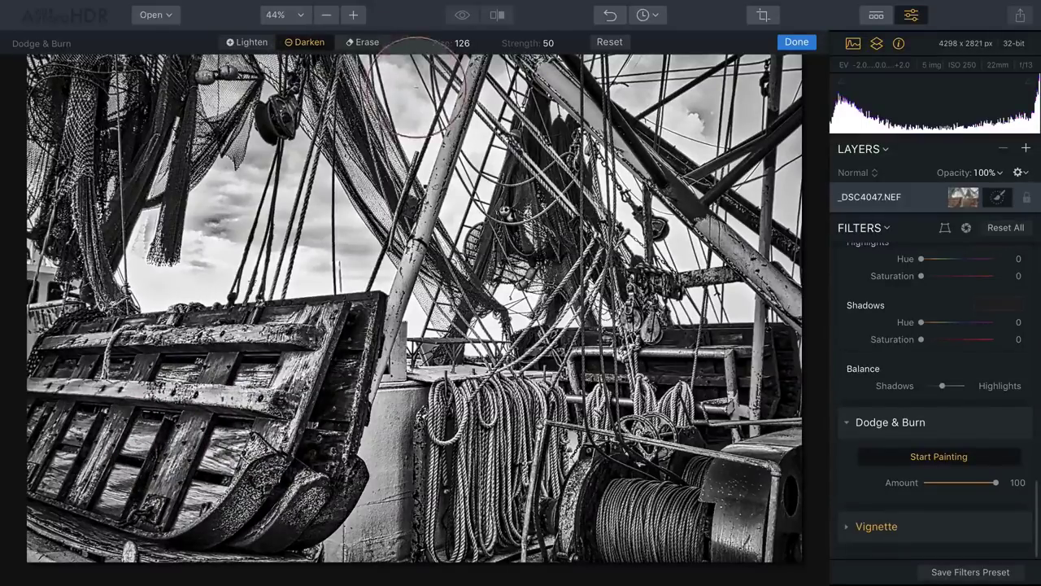
pyautogui.moveTo(138, 382)
pyautogui.mouseDown()
pyautogui.moveTo(244, 382)
pyautogui.moveTo(228, 456)
pyautogui.moveTo(203, 456)
pyautogui.mouseUp()
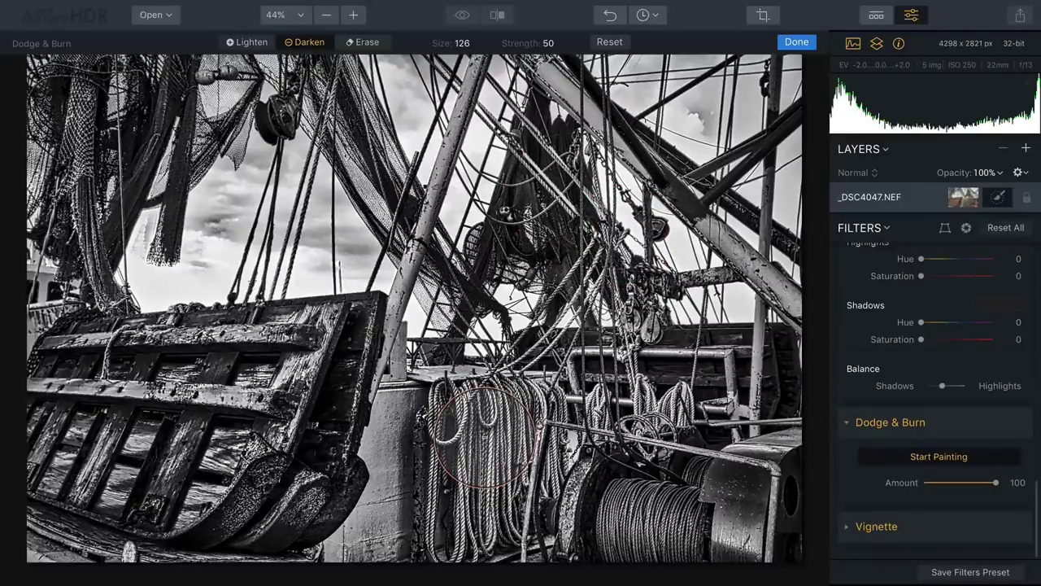
pyautogui.moveTo(486, 464)
pyautogui.mouseDown()
pyautogui.moveTo(488, 496)
pyautogui.moveTo(488, 455)
pyautogui.moveTo(520, 439)
pyautogui.mouseUp()
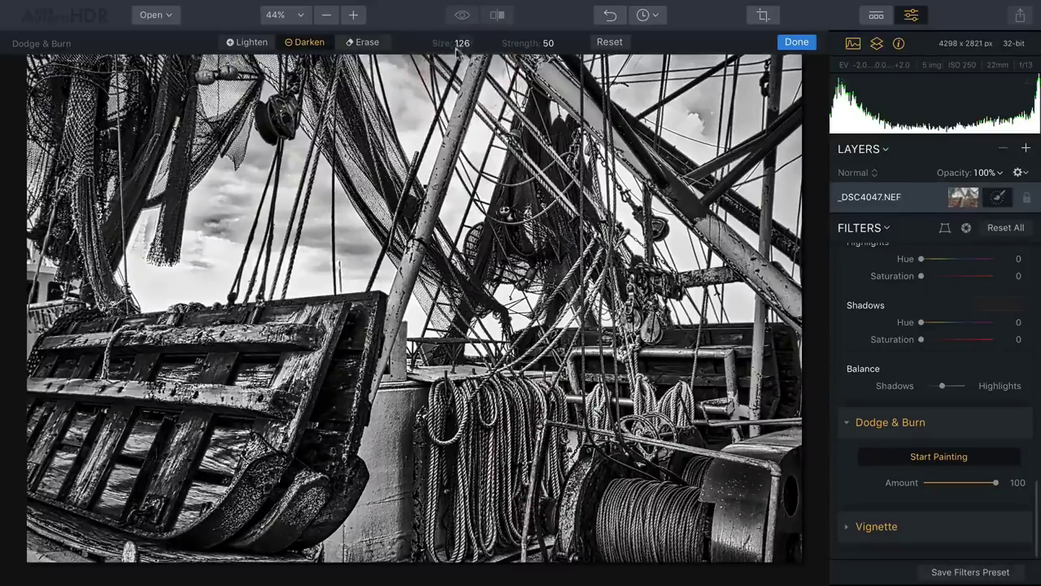
pyautogui.moveTo(453, 44); pyautogui.dragTo(431, 44)
pyautogui.moveTo(645, 441)
pyautogui.mouseDown()
pyautogui.moveTo(662, 546)
pyautogui.moveTo(639, 551)
pyautogui.moveTo(658, 553)
pyautogui.moveTo(662, 523)
pyautogui.moveTo(615, 535)
pyautogui.moveTo(633, 502)
pyautogui.mouseUp()
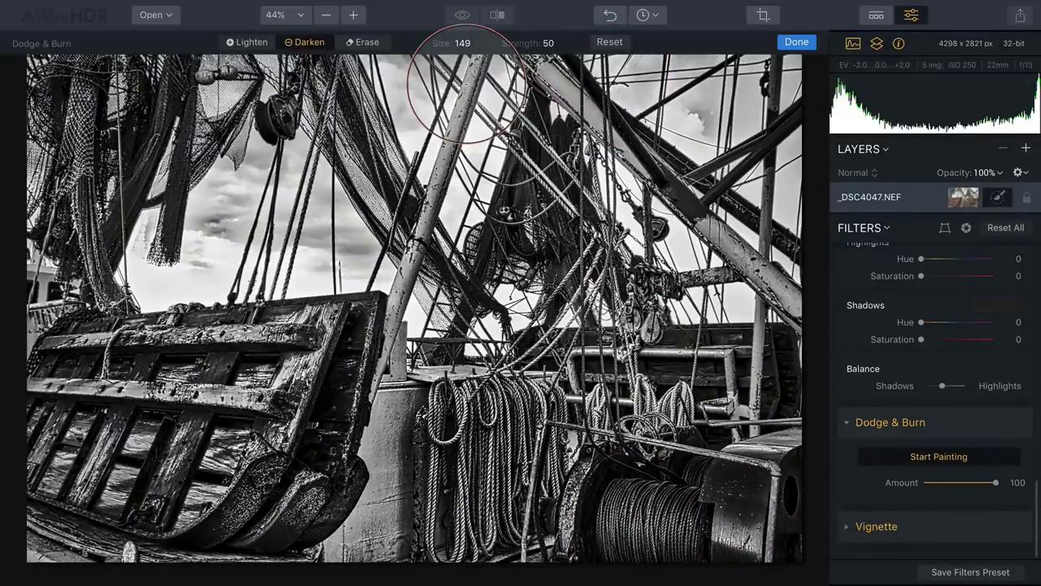
# Step: Brighten the two diagonal masts with a Lighten brush of size 28 and strength 100
pyautogui.click(358, 42)
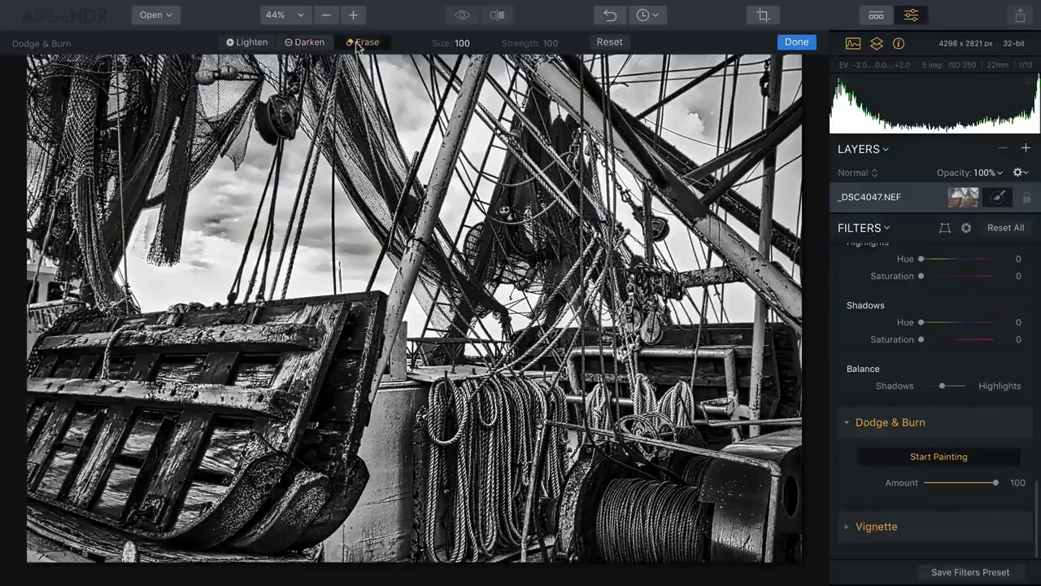
pyautogui.click(263, 43)
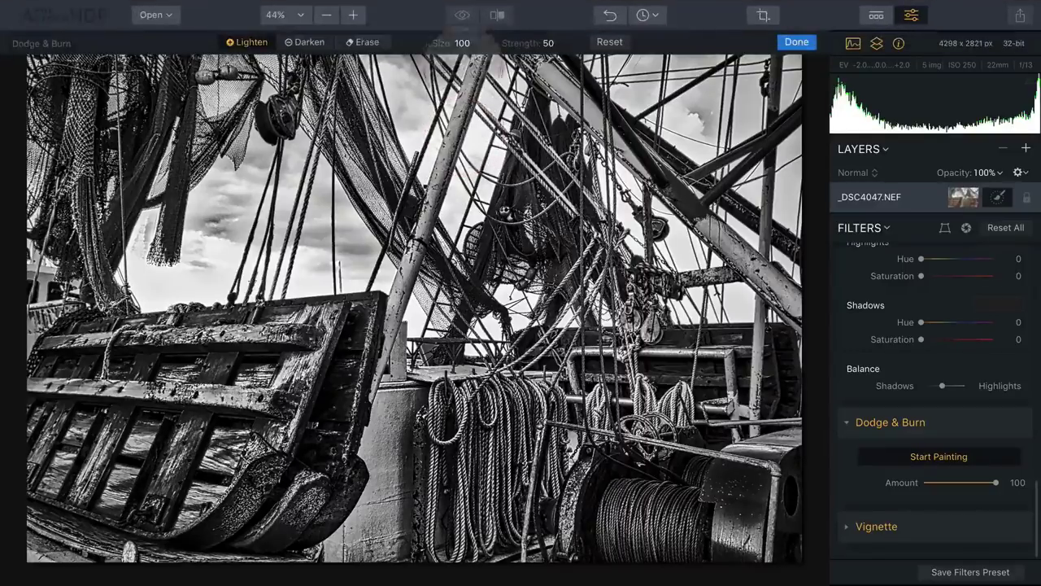
pyautogui.click(452, 47)
pyautogui.moveTo(456, 72); pyautogui.dragTo(448, 76)
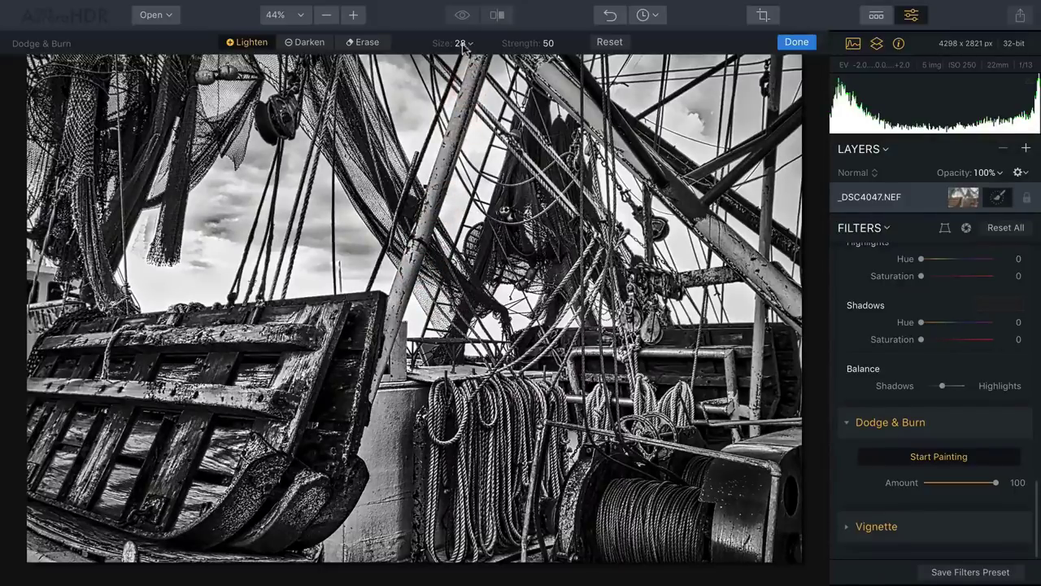
pyautogui.click(556, 47)
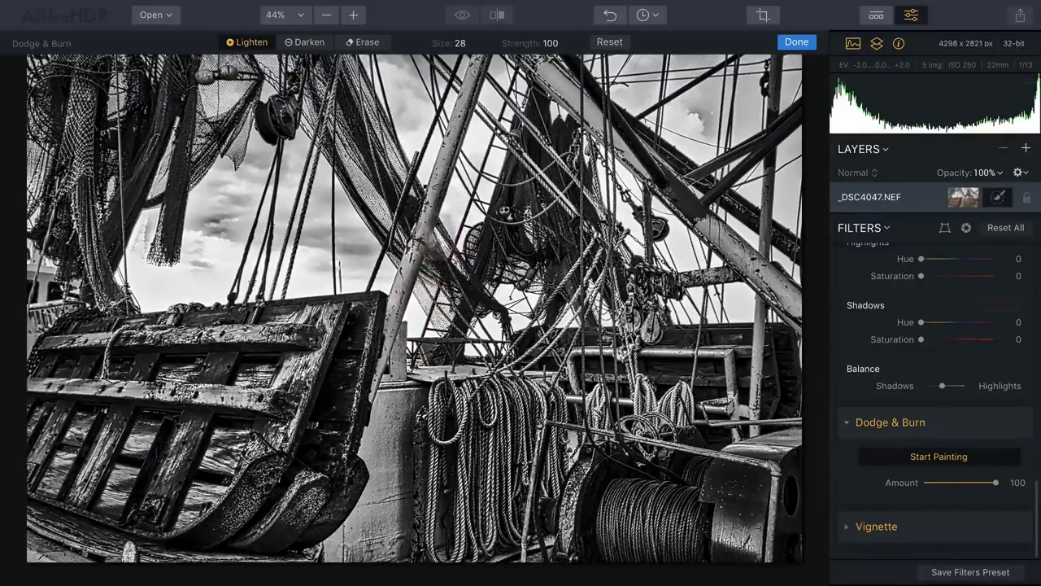
pyautogui.moveTo(561, 93)
pyautogui.mouseDown()
pyautogui.moveTo(651, 183)
pyautogui.moveTo(606, 134)
pyautogui.moveTo(728, 232)
pyautogui.moveTo(809, 321)
pyautogui.moveTo(739, 244)
pyautogui.moveTo(767, 279)
pyautogui.mouseUp()
pyautogui.moveTo(401, 328)
pyautogui.mouseDown()
pyautogui.moveTo(407, 285)
pyautogui.moveTo(491, 65)
pyautogui.mouseUp()
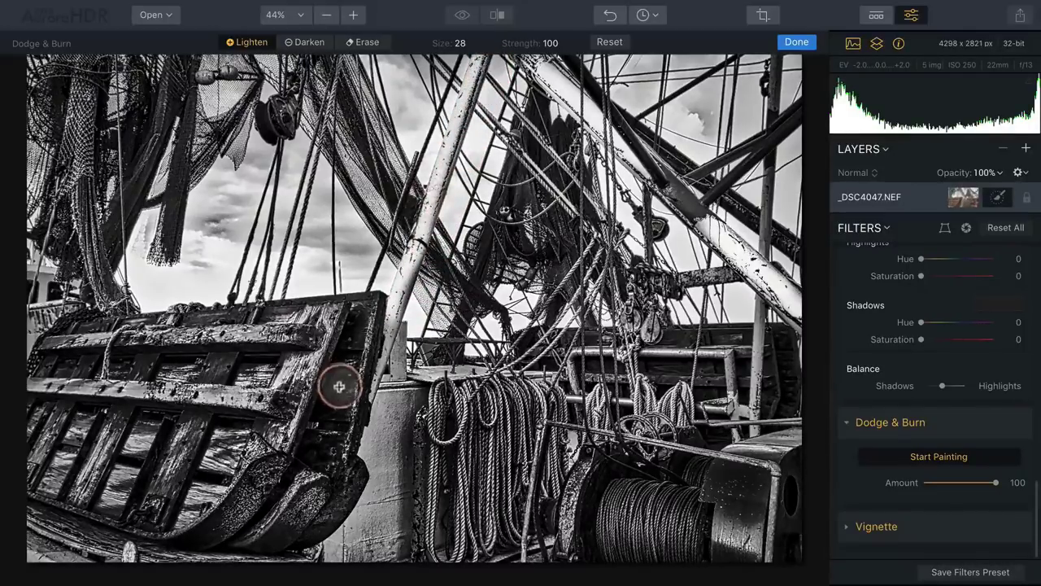
pyautogui.moveTo(386, 328)
pyautogui.mouseDown()
pyautogui.moveTo(398, 344)
pyautogui.moveTo(385, 384)
pyautogui.mouseUp()
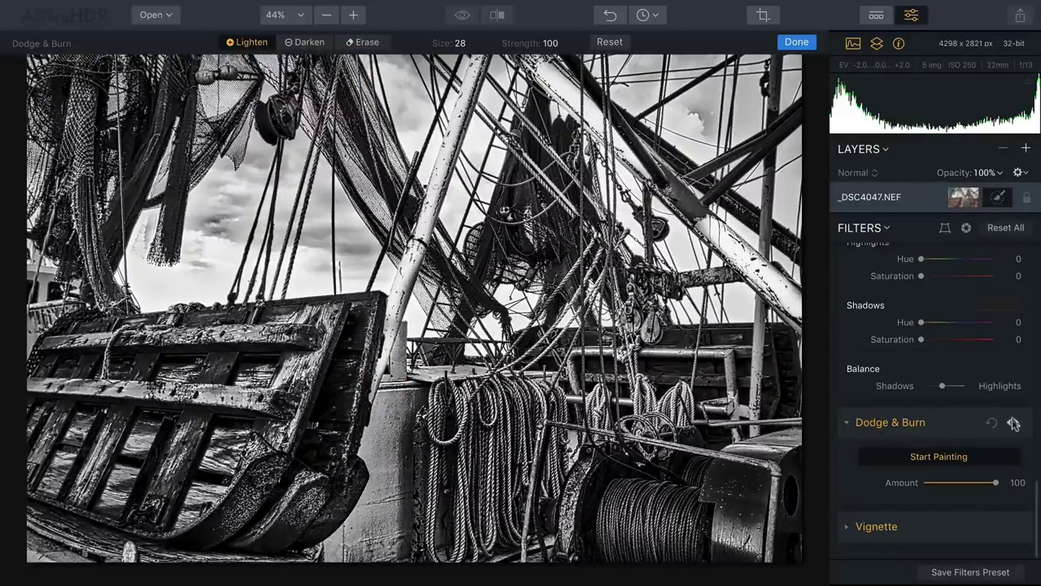
# Step: Compare the image with and without Dodge & Burn, and set that filter's Amount to 57
pyautogui.click(1013, 423)
pyautogui.click(1013, 423)
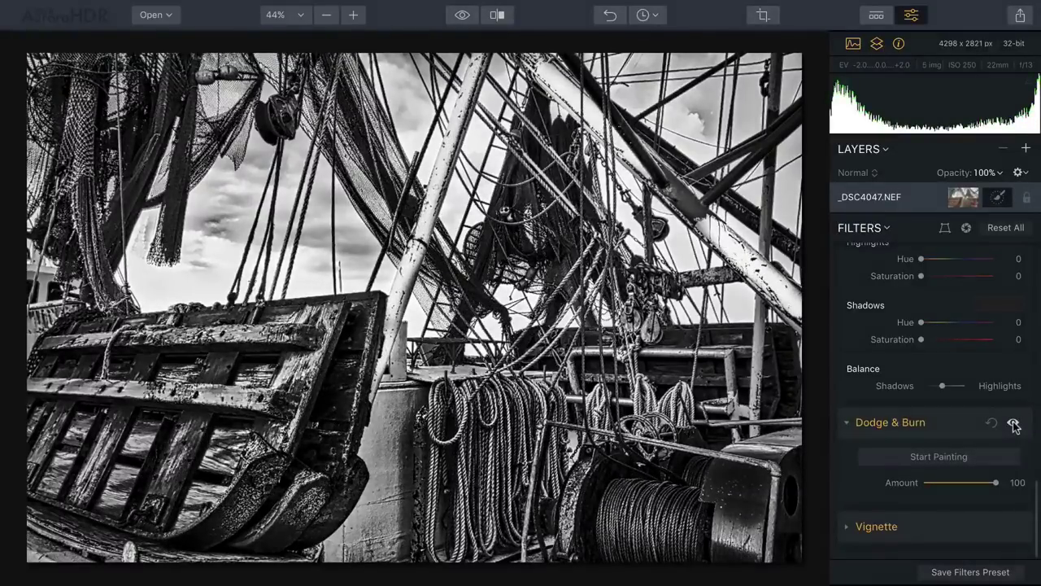
pyautogui.click(1012, 423)
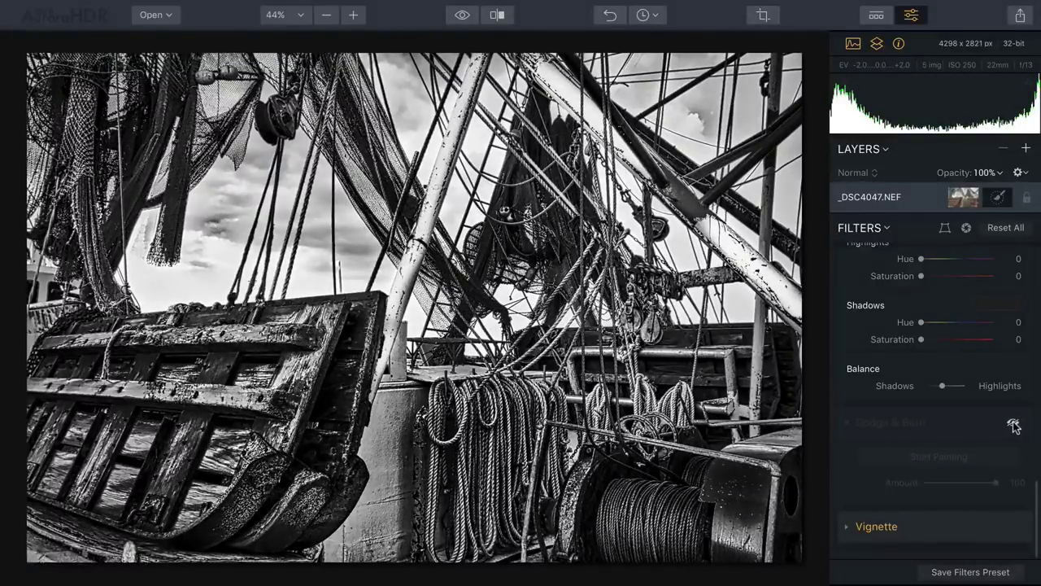
pyautogui.click(1012, 423)
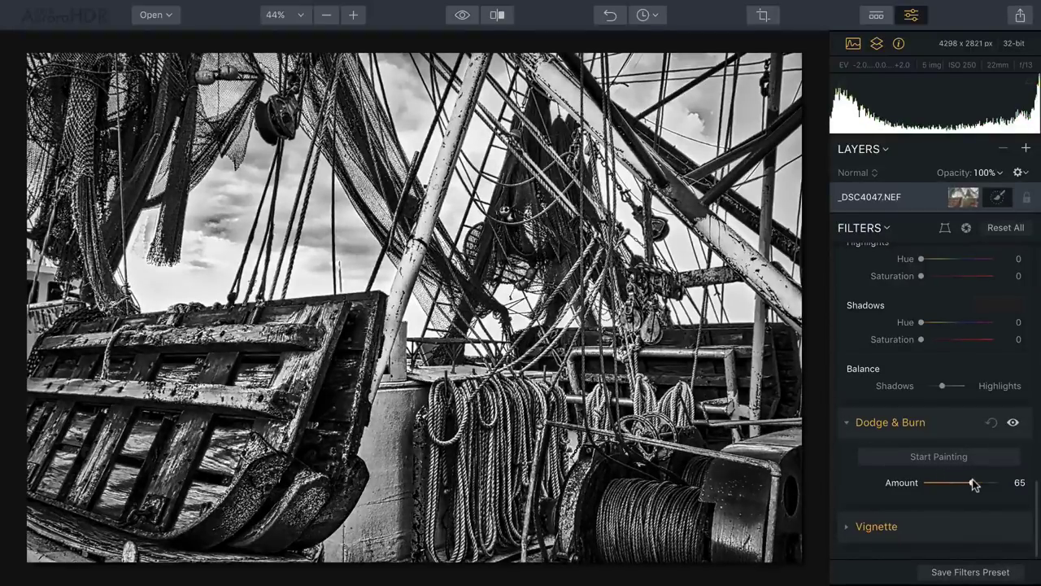
pyautogui.moveTo(975, 485)
pyautogui.mouseDown()
pyautogui.moveTo(1003, 482)
pyautogui.moveTo(965, 486)
pyautogui.mouseUp()
# Step: Set the post-crop Vignette Amount to -94
pyautogui.scroll(1, 967, 527)
pyautogui.scroll(-5, 962, 533)
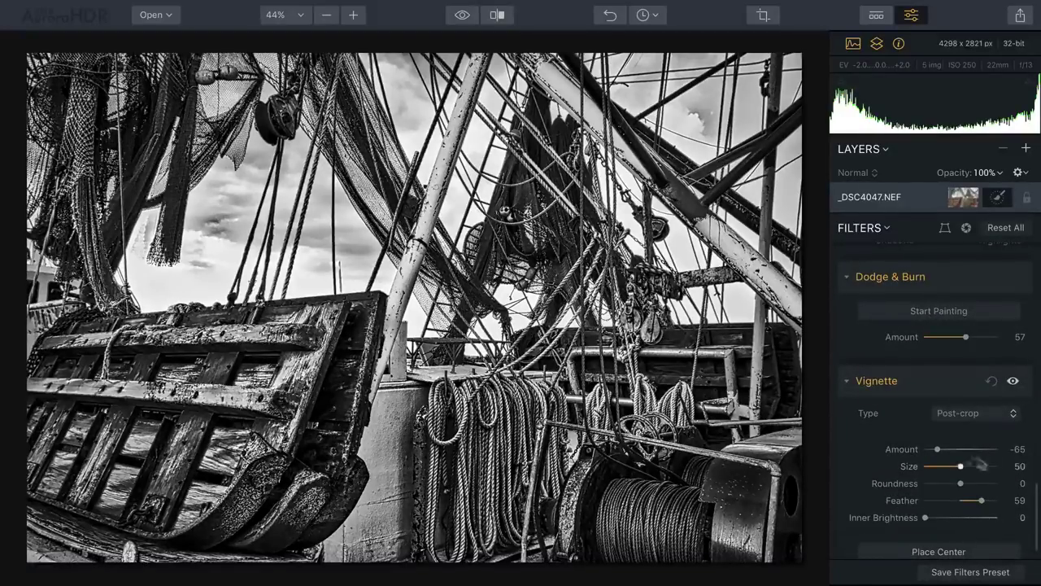
pyautogui.moveTo(947, 449); pyautogui.dragTo(927, 456)
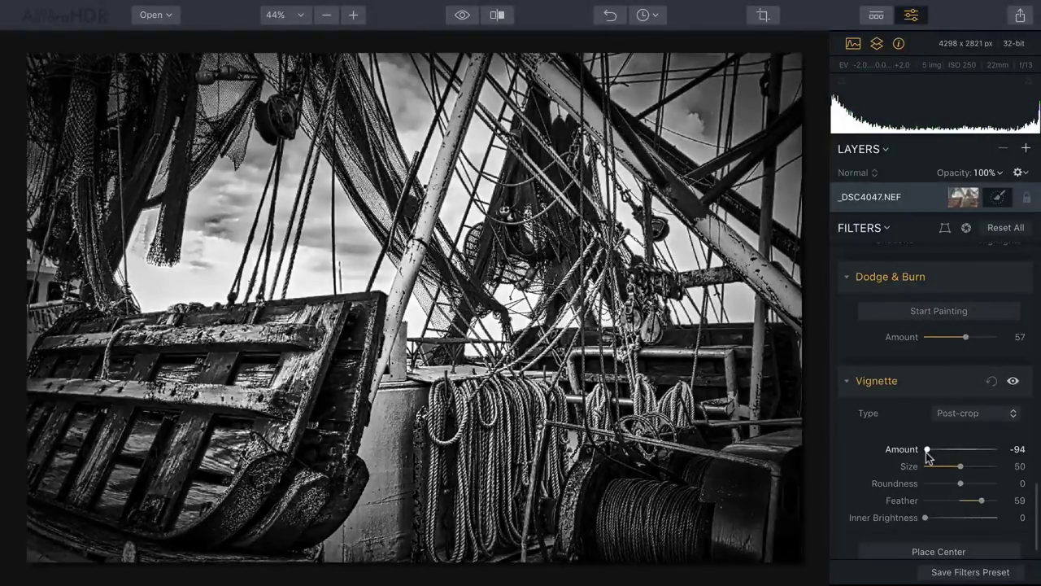
# Step: Add the texture Stygian Tin.jpg from the Fly Select folder as a new image layer
pyautogui.scroll(10, 927, 455)
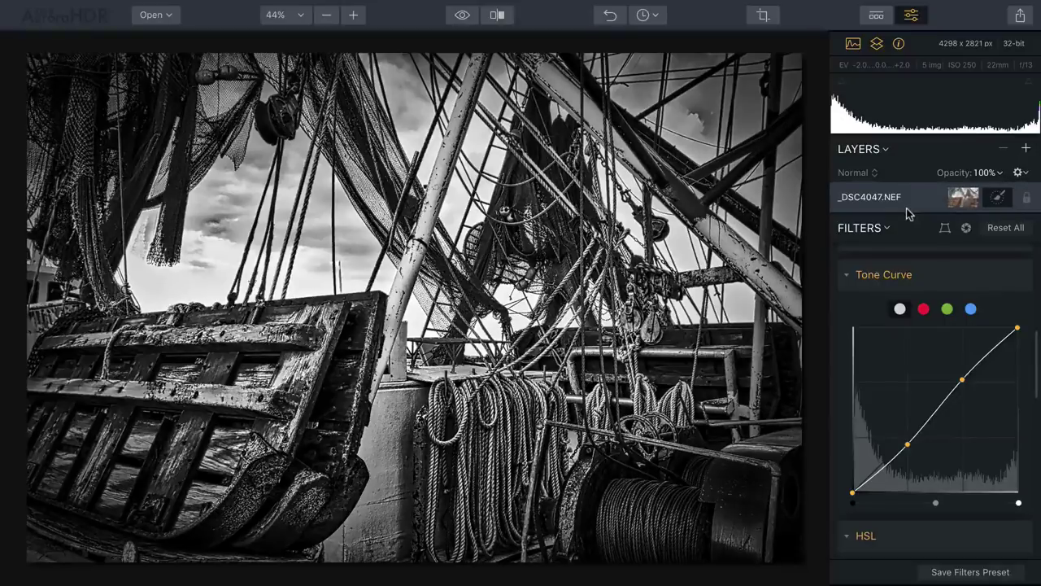
pyautogui.click(1027, 151)
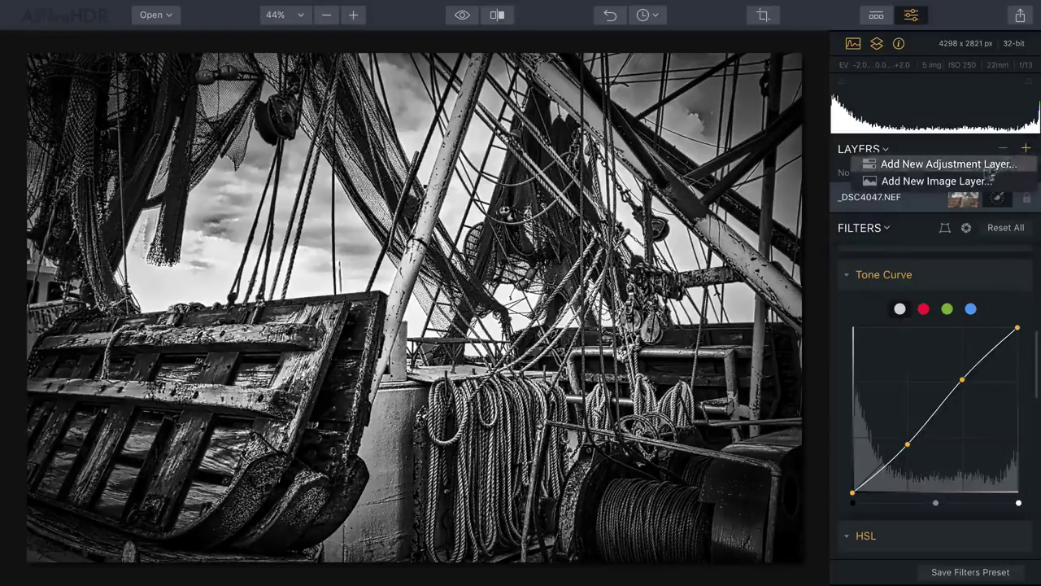
pyautogui.click(974, 180)
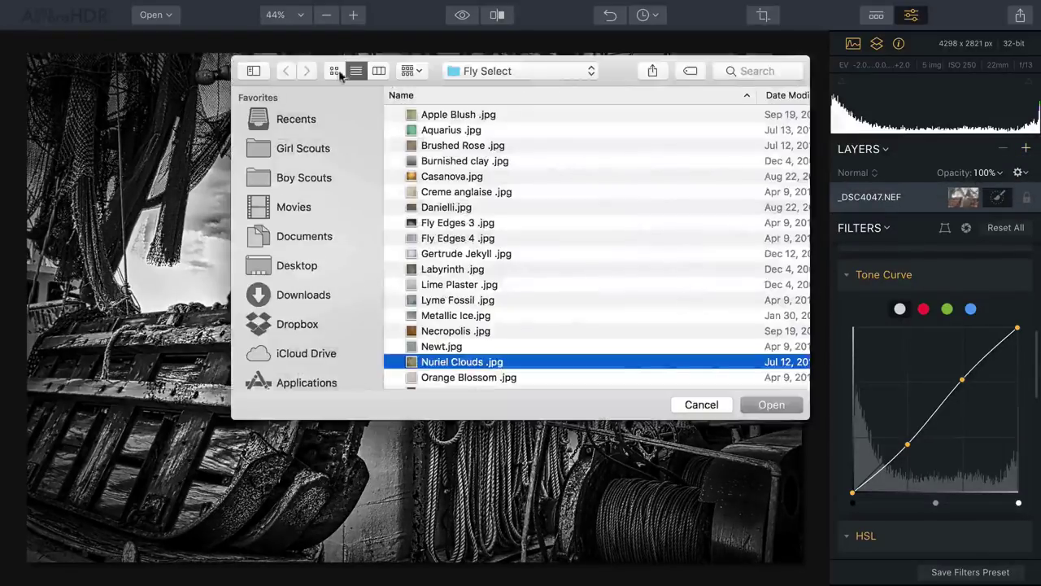
pyautogui.click(334, 71)
pyautogui.scroll(-2, 536, 225)
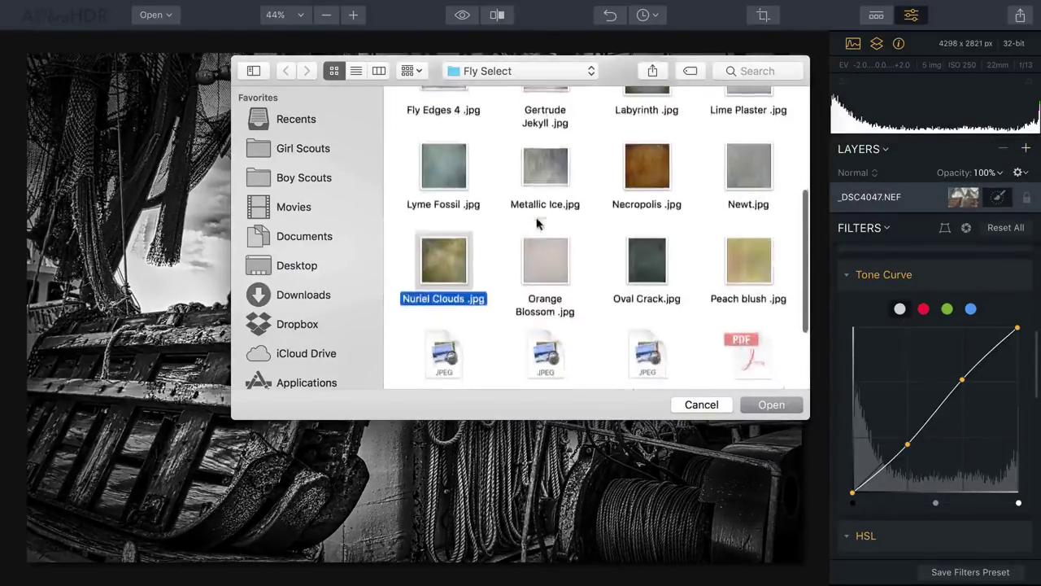
pyautogui.scroll(-2, 651, 274)
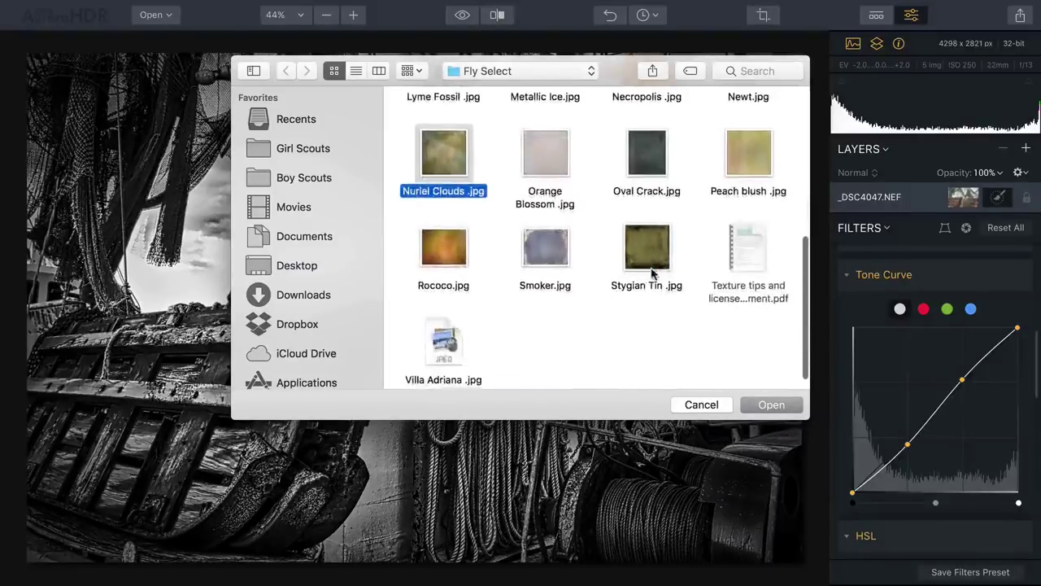
pyautogui.click(650, 273)
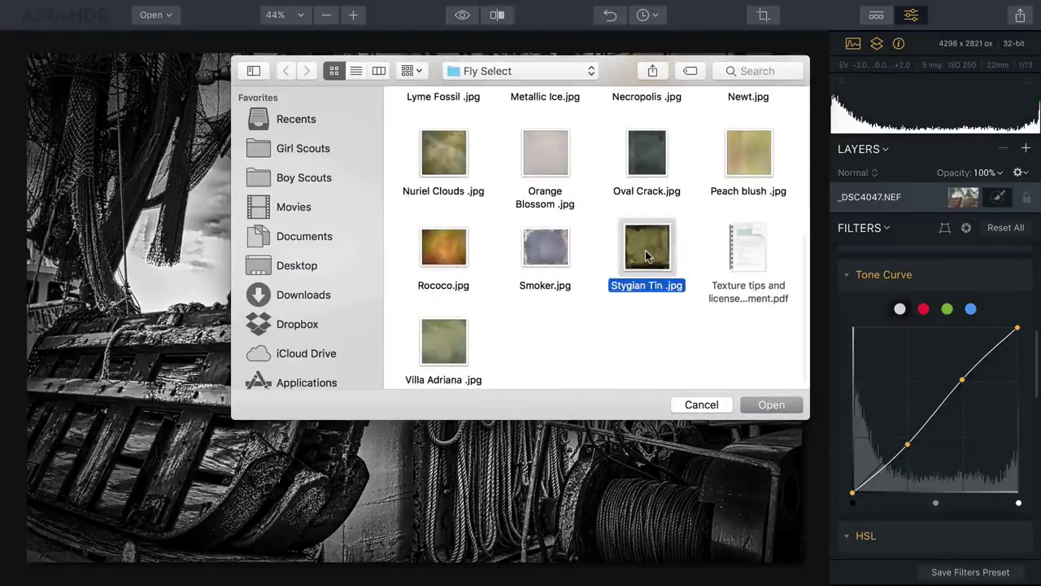
pyautogui.click(755, 405)
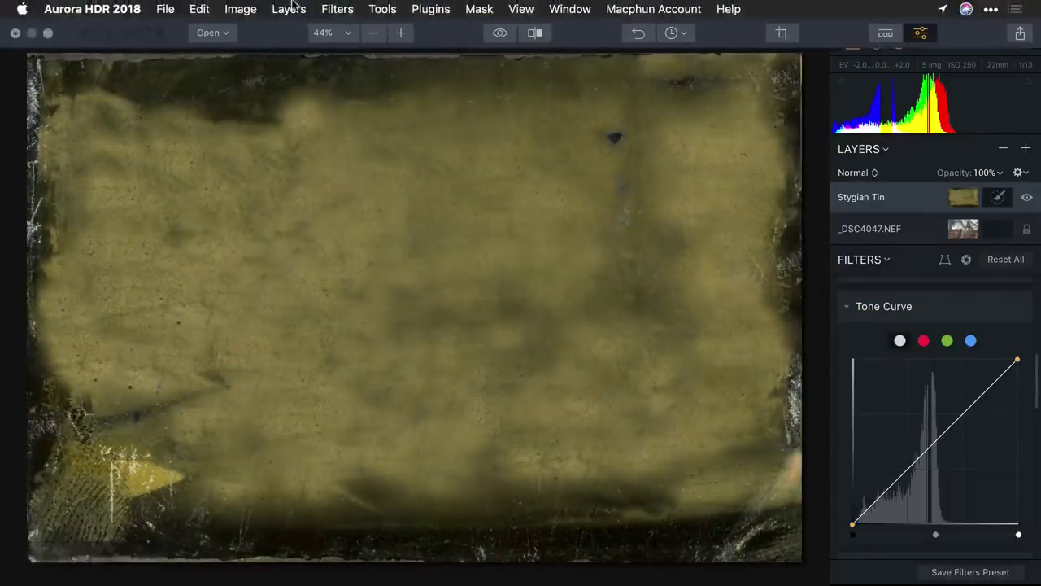
# Step: Change the Stygian Tin layer's image mapping to Scale To Fit
pyautogui.click(288, 9)
pyautogui.moveTo(309, 71)
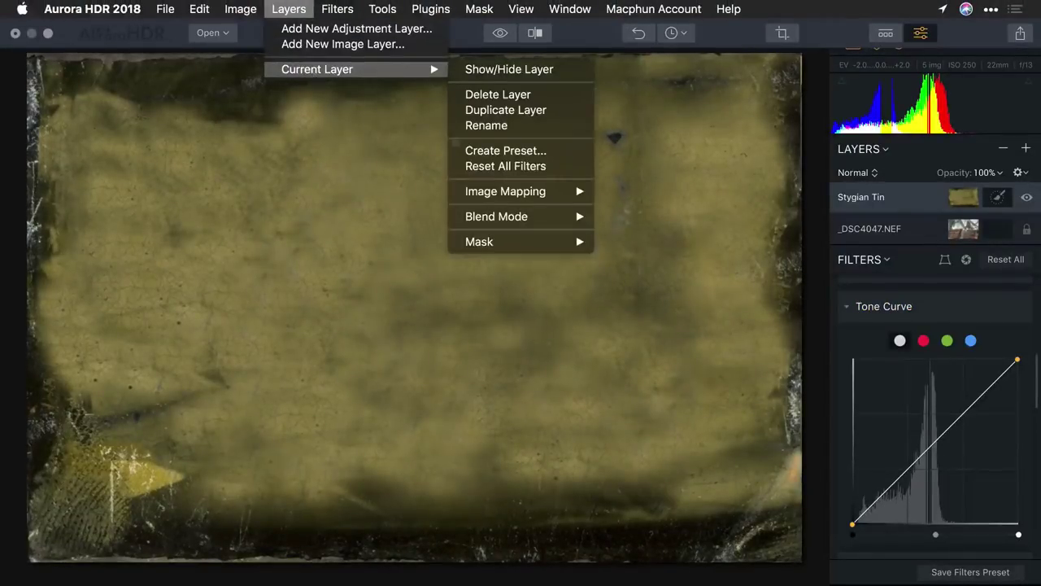
pyautogui.moveTo(516, 195)
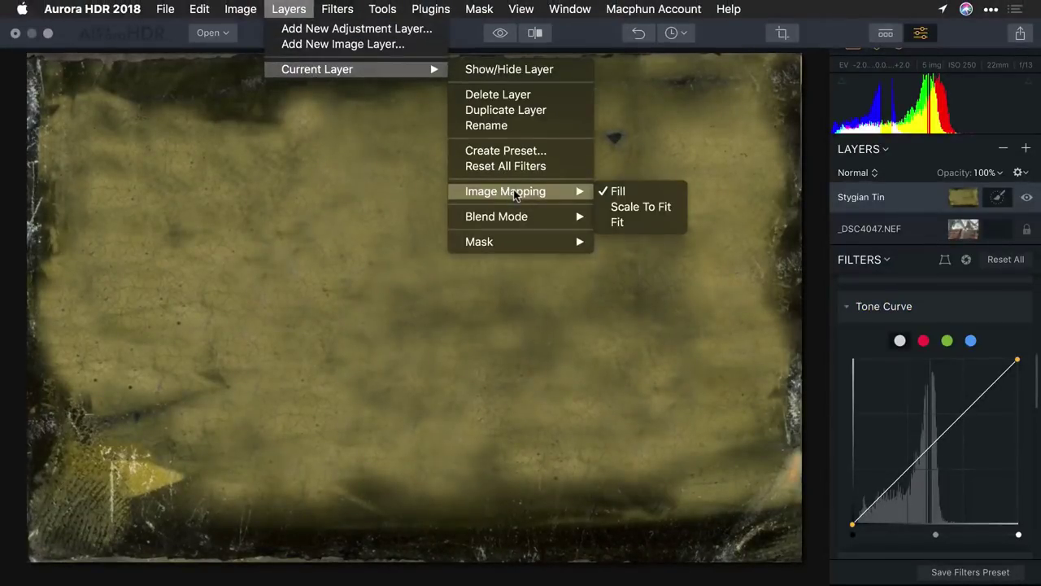
pyautogui.click(620, 212)
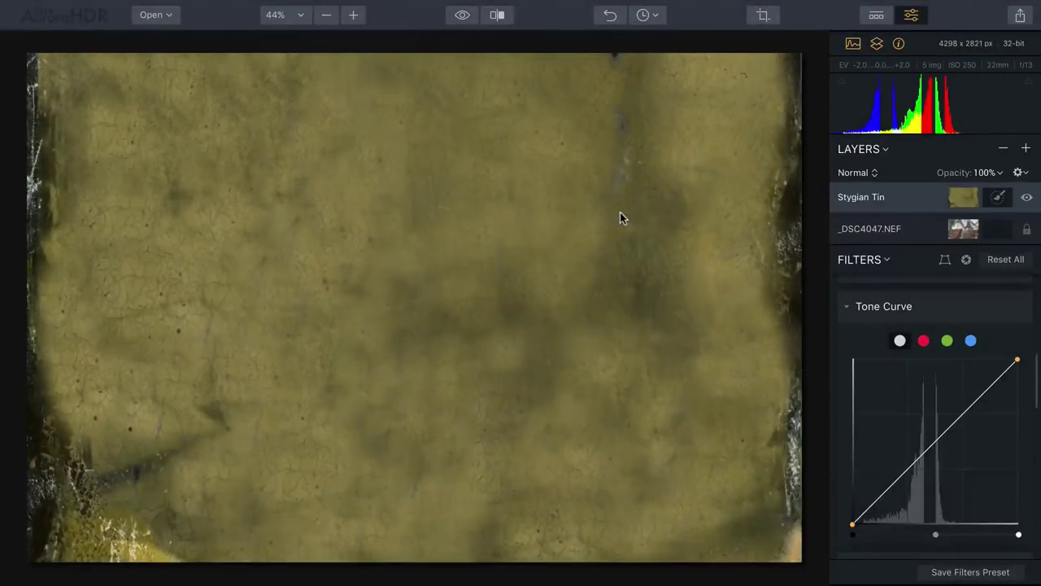
# Step: Try the Soft Light, Hard Light, Luminosity and Multiply blend modes on the Stygian Tin layer
pyautogui.click(866, 176)
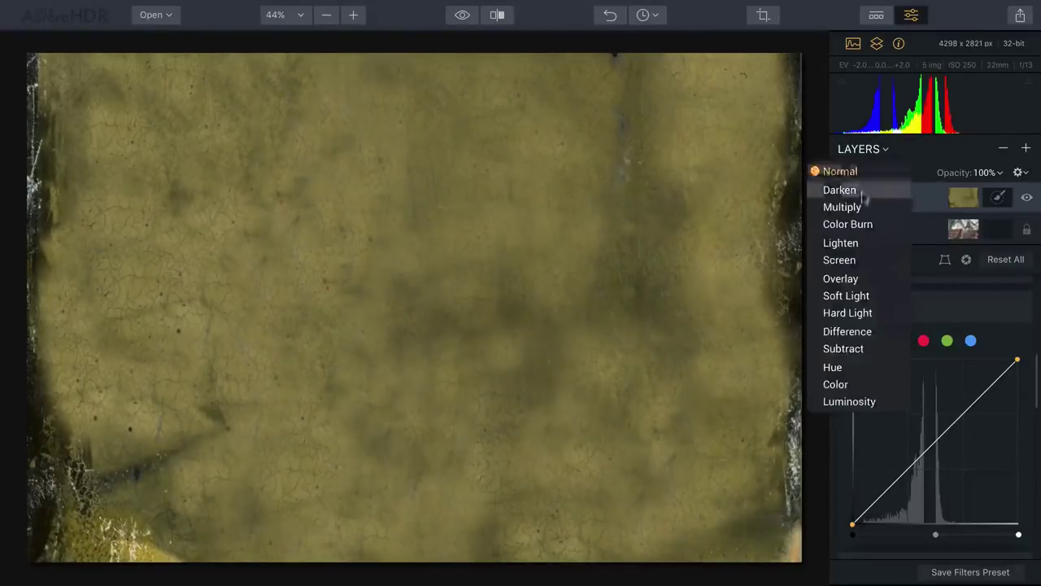
pyautogui.click(855, 298)
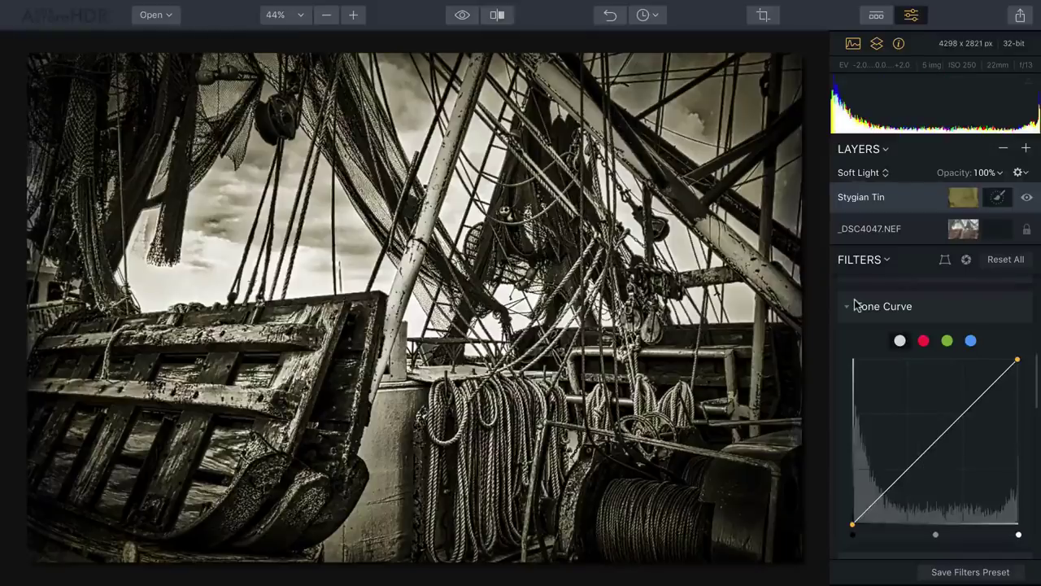
pyautogui.click(879, 180)
pyautogui.click(877, 188)
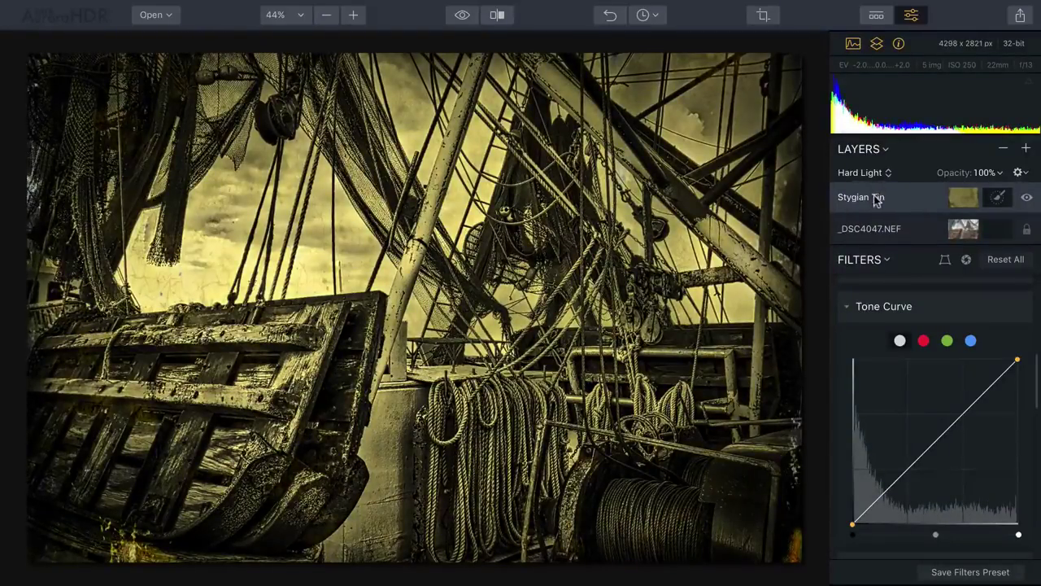
pyautogui.click(879, 180)
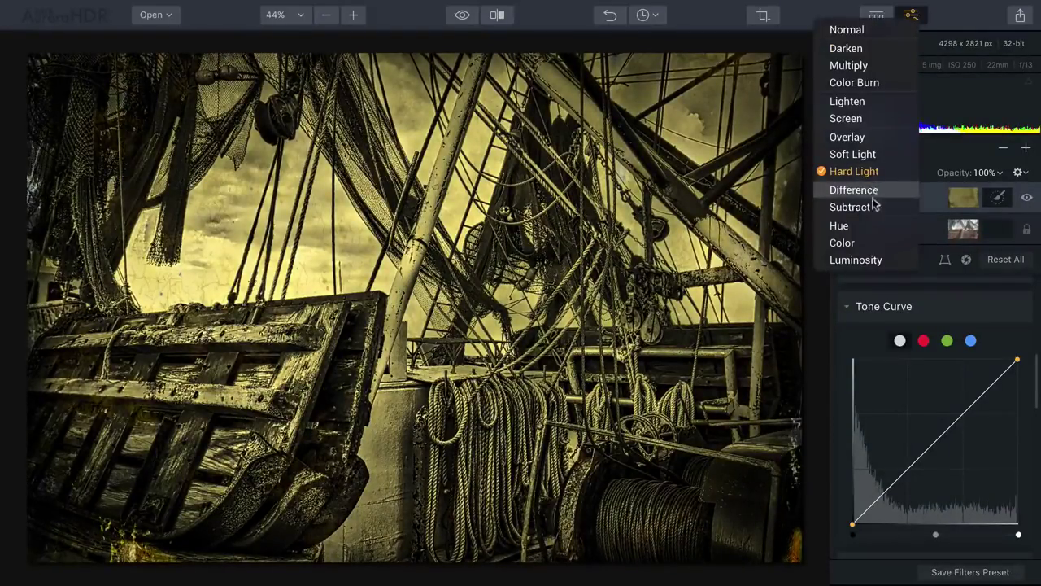
pyautogui.click(869, 261)
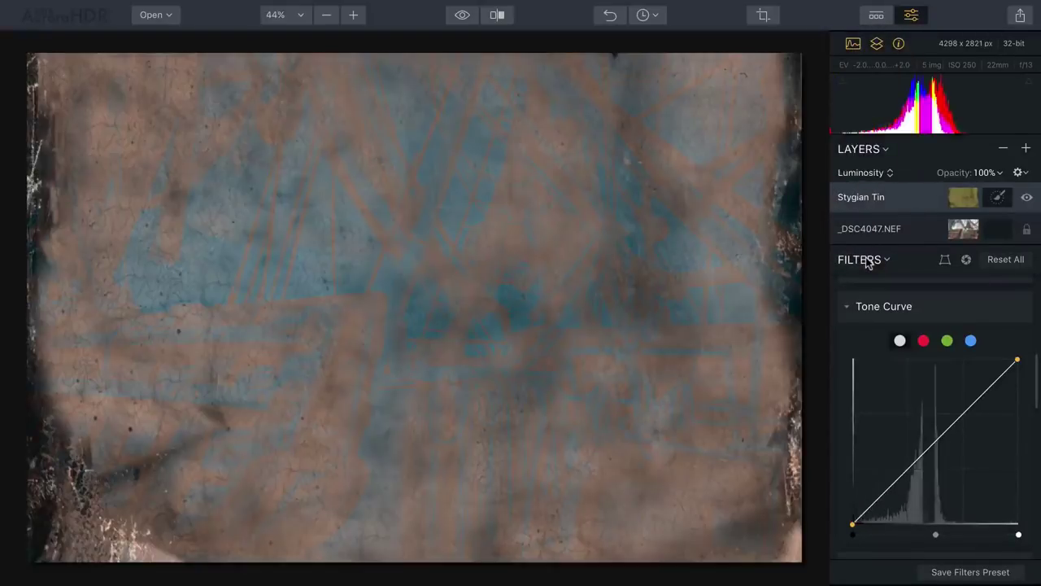
pyautogui.click(869, 179)
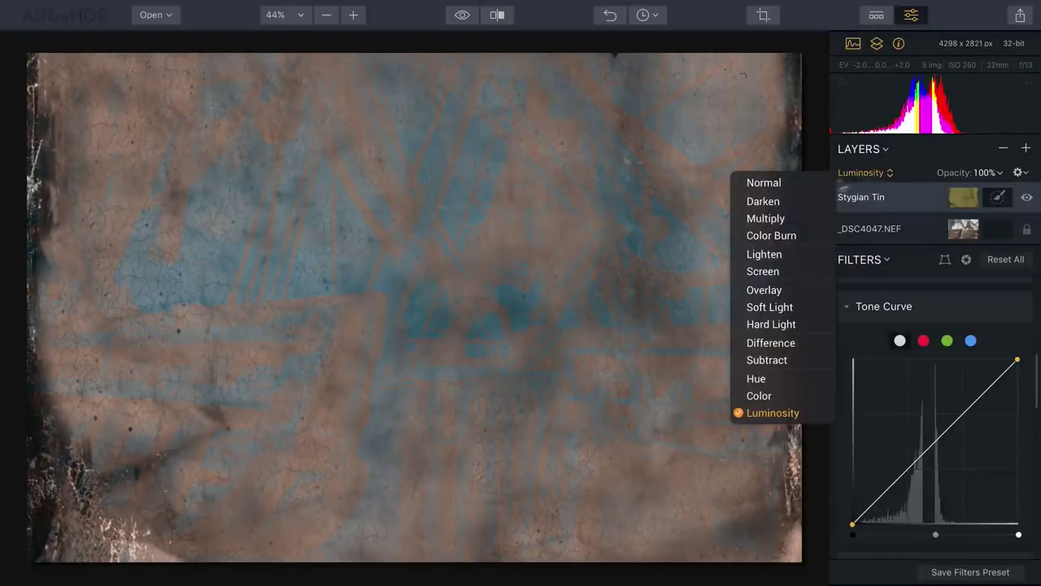
pyautogui.click(795, 221)
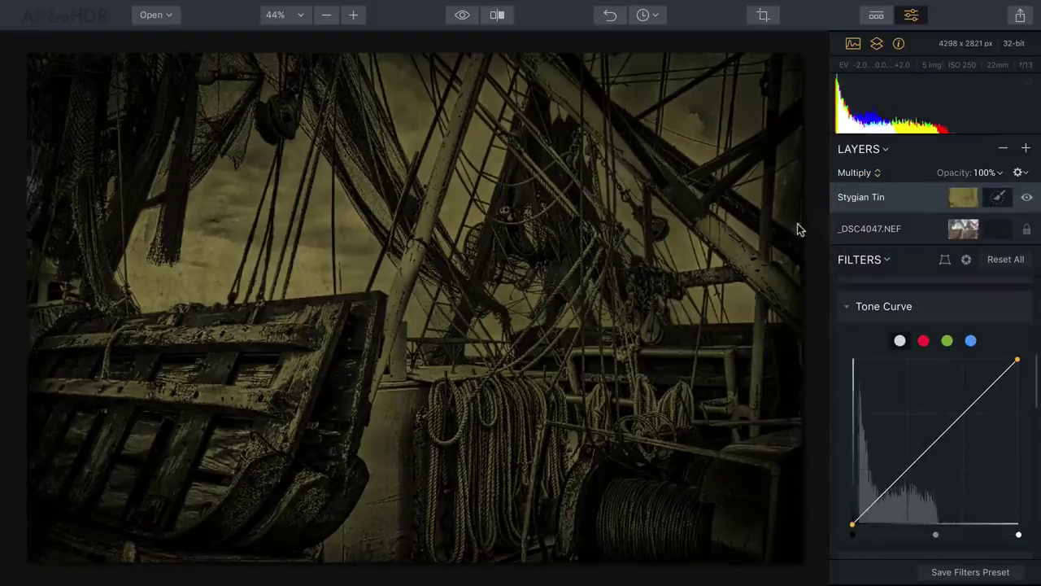
# Step: Blend the Stygian Tin layer with Overlay and set its Color Saturation to -86
pyautogui.click(860, 173)
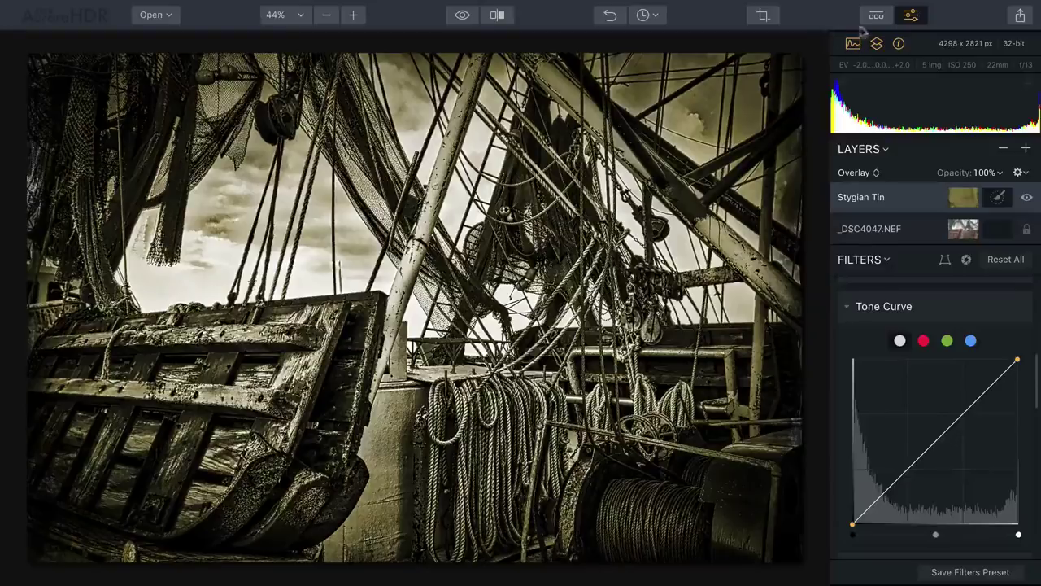
pyautogui.click(915, 308)
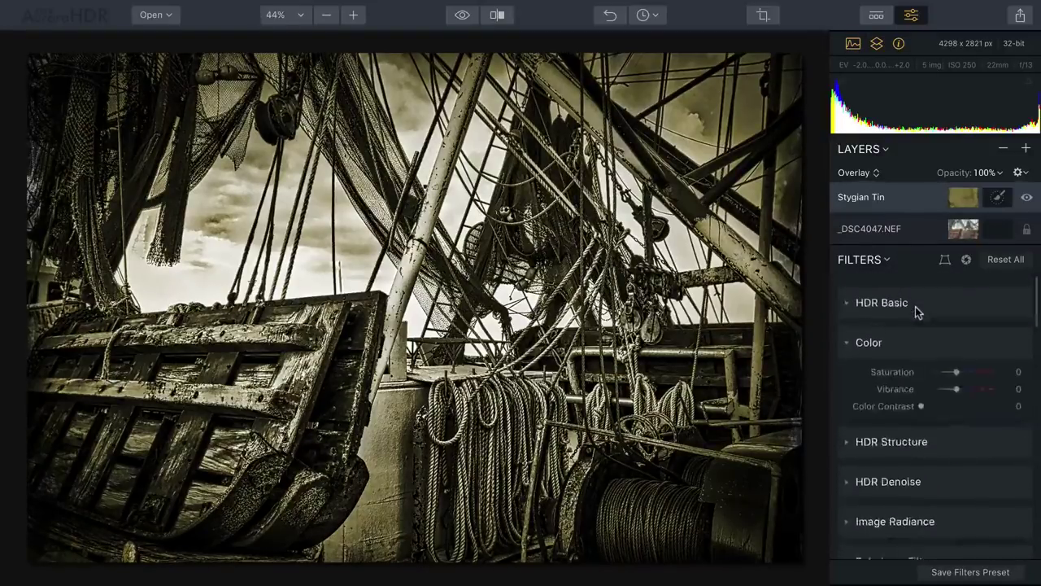
pyautogui.moveTo(955, 360); pyautogui.dragTo(926, 364)
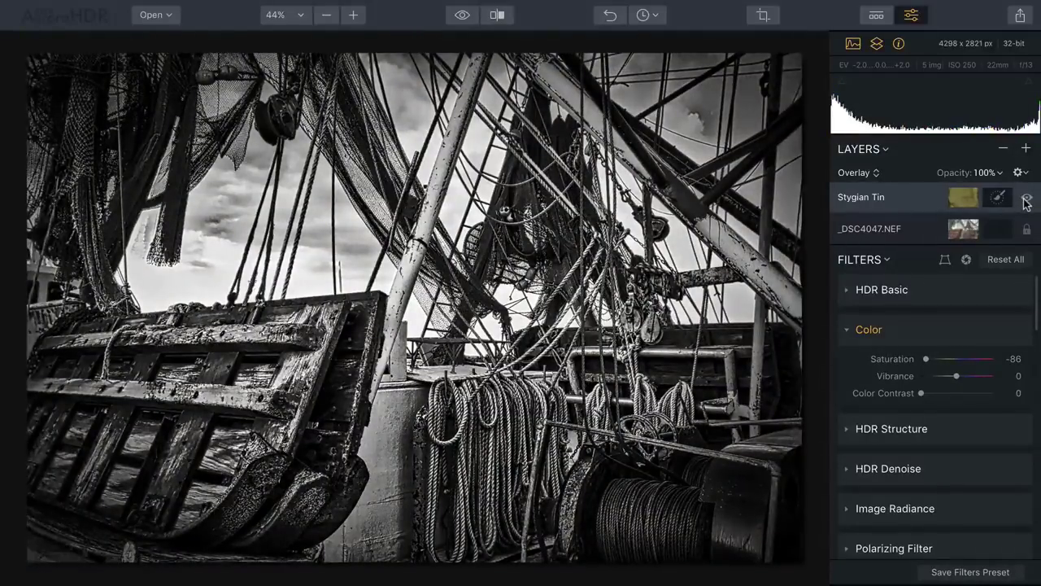
pyautogui.click(1026, 200)
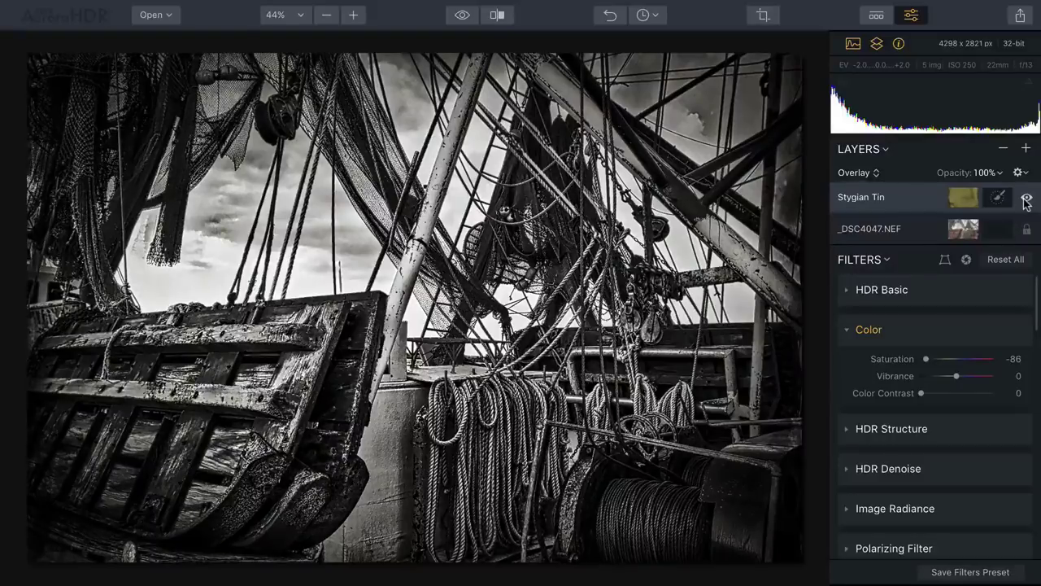
# Step: Open P7250102.ORF through P7250108.ORF from the 05 Transform folder in HDR_Test, discarding the changes to the boat image
pyautogui.click(210, 34)
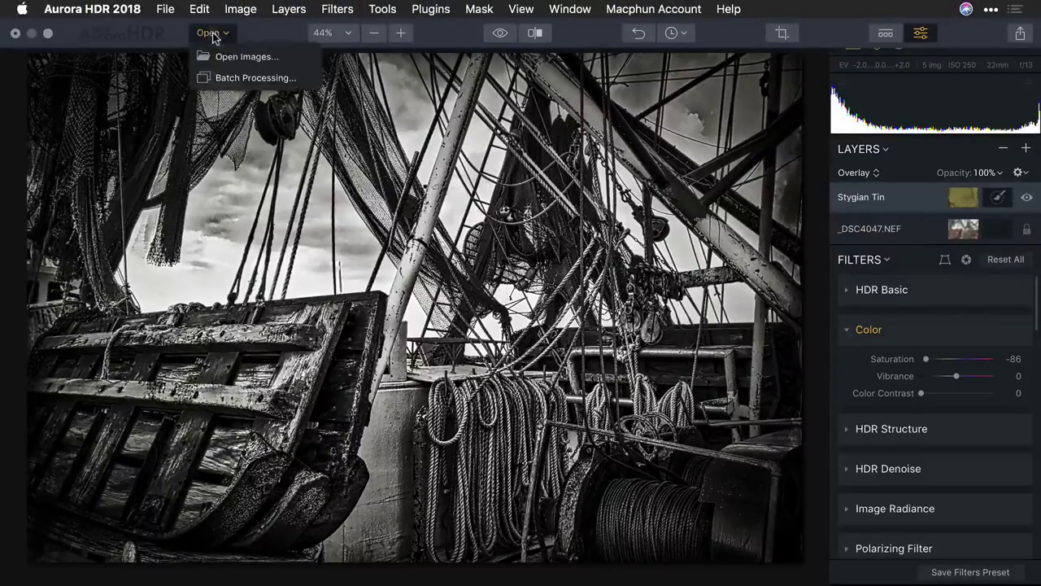
pyautogui.click(217, 57)
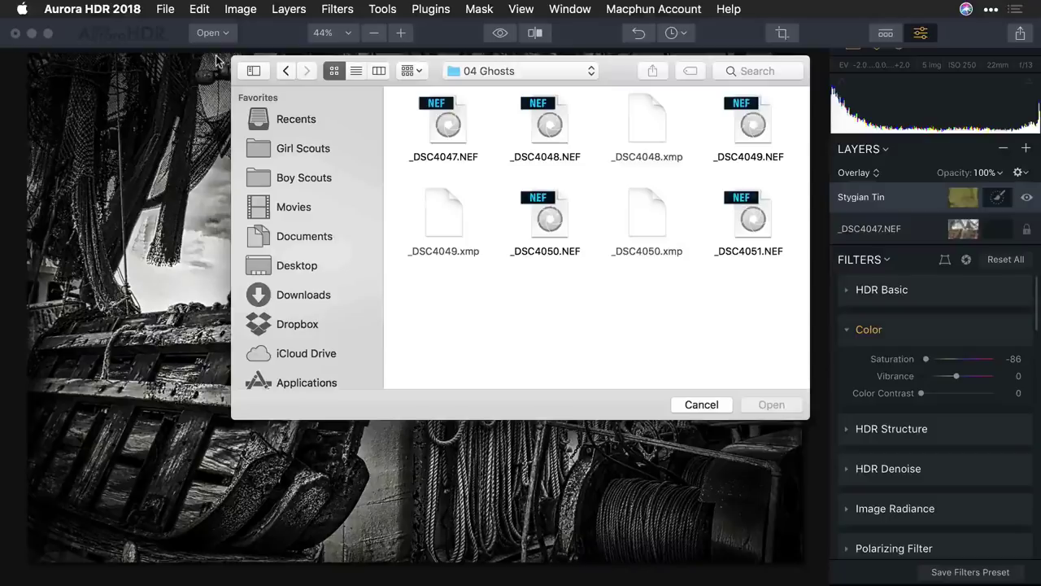
pyautogui.press('super+Up')
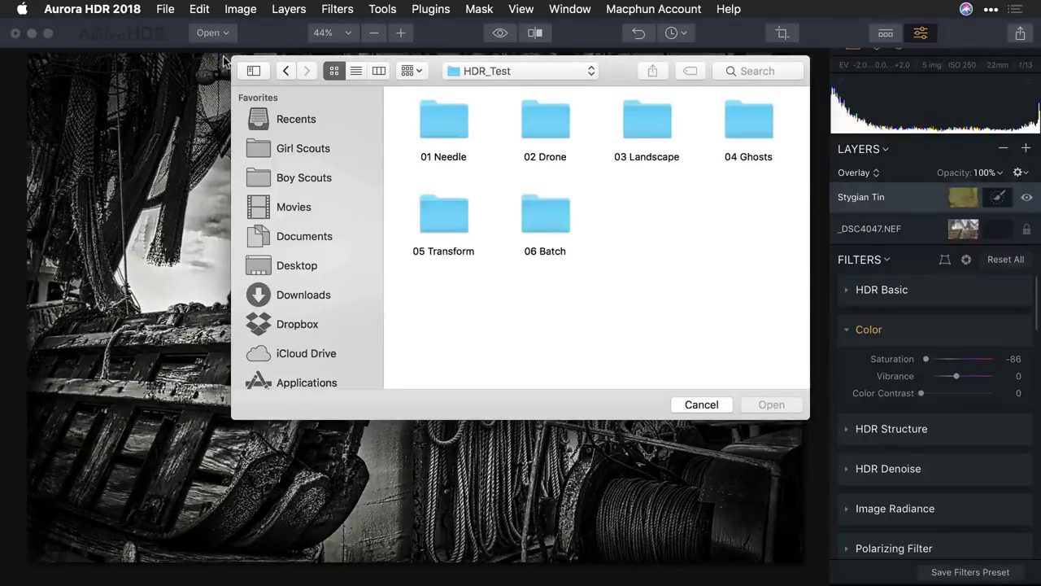
pyautogui.doubleClick(449, 214)
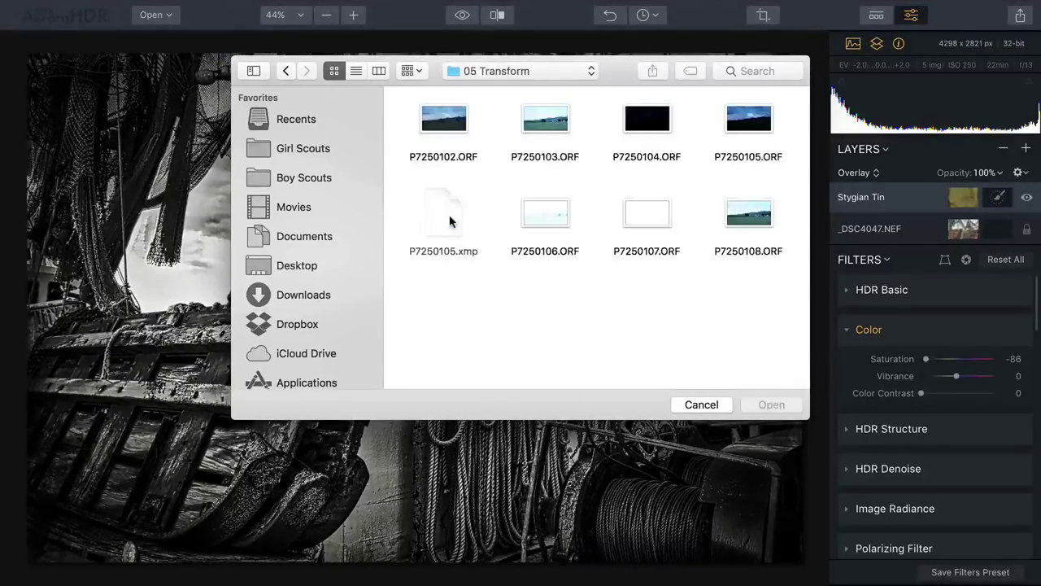
pyautogui.click(443, 144)
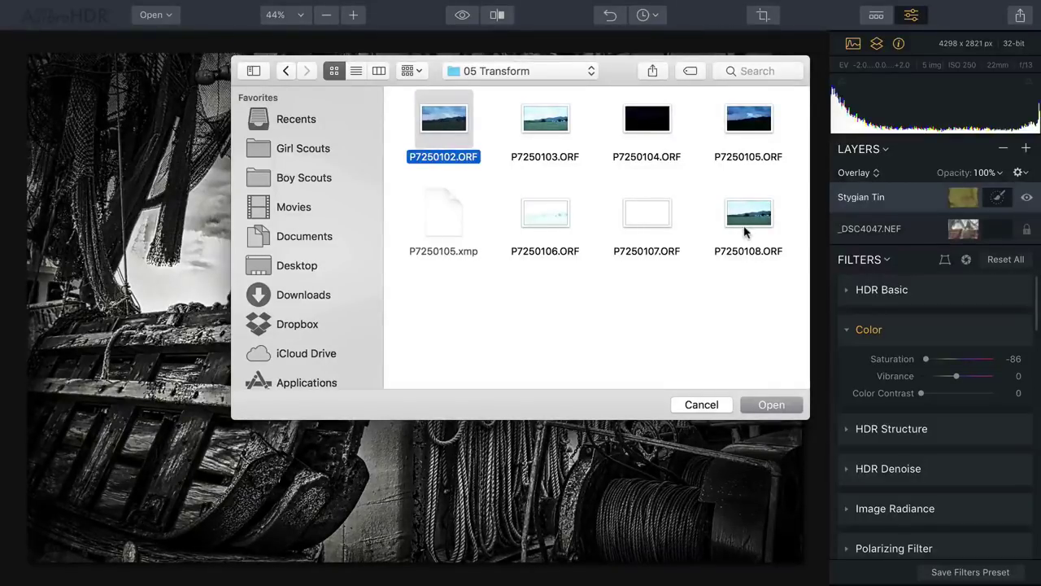
pyautogui.keyDown('super'); pyautogui.click(744, 231); pyautogui.keyUp('super')
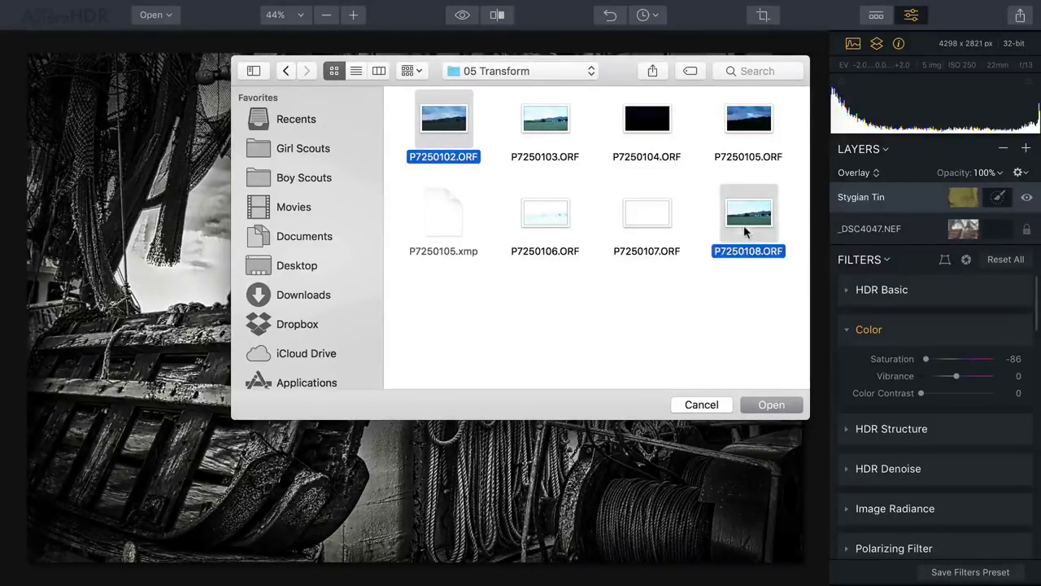
pyautogui.moveTo(788, 108); pyautogui.dragTo(417, 311)
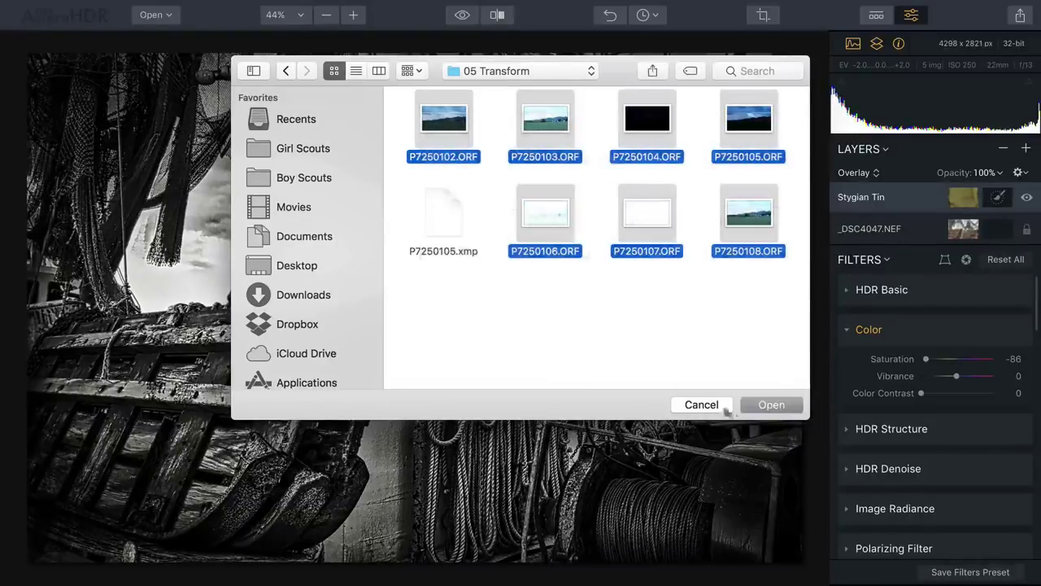
pyautogui.click(768, 406)
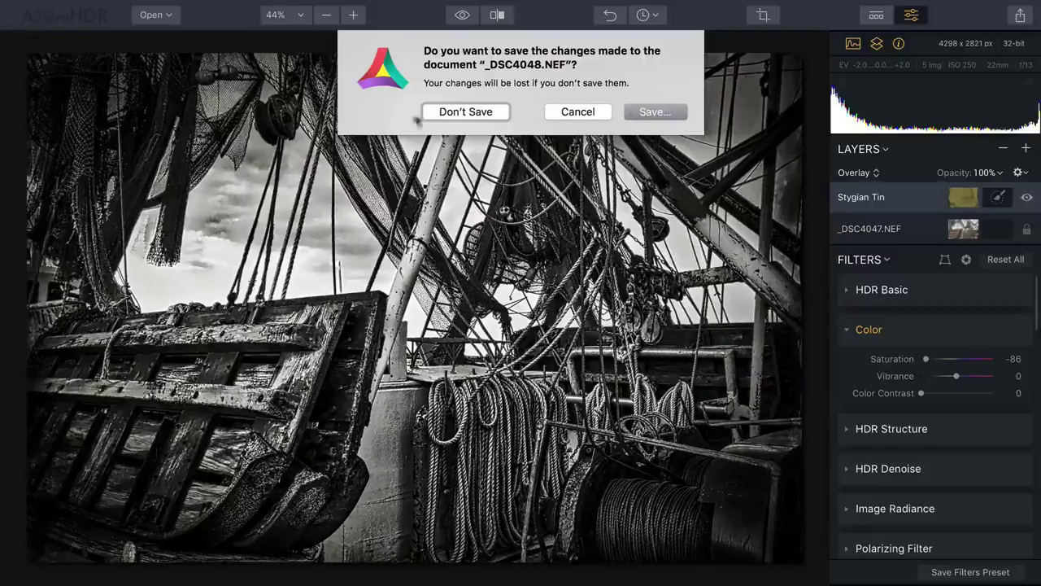
pyautogui.click(461, 110)
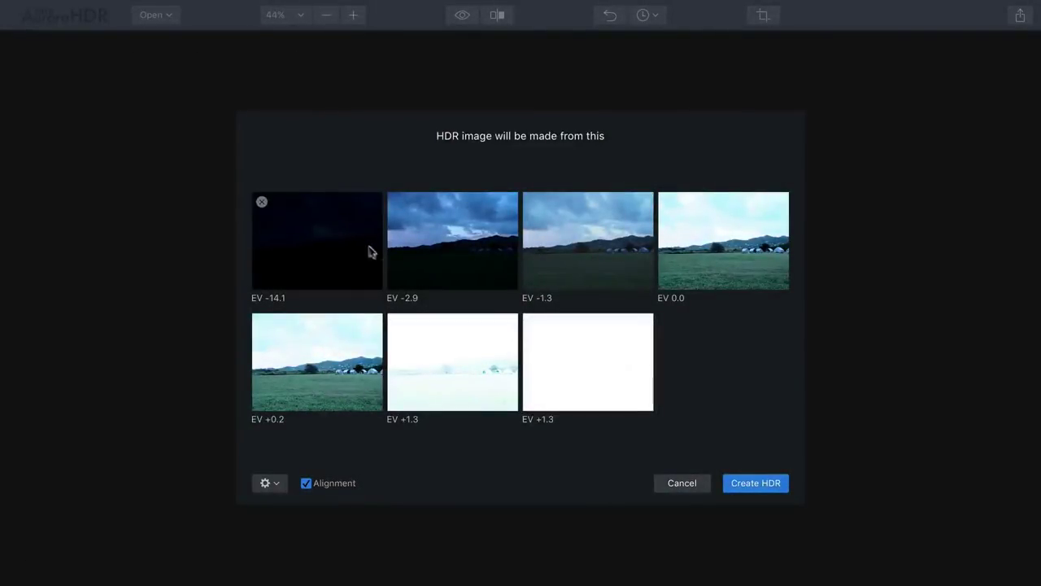
# Step: Remove the EV -14.1 exposure and the pure white EV +1.3 exposure, and create the HDR with Alignment on
pyautogui.click(259, 203)
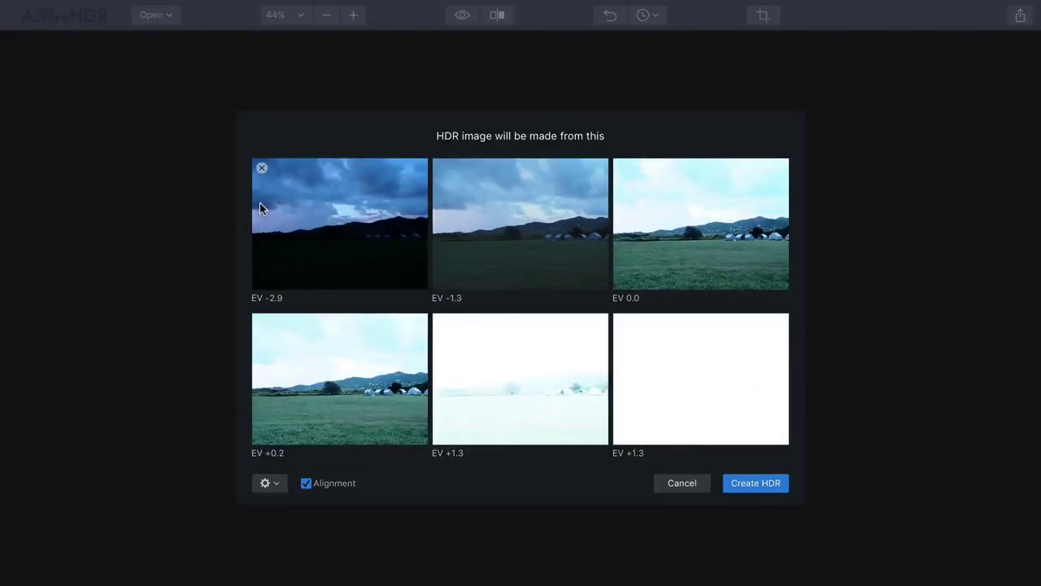
pyautogui.click(623, 325)
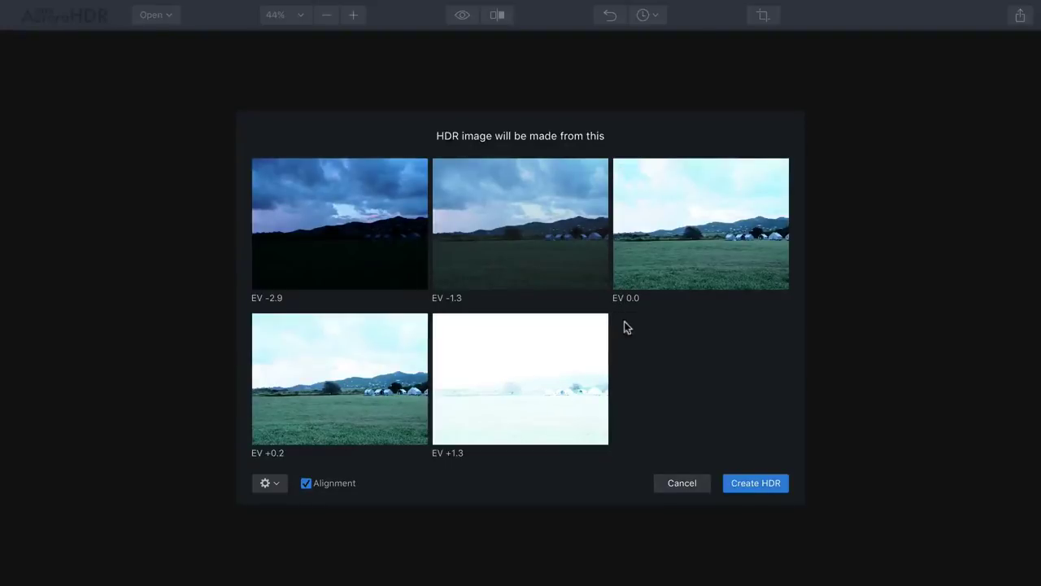
pyautogui.click(775, 488)
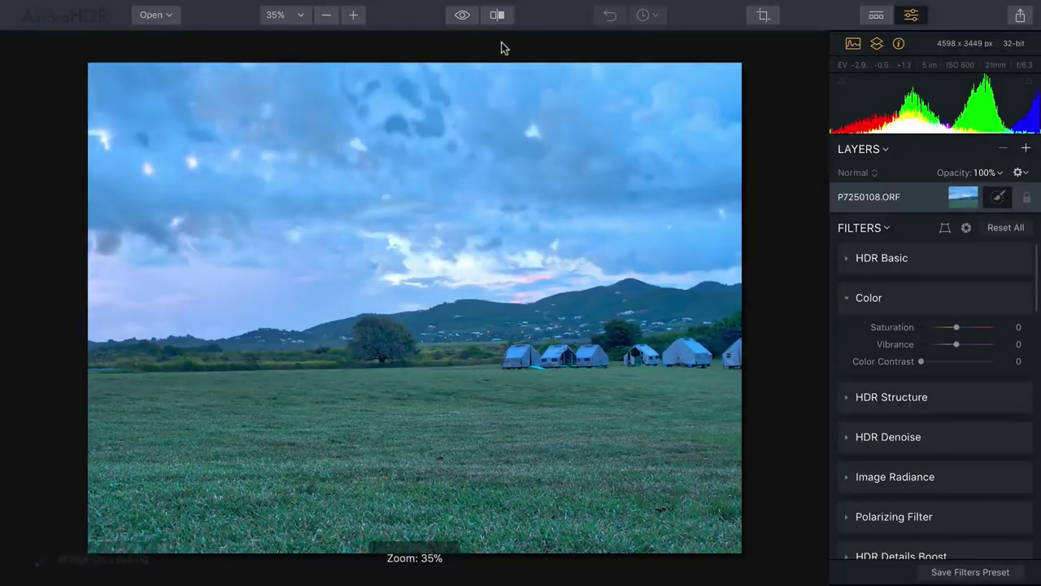
# Step: Set the lens correction Distortion to 15 and apply a Transform with Rotate 3 and Scale 12 to the tented-field image
pyautogui.click(967, 229)
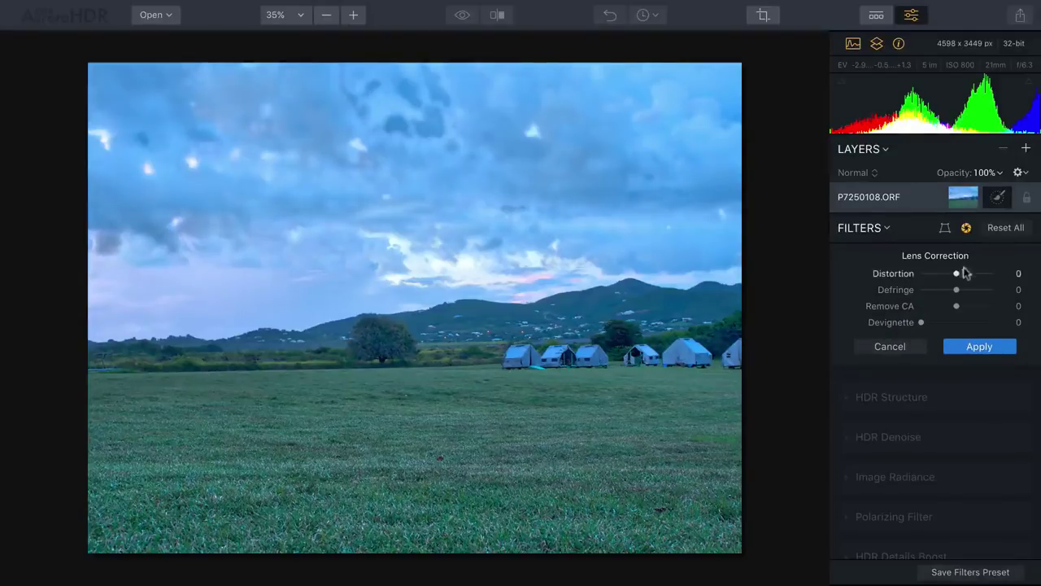
pyautogui.moveTo(955, 275); pyautogui.dragTo(961, 278)
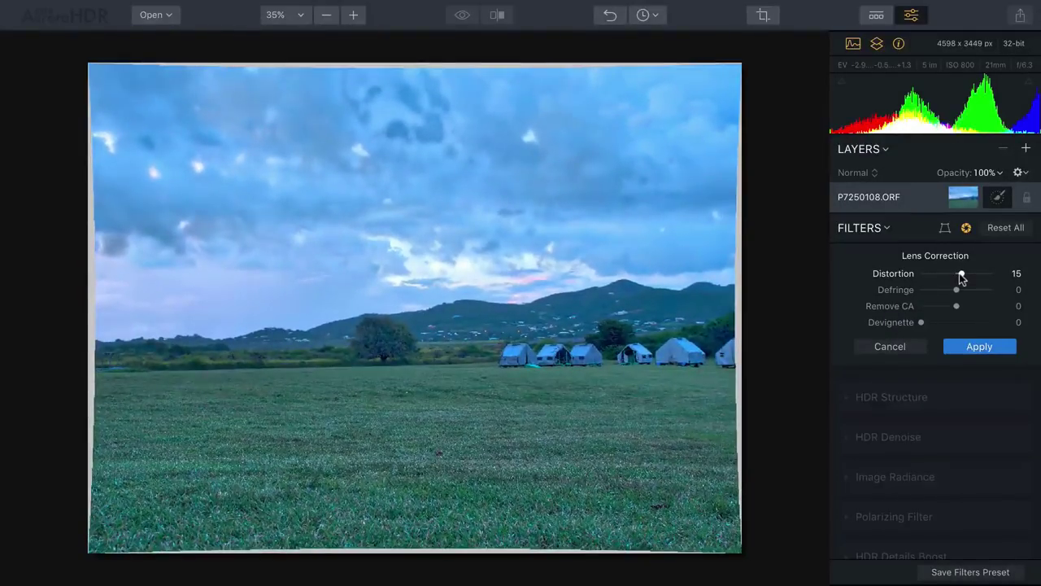
pyautogui.click(945, 228)
pyautogui.moveTo(956, 306); pyautogui.dragTo(959, 306)
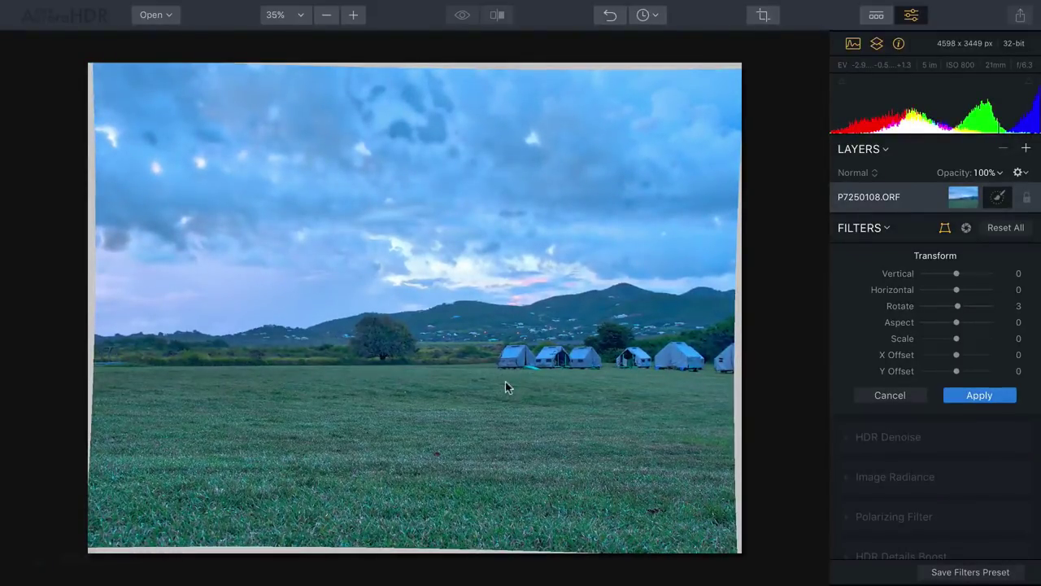
pyautogui.moveTo(957, 340); pyautogui.dragTo(960, 340)
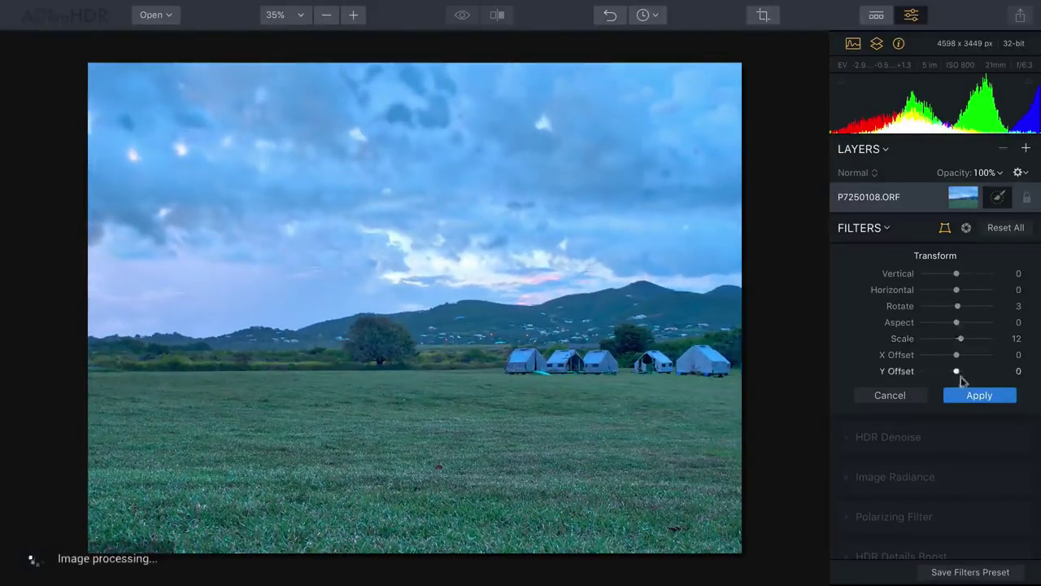
pyautogui.click(965, 395)
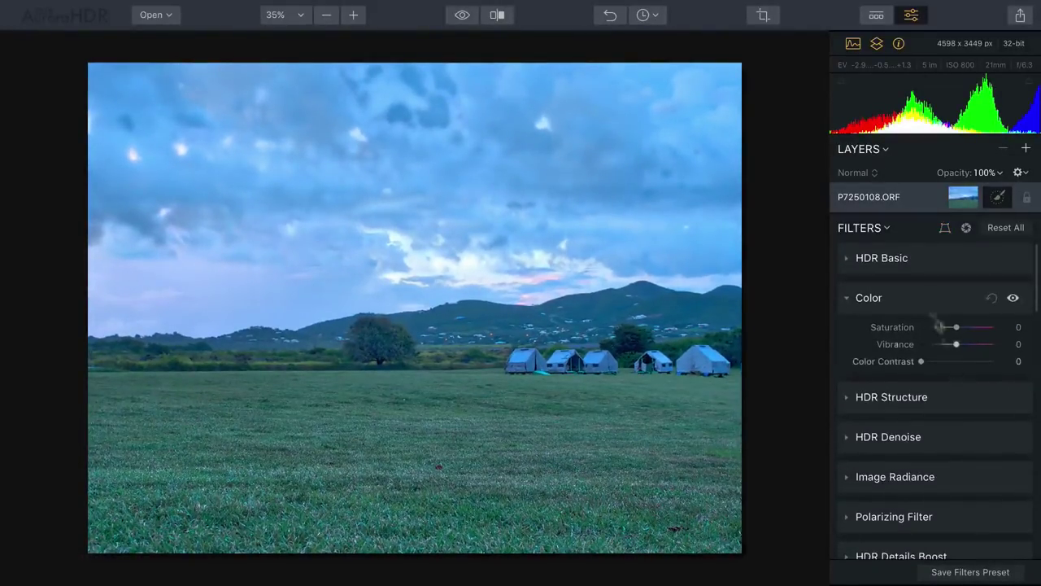
# Step: Sample a neutral cloud for white balance, then adjust HDR Basic to Temperature 10, Tint 30, Smart Tone 78 and HDR Enhance 77
pyautogui.click(943, 262)
pyautogui.click(932, 299)
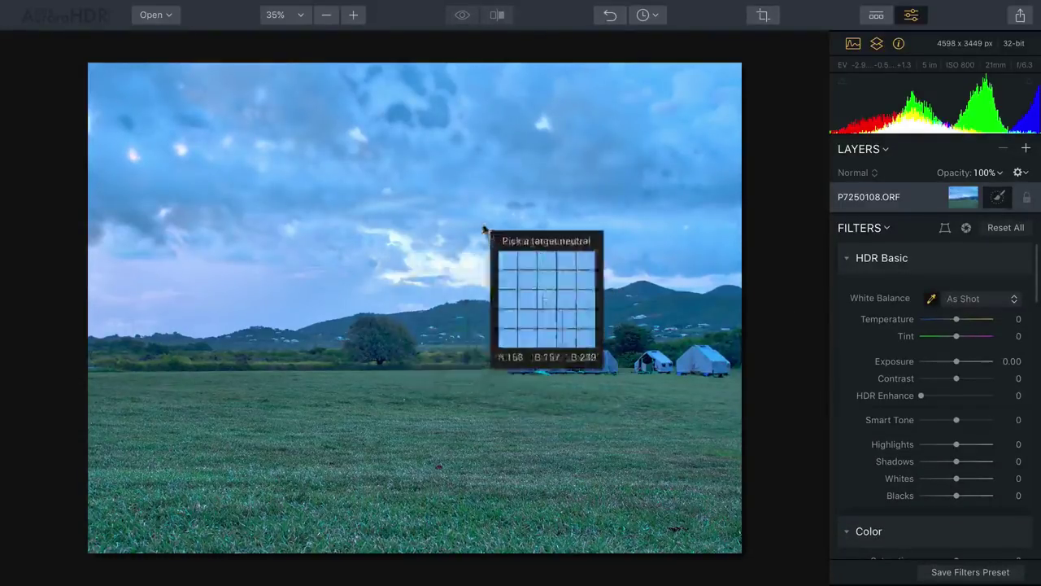
pyautogui.click(487, 195)
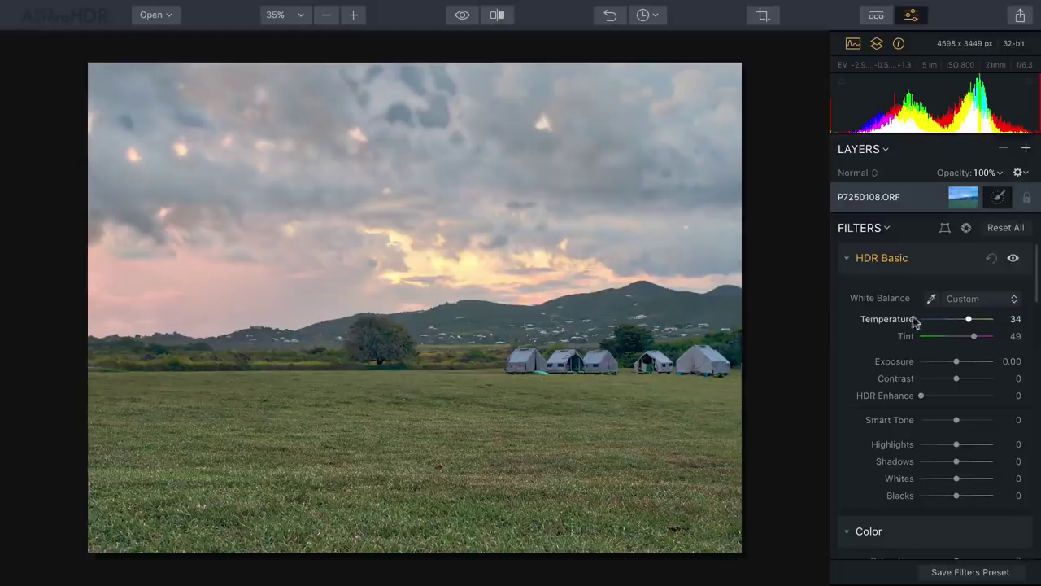
pyautogui.moveTo(968, 320)
pyautogui.mouseDown()
pyautogui.moveTo(958, 320)
pyautogui.moveTo(967, 335)
pyautogui.mouseUp()
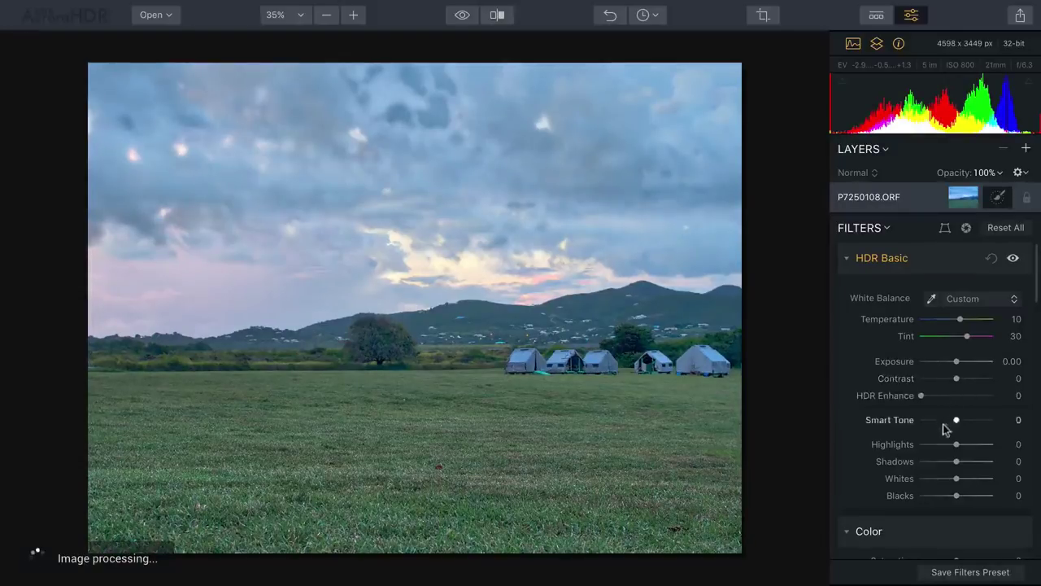
pyautogui.moveTo(957, 420); pyautogui.dragTo(984, 421)
pyautogui.moveTo(939, 396); pyautogui.dragTo(976, 397)
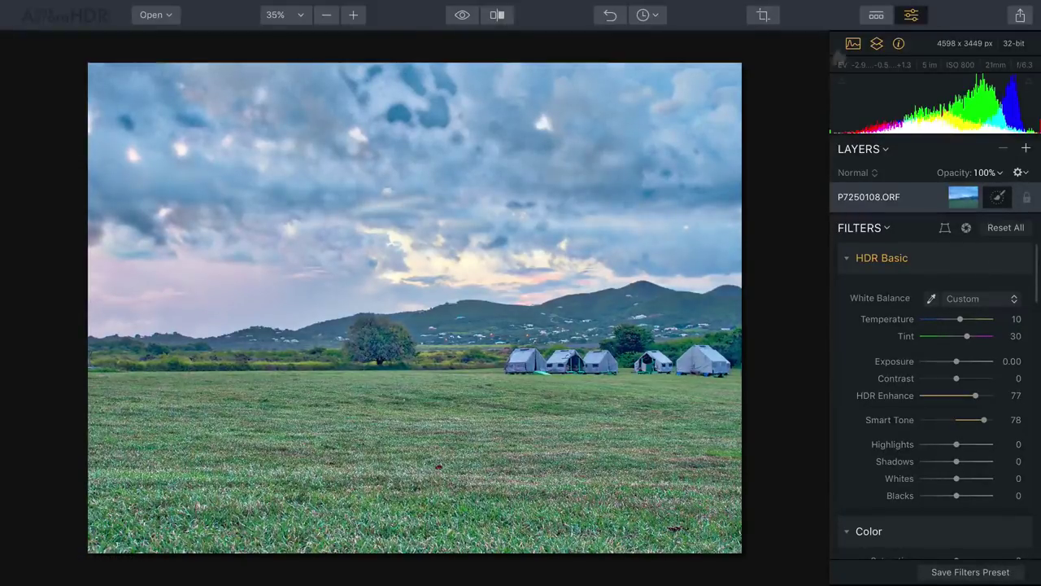
# Step: Show the Basic preset category, try the Bright and Deep Sky presets, and apply HDR Look 1
pyautogui.click(875, 16)
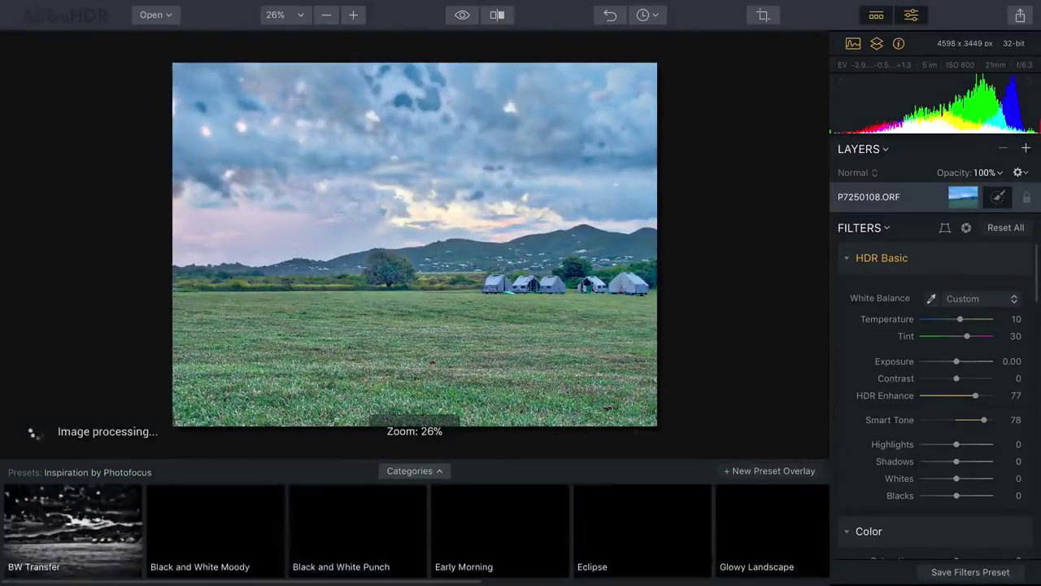
pyautogui.click(438, 471)
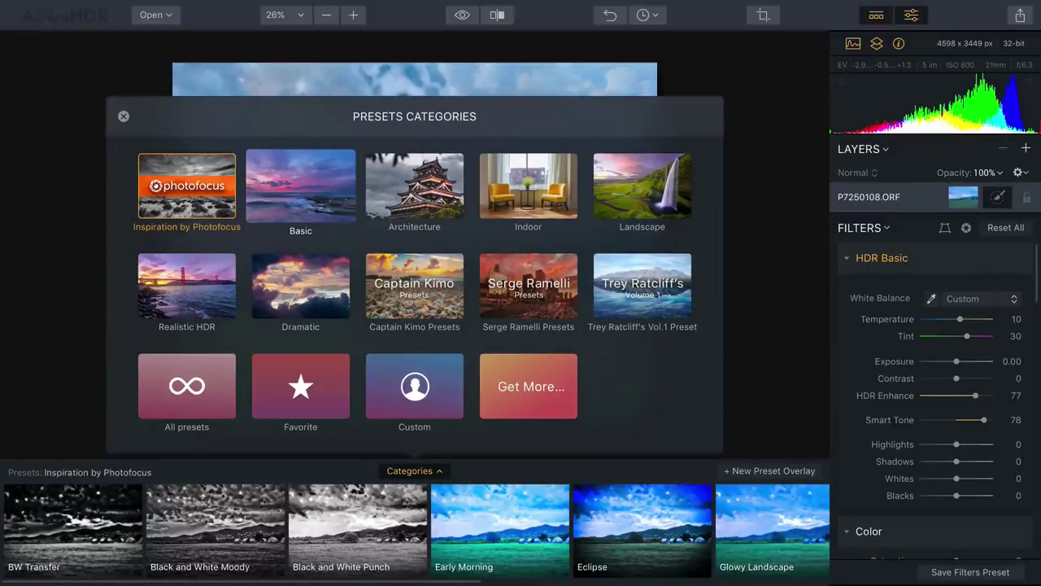
pyautogui.click(279, 204)
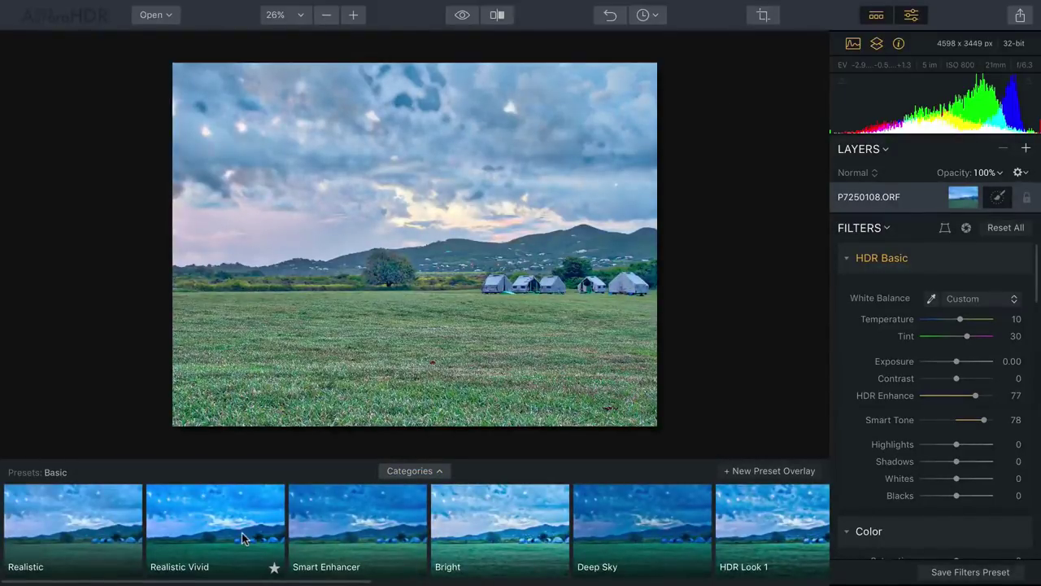
pyautogui.click(469, 514)
pyautogui.click(594, 524)
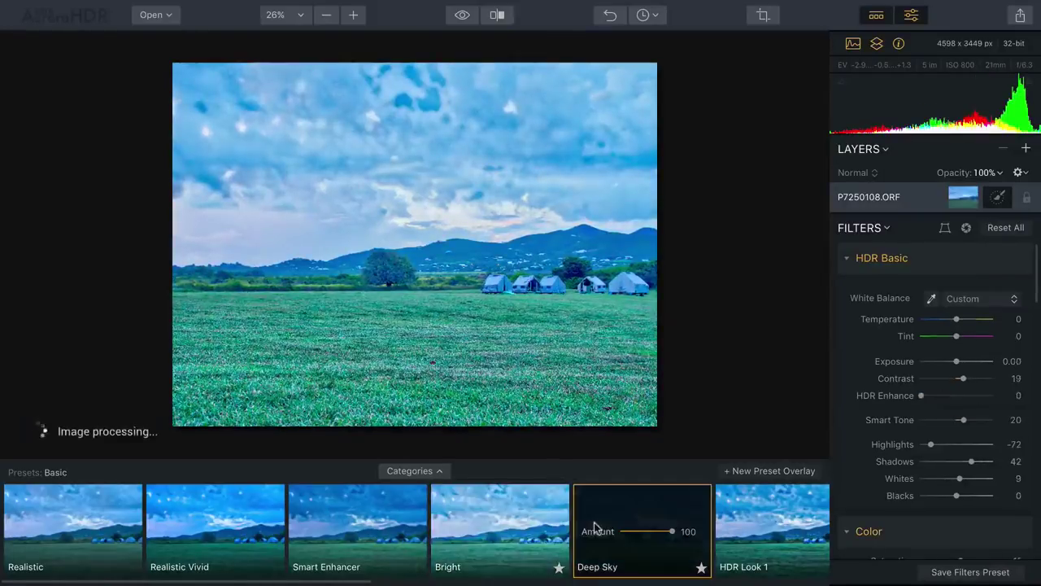
pyautogui.click(740, 524)
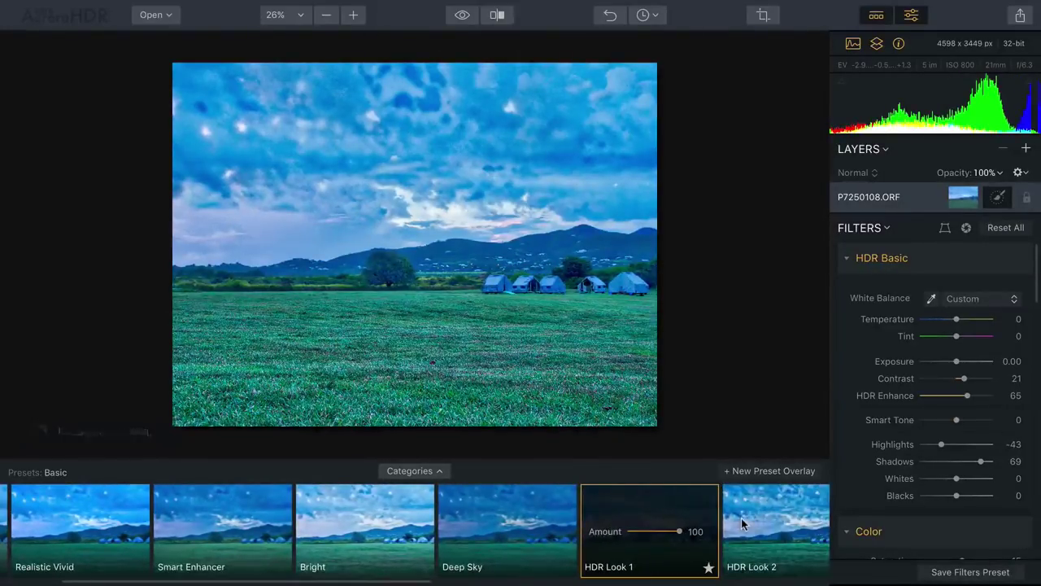
# Step: Start a crop with a 16:9 aspect and shrink and position the frame around the tents, mountains and tree
pyautogui.click(762, 16)
pyautogui.moveTo(523, 63); pyautogui.dragTo(520, 115)
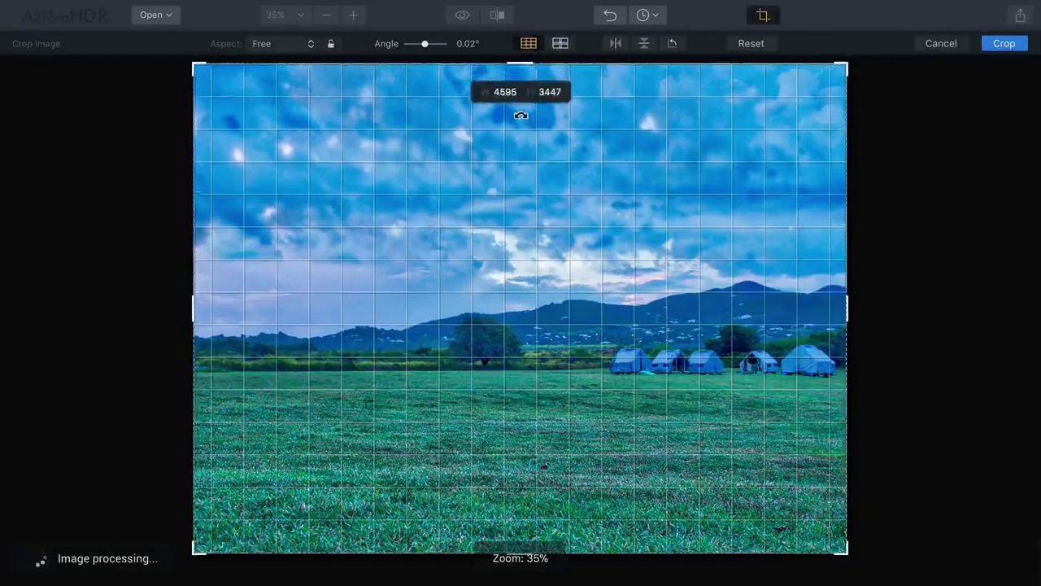
pyautogui.click(298, 44)
pyautogui.click(284, 136)
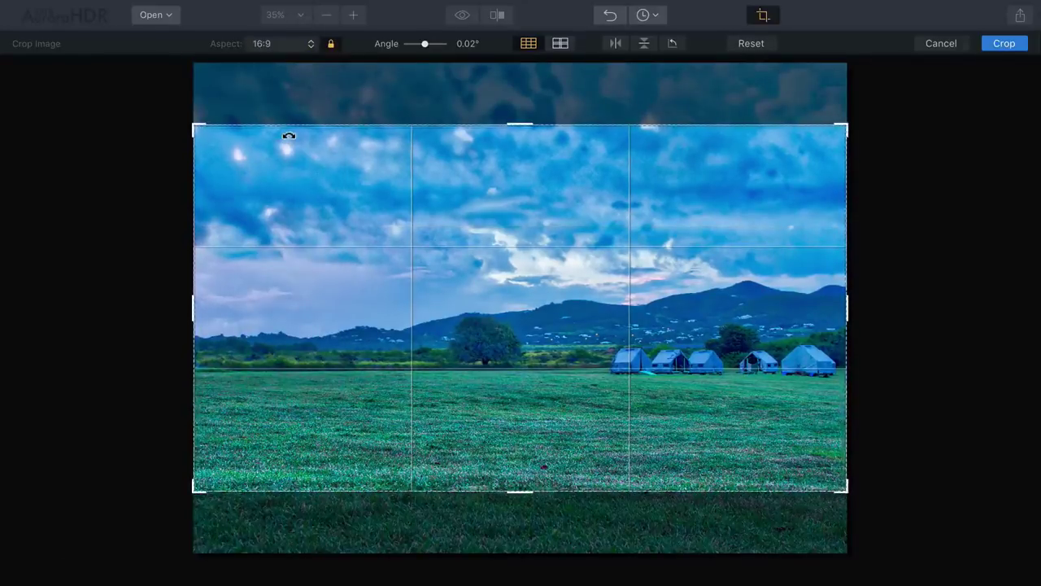
pyautogui.moveTo(514, 181); pyautogui.dragTo(513, 174)
pyautogui.moveTo(847, 131); pyautogui.dragTo(829, 144)
pyautogui.moveTo(770, 225); pyautogui.dragTo(702, 239)
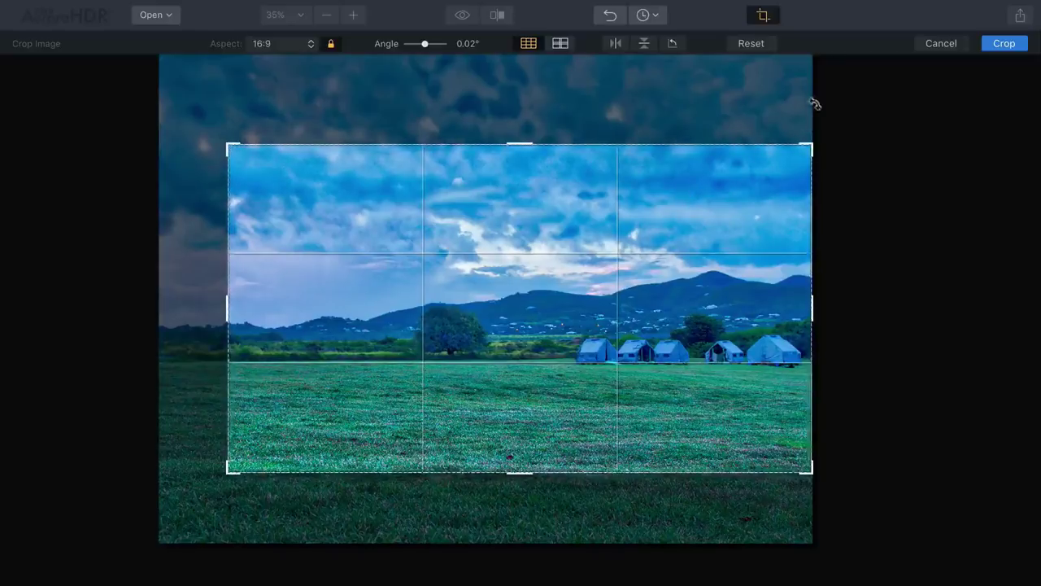
pyautogui.moveTo(816, 149); pyautogui.dragTo(807, 156)
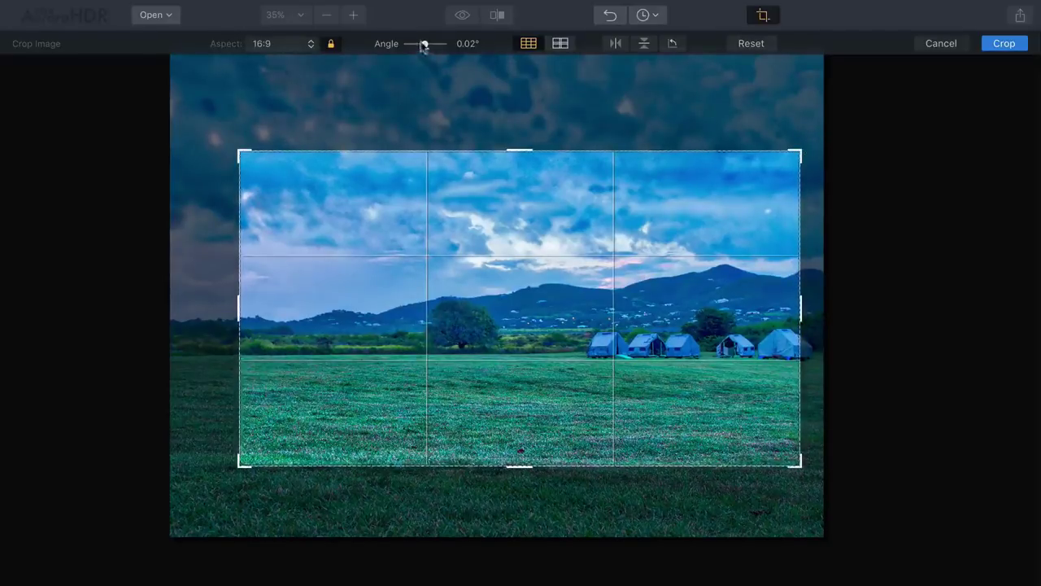
# Step: Set the crop angle to 0.45°, reposition the image so all the tents fit inside the frame, and apply the crop
pyautogui.moveTo(426, 44); pyautogui.dragTo(427, 44)
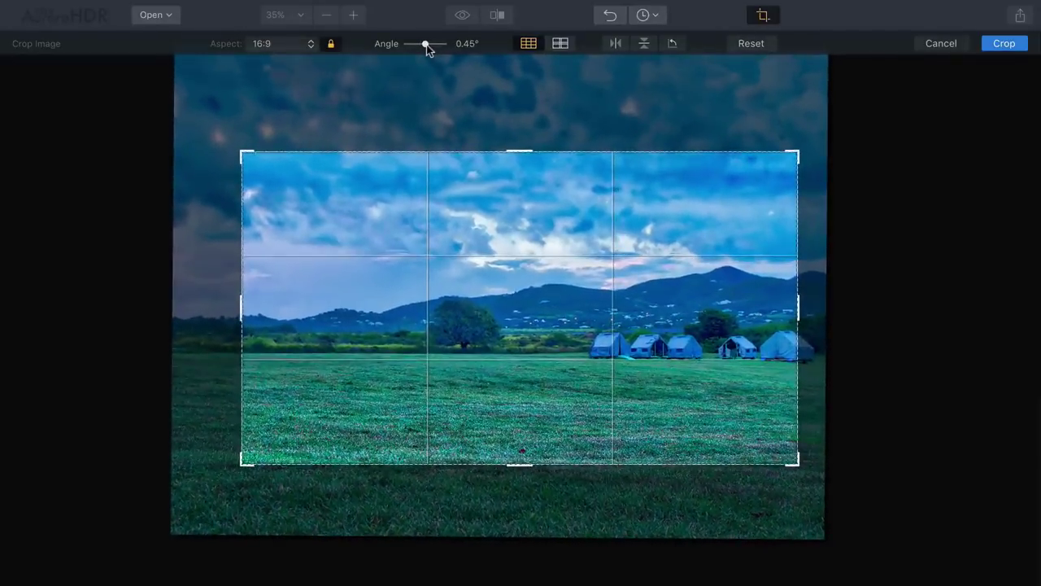
pyautogui.moveTo(485, 186); pyautogui.dragTo(453, 190)
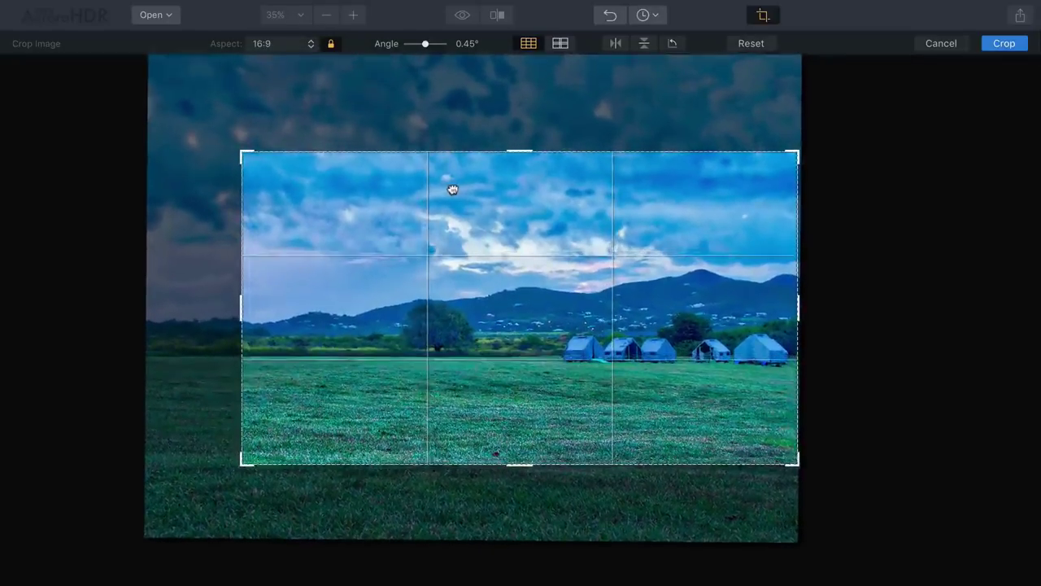
pyautogui.click(998, 46)
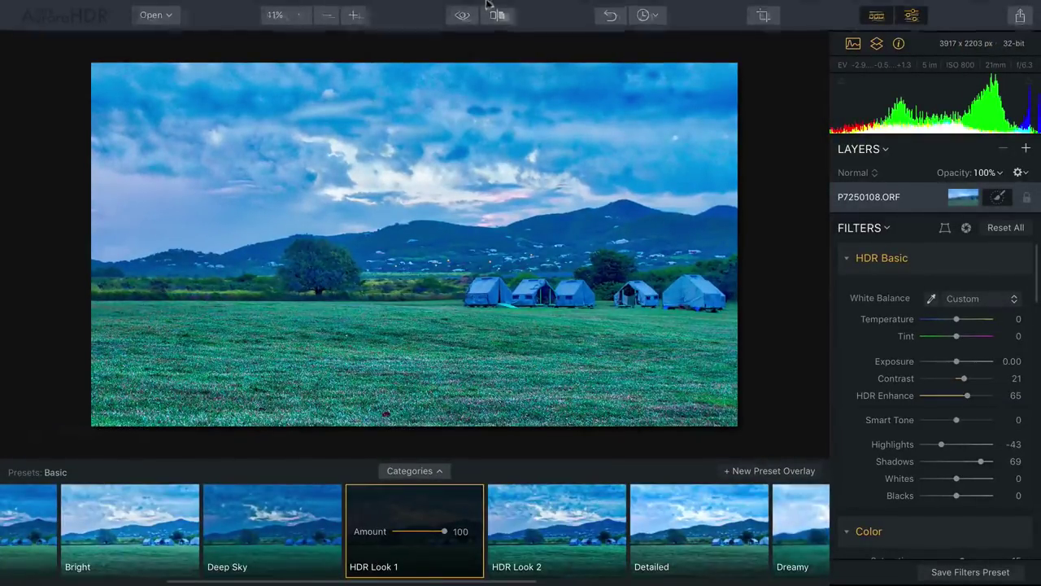
# Step: Load the 06 Batch folder with its subfolders into a new batch process
pyautogui.click(226, 34)
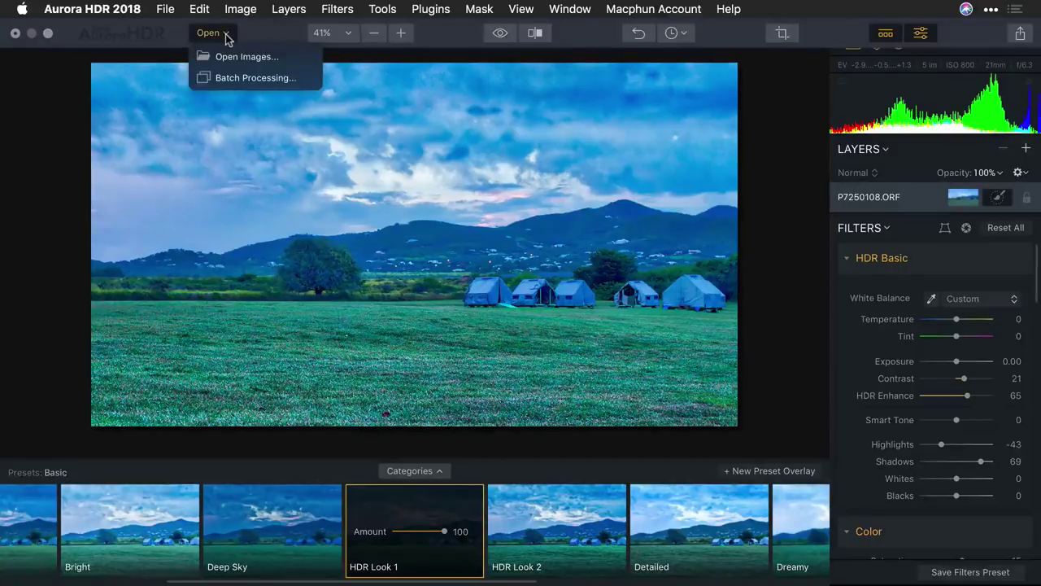
pyautogui.click(238, 78)
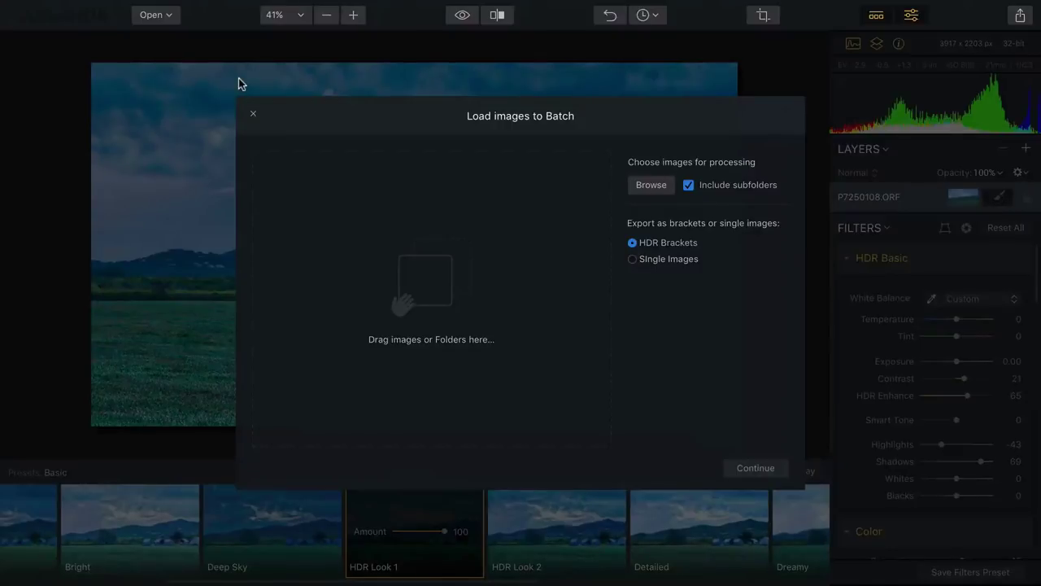
pyautogui.click(651, 186)
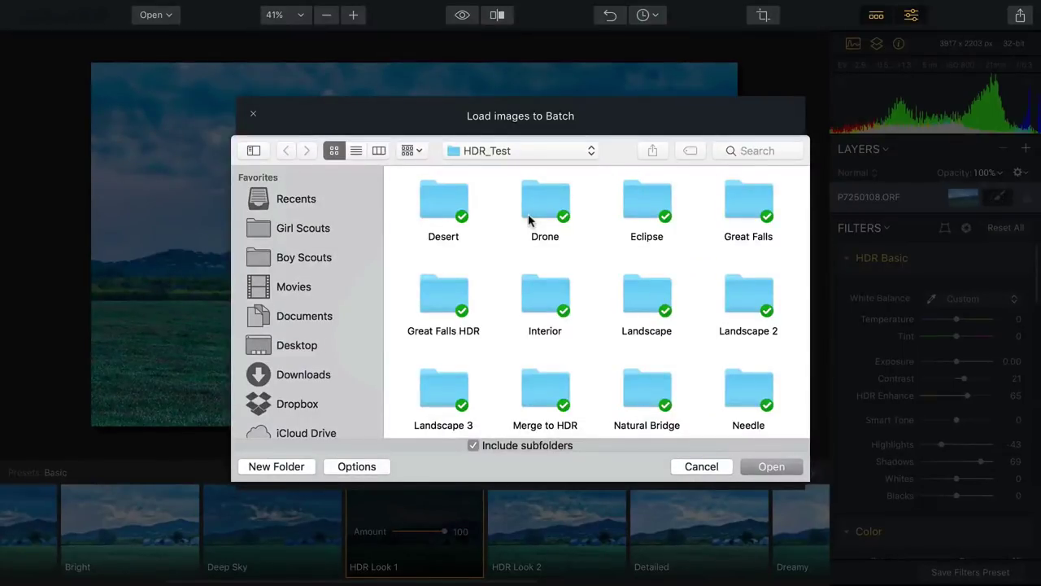
pyautogui.press('super+shift+d')
pyautogui.doubleClick(548, 384)
pyautogui.doubleClick(548, 281)
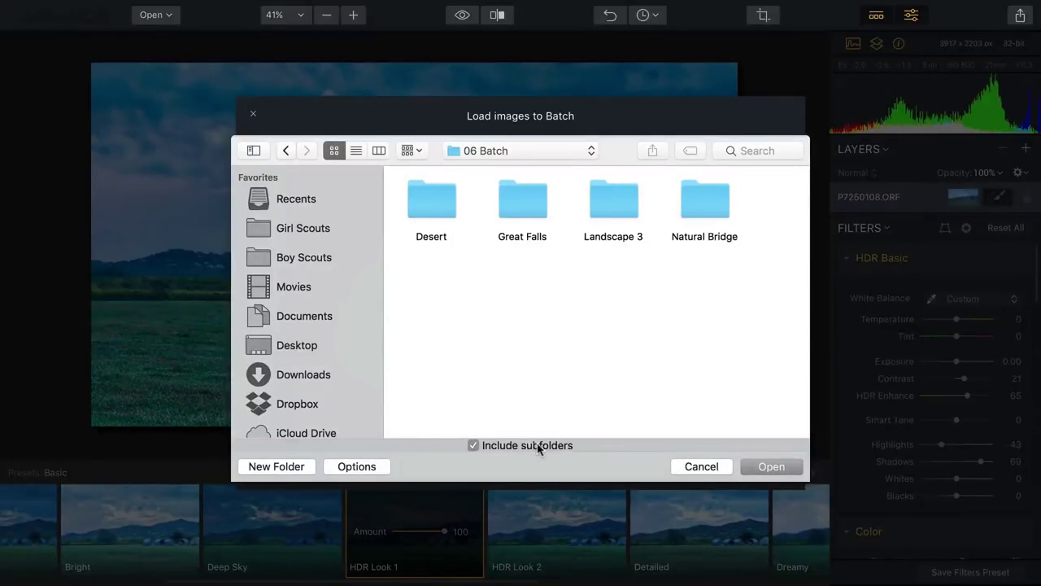
pyautogui.click(754, 466)
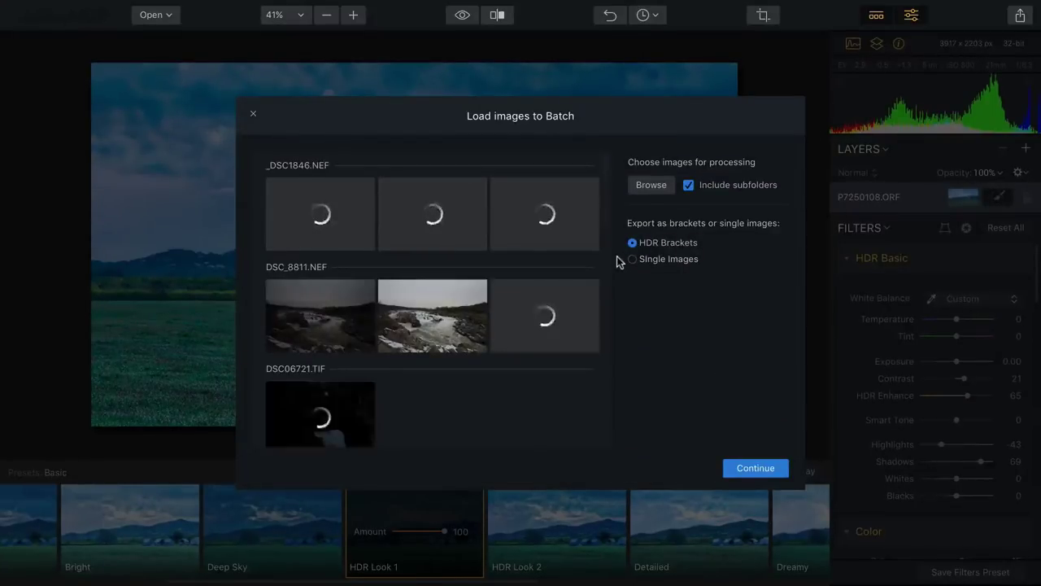
# Step: Review the loaded bracket groups, keep them as HDR Brackets, and continue to the batch settings
pyautogui.moveTo(505, 308)
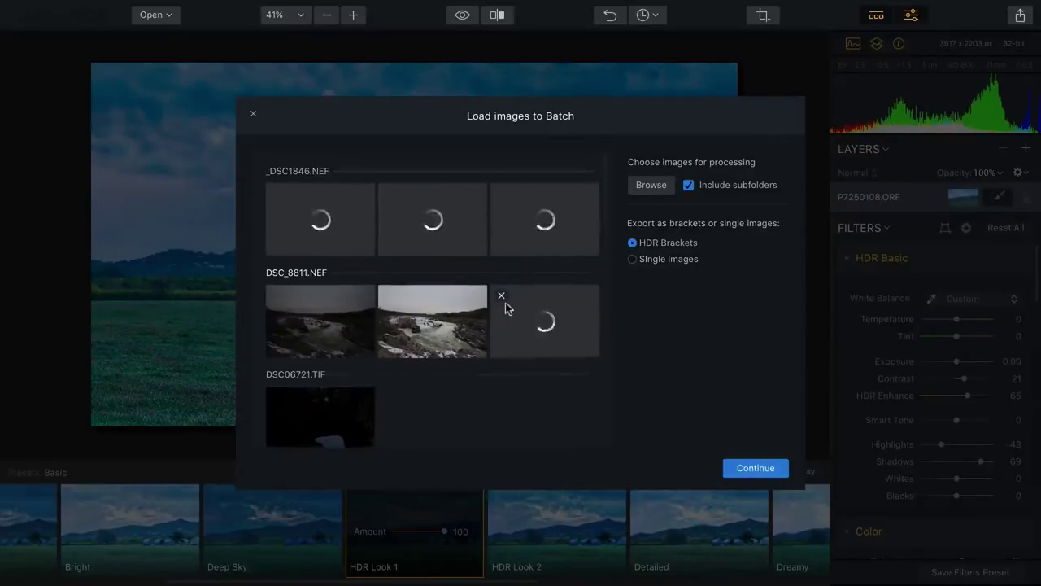
pyautogui.moveTo(389, 244)
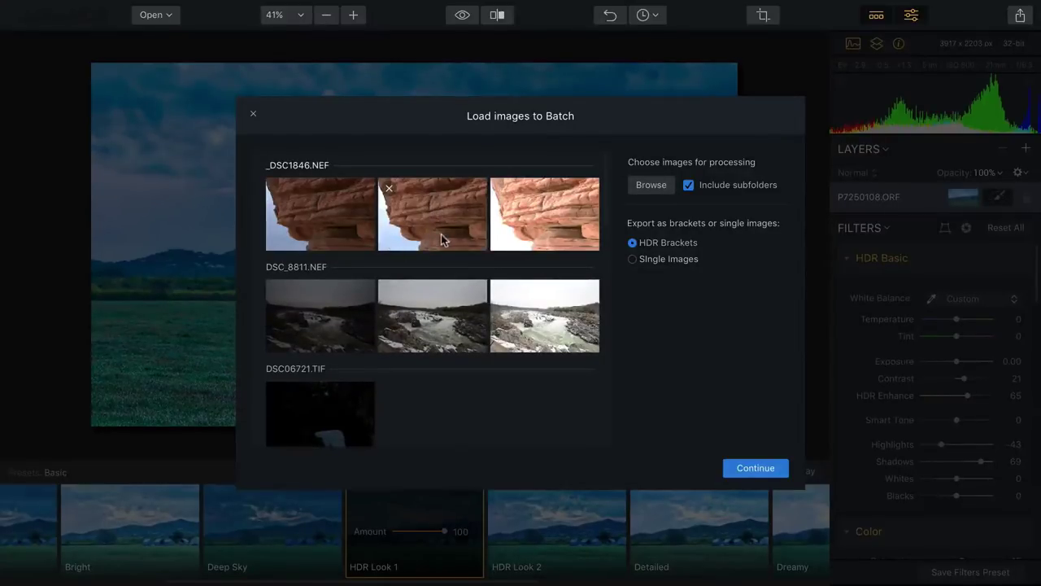
pyautogui.scroll(-5, 441, 234)
pyautogui.scroll(5, 440, 237)
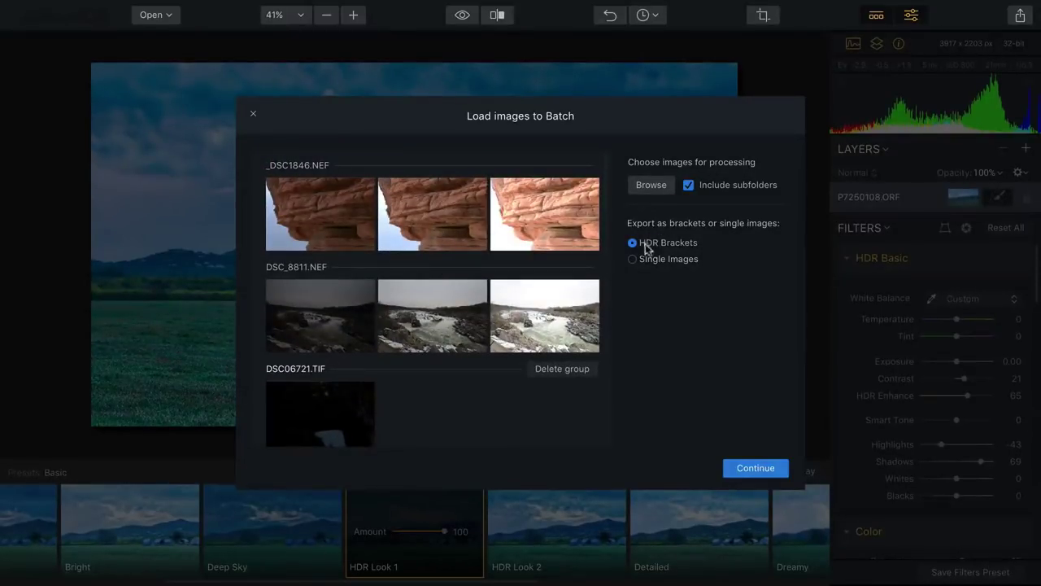
pyautogui.click(753, 468)
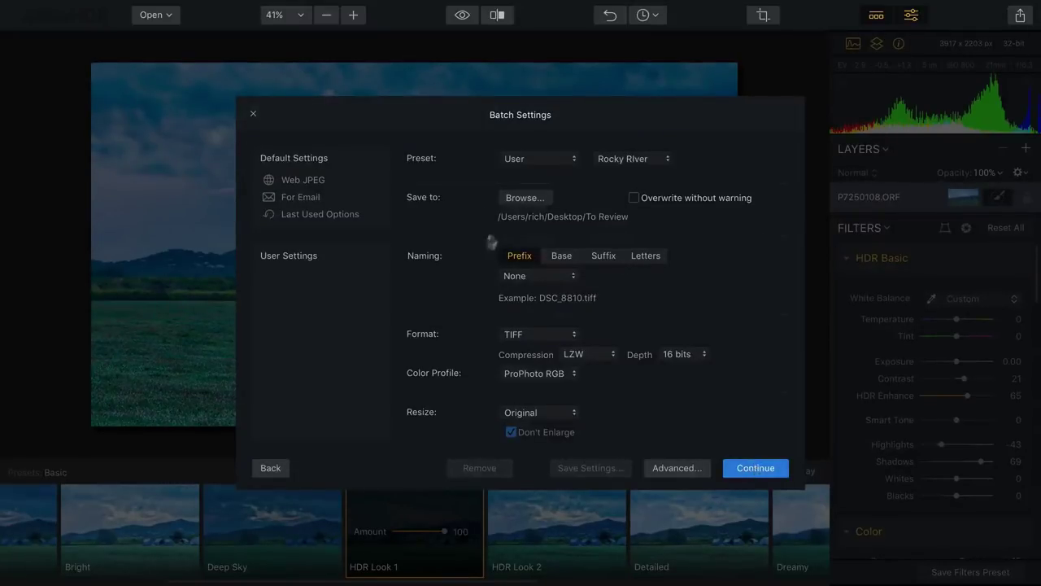
# Step: Review the batch's preset, format, color profile and advanced options, keeping User Rocky River, TIFF and ProPhoto RGB
pyautogui.click(543, 161)
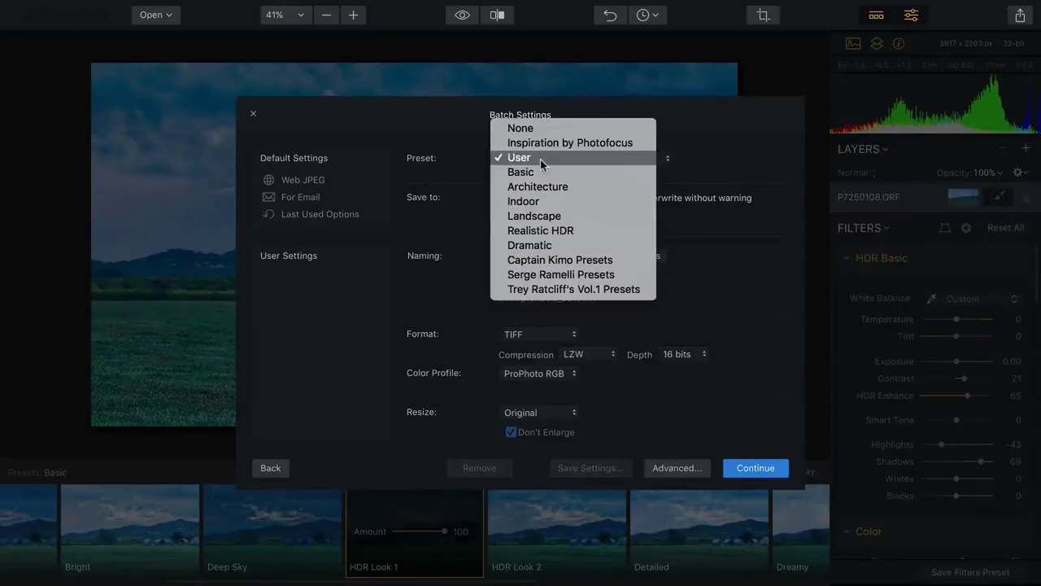
pyautogui.click(694, 144)
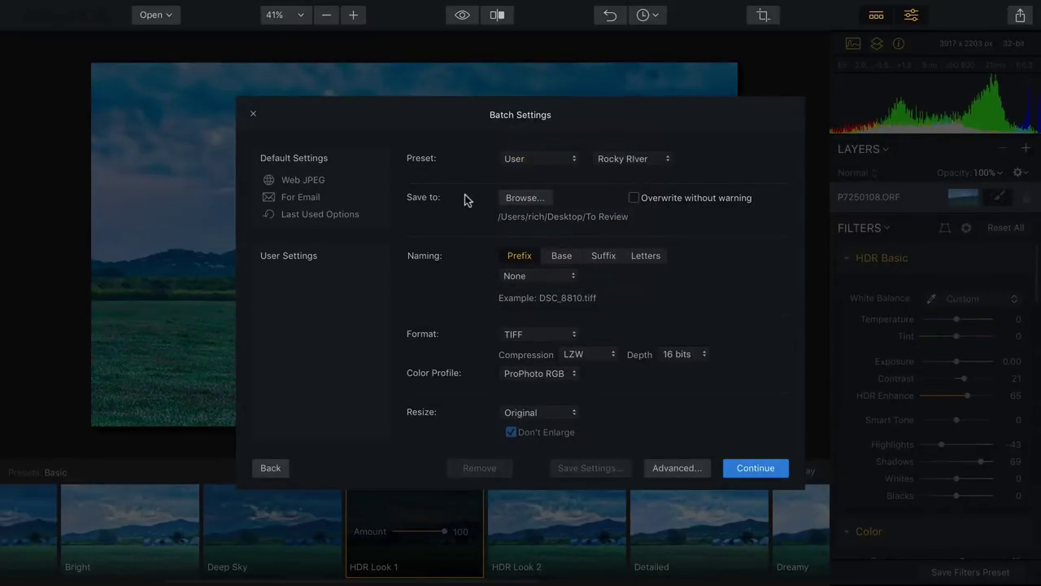
pyautogui.click(563, 331)
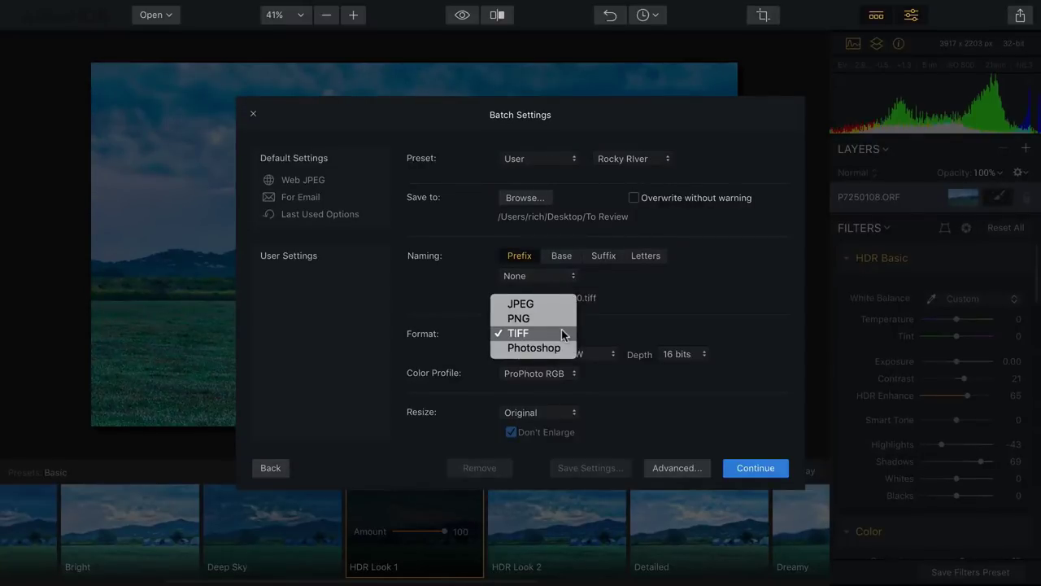
pyautogui.click(619, 337)
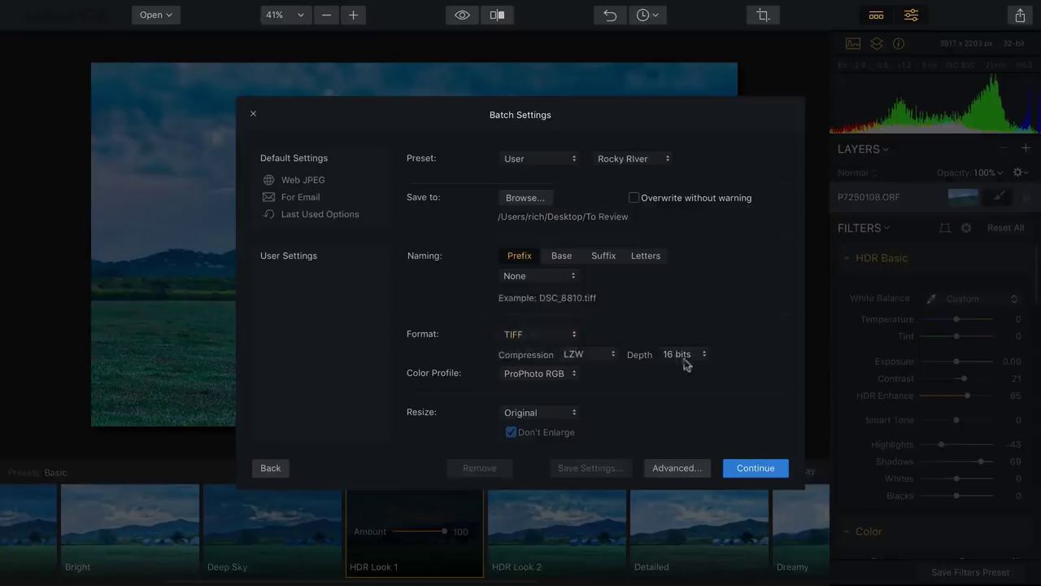
pyautogui.click(569, 378)
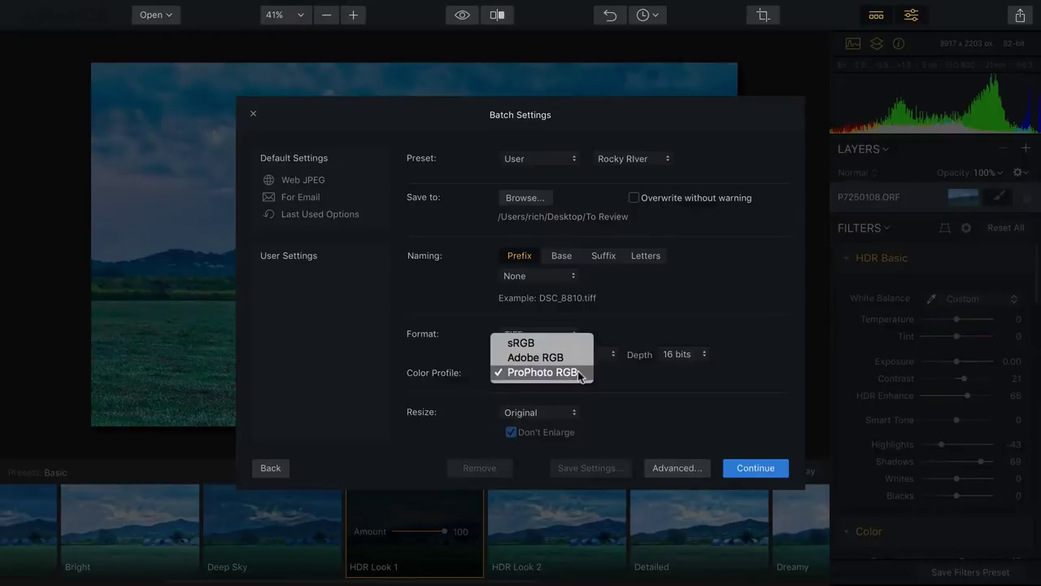
pyautogui.click(618, 404)
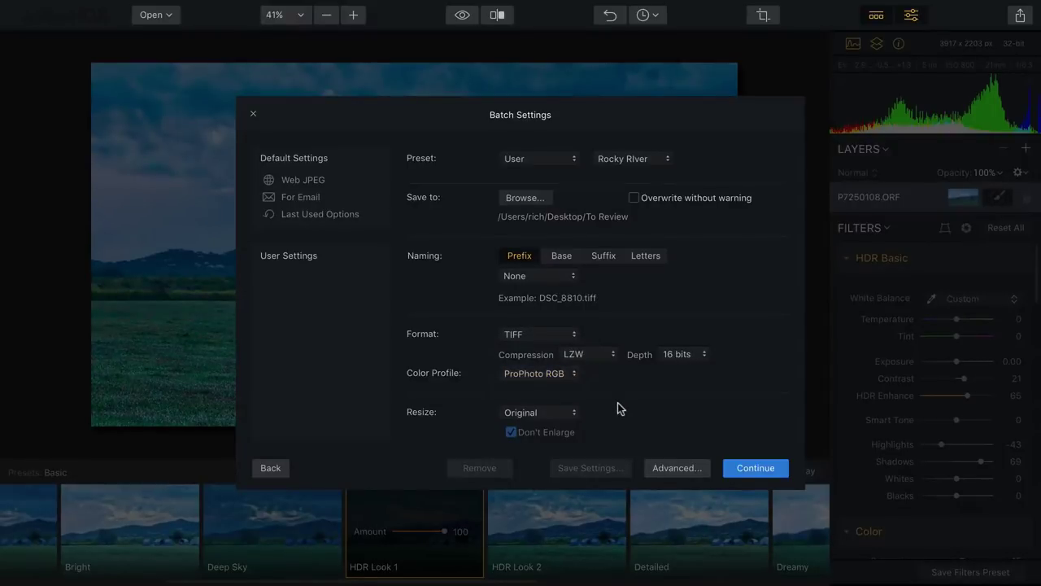
pyautogui.click(683, 467)
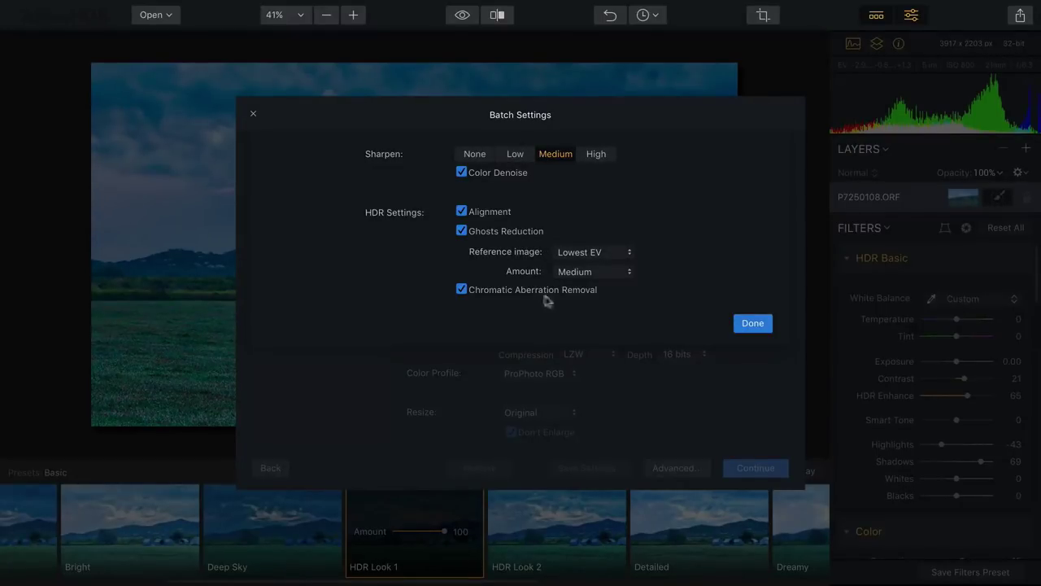
pyautogui.click(738, 327)
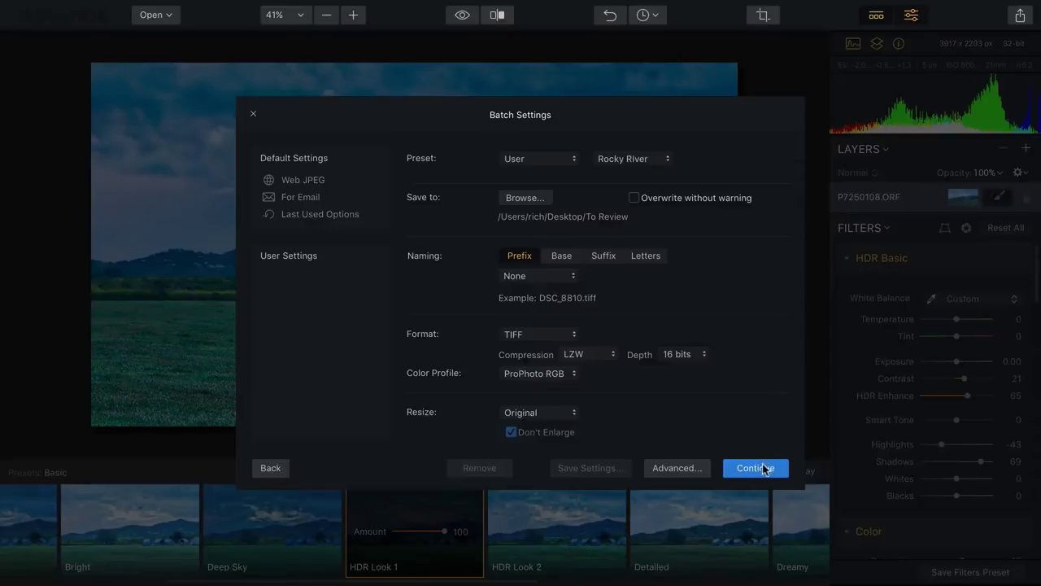
# Step: Start the batch run, replacing the existing _DSC1847 item, and close the batch processing window
pyautogui.click(756, 467)
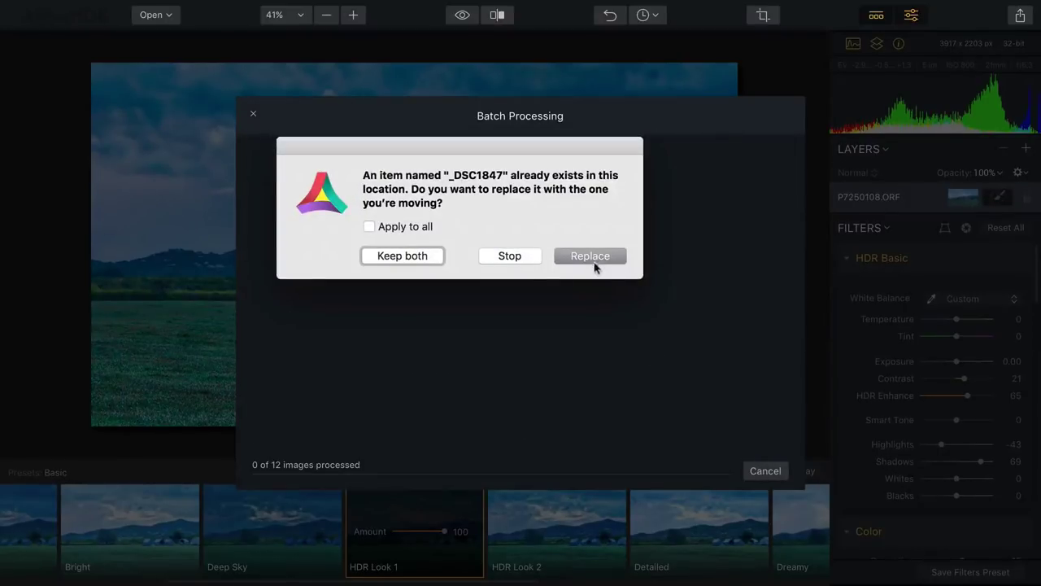
pyautogui.click(593, 257)
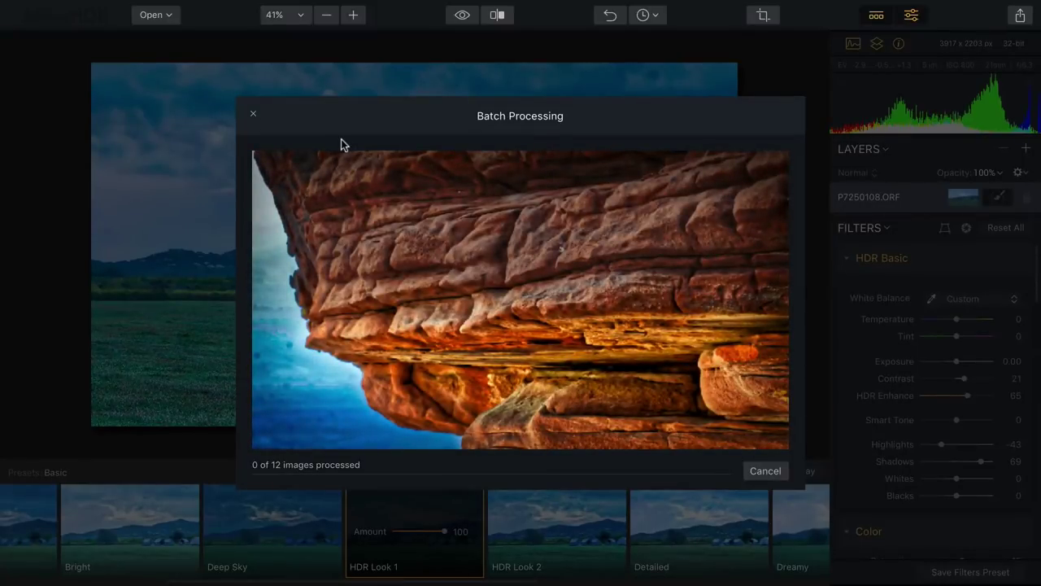
pyautogui.click(253, 114)
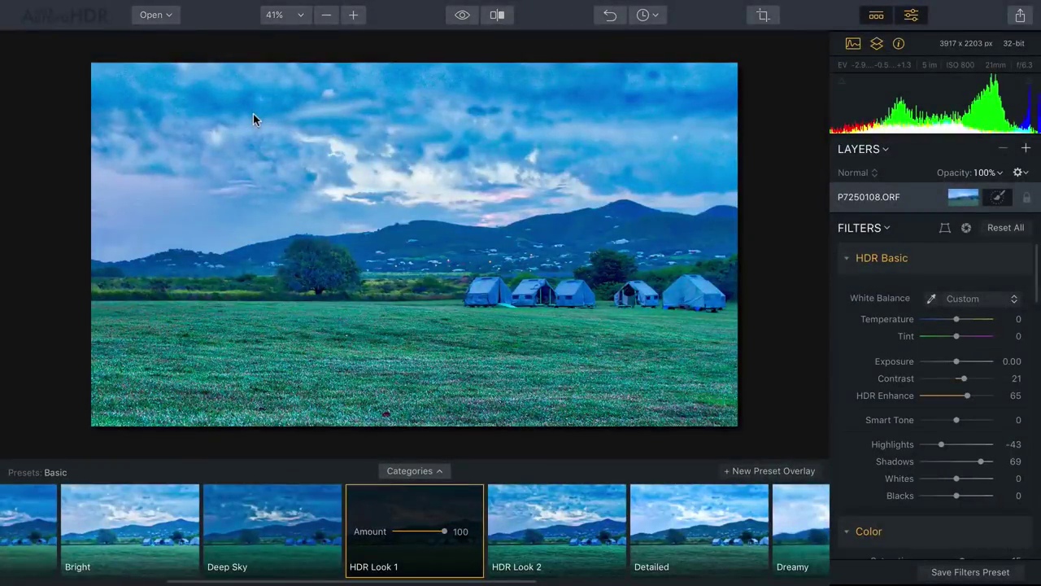
# Step: Open the five bracketed images from the 01 Needle folder, discarding the unsaved changes to the current document
pyautogui.click(167, 17)
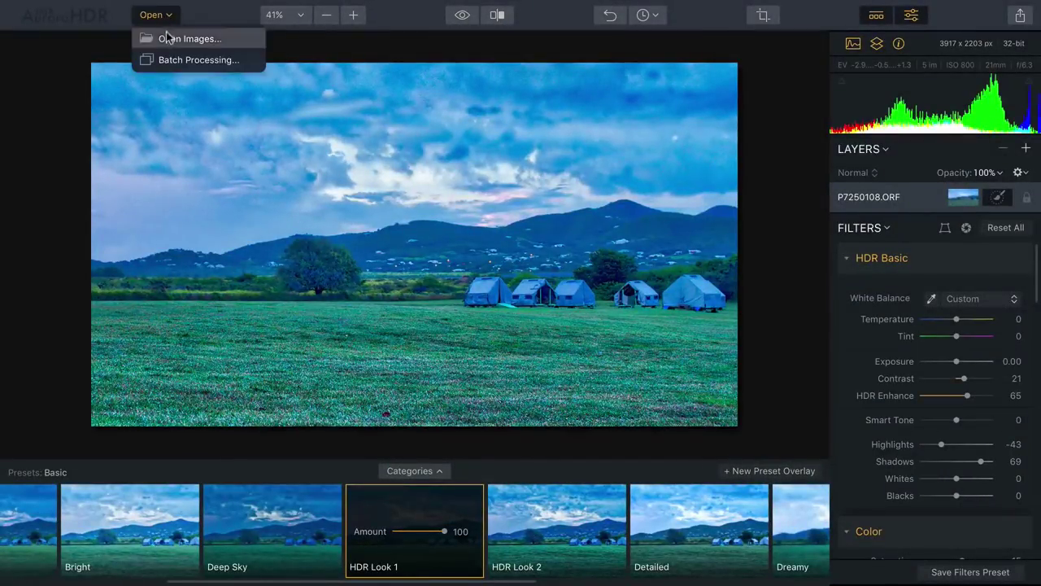
pyautogui.click(167, 37)
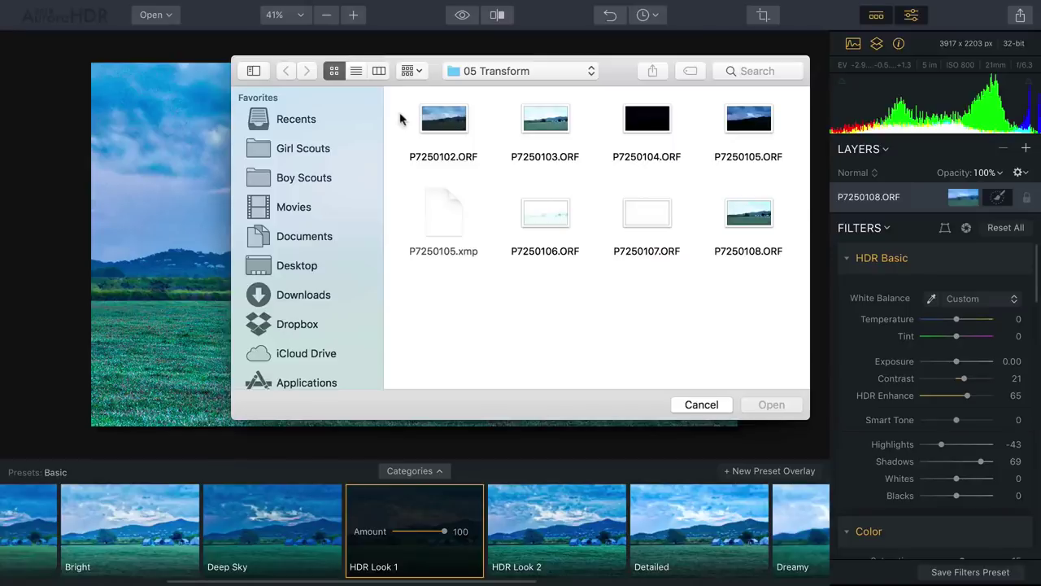
pyautogui.press('super+Up')
pyautogui.click(463, 136)
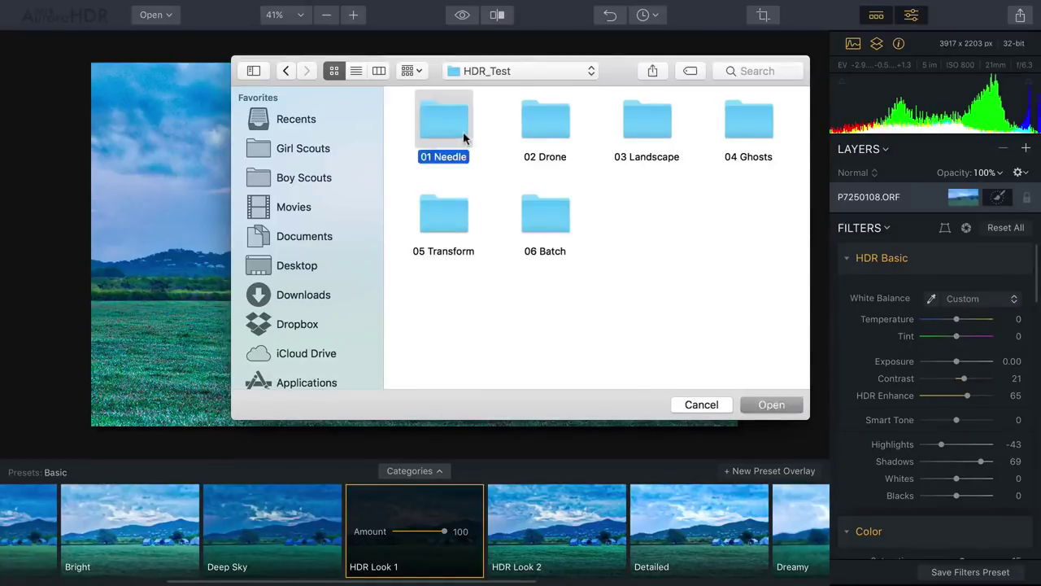
pyautogui.doubleClick(463, 136)
pyautogui.moveTo(404, 118); pyautogui.dragTo(775, 291)
pyautogui.click(773, 405)
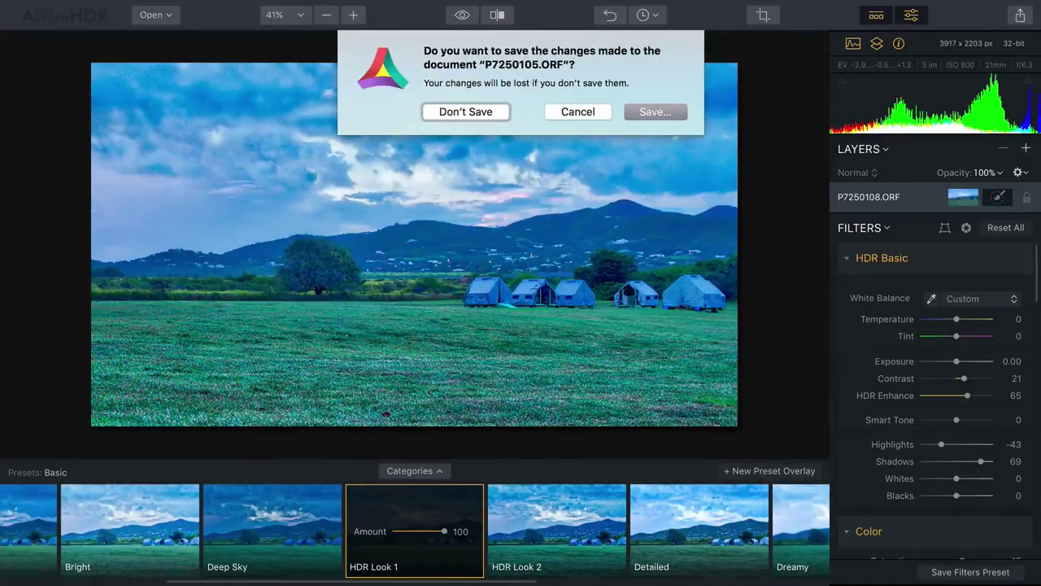
pyautogui.click(477, 113)
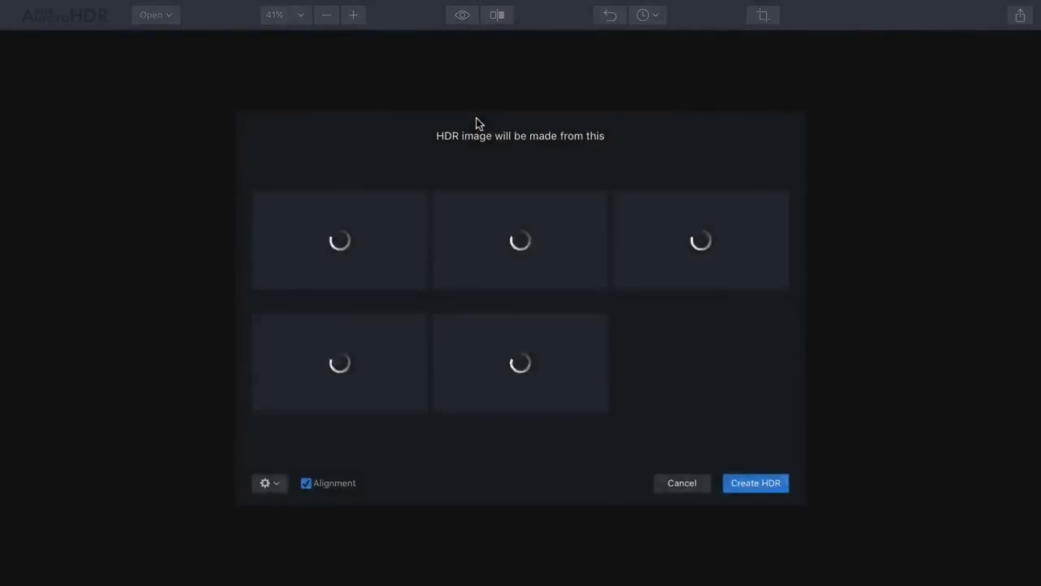